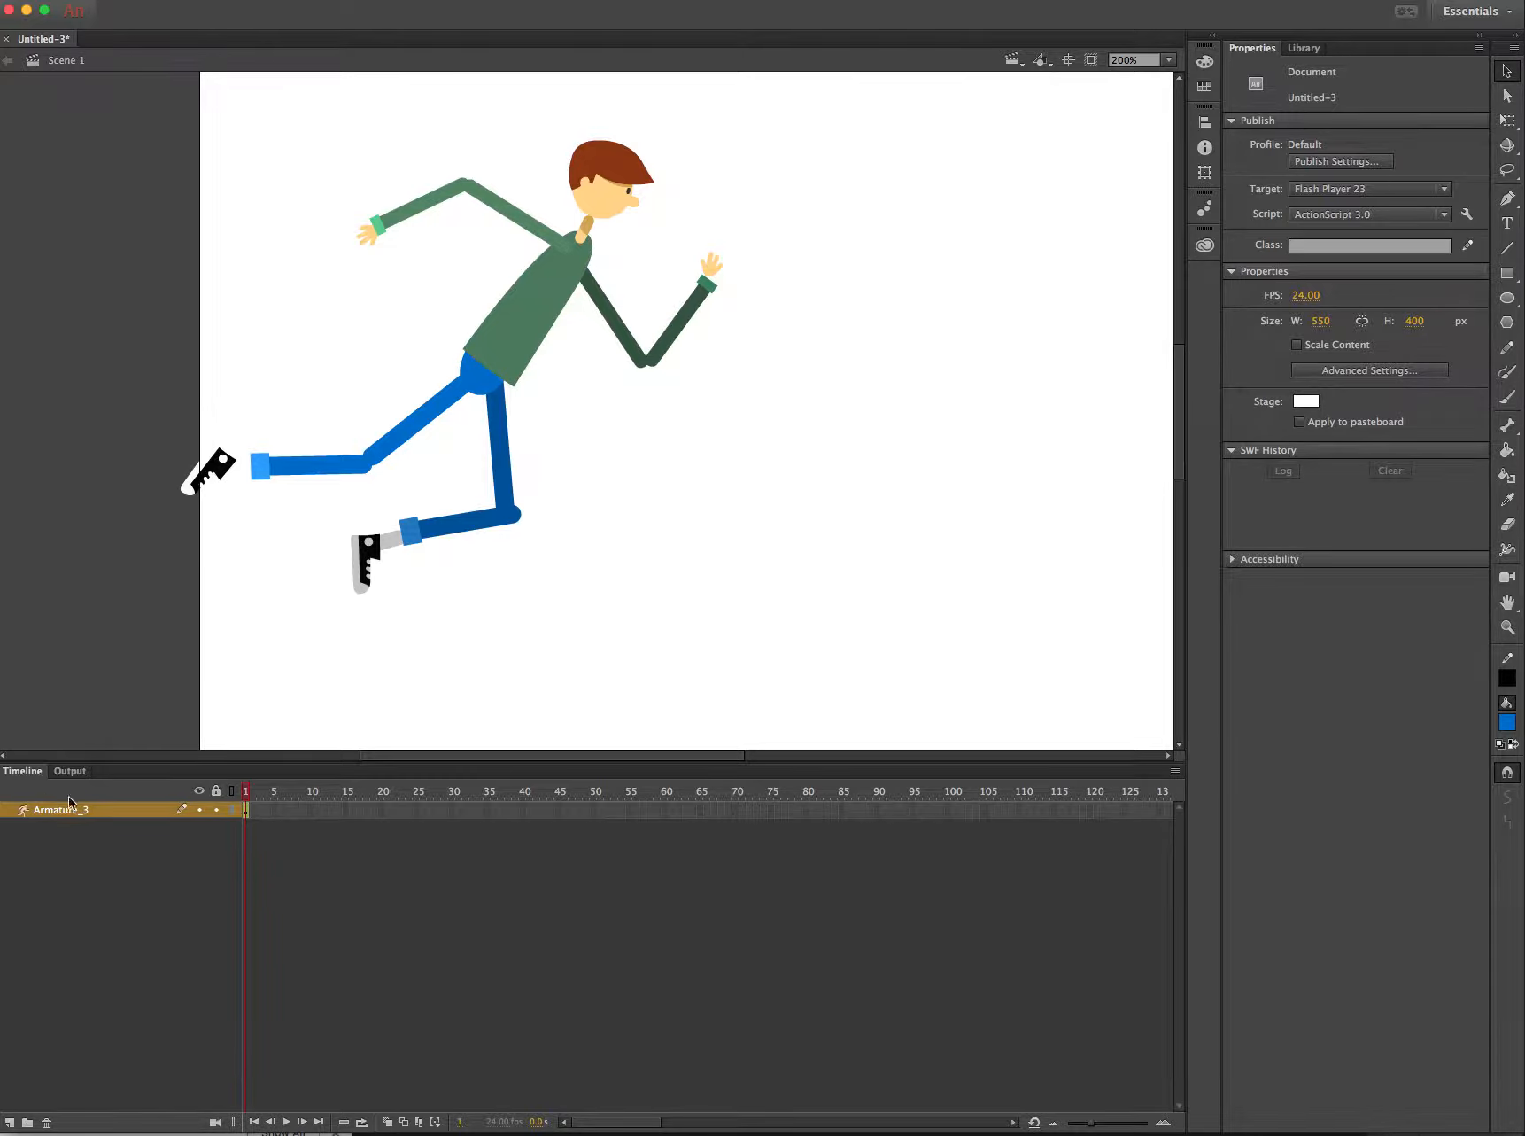
- Try repositioning the torso and the darker upper arm individually with the Free Transform tool, and undo the moves
click(499, 377)
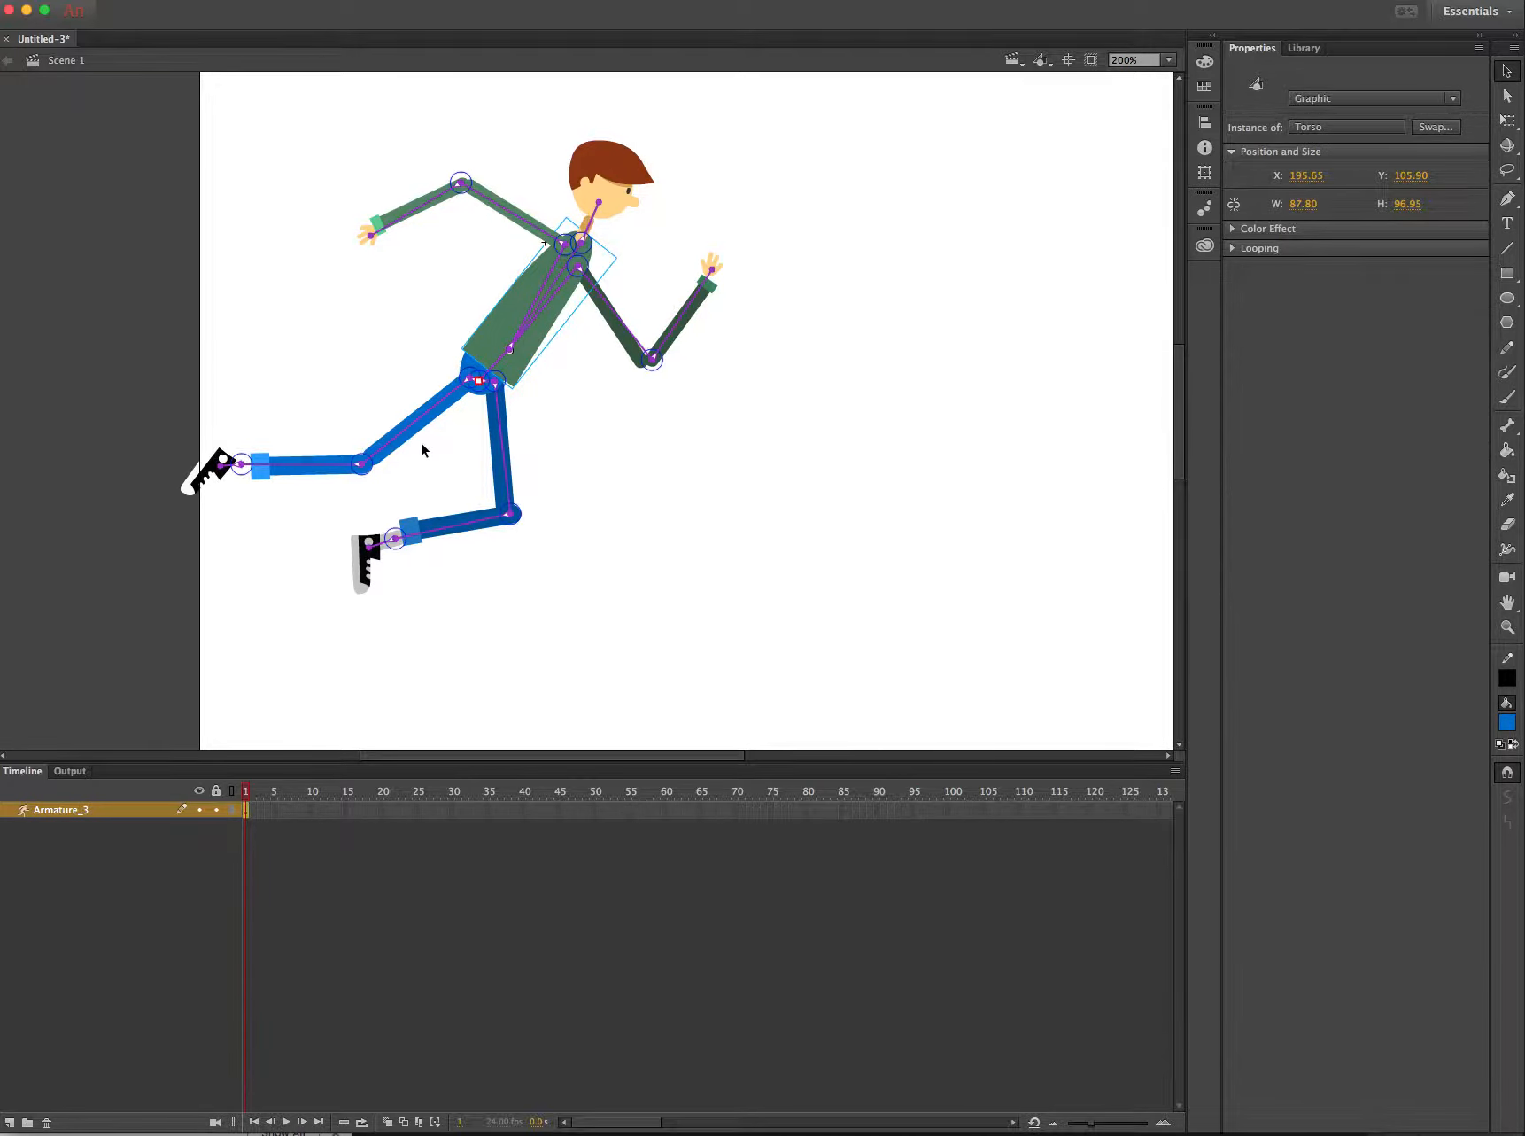
click(1507, 120)
click(633, 417)
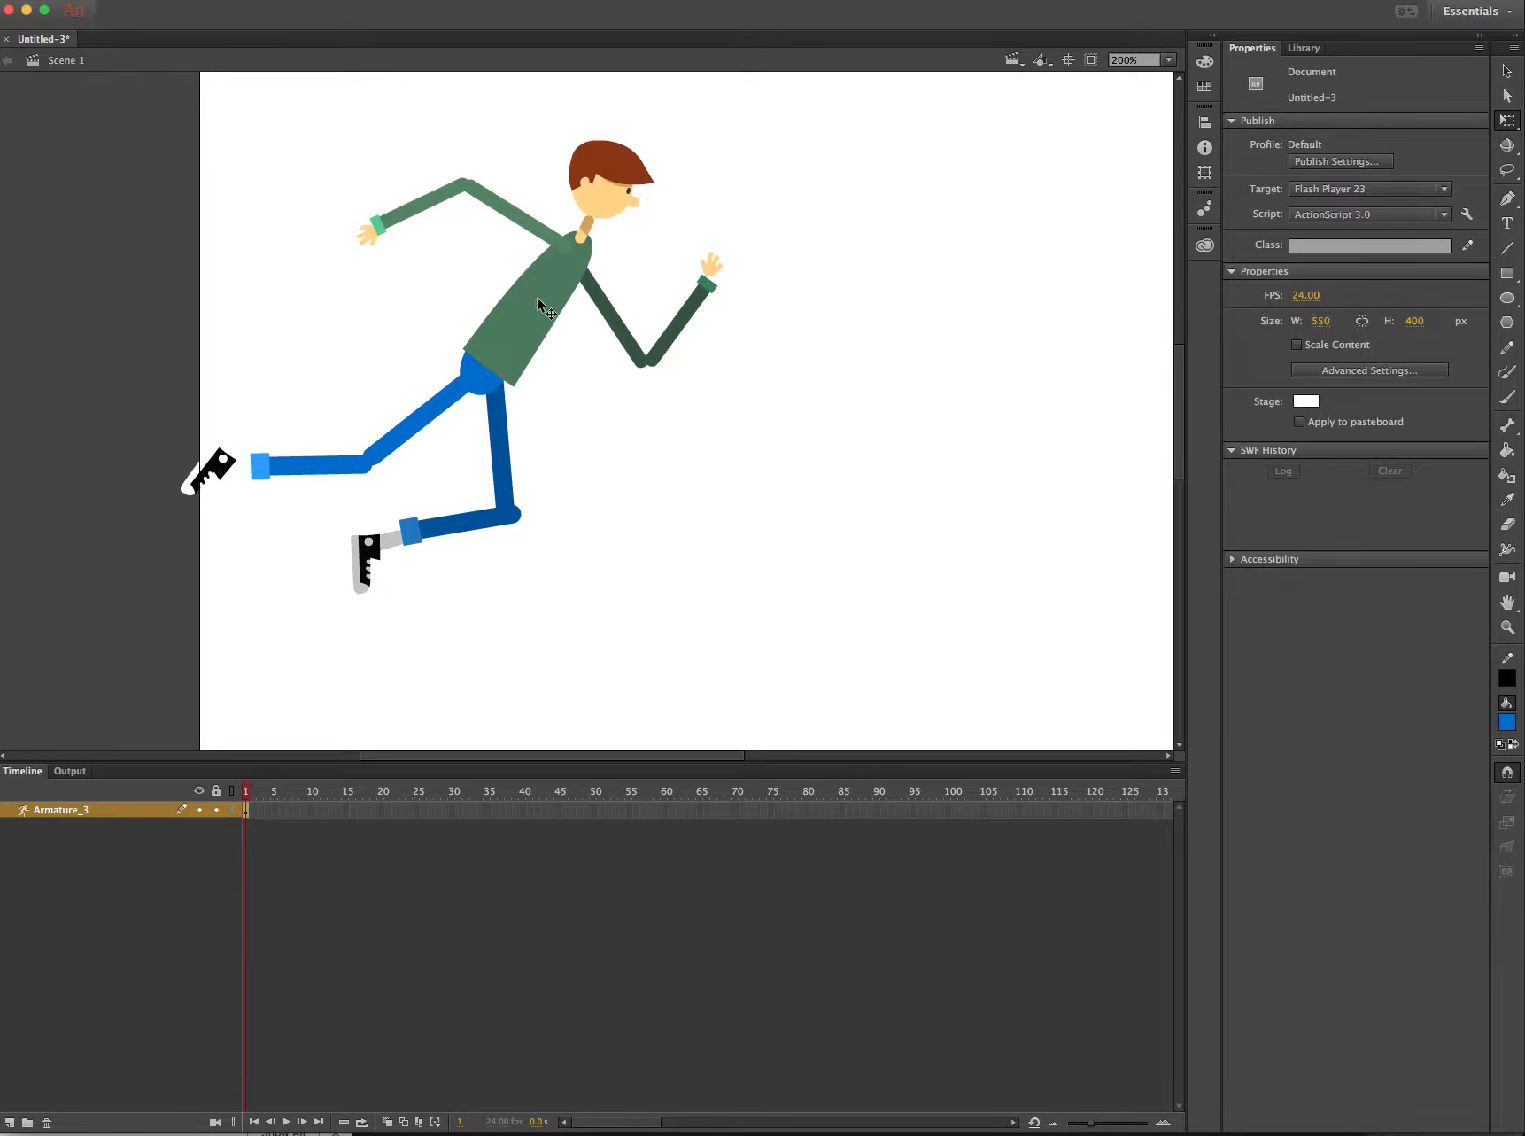
drag(551, 307, 639, 459)
drag(618, 324, 762, 216)
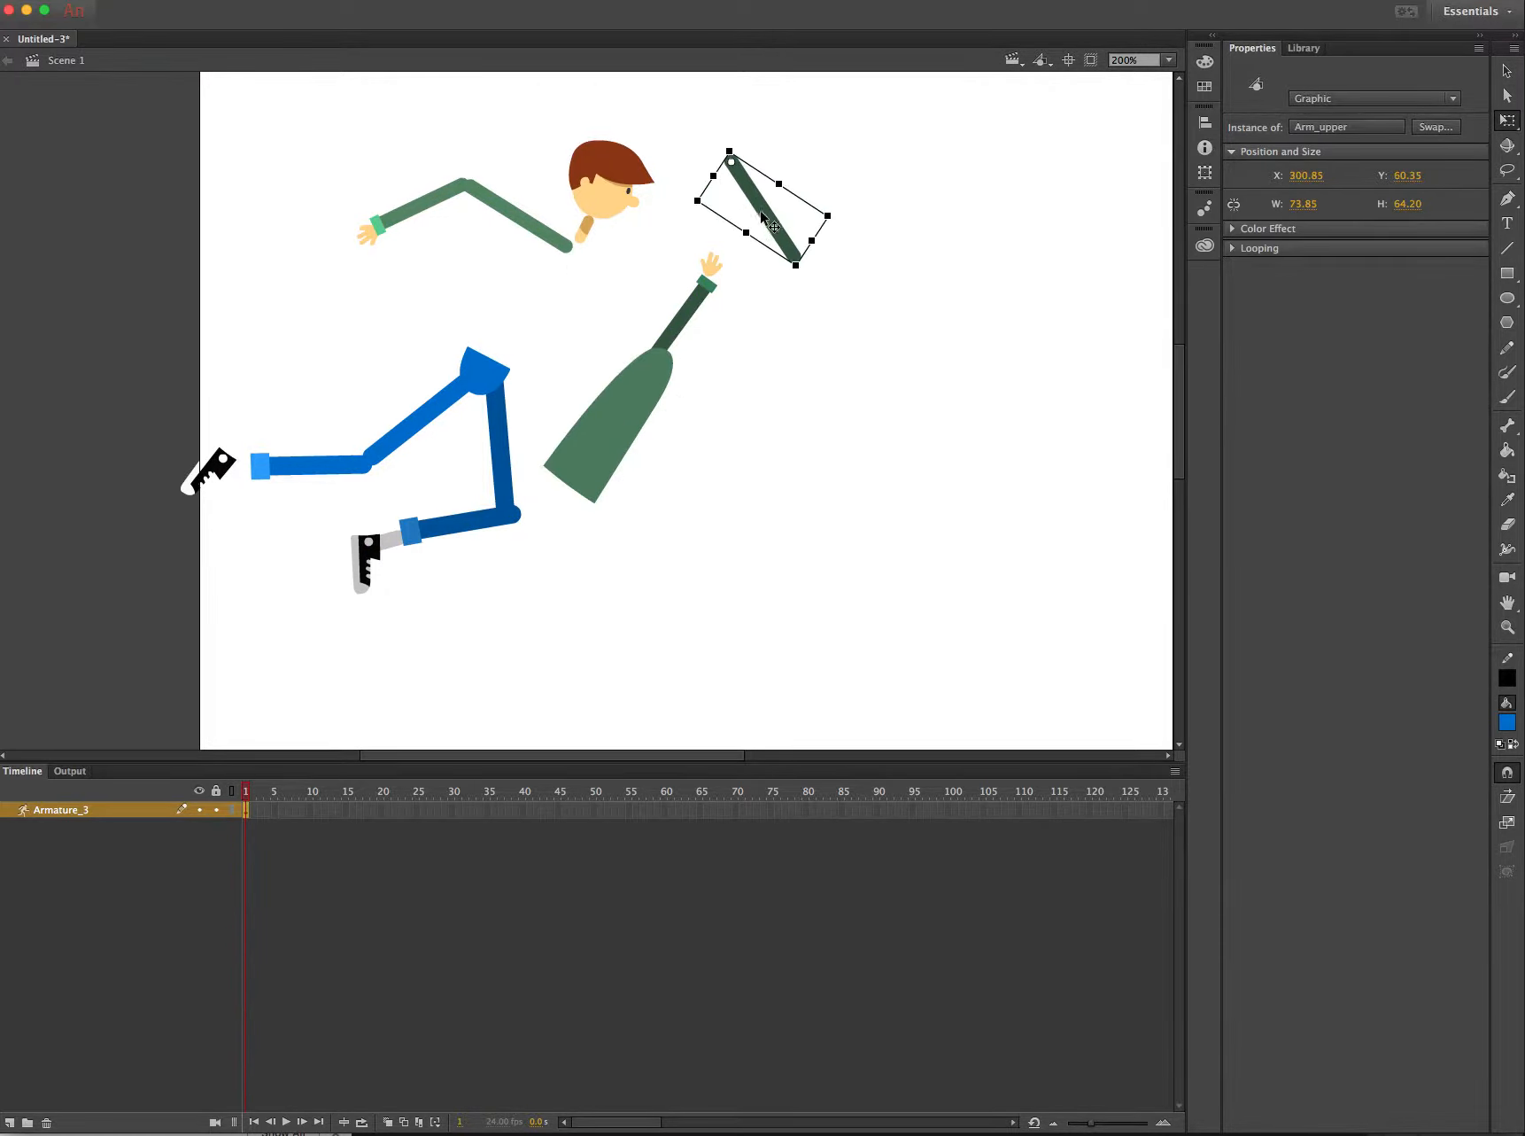
key(super+z)
key(super+z)
key(super+z)
key(super+z)
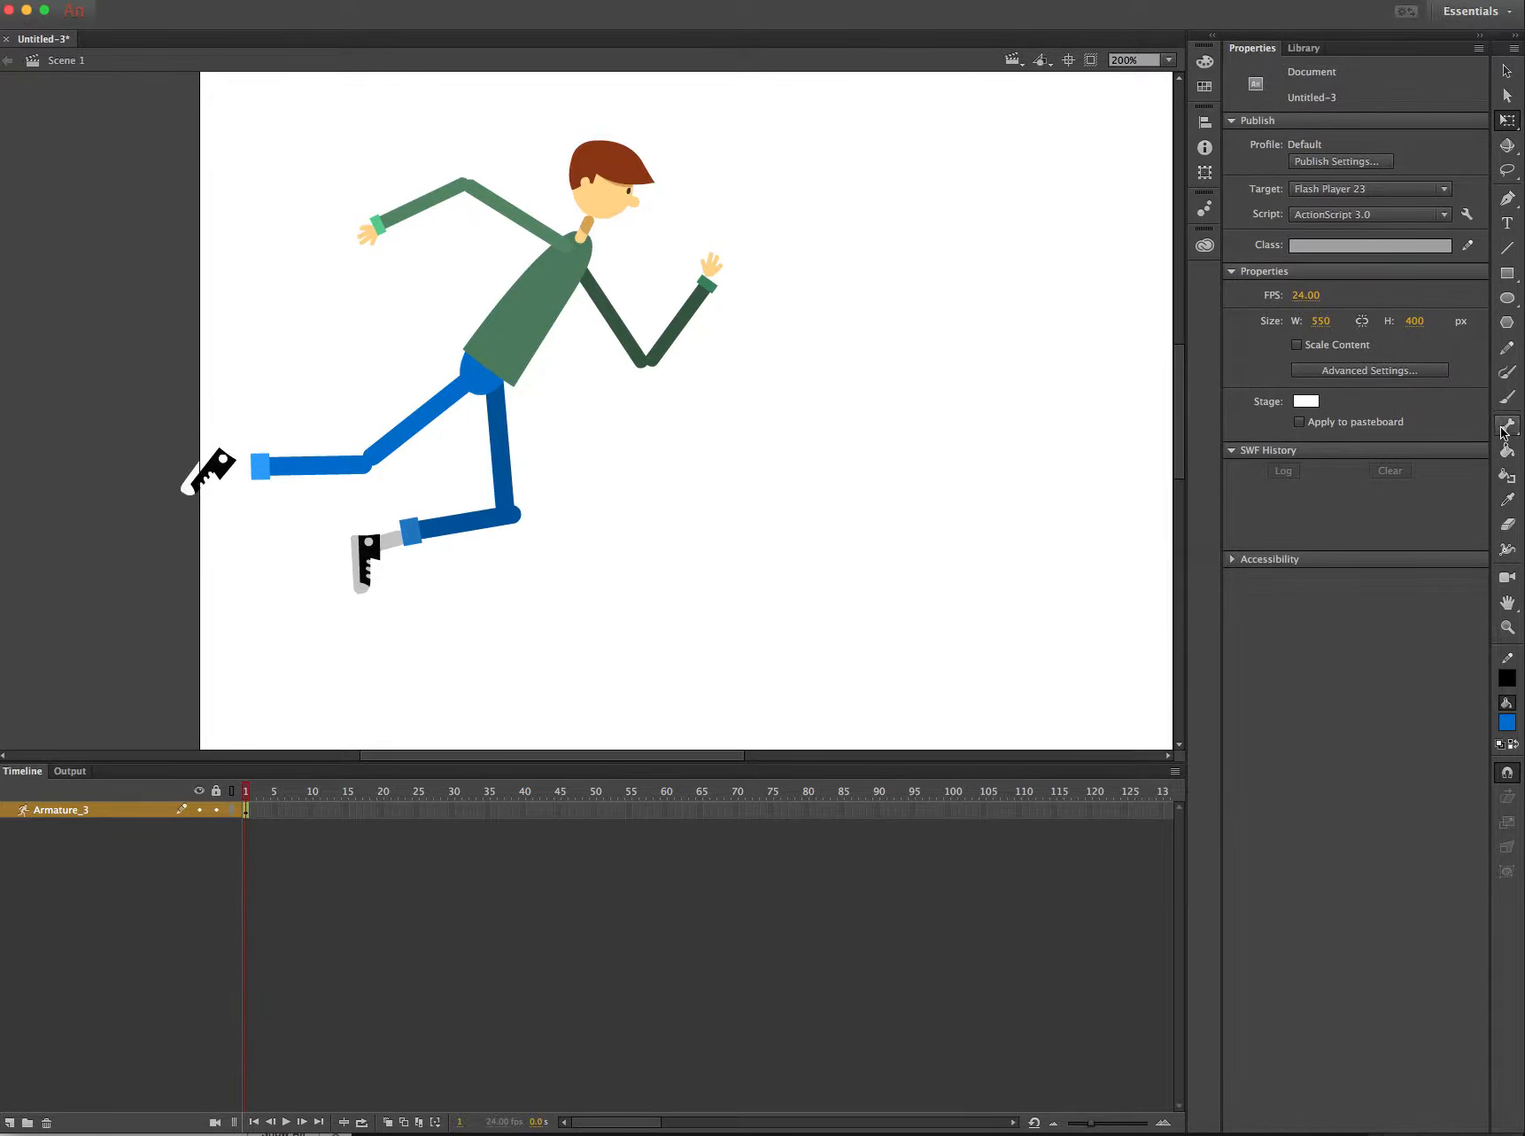
- Try moving the sleeve shape inside the Arm_fore symbol of the lighter arm, undo it, and return to Scene 1
click(563, 320)
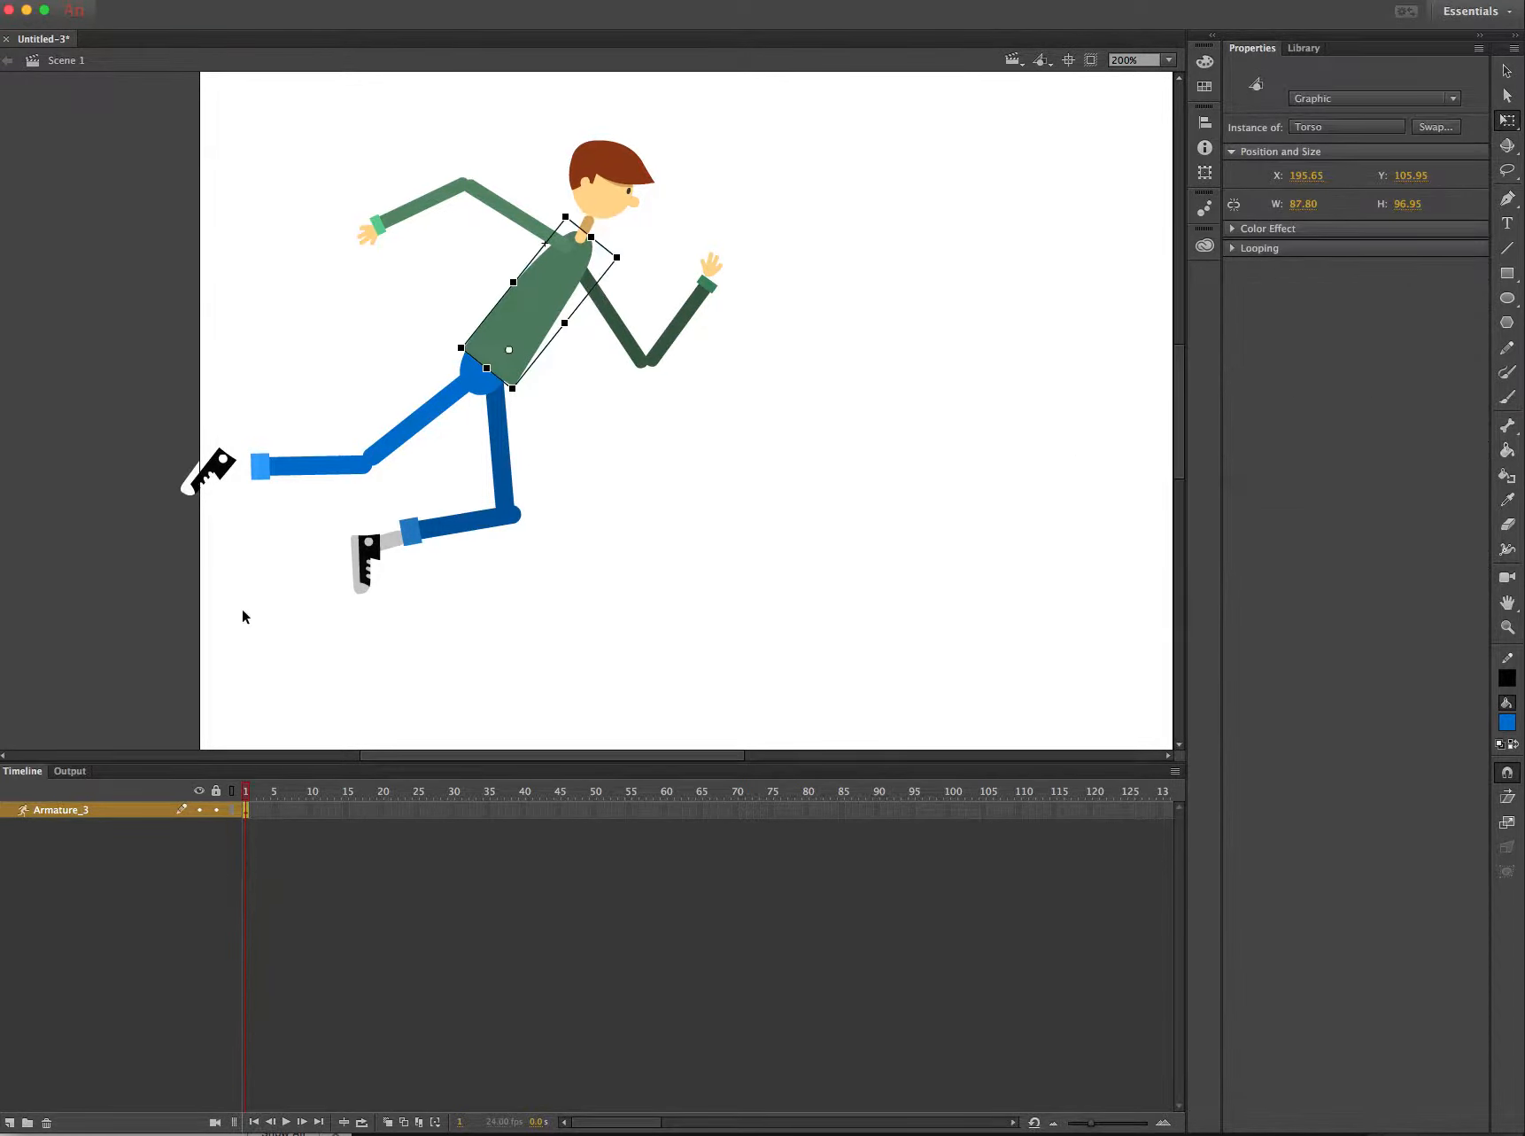
click(94, 810)
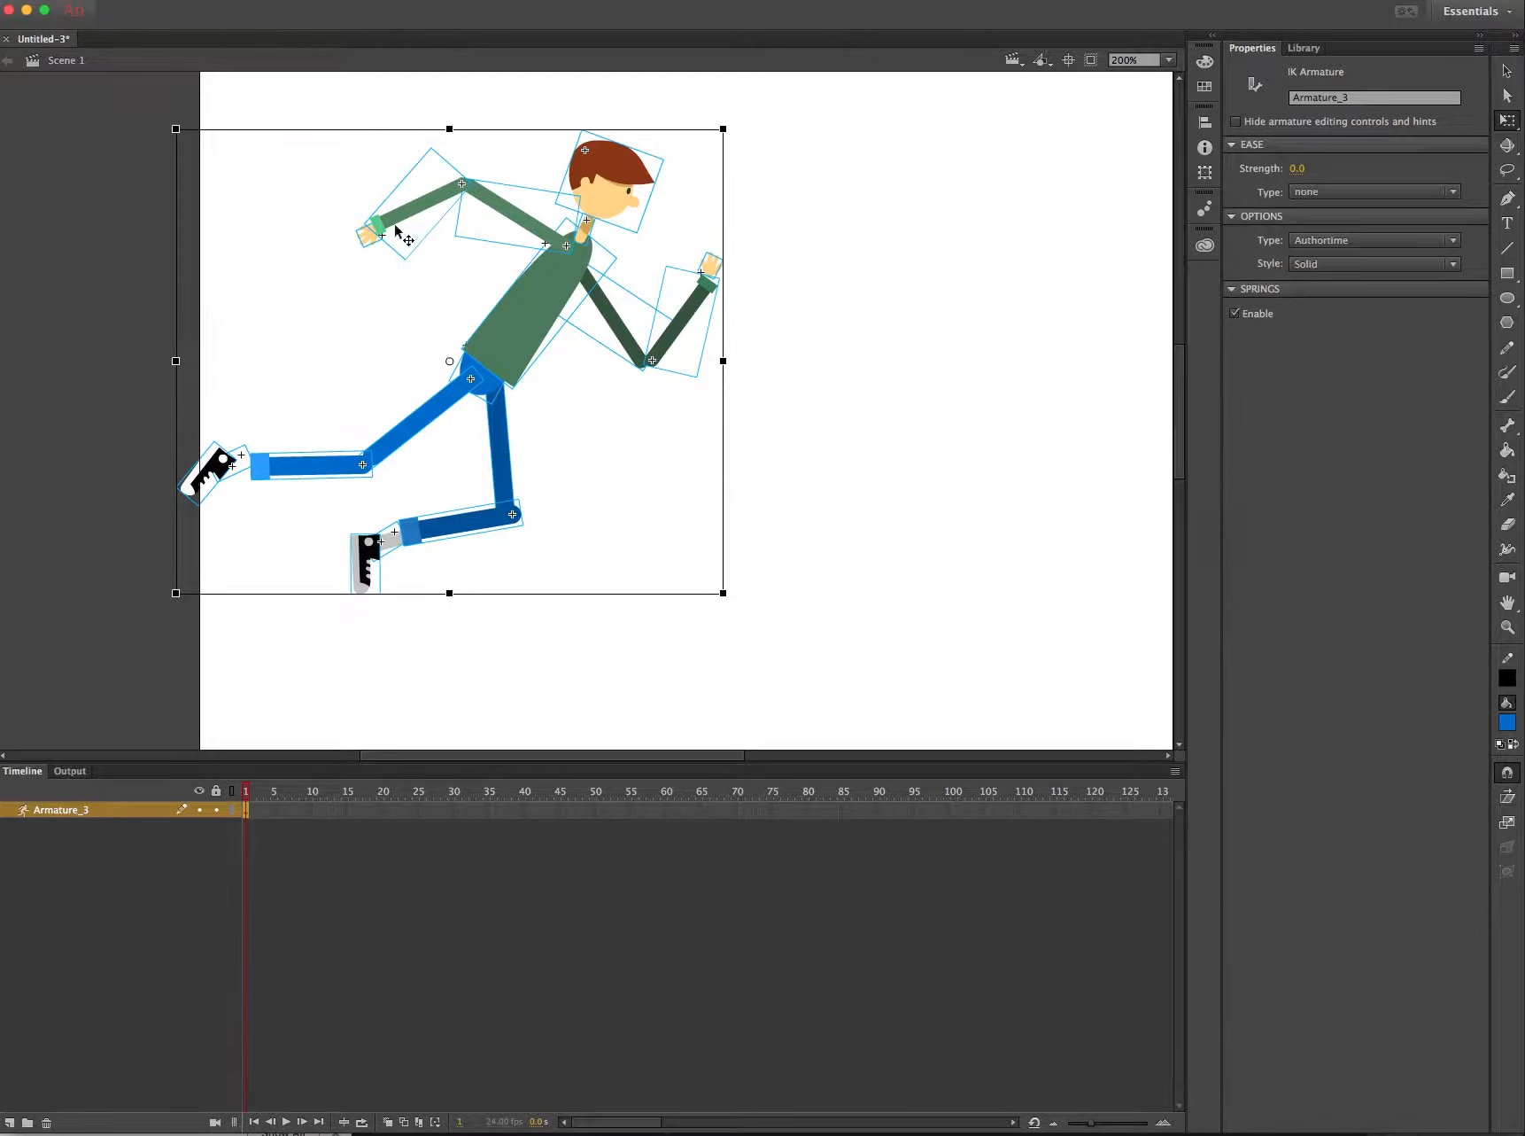
double_click(425, 206)
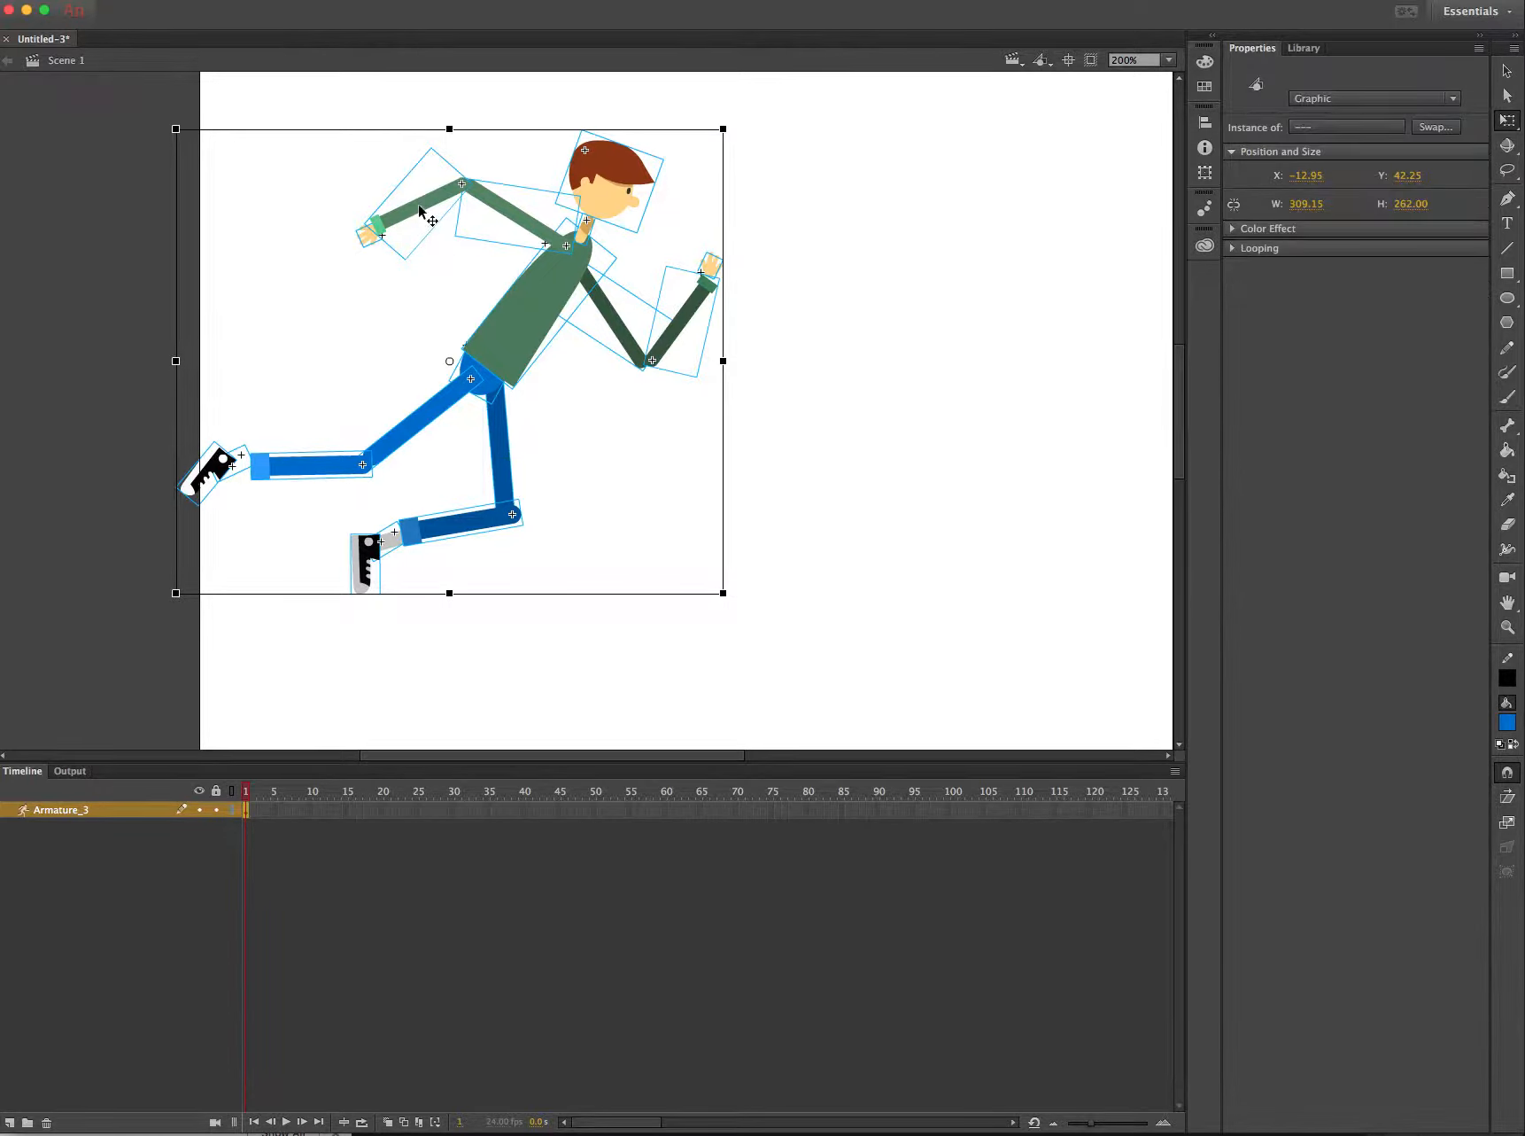
drag(413, 215, 374, 179)
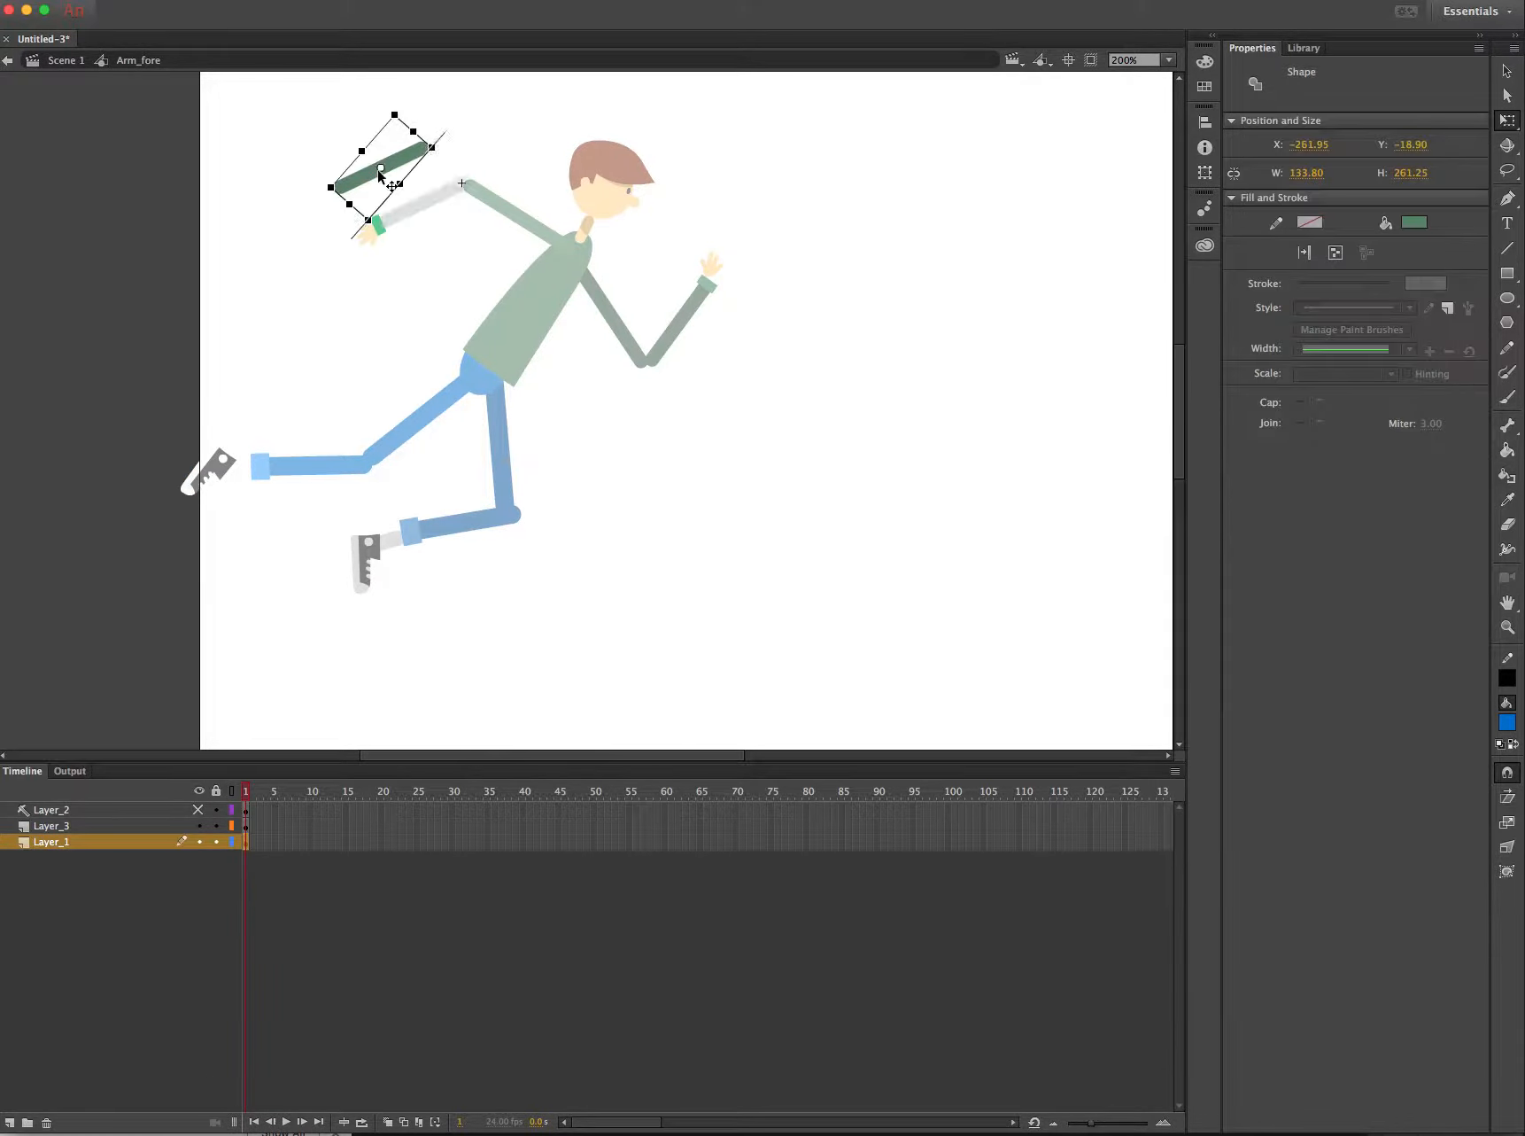
key(super+z)
click(561, 264)
double_click(331, 204)
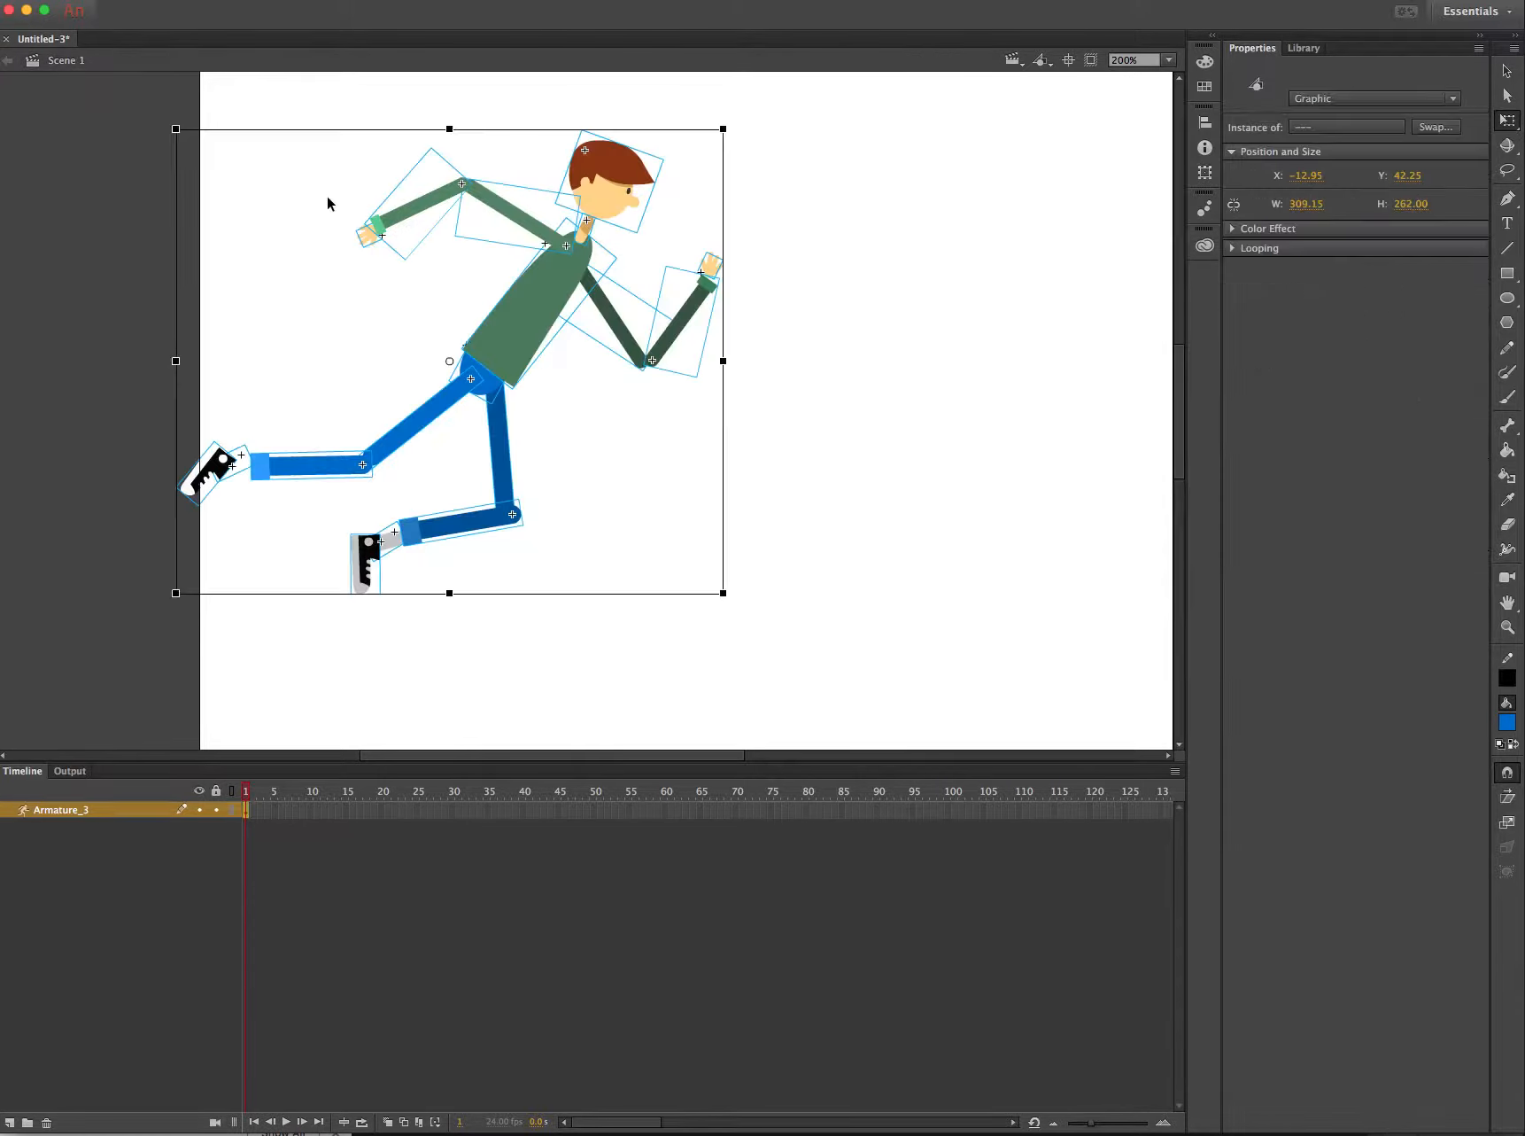
click(816, 194)
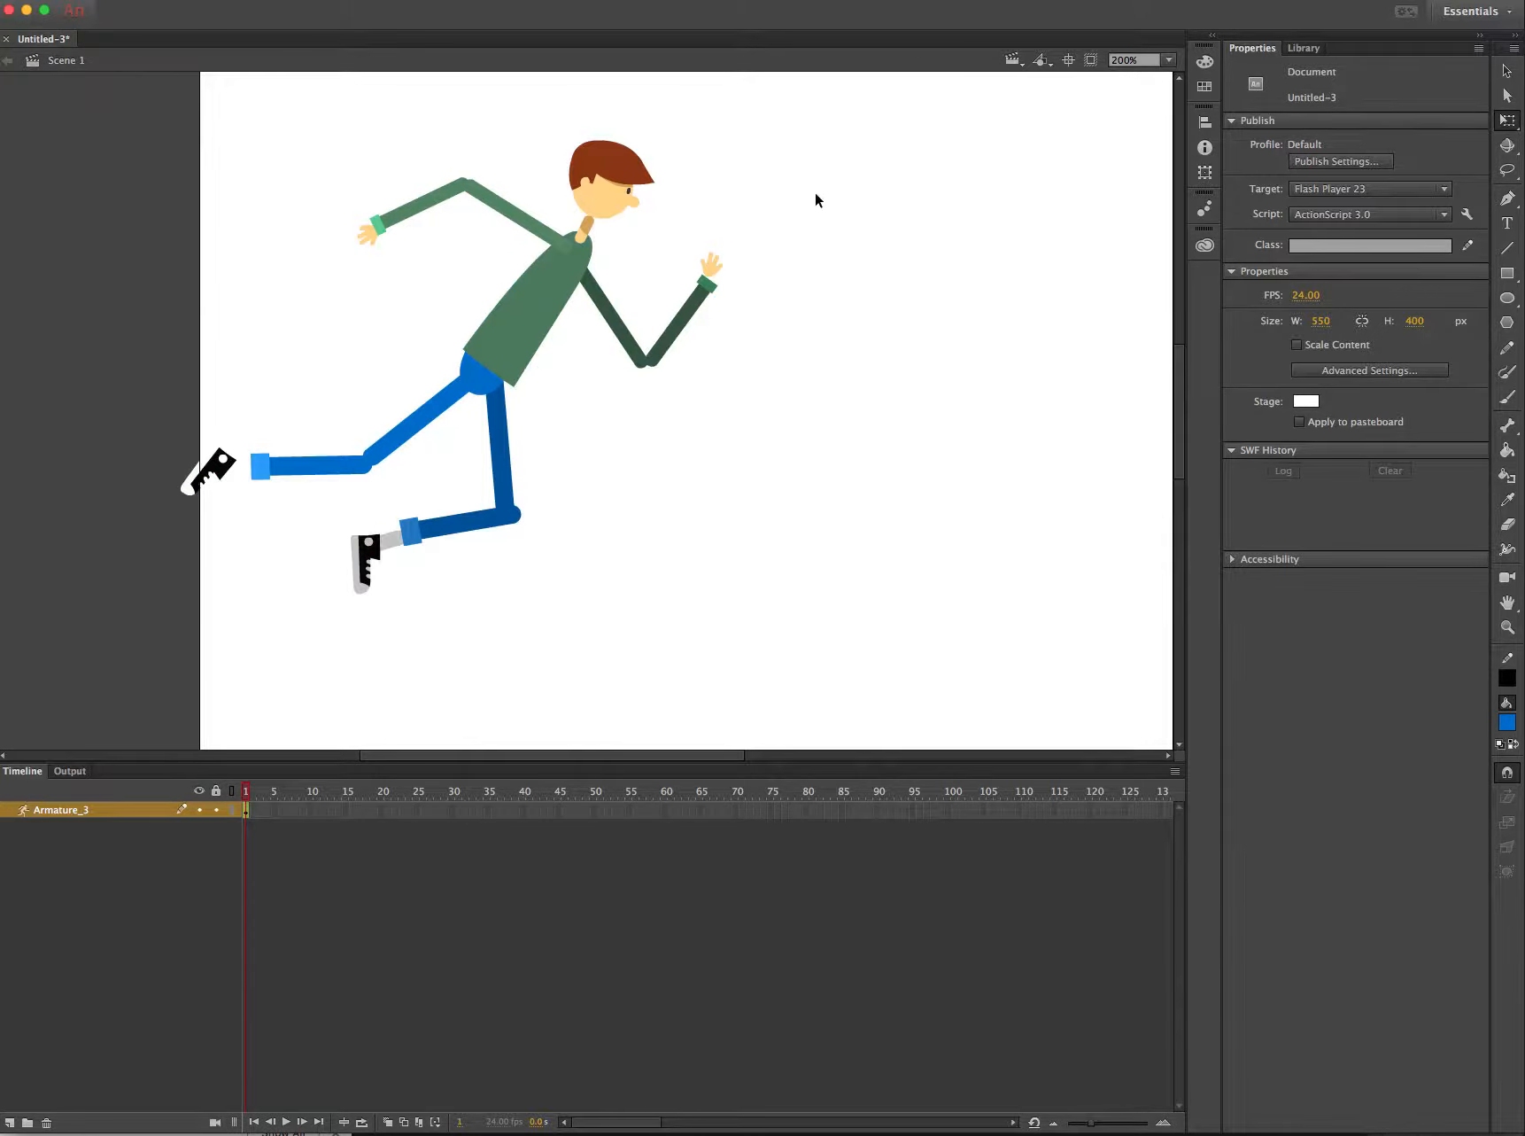
click(618, 217)
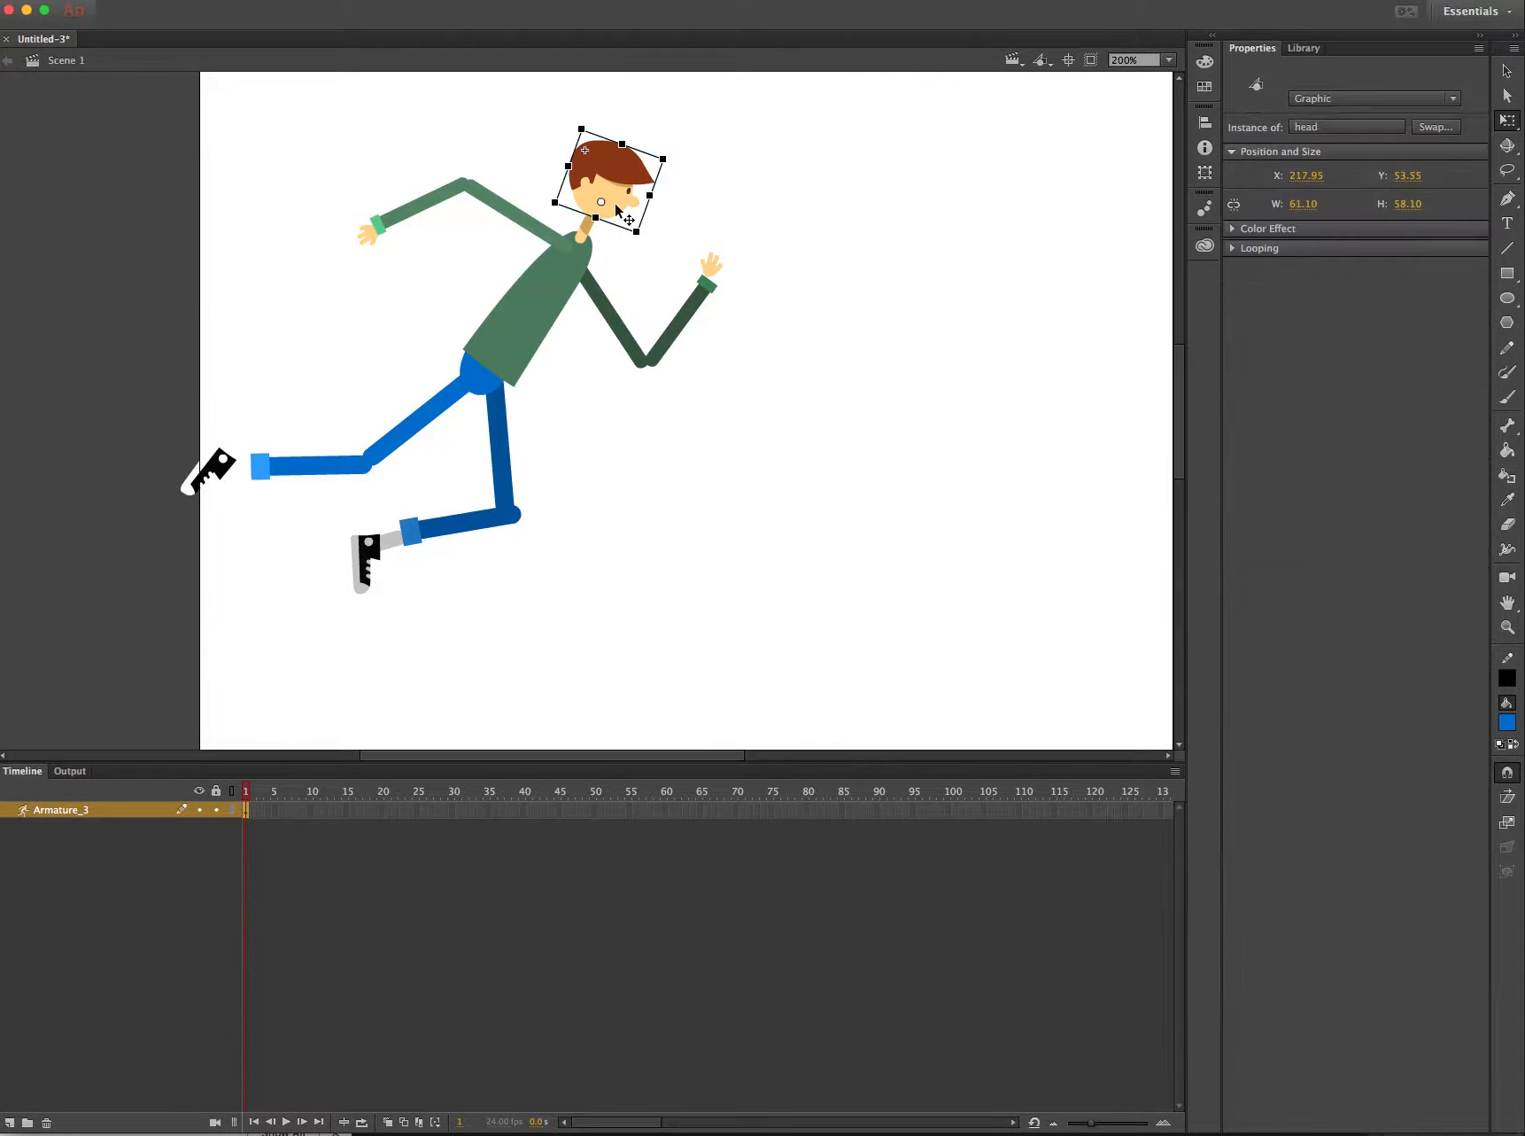
click(712, 212)
click(531, 350)
click(488, 417)
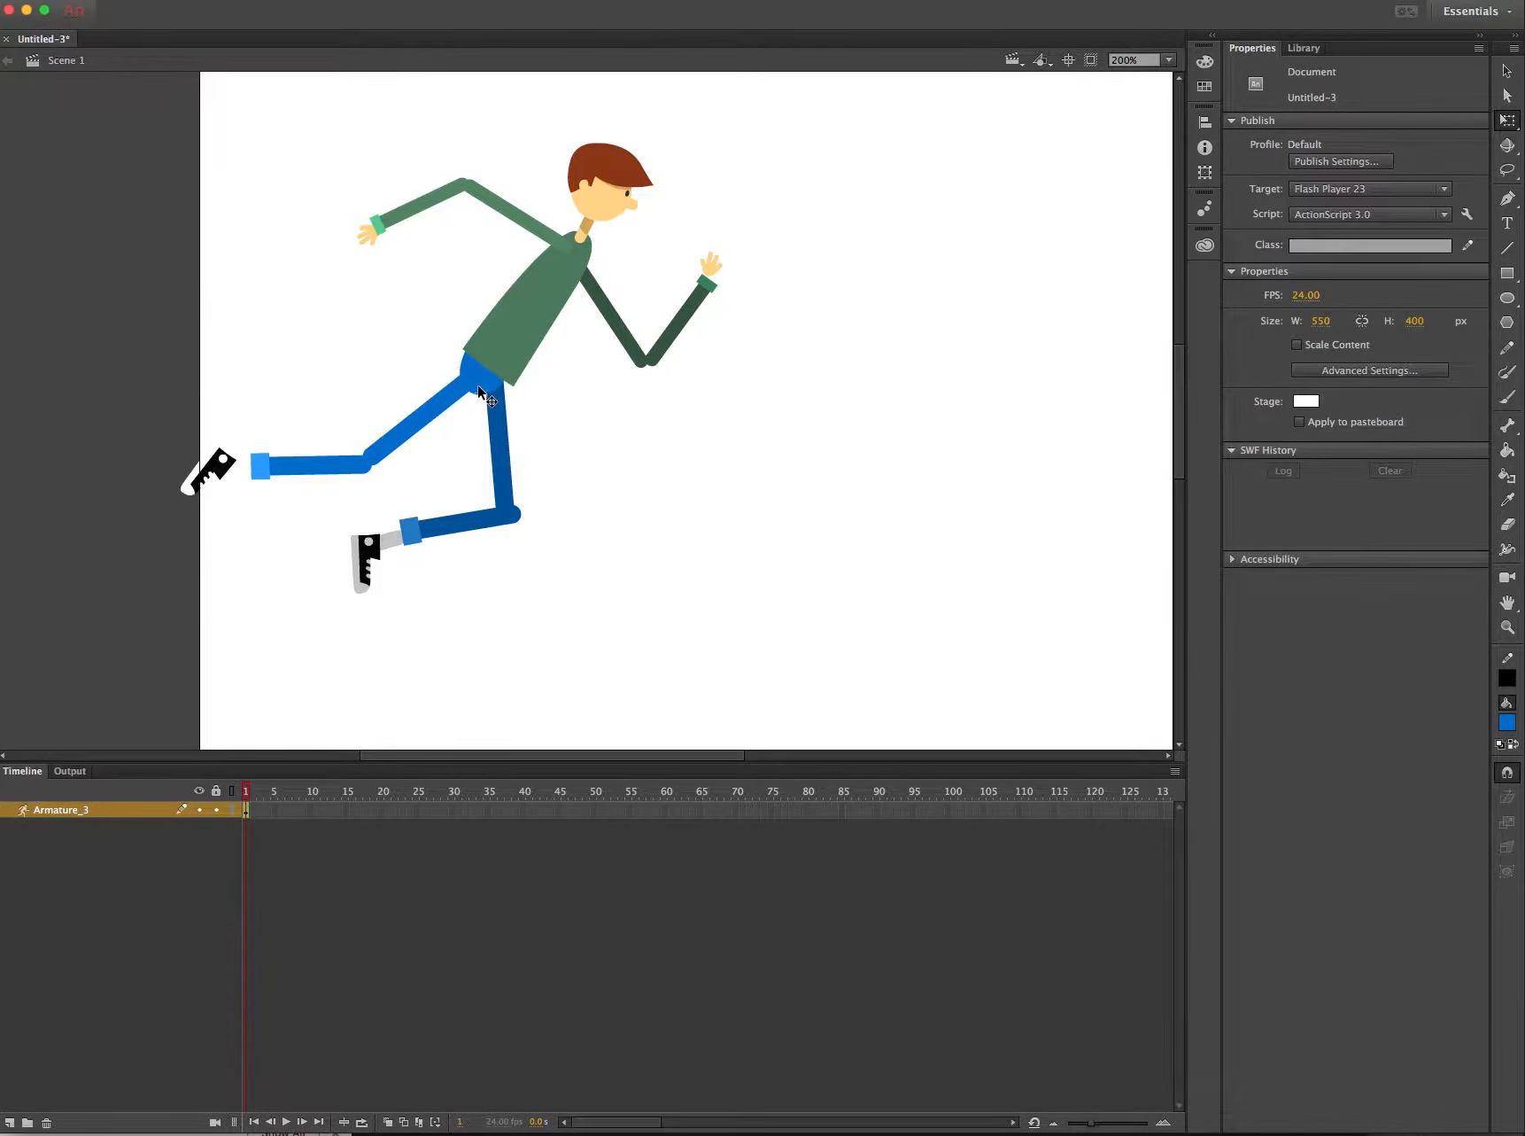
- Pose the darker front arm on frame 1 by moving its hand and forearm bones, with the elbow bent below the shoulder
key(v)
click(521, 367)
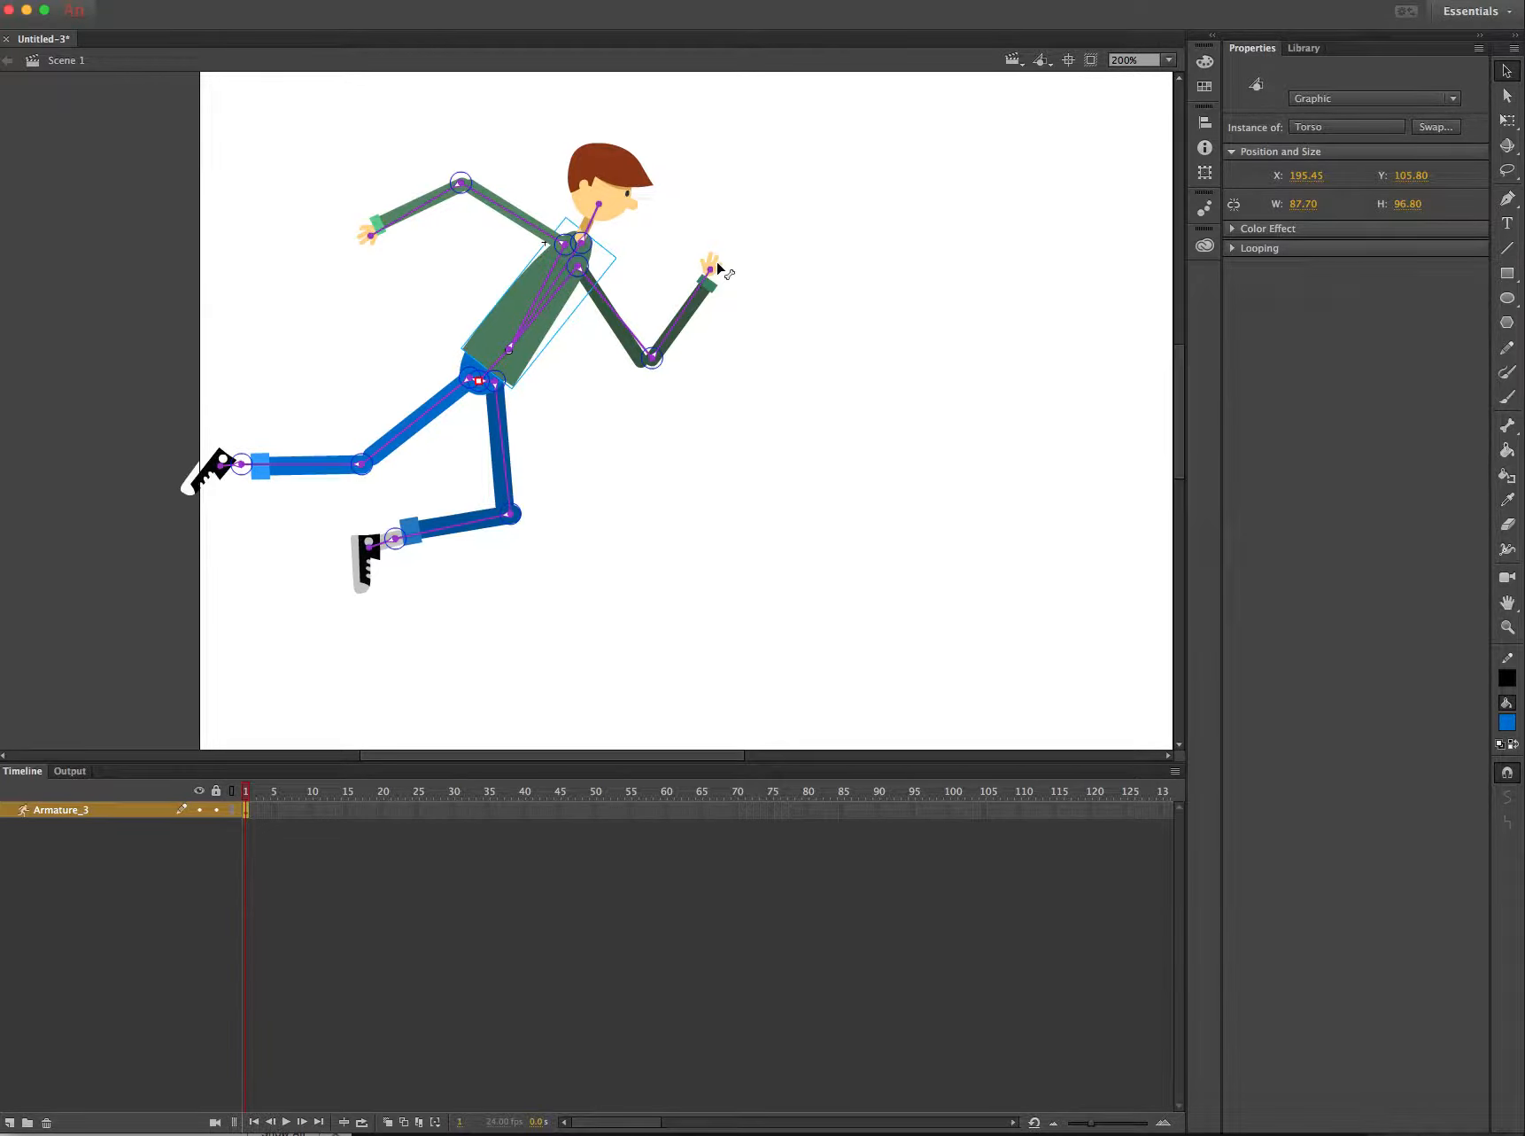
drag(718, 267, 811, 330)
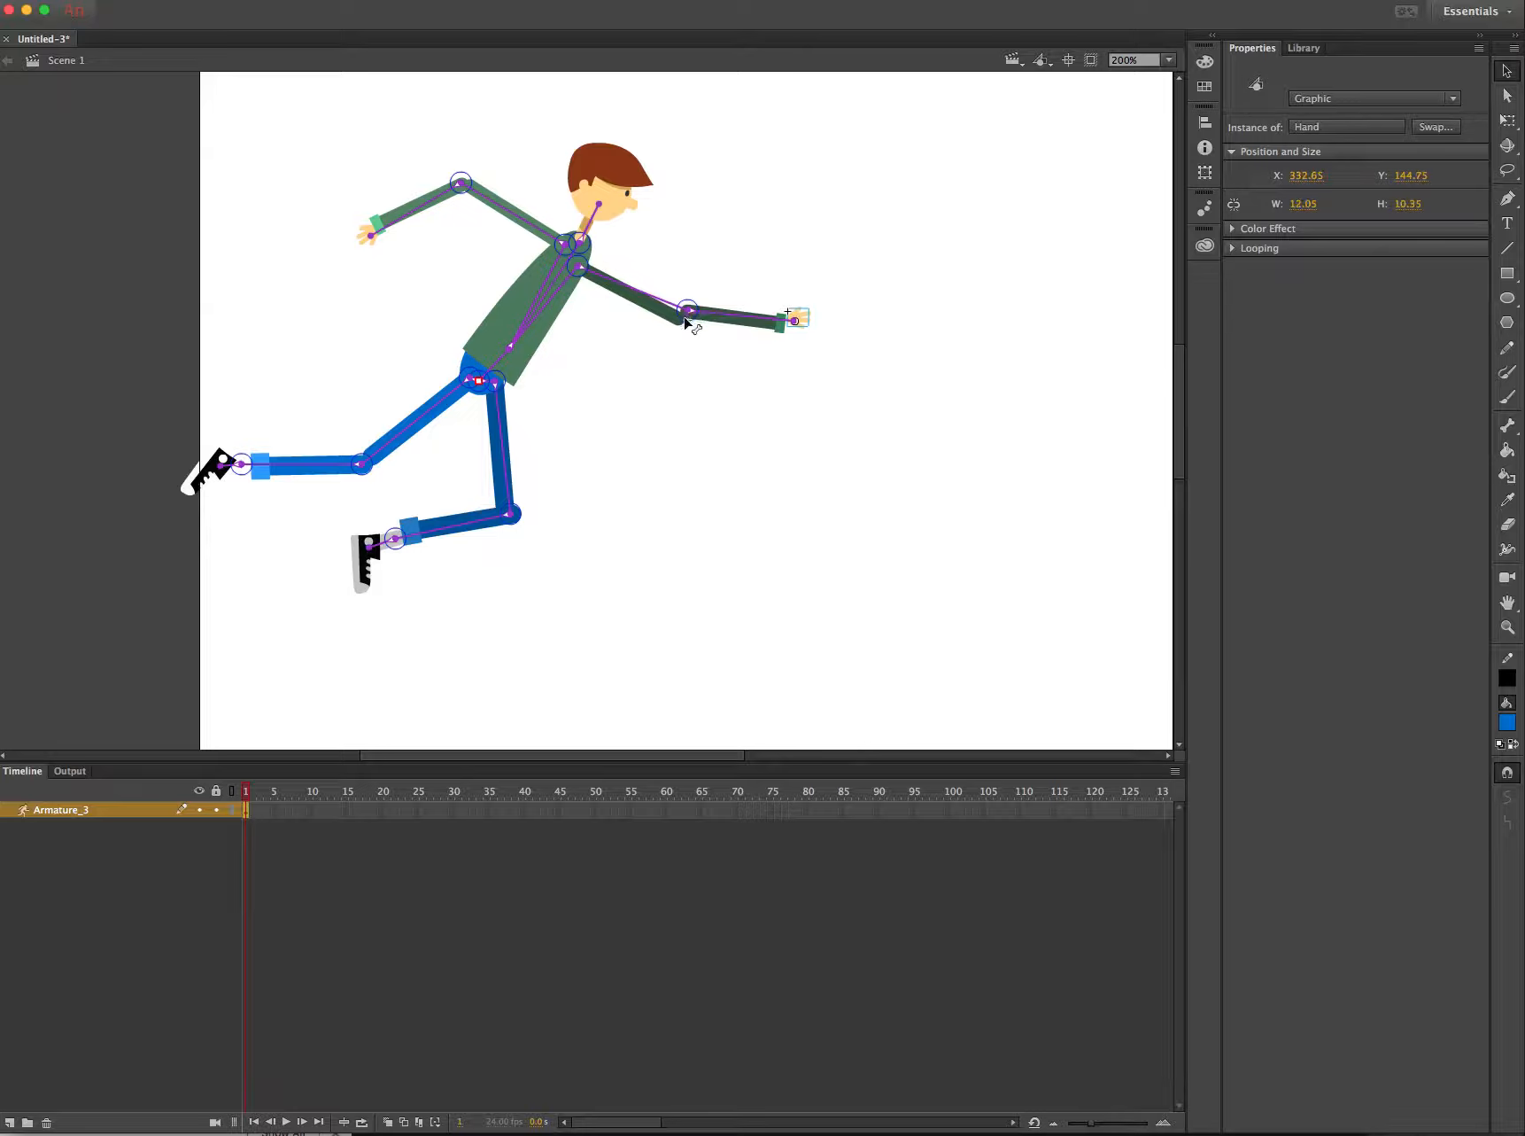
mouse_move(687, 321)
mouse_down()
mouse_move(698, 341)
mouse_move(610, 398)
mouse_move(646, 473)
mouse_move(671, 436)
mouse_move(673, 310)
mouse_up()
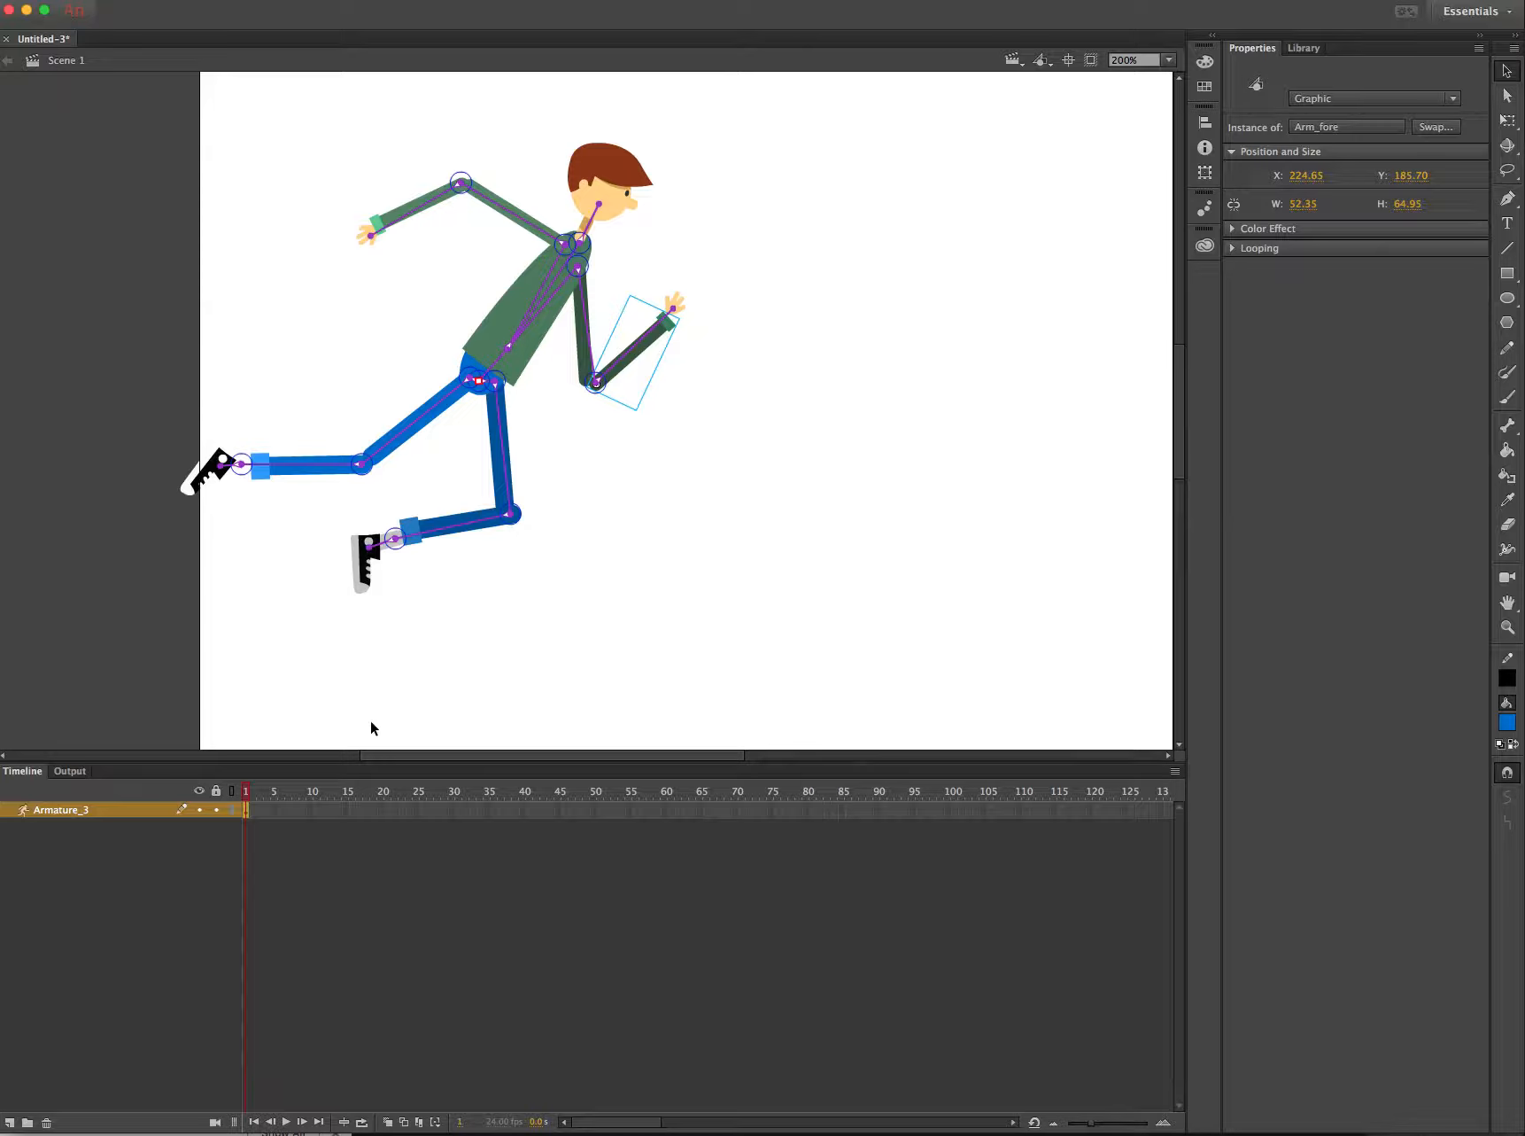
click(542, 481)
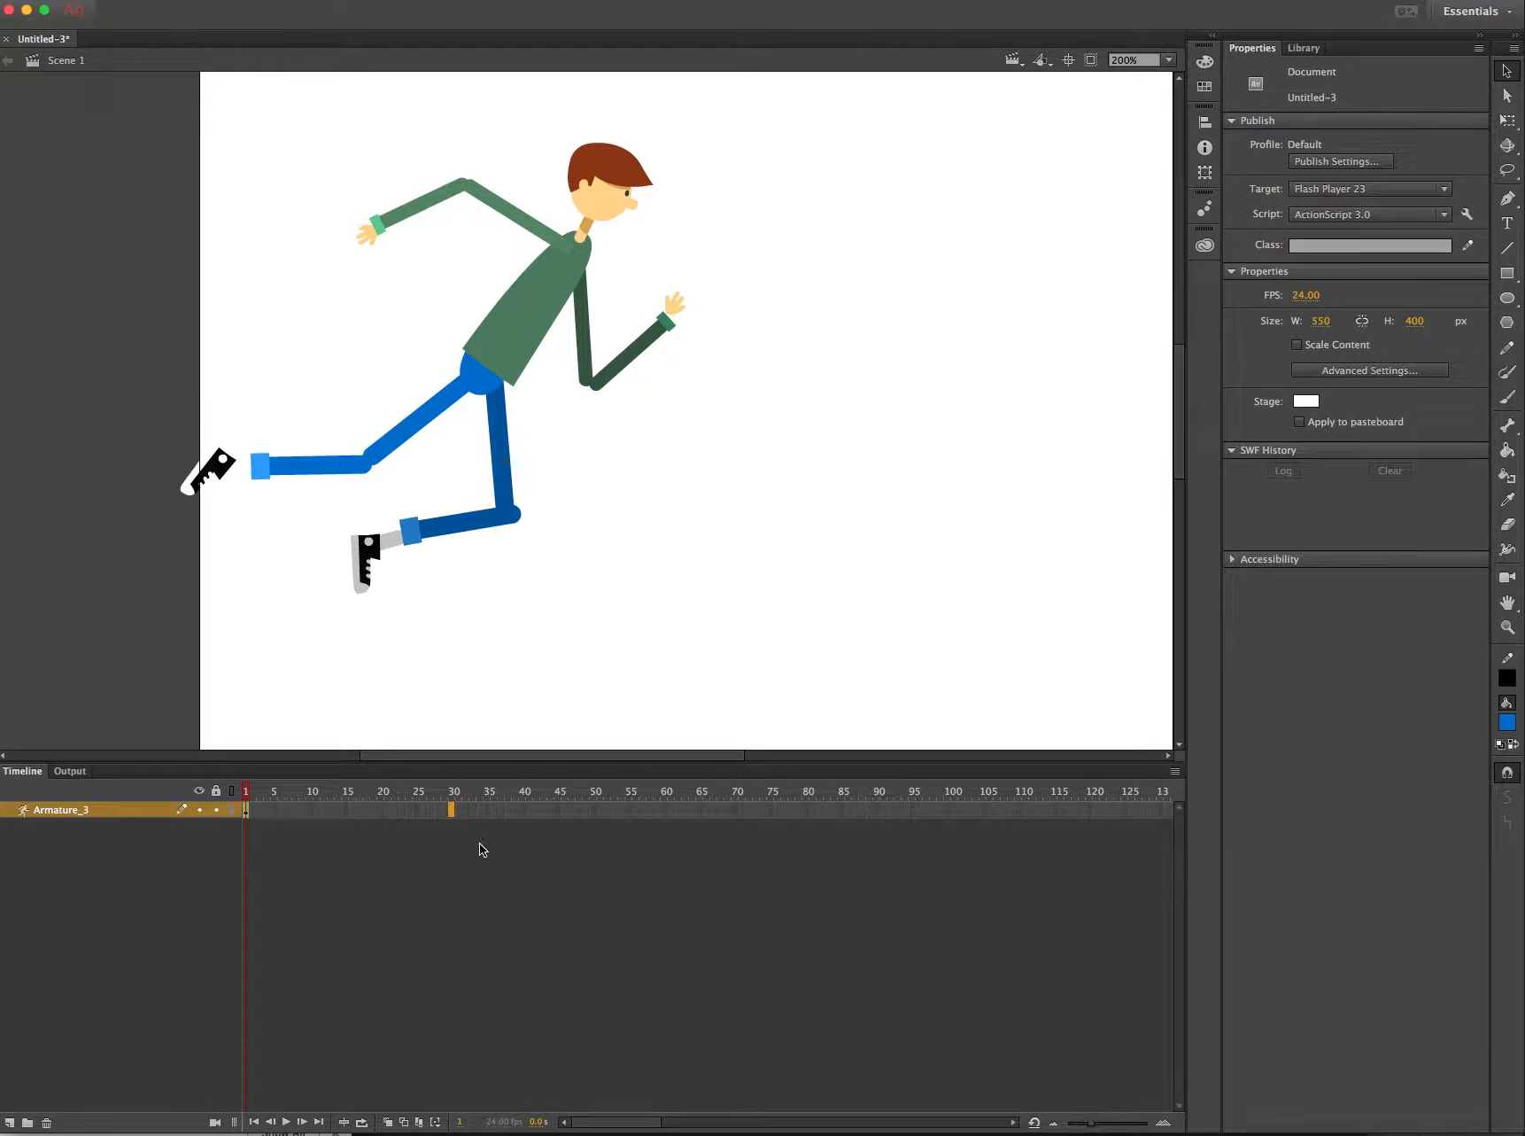
- Extend the Armature_3 layer by inserting a frame at frame 24
click(410, 811)
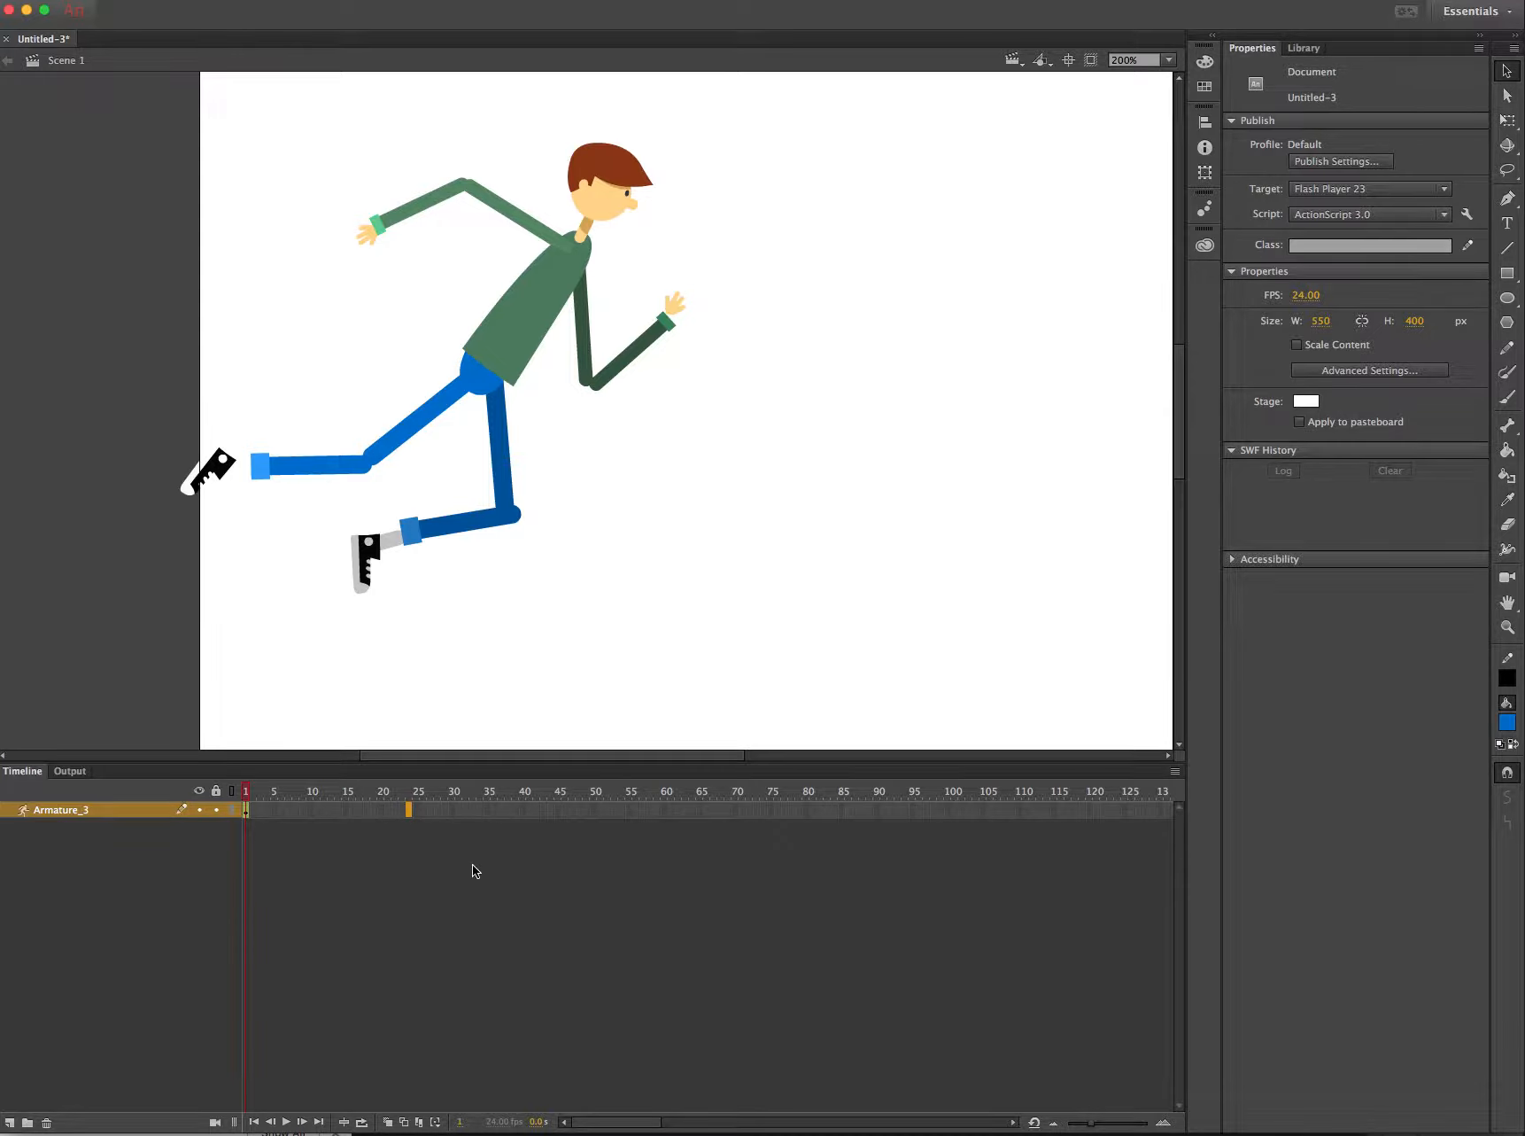
right_click(410, 812)
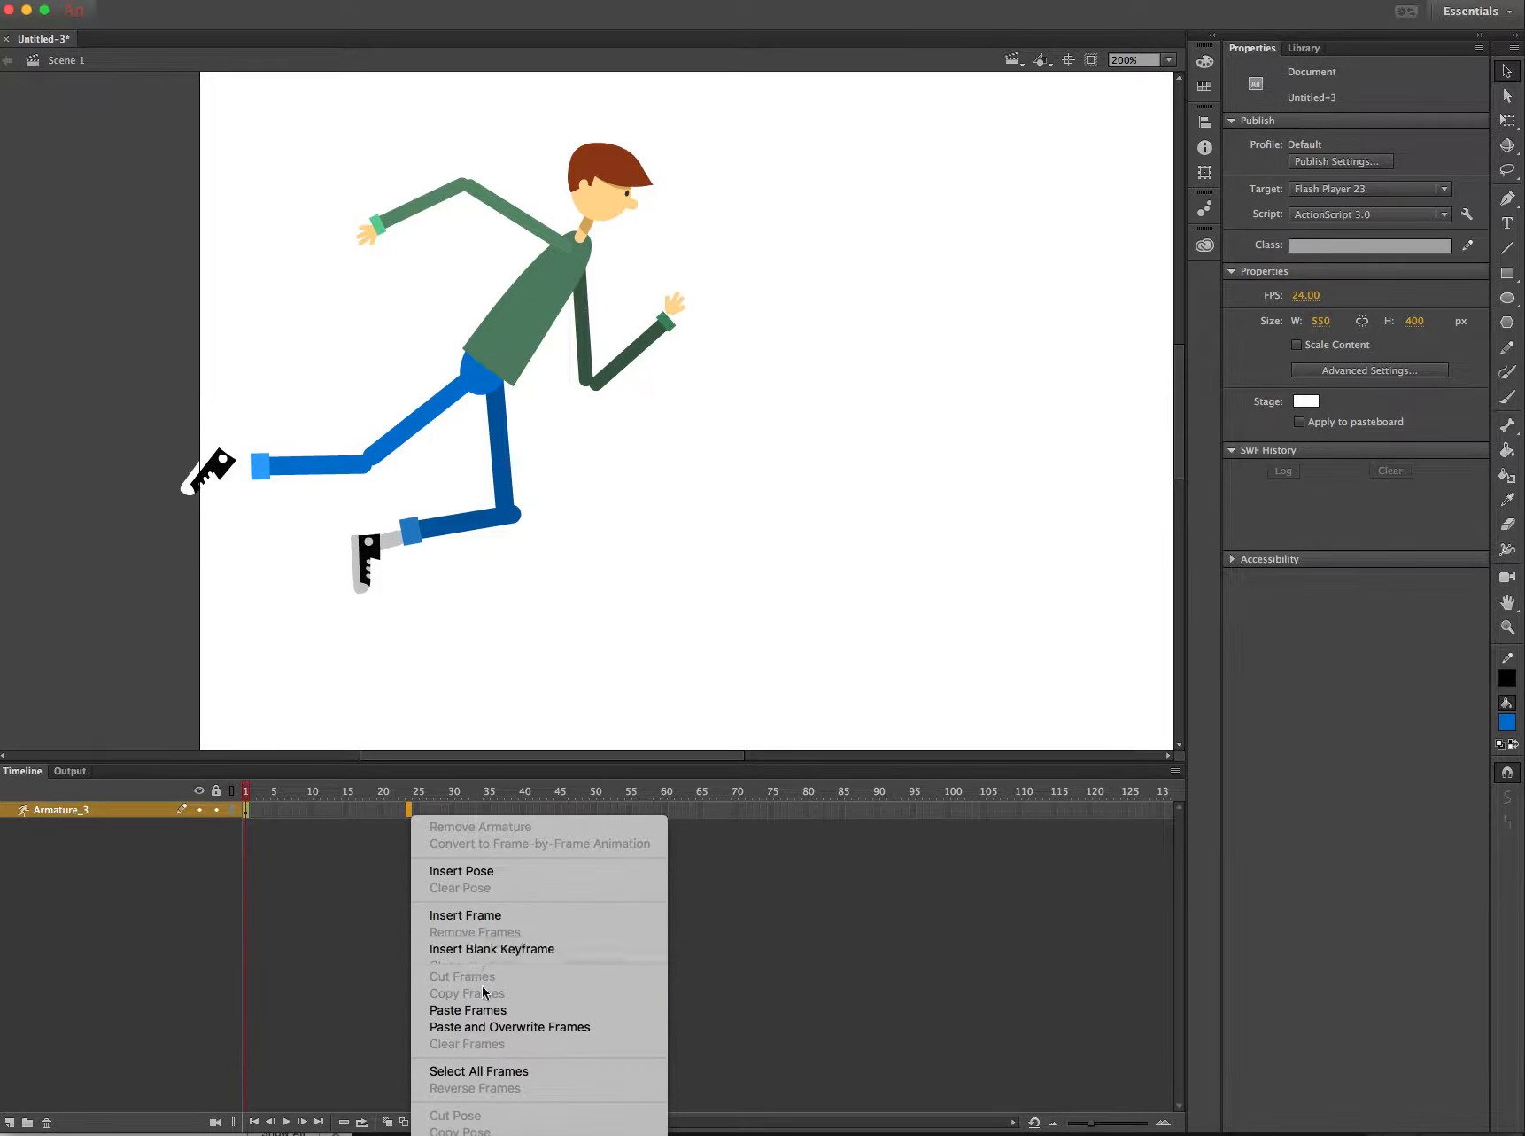
click(476, 917)
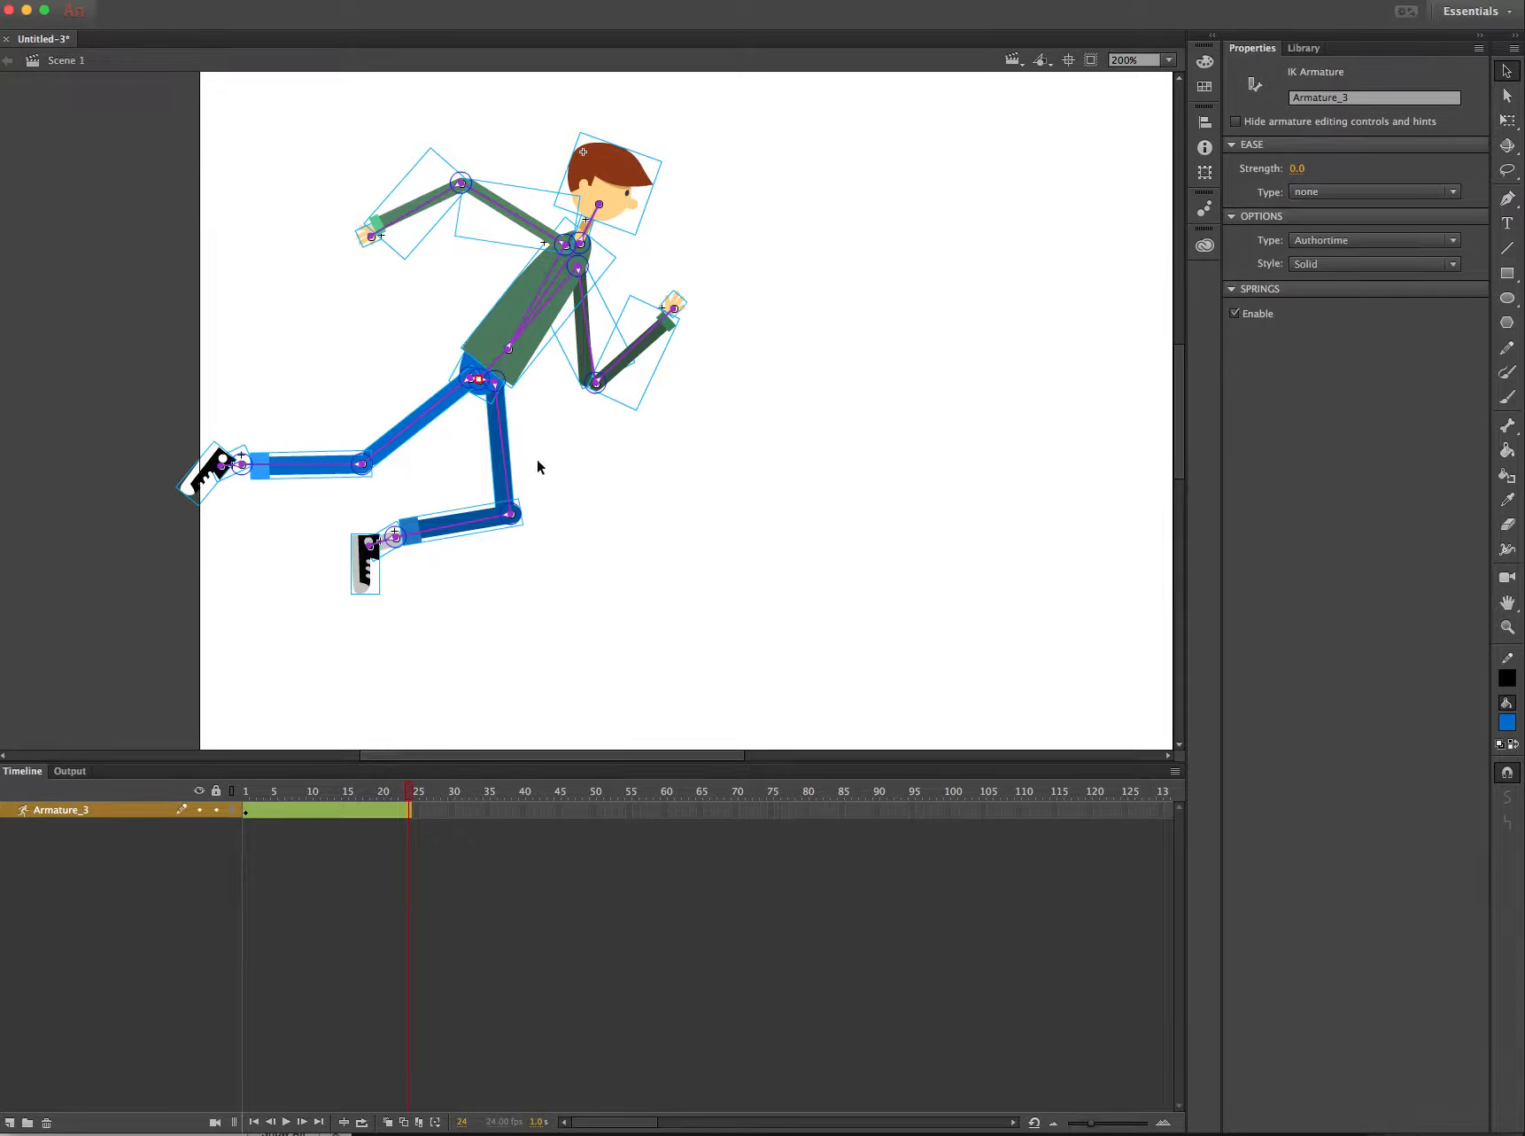
- Tip the whole armature forward on frame 24 into a head-down falling pose, with its bounds at about X 35, Y 49
drag(473, 372, 302, 367)
drag(477, 369, 317, 385)
drag(471, 362, 504, 371)
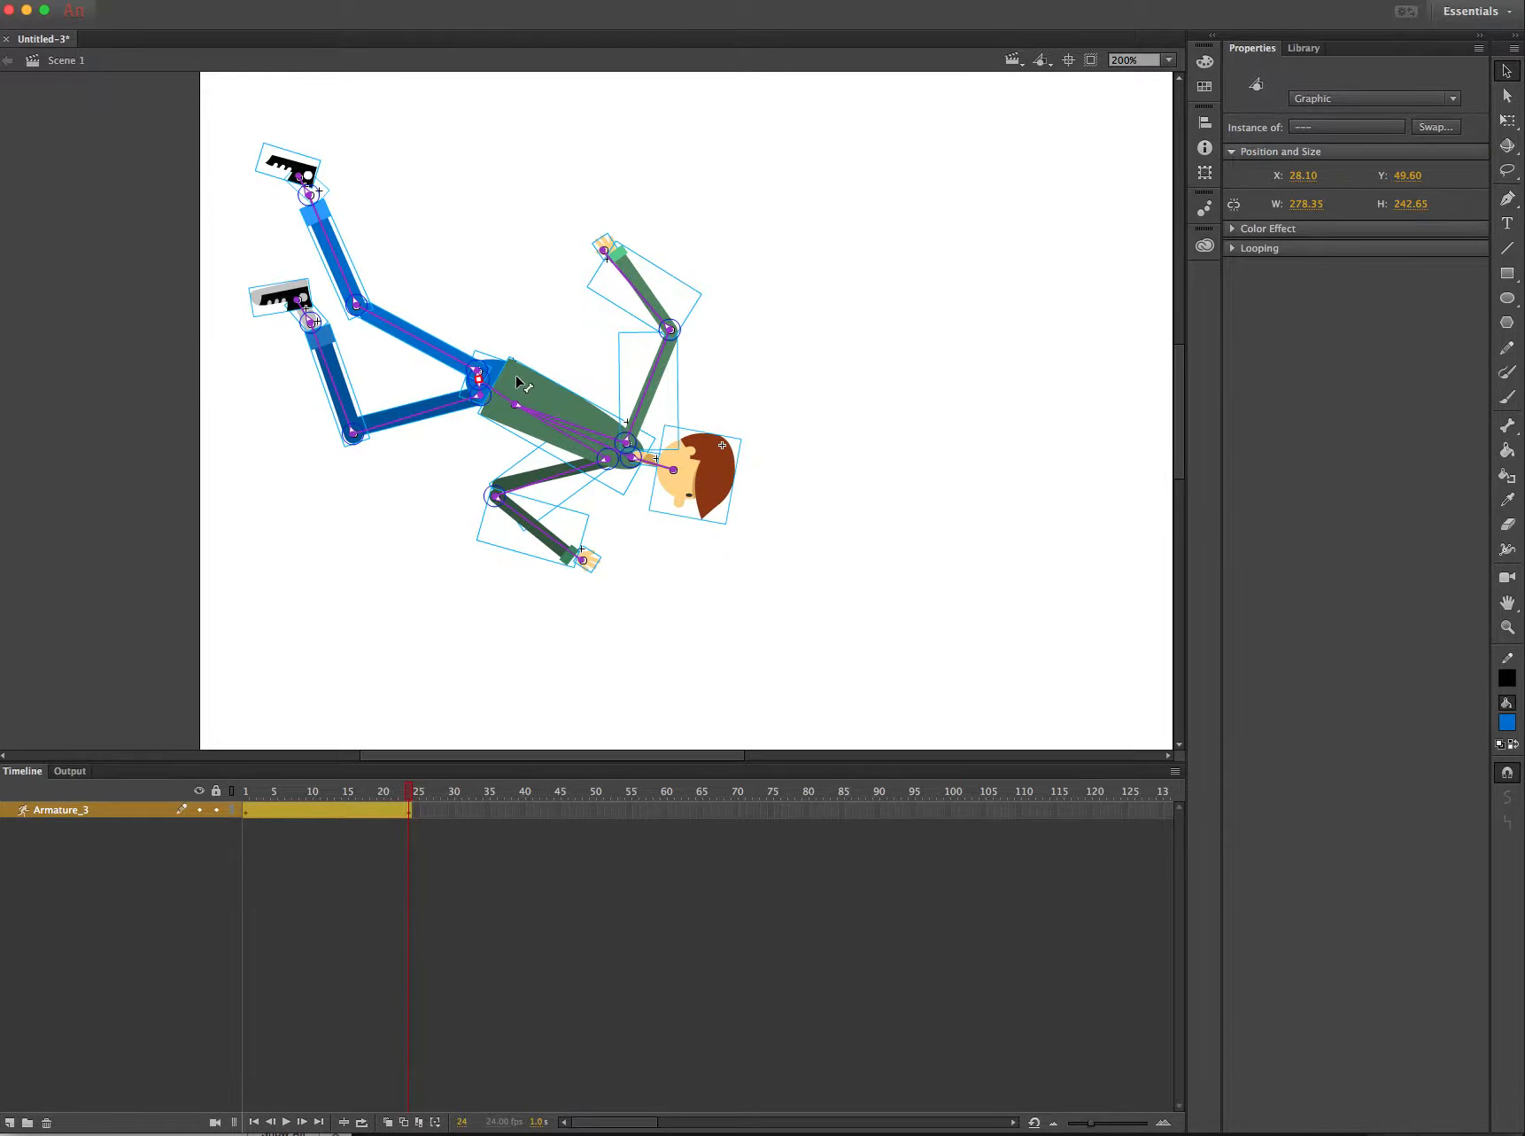
drag(522, 387, 582, 400)
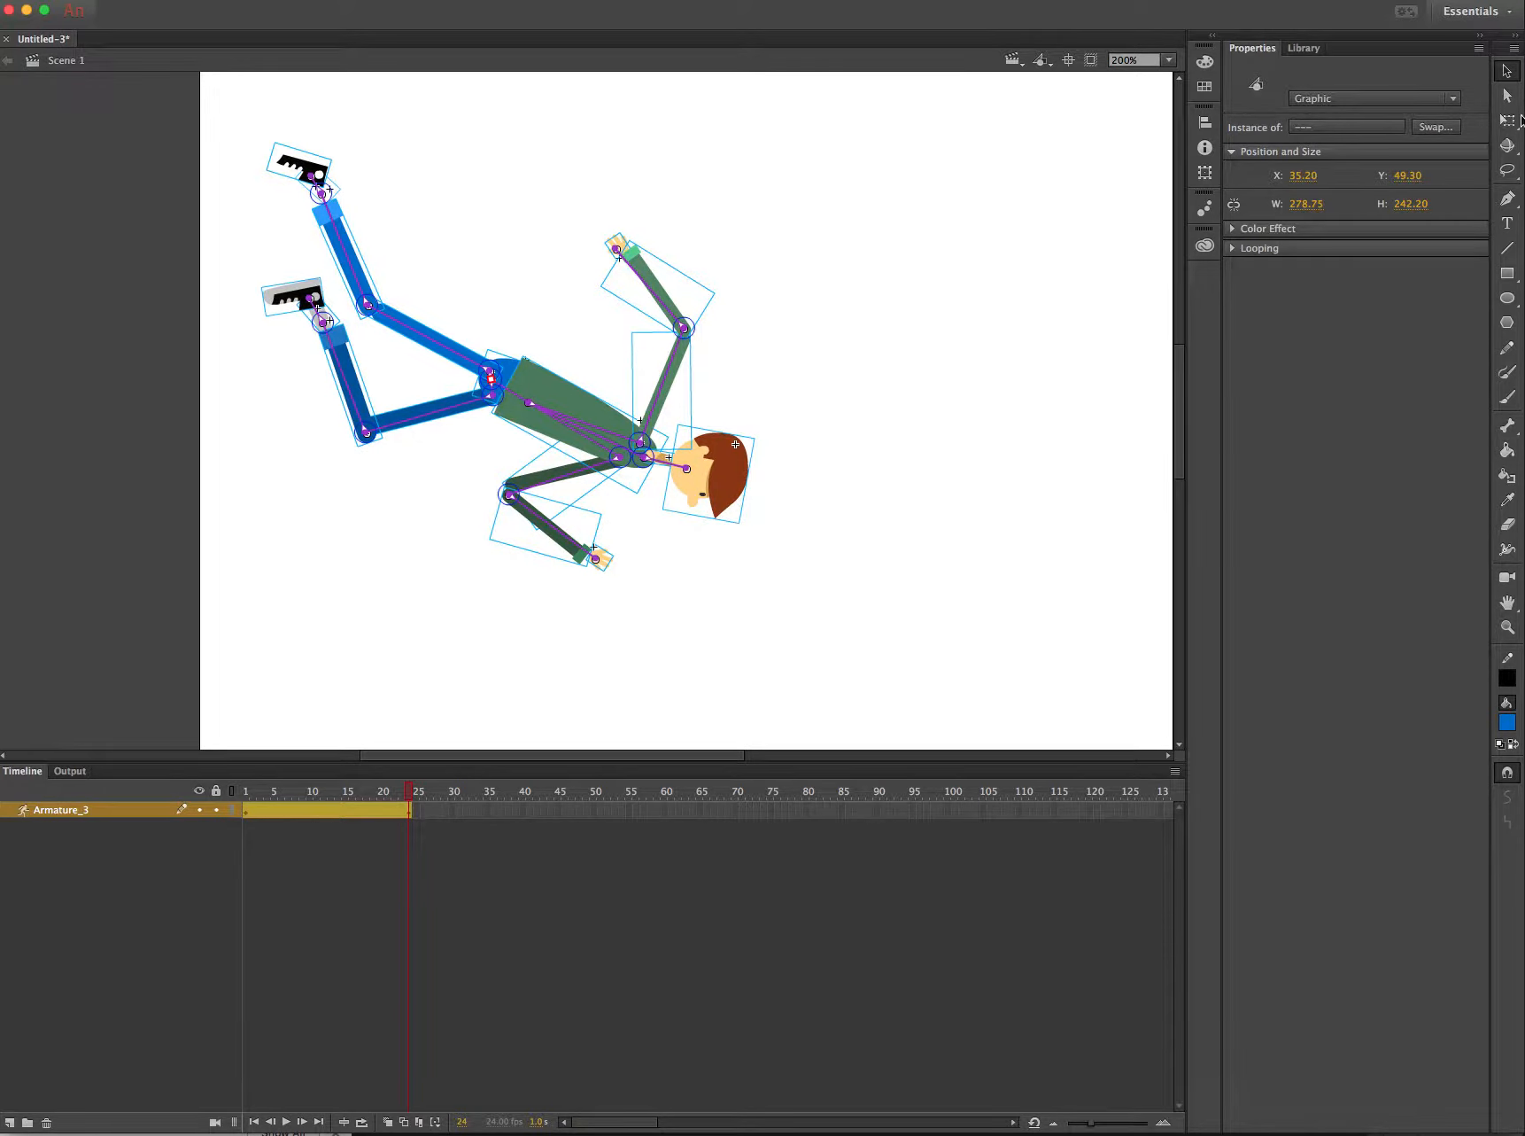
- Nudge the entire armature down and to the right on frame 24, to about X 142, Y 180
key(shift+Down)
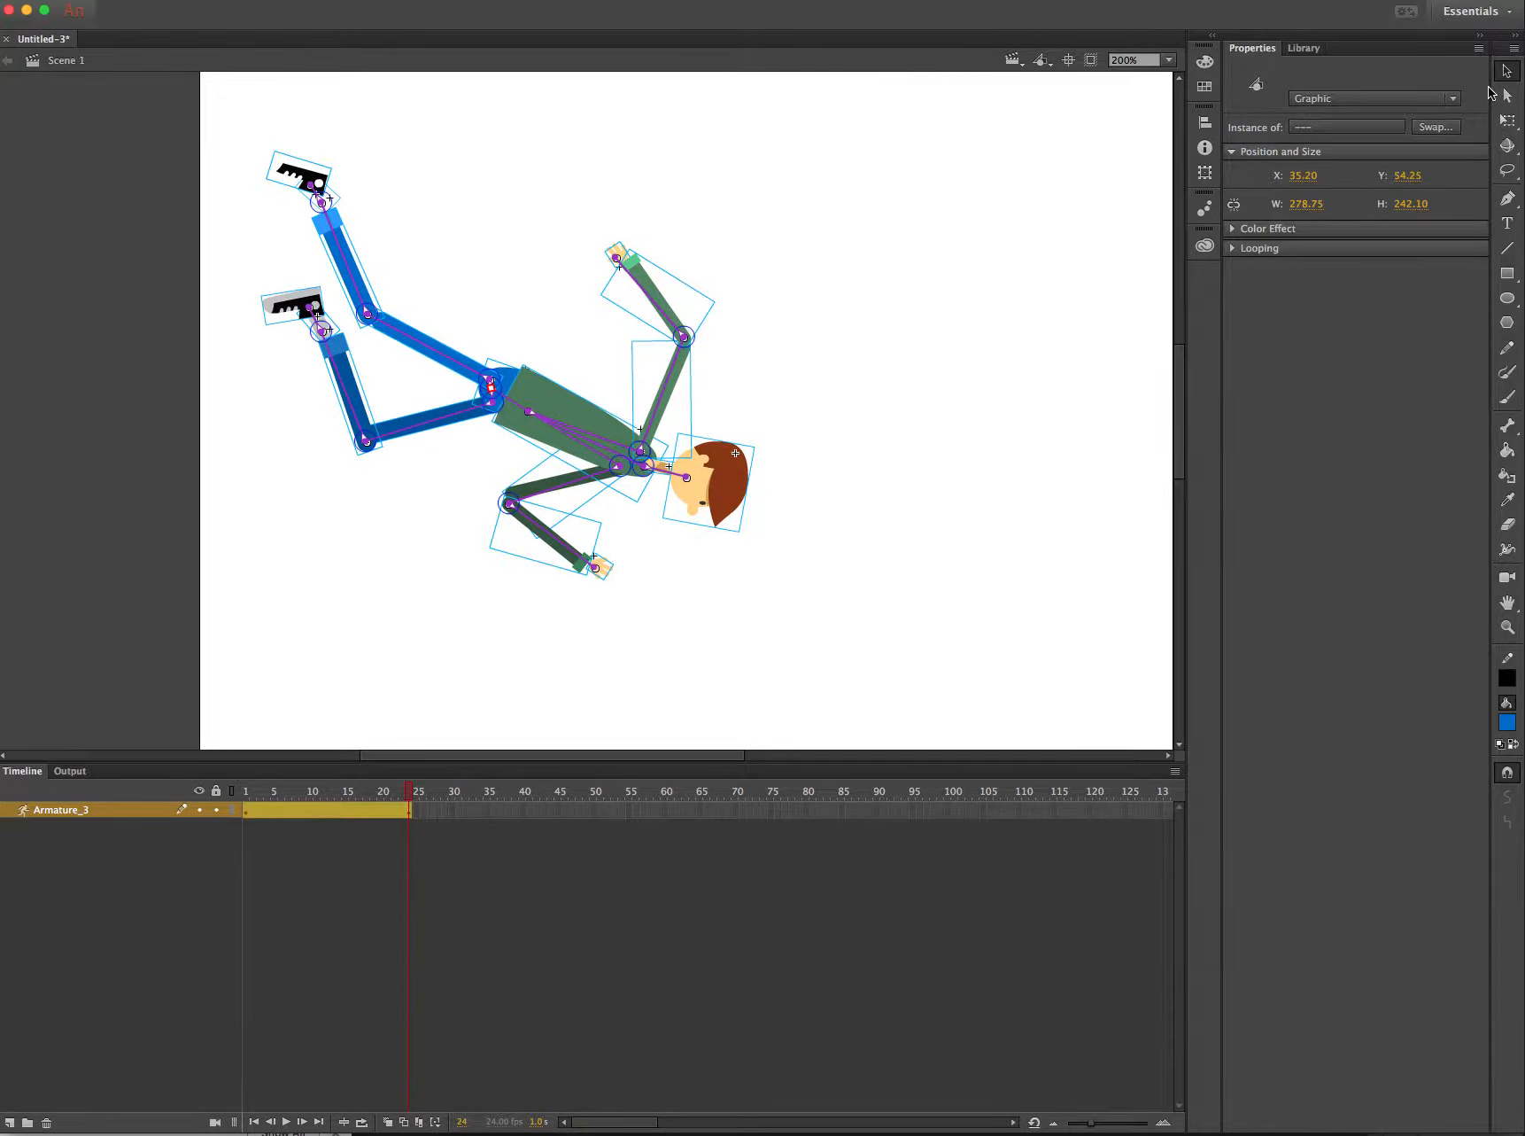
key(shift+Down)
key(shift+Down)
key(shift+Down)
key(shift+Down)
key(shift+Down)
key(shift+Down)
key(shift+Down)
key(shift+Down)
key(shift+Down)
key(shift+Down)
key(shift+Down)
key(shift+Down)
key(shift+Down)
key(shift+Down)
key(shift+Right)
key(shift+Right)
key(shift+Right)
key(shift+Right)
key(shift+Right)
key(shift+Right)
key(shift+Right)
key(shift+Right)
key(shift+Right)
key(shift+Right)
key(shift+Right)
key(shift+Down)
key(shift+Down)
key(shift+Down)
key(shift+Down)
key(shift+Down)
key(shift+Right)
key(shift+Up)
key(Right)
key(Right)
key(Right)
key(Right)
key(Right)
key(Right)
key(Right)
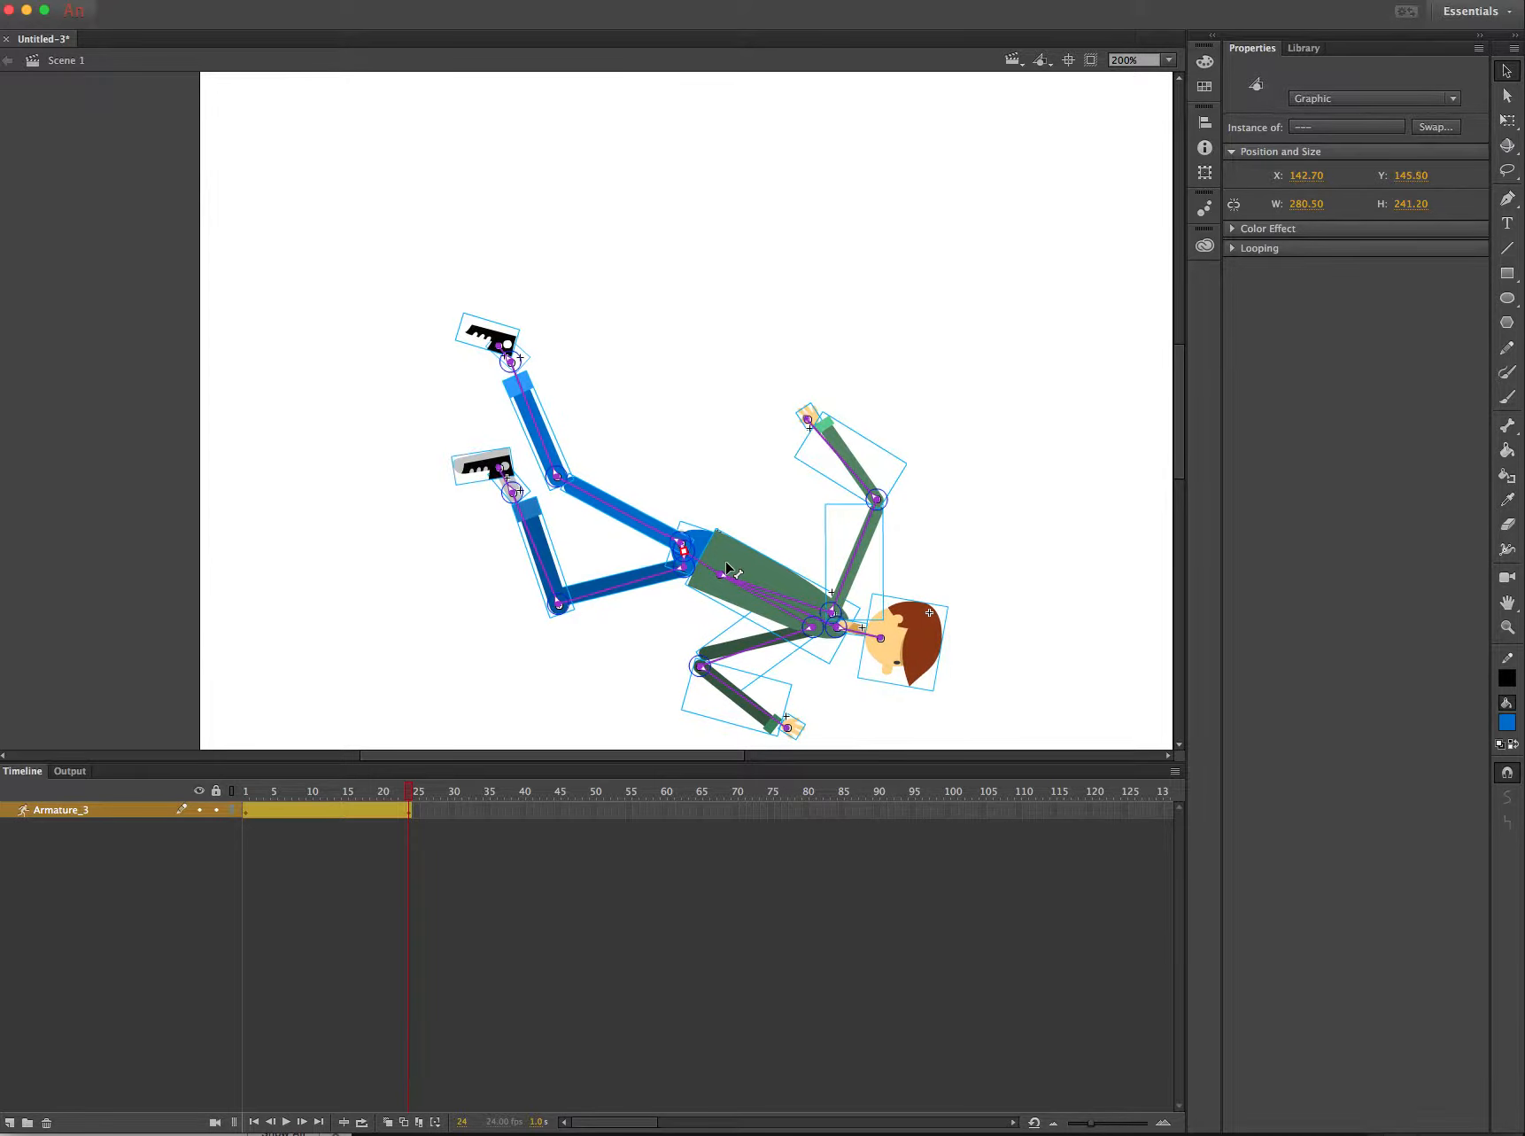
key(Down)
key(Down)
key(Down)
key(Down)
key(Down)
key(Down)
key(Down)
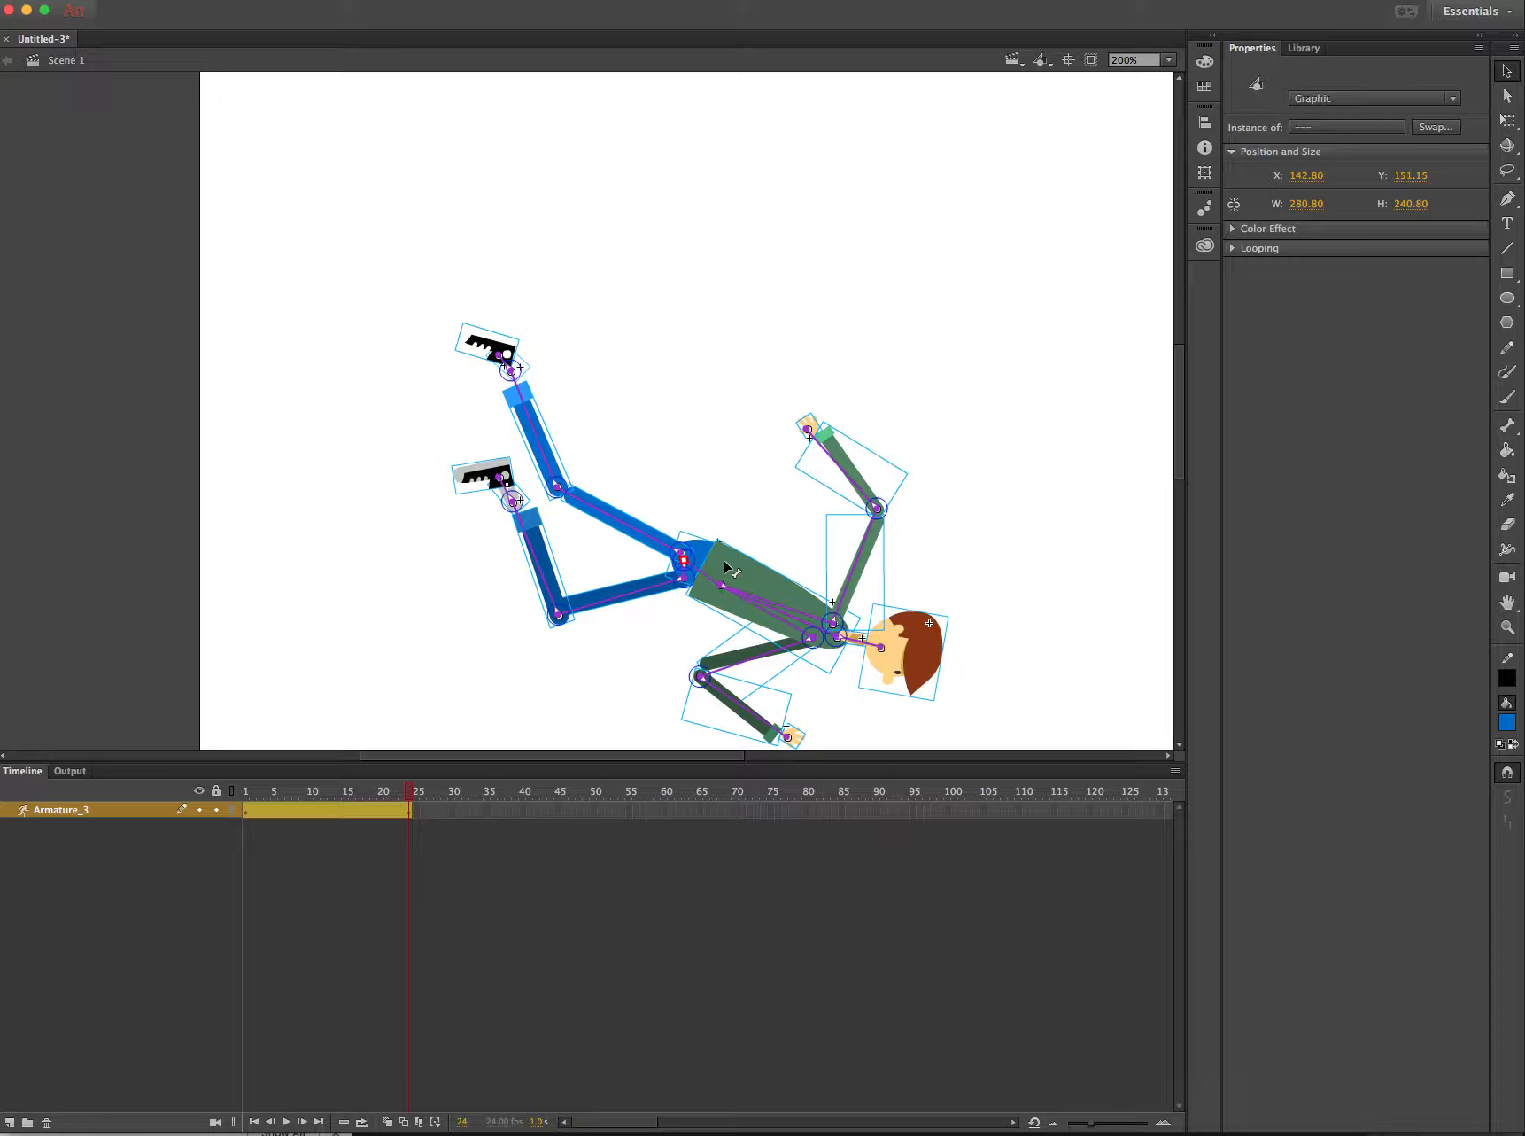
key(Down)
key(Down)
key(Down)
key(Down)
key(Down)
key(Down)
key(Down)
key(Down)
key(Down)
key(Down)
key(Down)
key(Down)
key(Down)
key(Down)
key(Down)
key(Down)
key(Down)
key(Down)
key(Down)
key(Down)
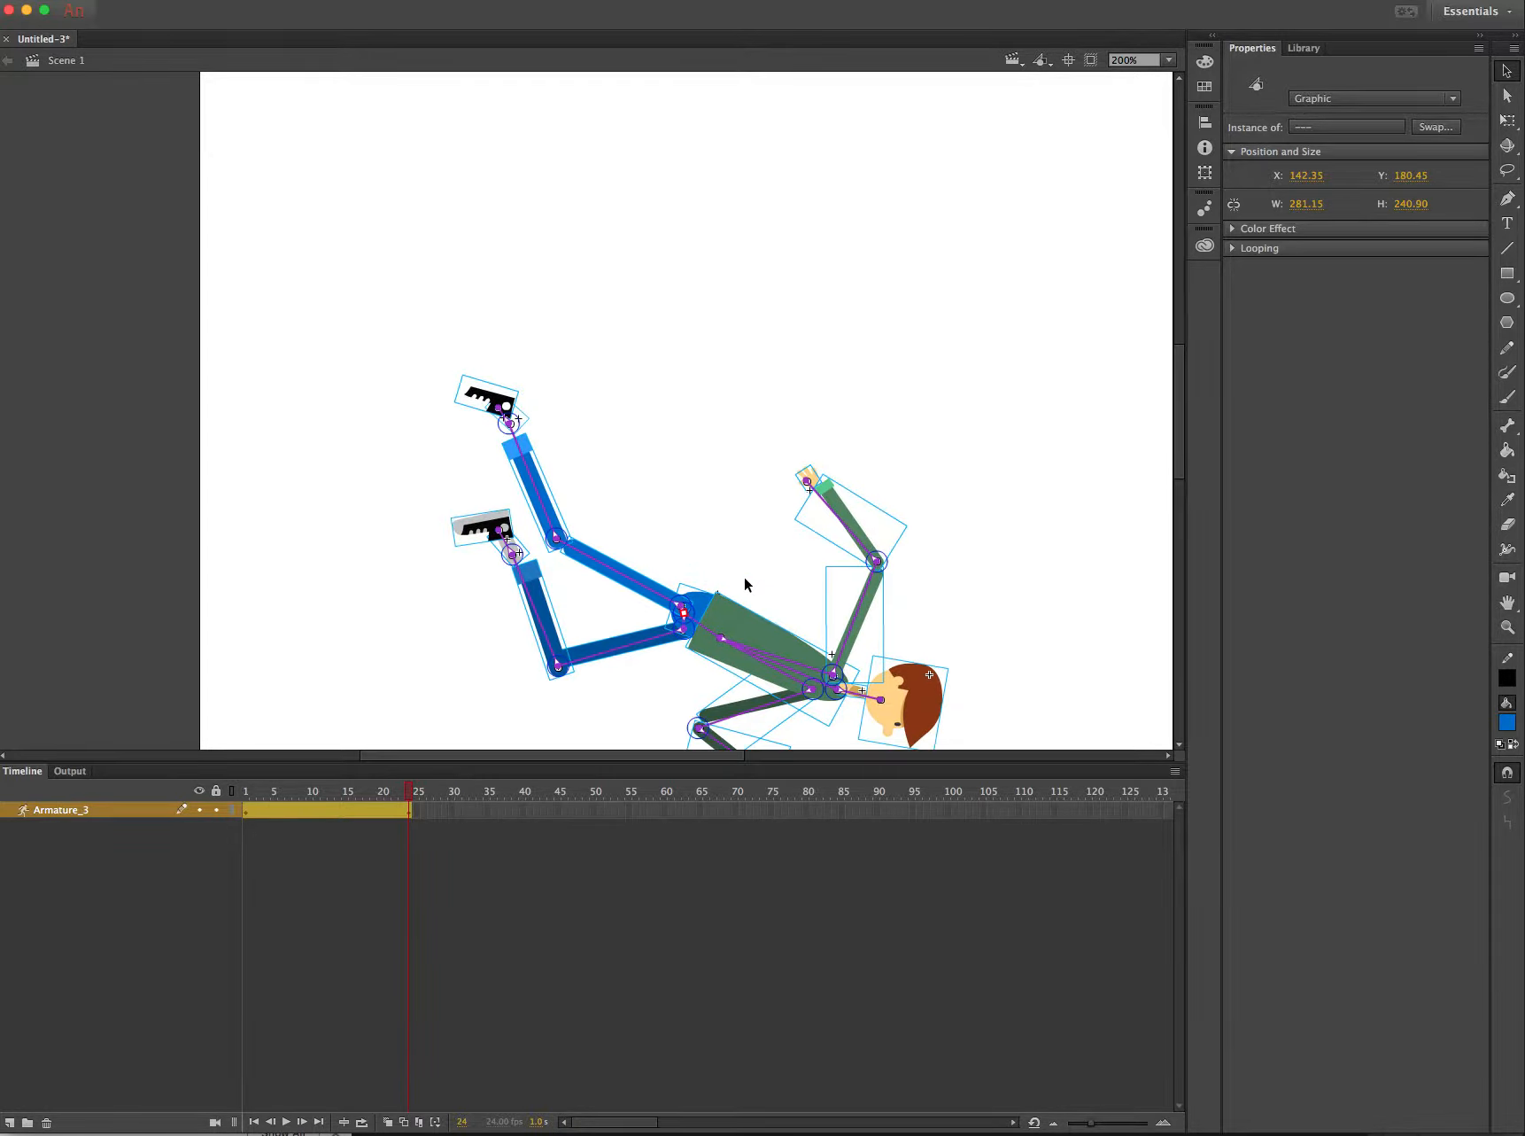
scroll(739, 562, down, 5)
scroll(739, 561, up, 3)
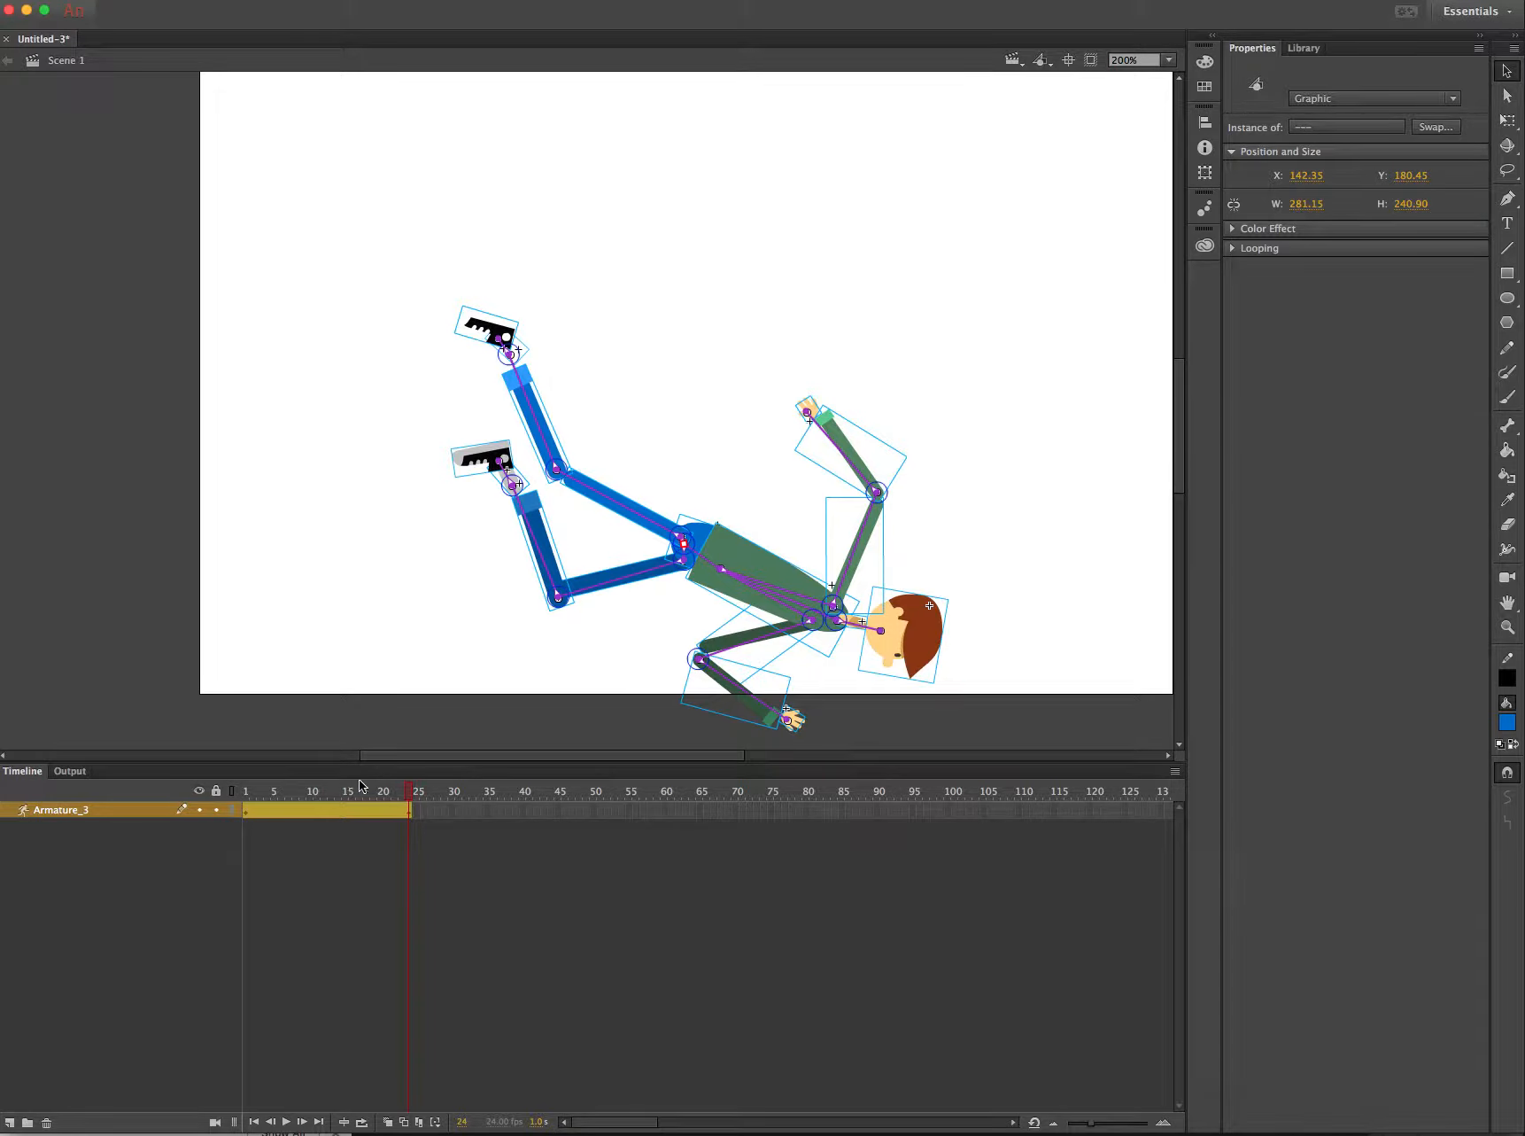
- Review the armature's motion between the poses on frames 1 and 24 by scrubbing the timeline
click(249, 810)
click(409, 810)
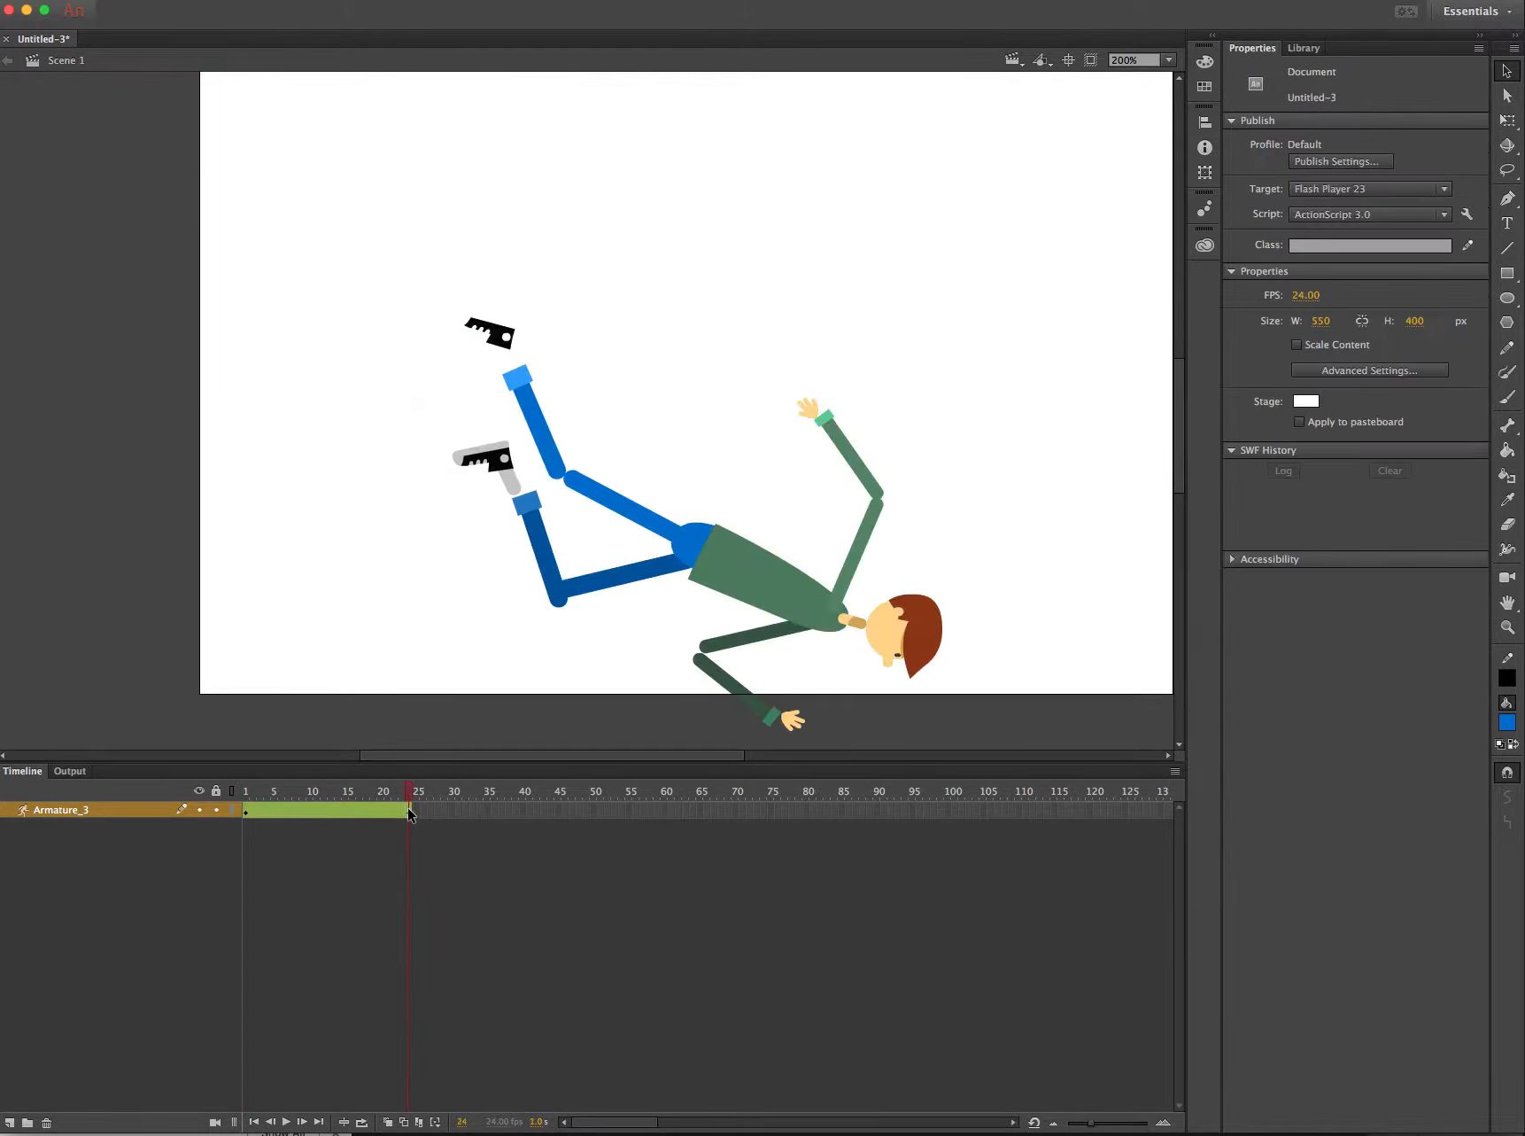
click(409, 813)
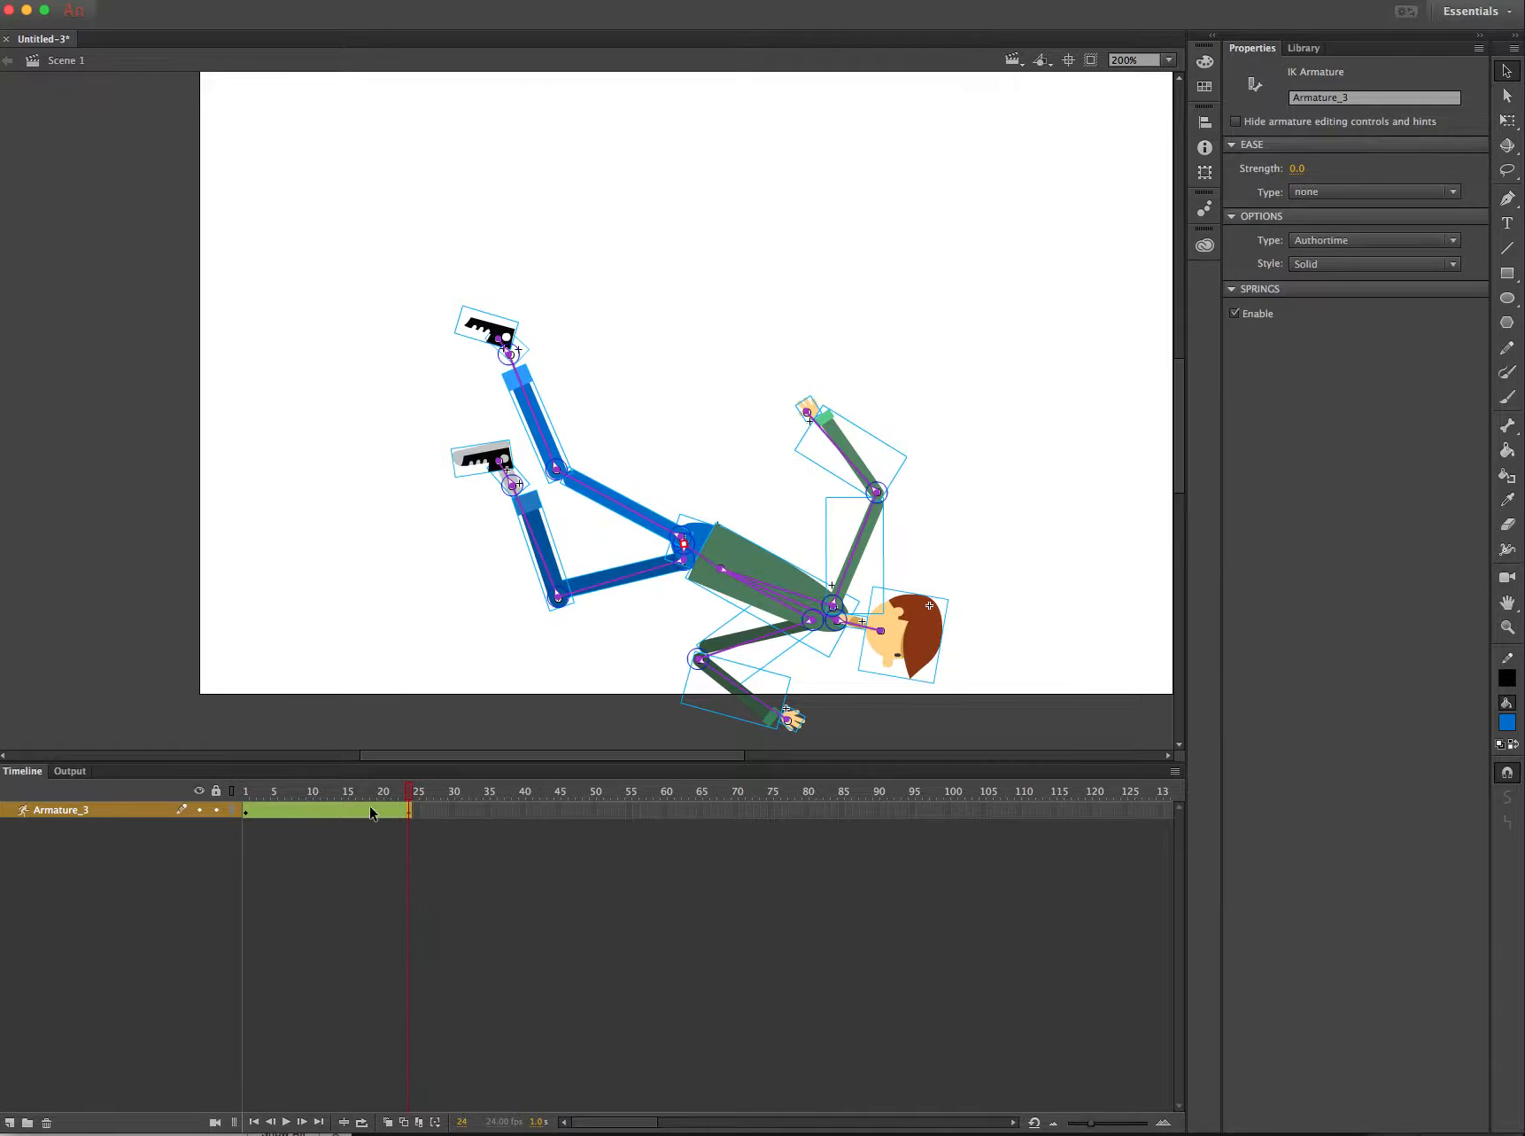
click(317, 810)
right_click(319, 811)
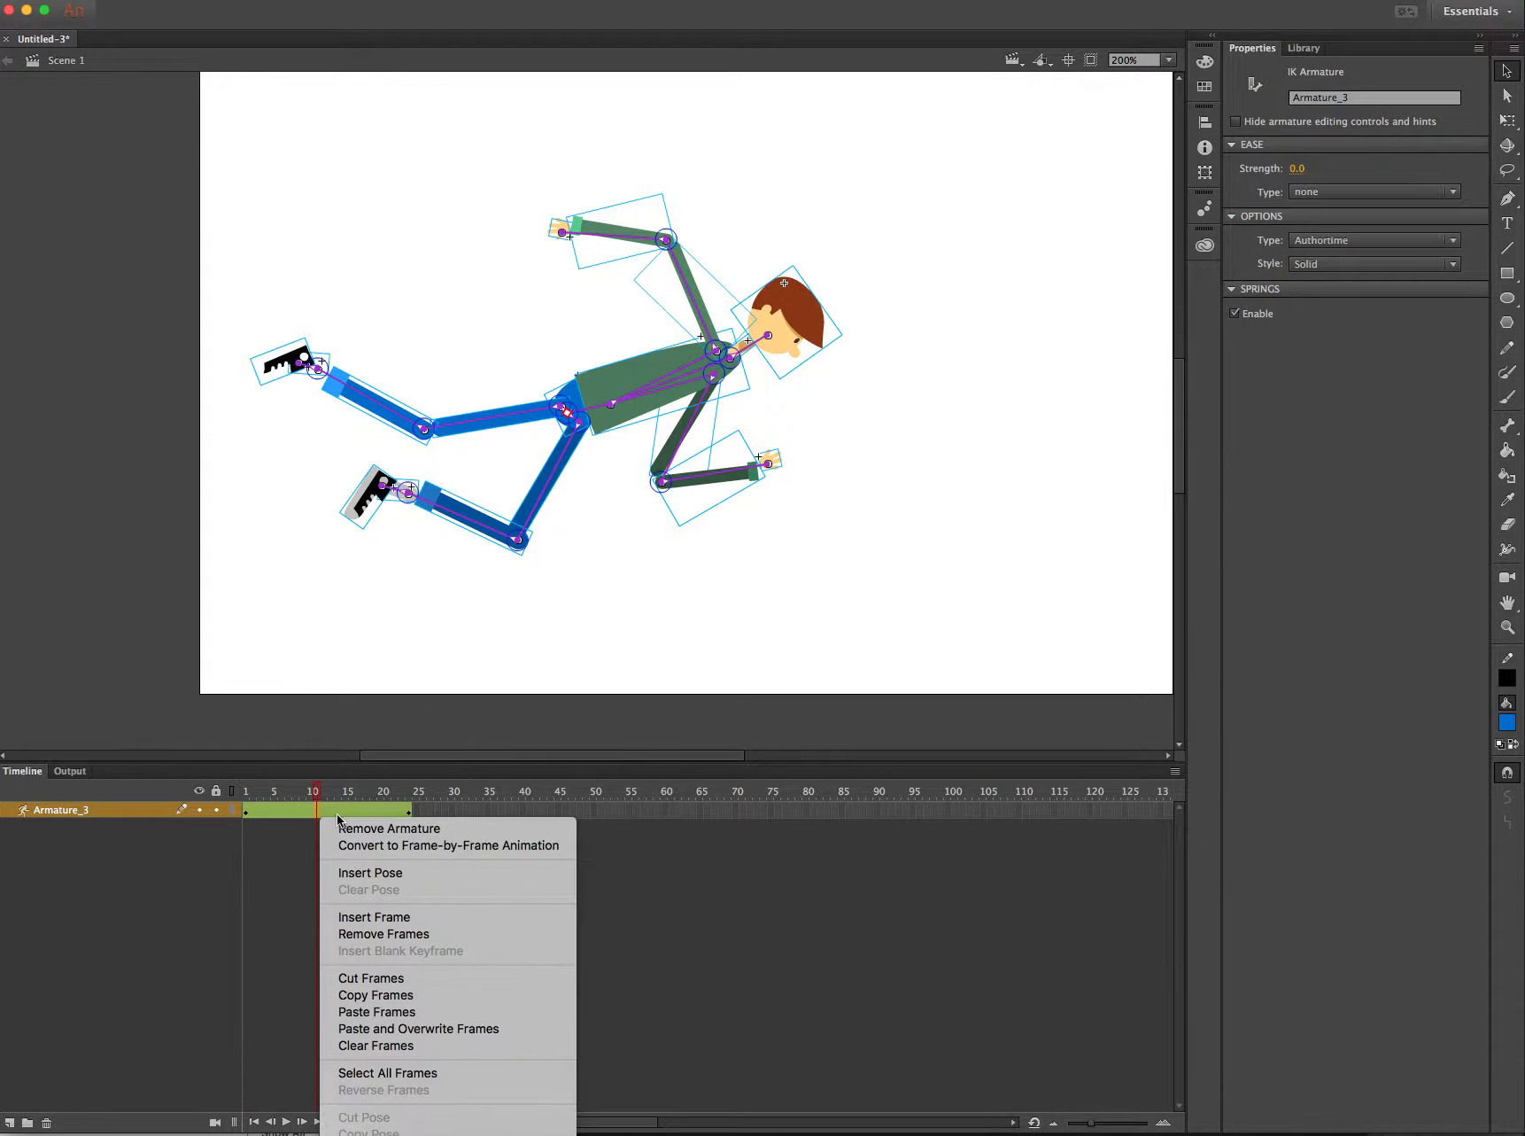
click(296, 928)
drag(316, 793, 347, 802)
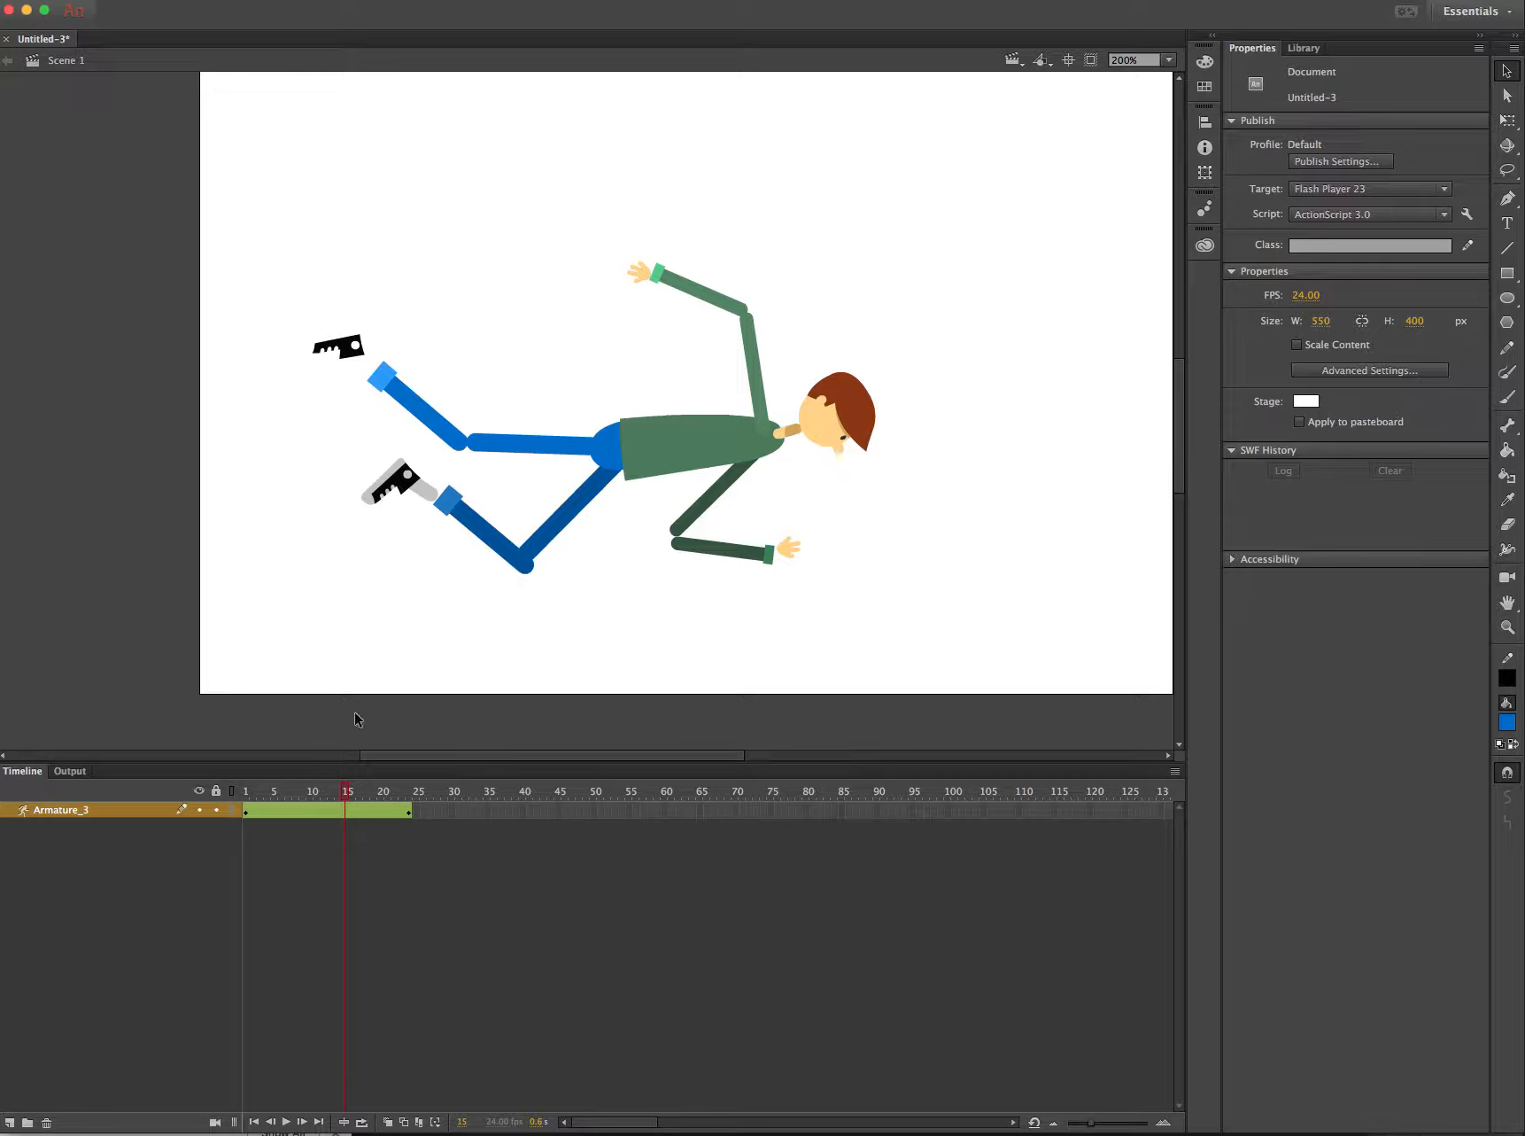
drag(347, 791, 242, 793)
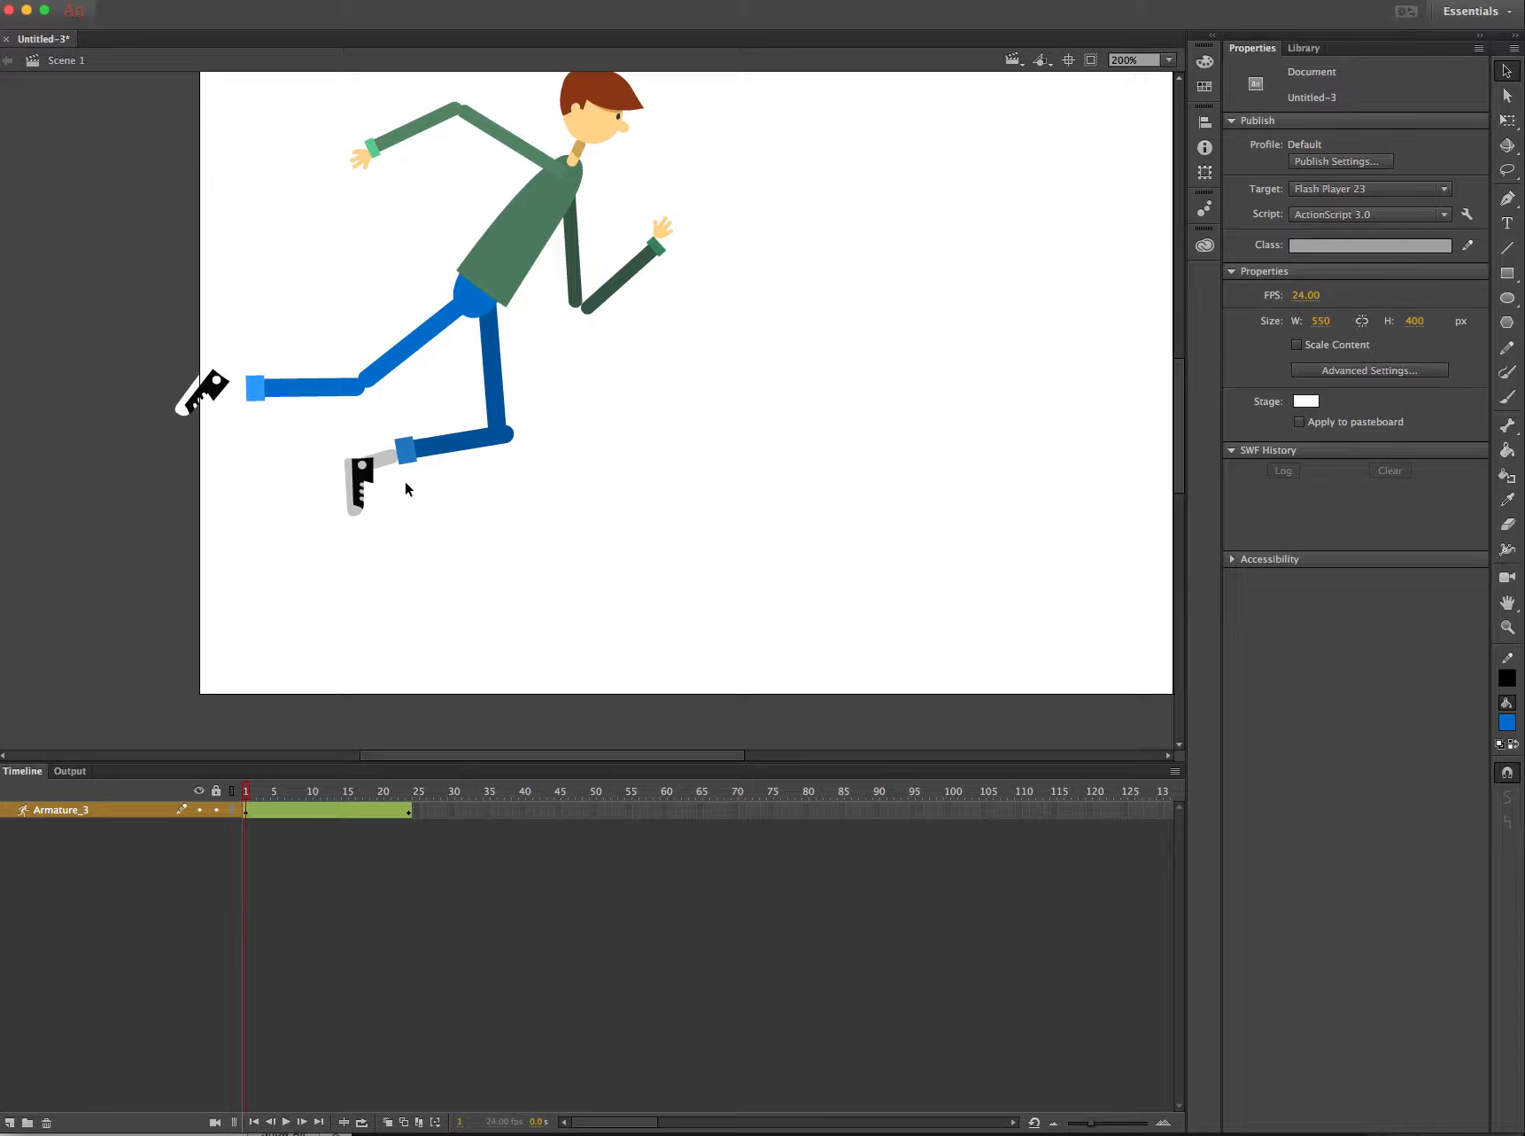
drag(250, 794, 426, 793)
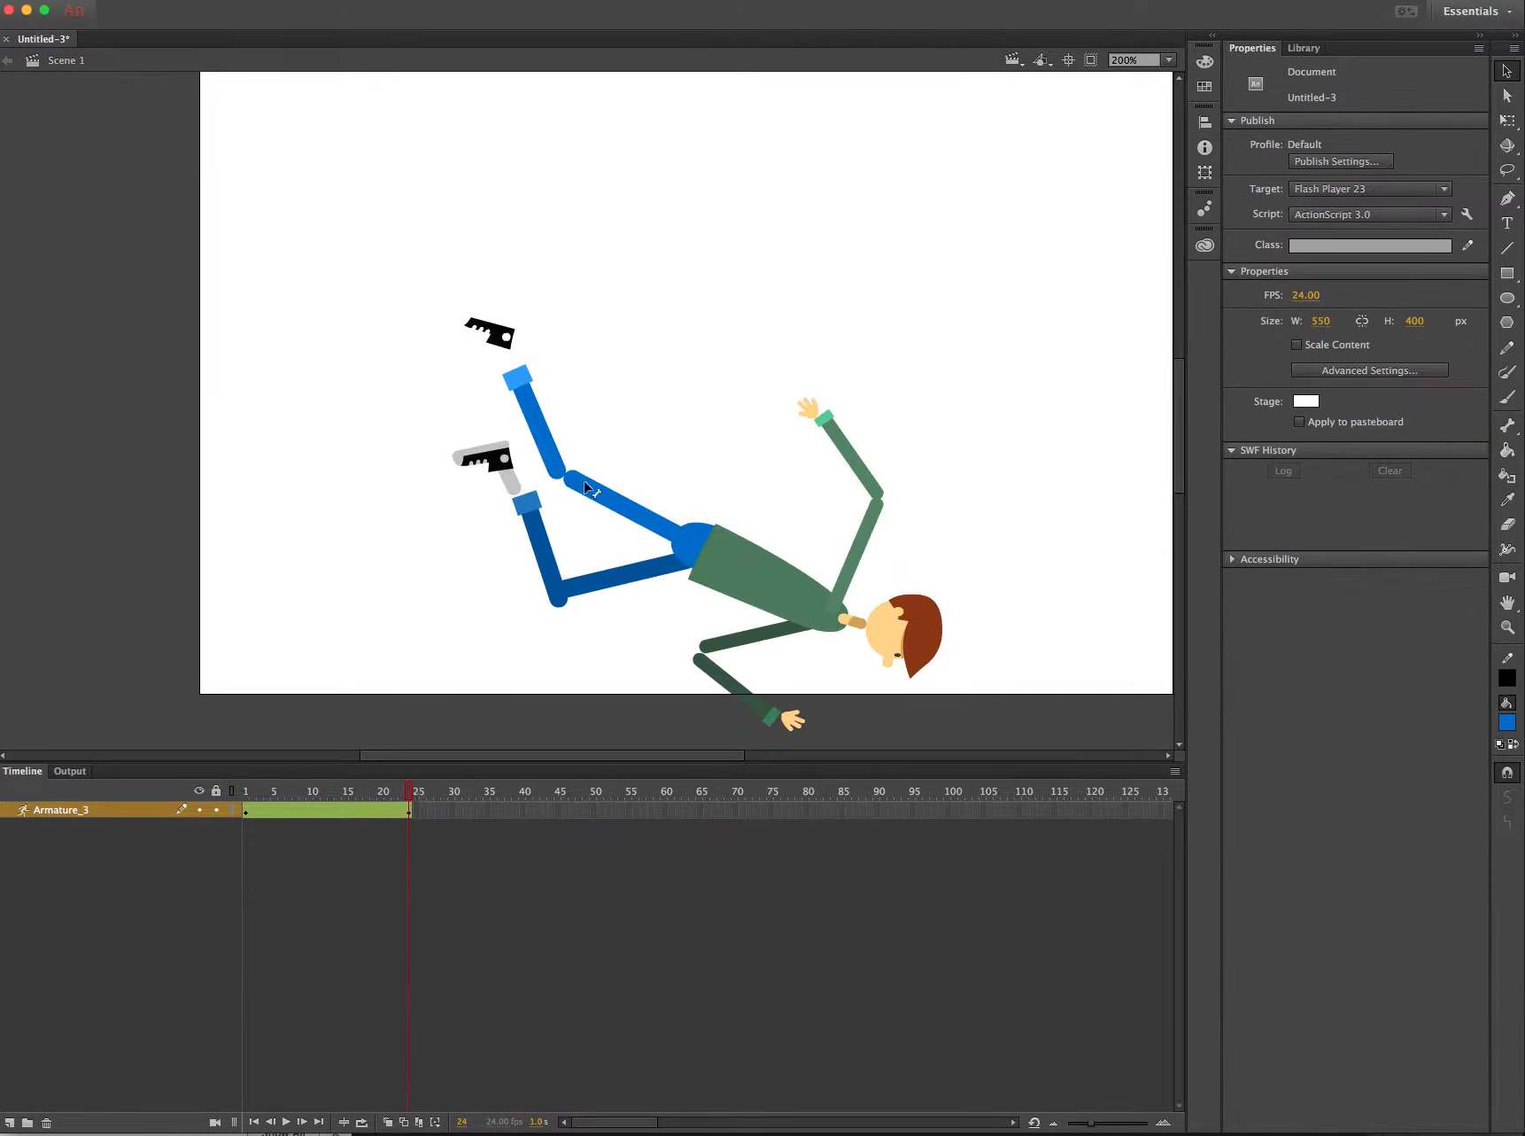
- Nudge the lighter leg's Leg-lower piece on frame 24 to about X 206, Y 275 to close the knee gap
click(550, 457)
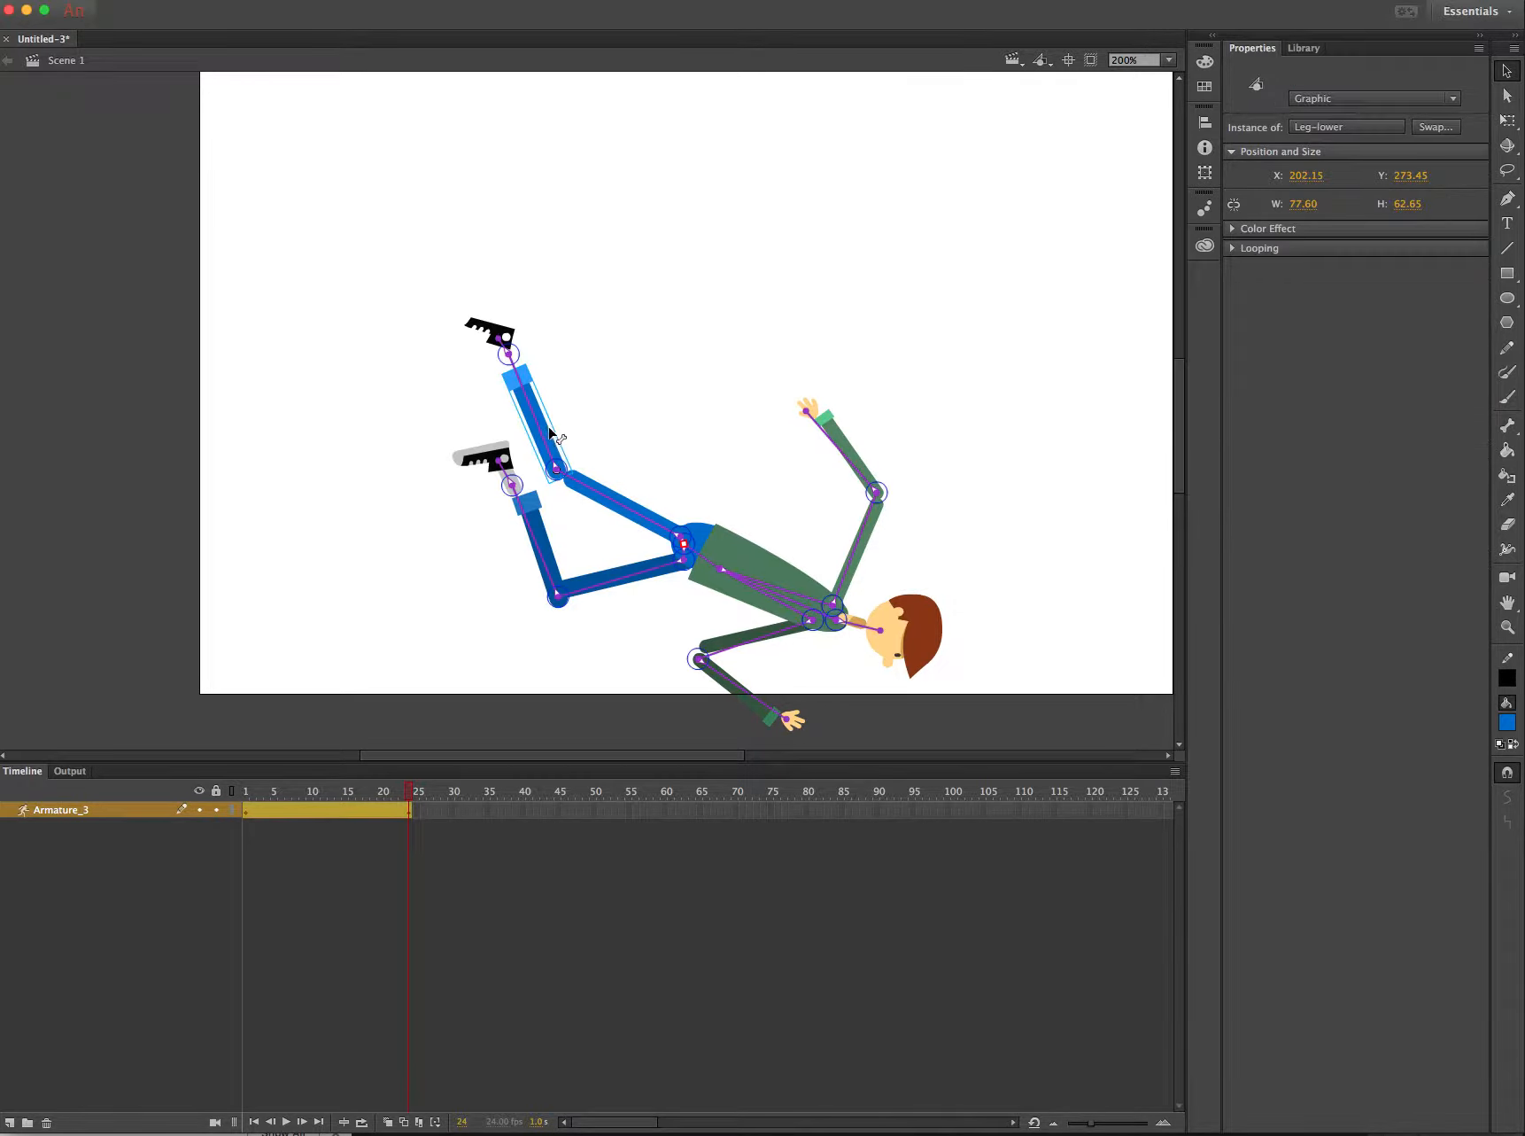
key(Right)
key(Down)
key(Down)
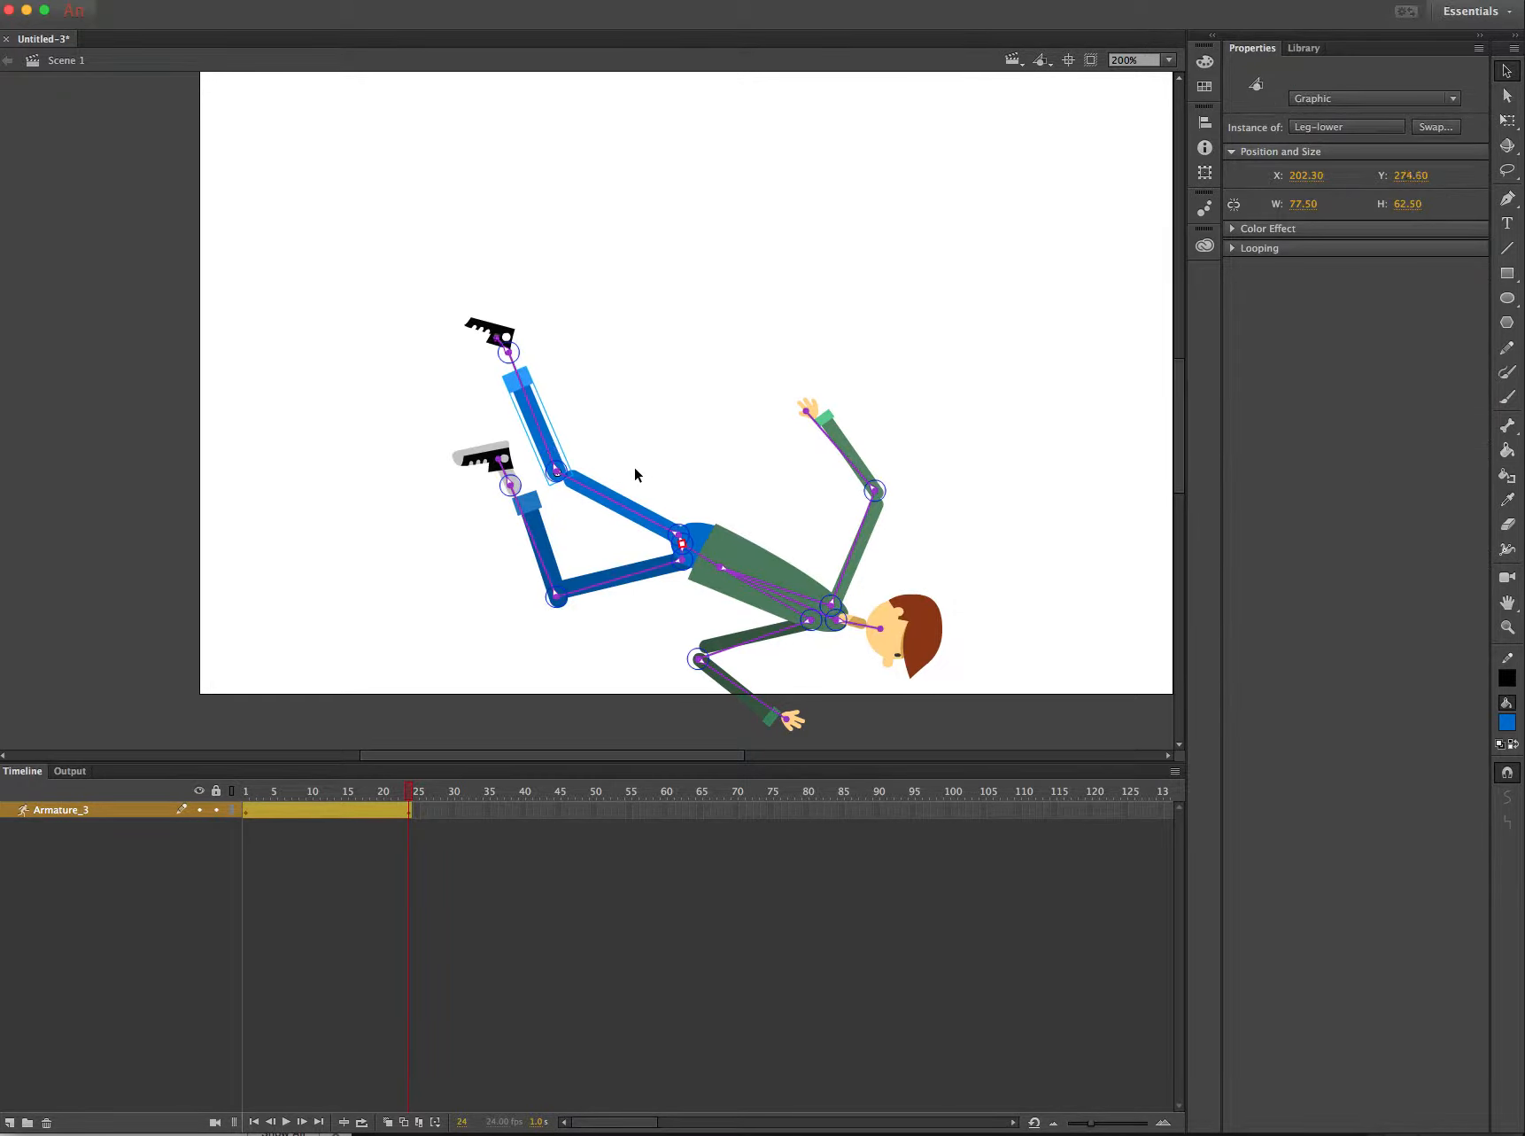
key(Right)
key(Right)
key(Right)
key(Right)
key(Down)
key(Down)
key(Right)
key(Right)
key(Right)
key(Up)
key(Up)
key(Up)
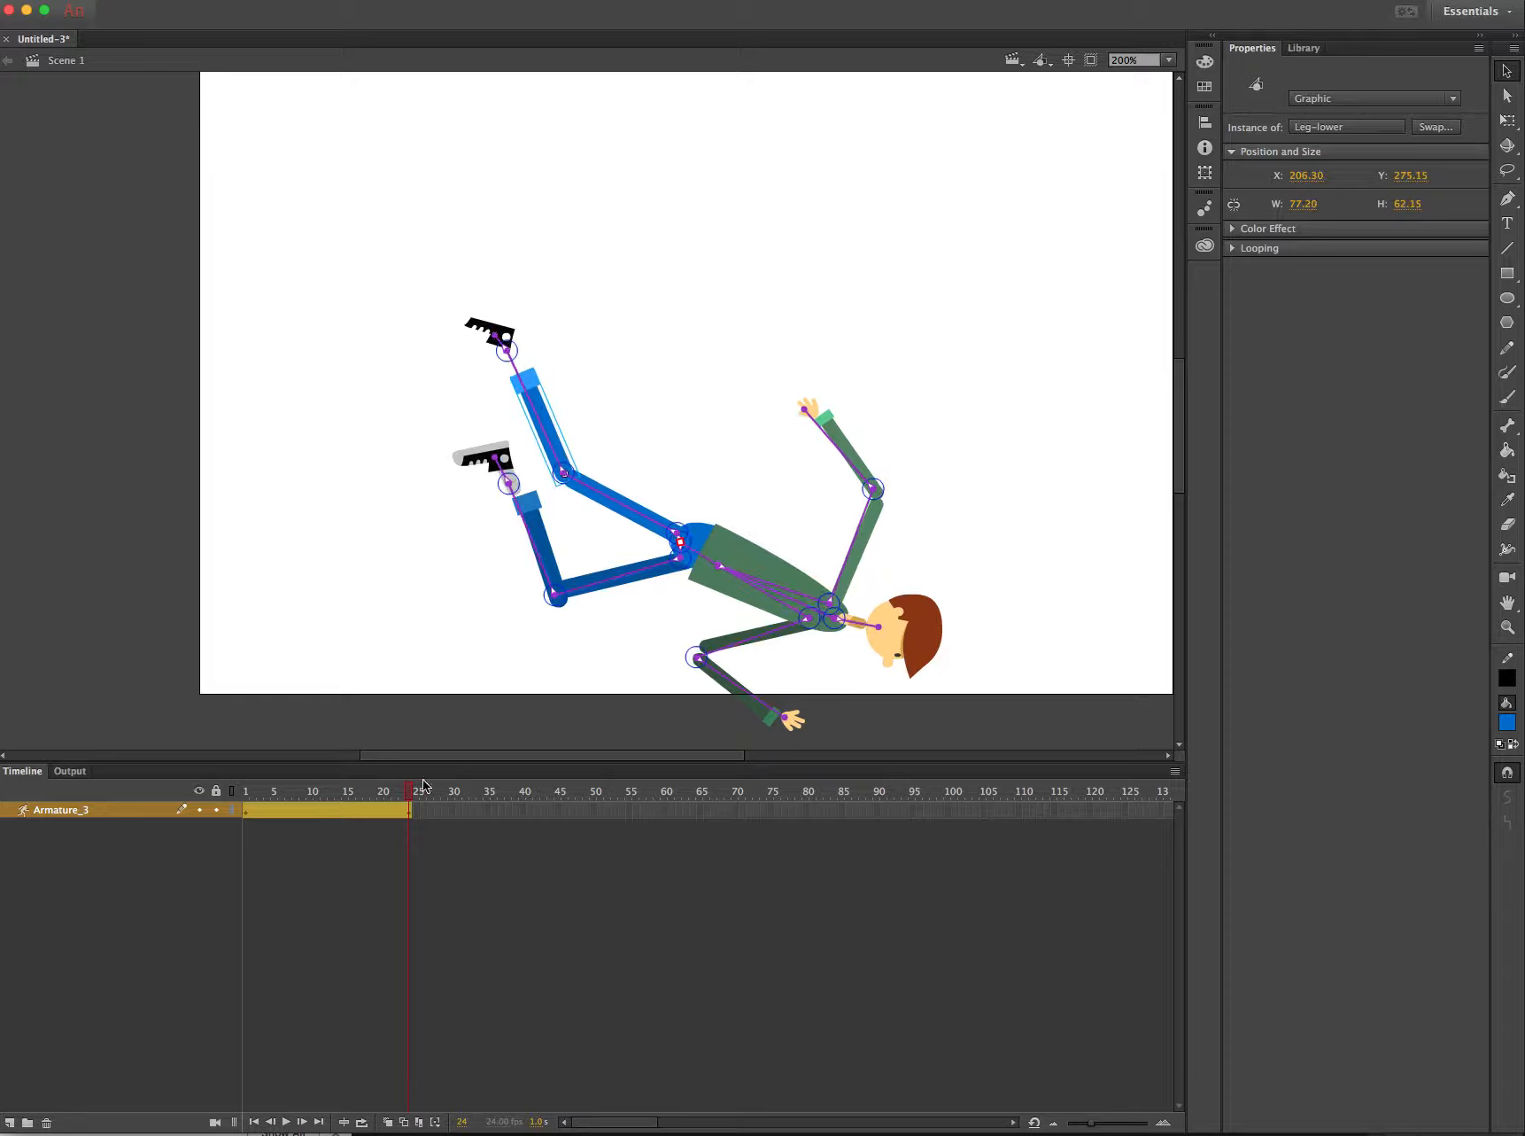
- Nudge the lighter leg's Leg-lower piece on frame 1 to about X 92, Y 222 to close the knee gap
drag(412, 795, 218, 802)
click(353, 394)
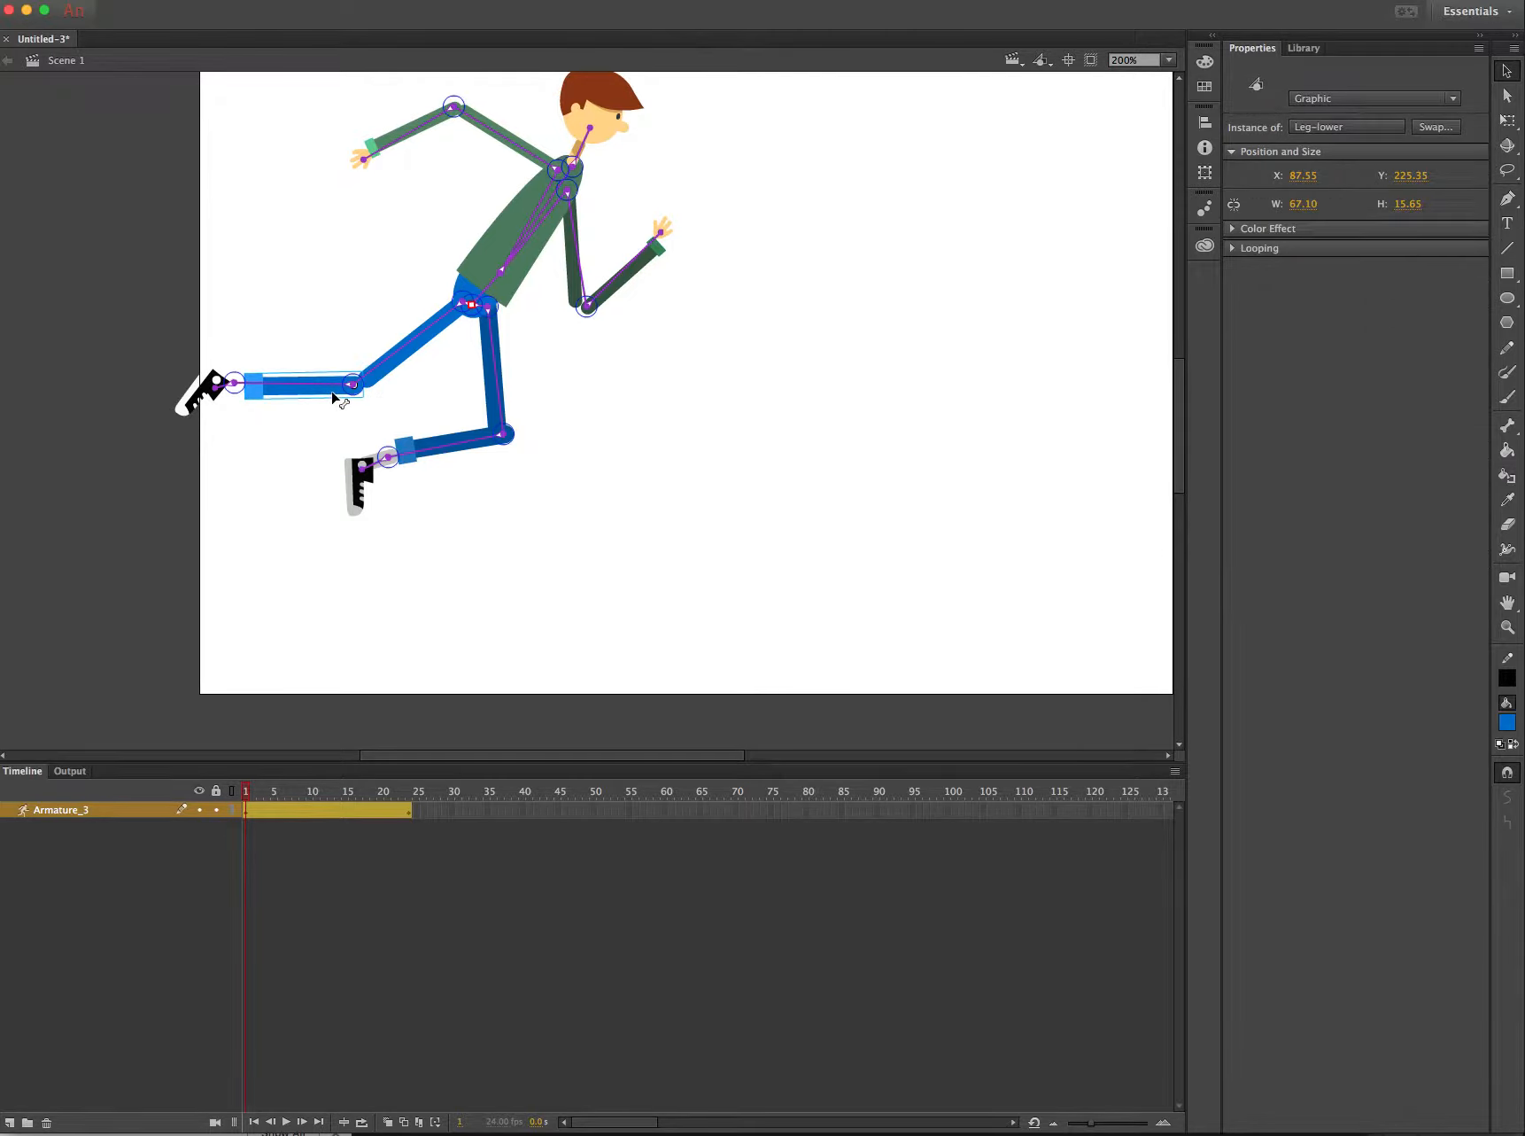
key(Right)
key(Right)
key(Up)
key(Right)
key(Right)
key(Right)
key(Up)
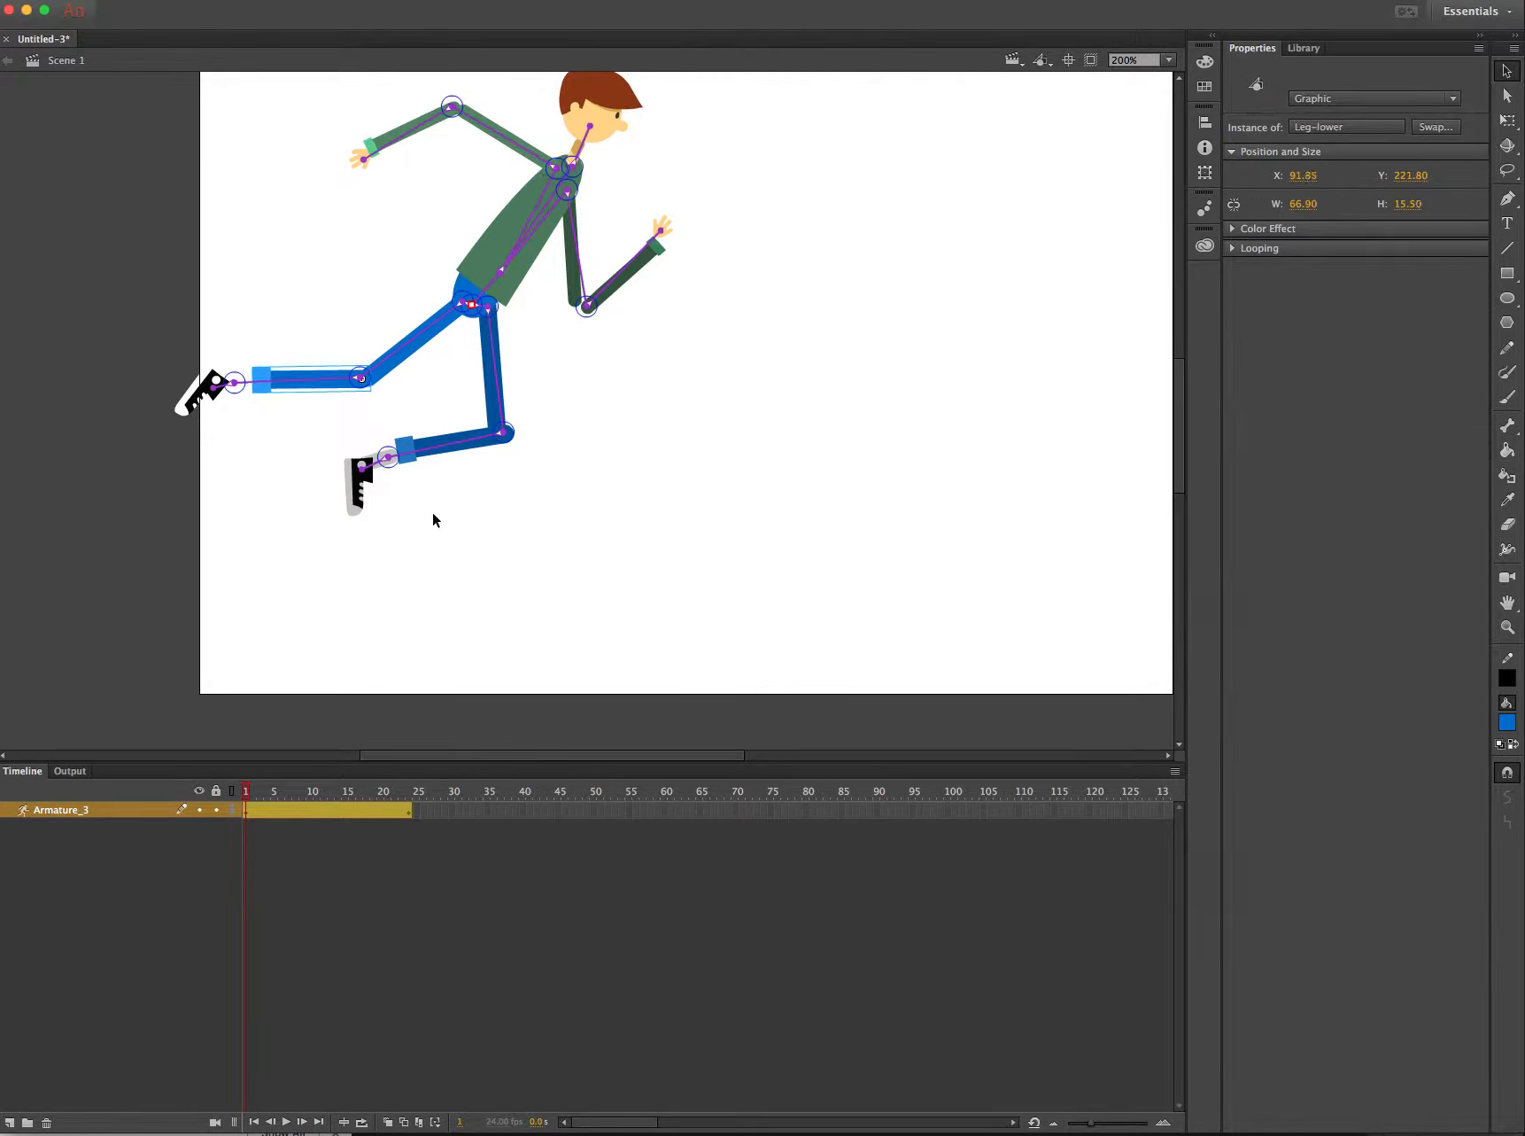
- Insert one frame into the armature layer at frame 18
drag(263, 788, 369, 798)
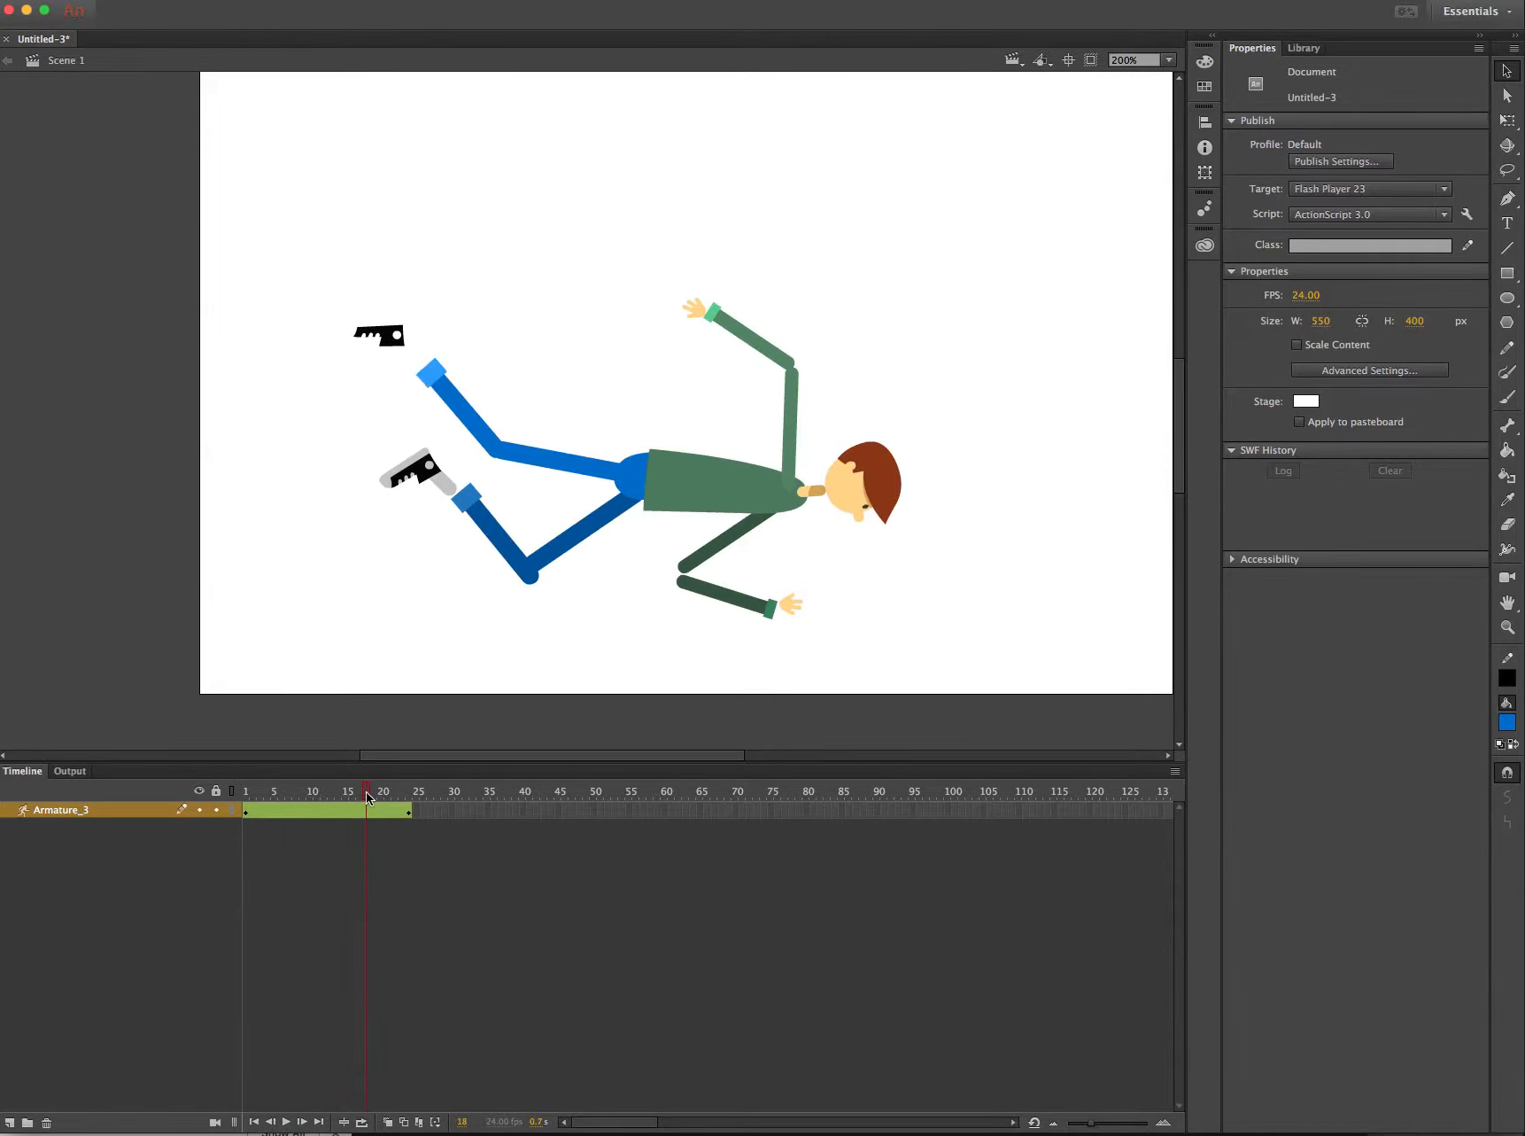
click(367, 814)
right_click(367, 815)
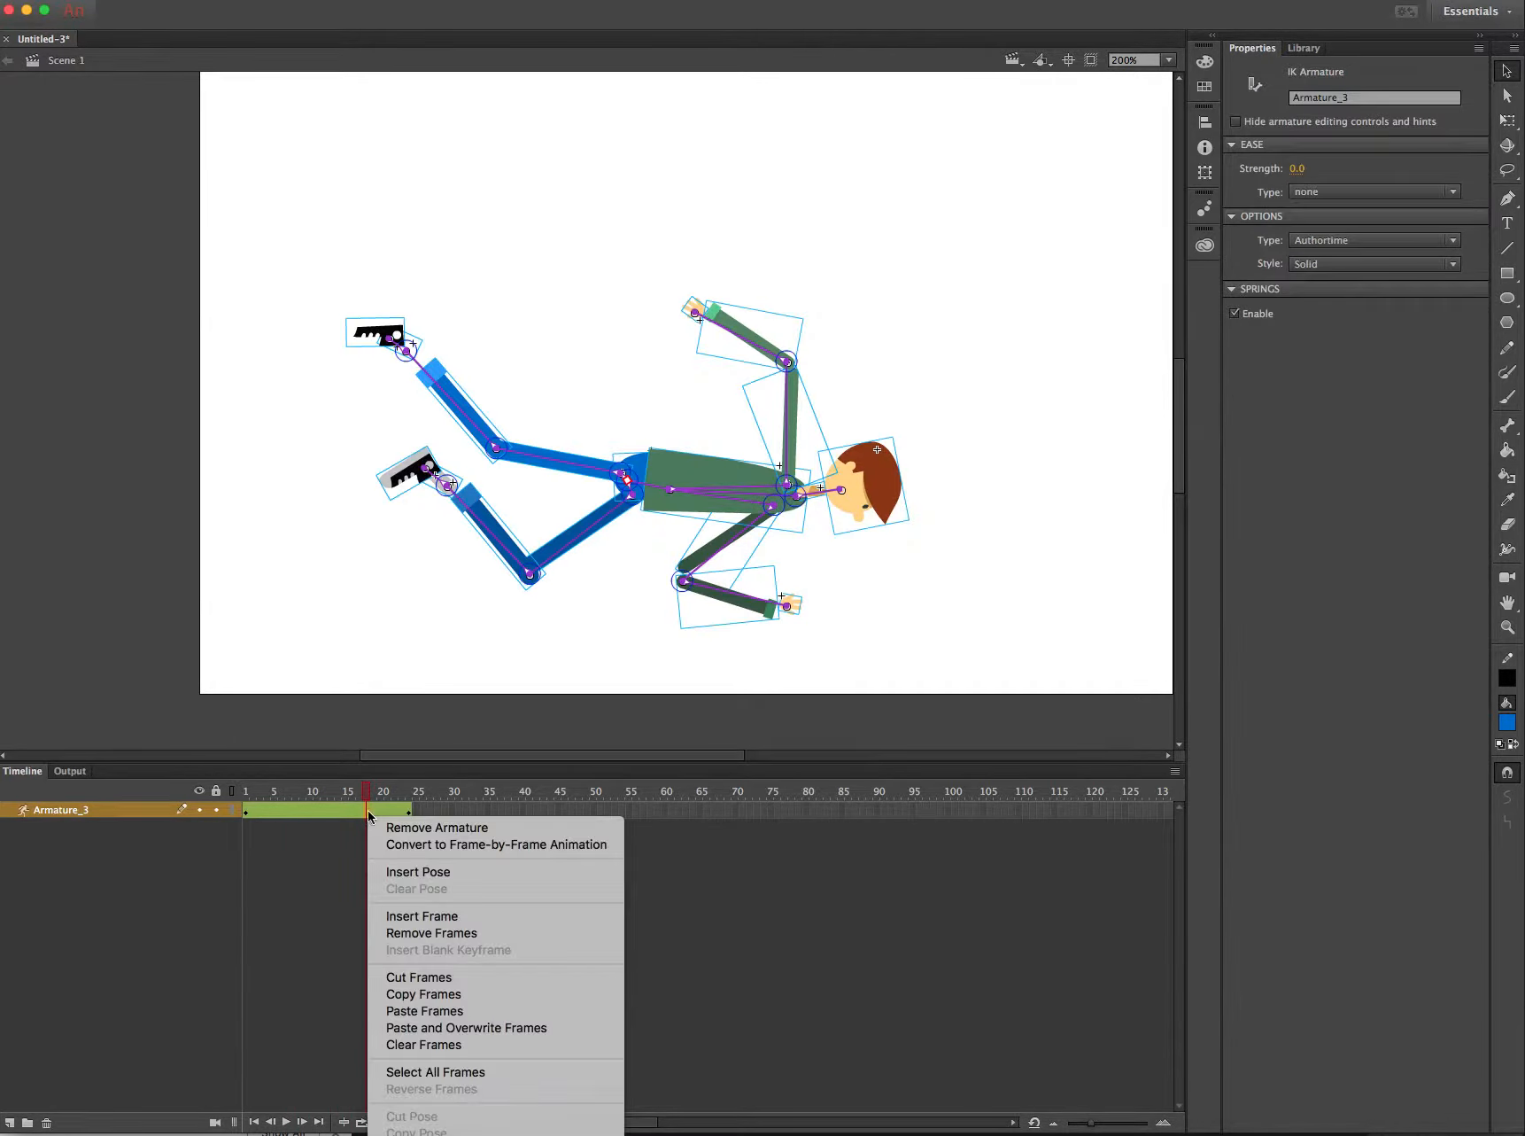
click(434, 921)
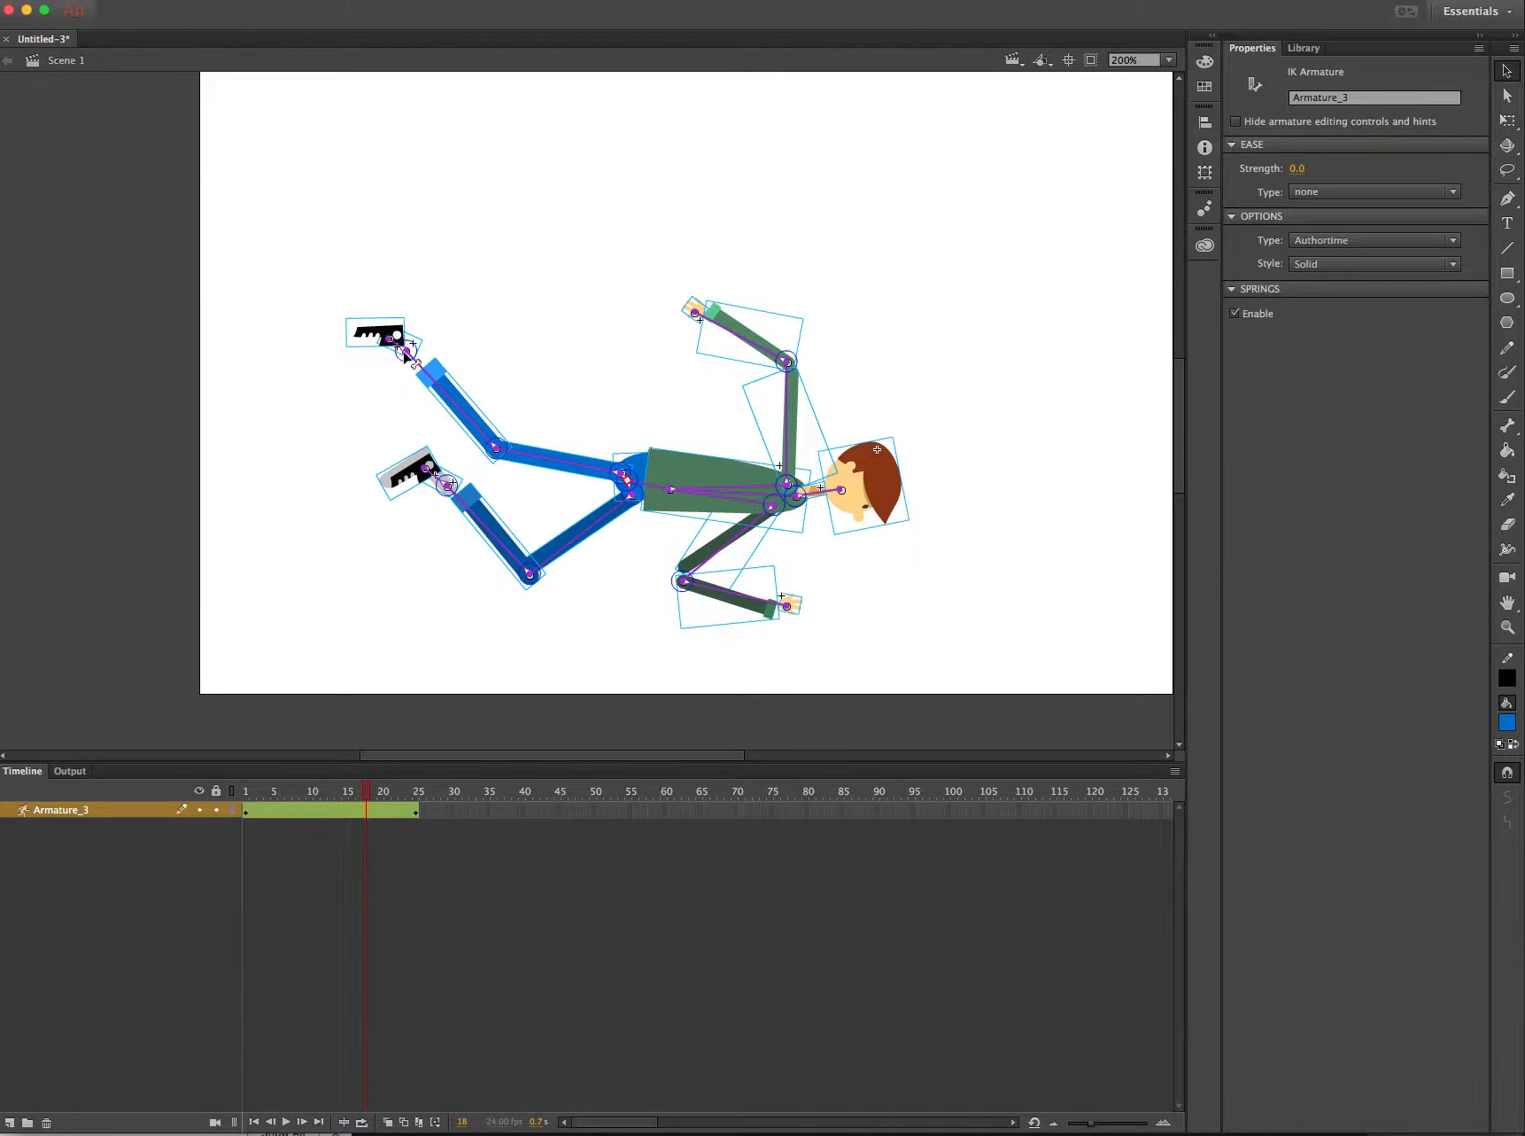
- Repose the armature on frame 18 by folding the lighter leg upward, sweeping both arms back toward the legs, tilting the head and raising the darker leg
drag(404, 348, 571, 224)
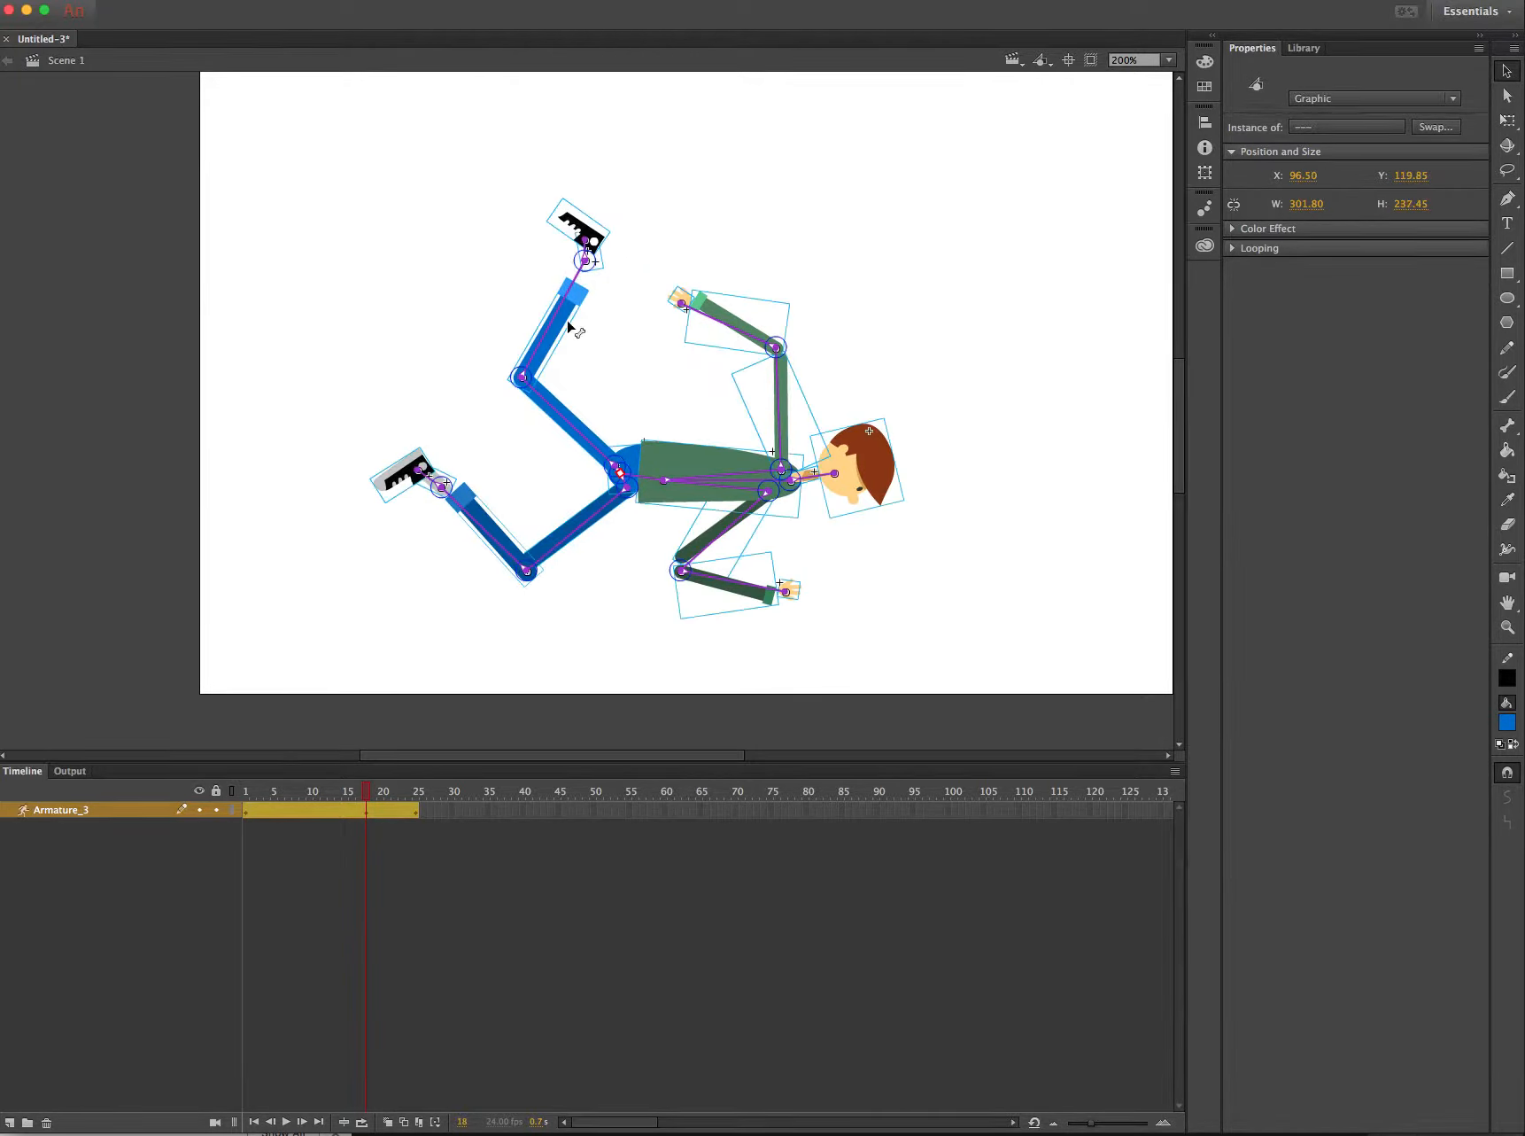
drag(714, 309, 612, 306)
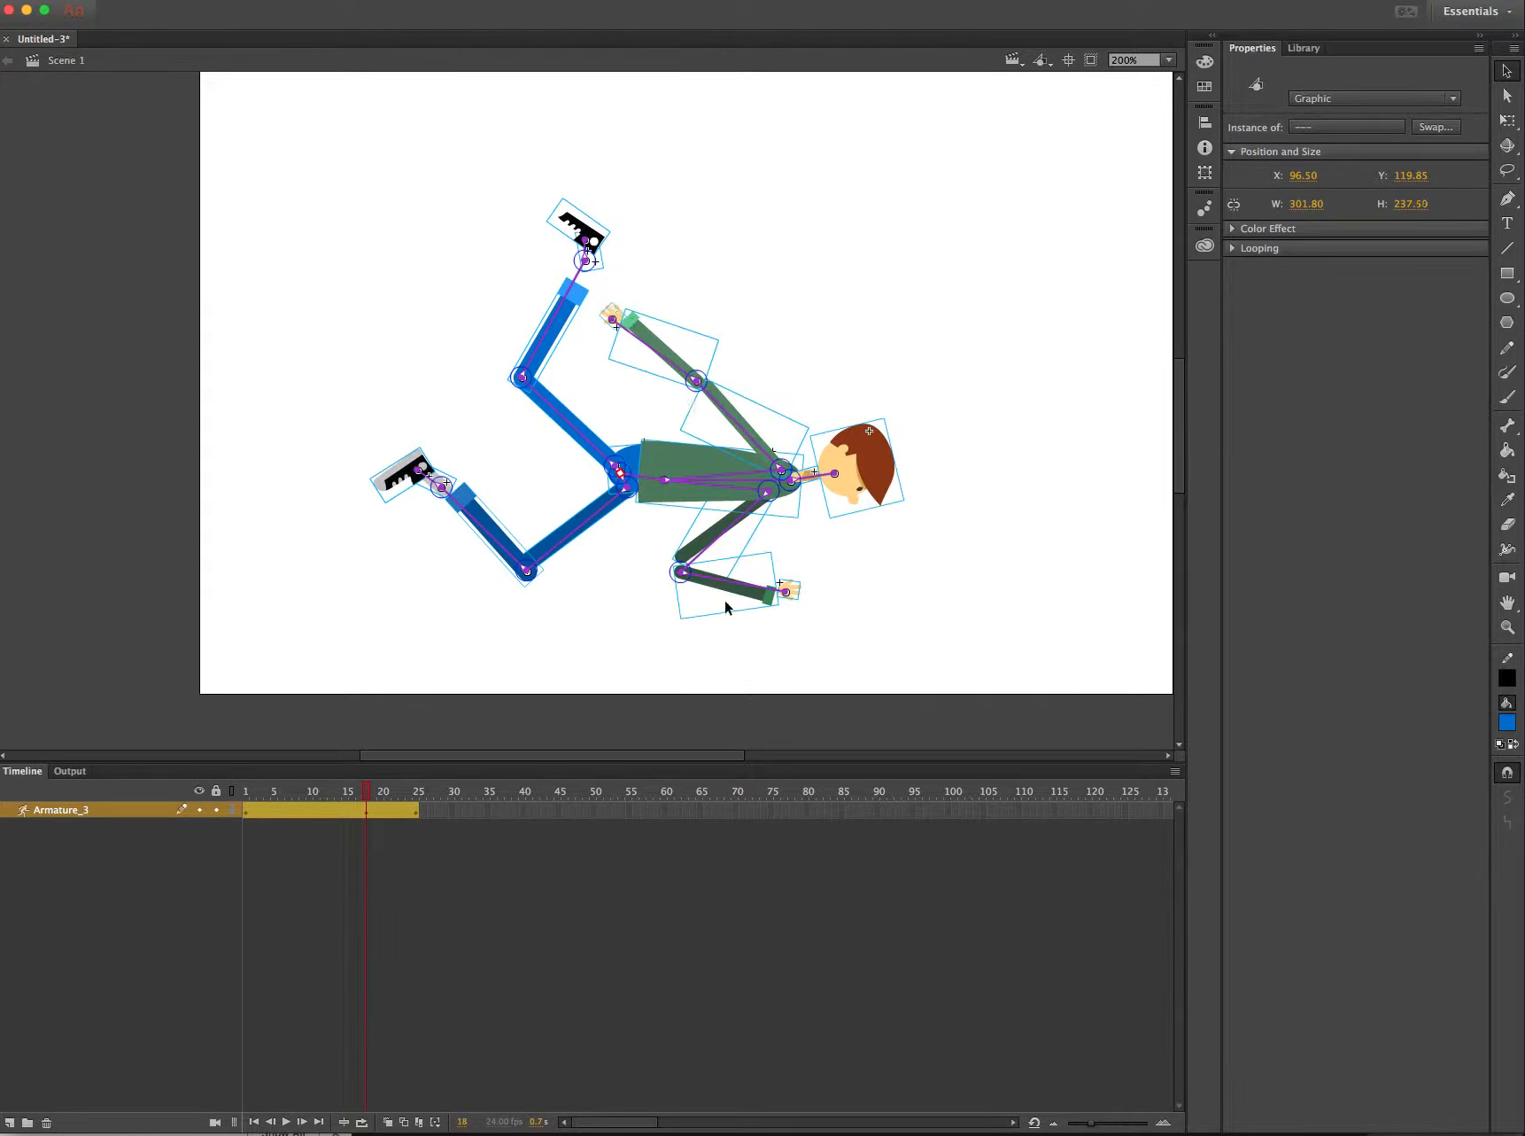
drag(791, 596, 483, 305)
drag(877, 500, 937, 493)
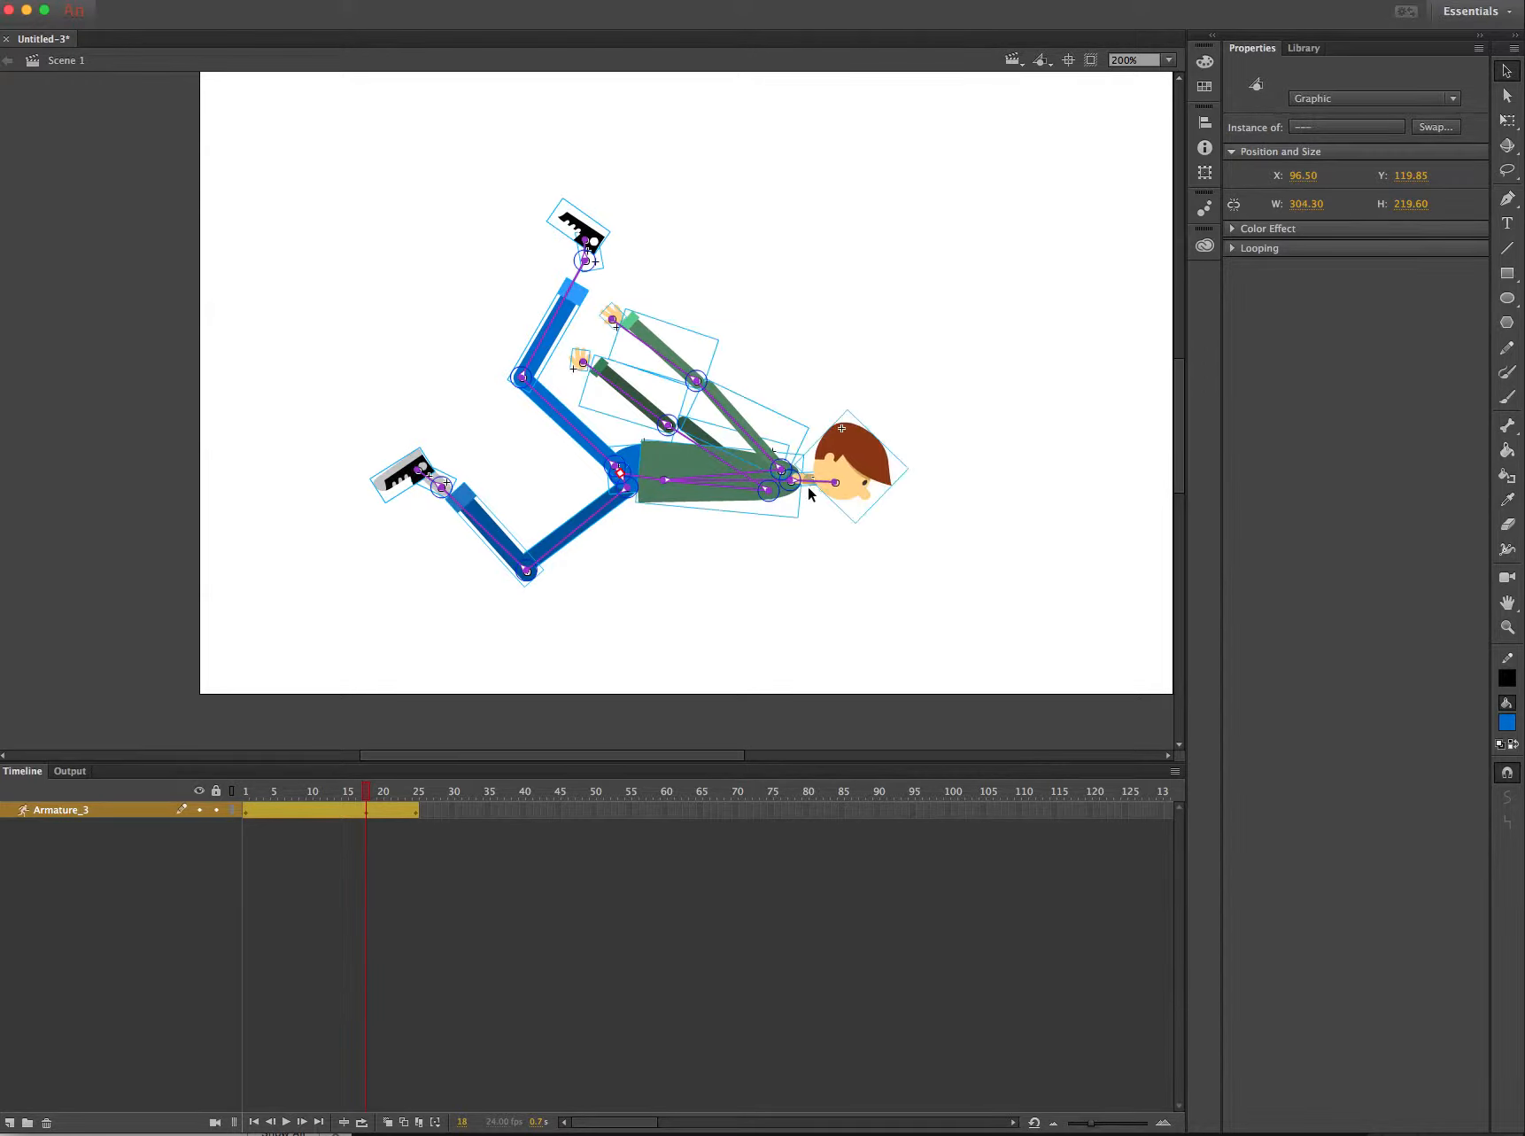
drag(808, 486, 813, 519)
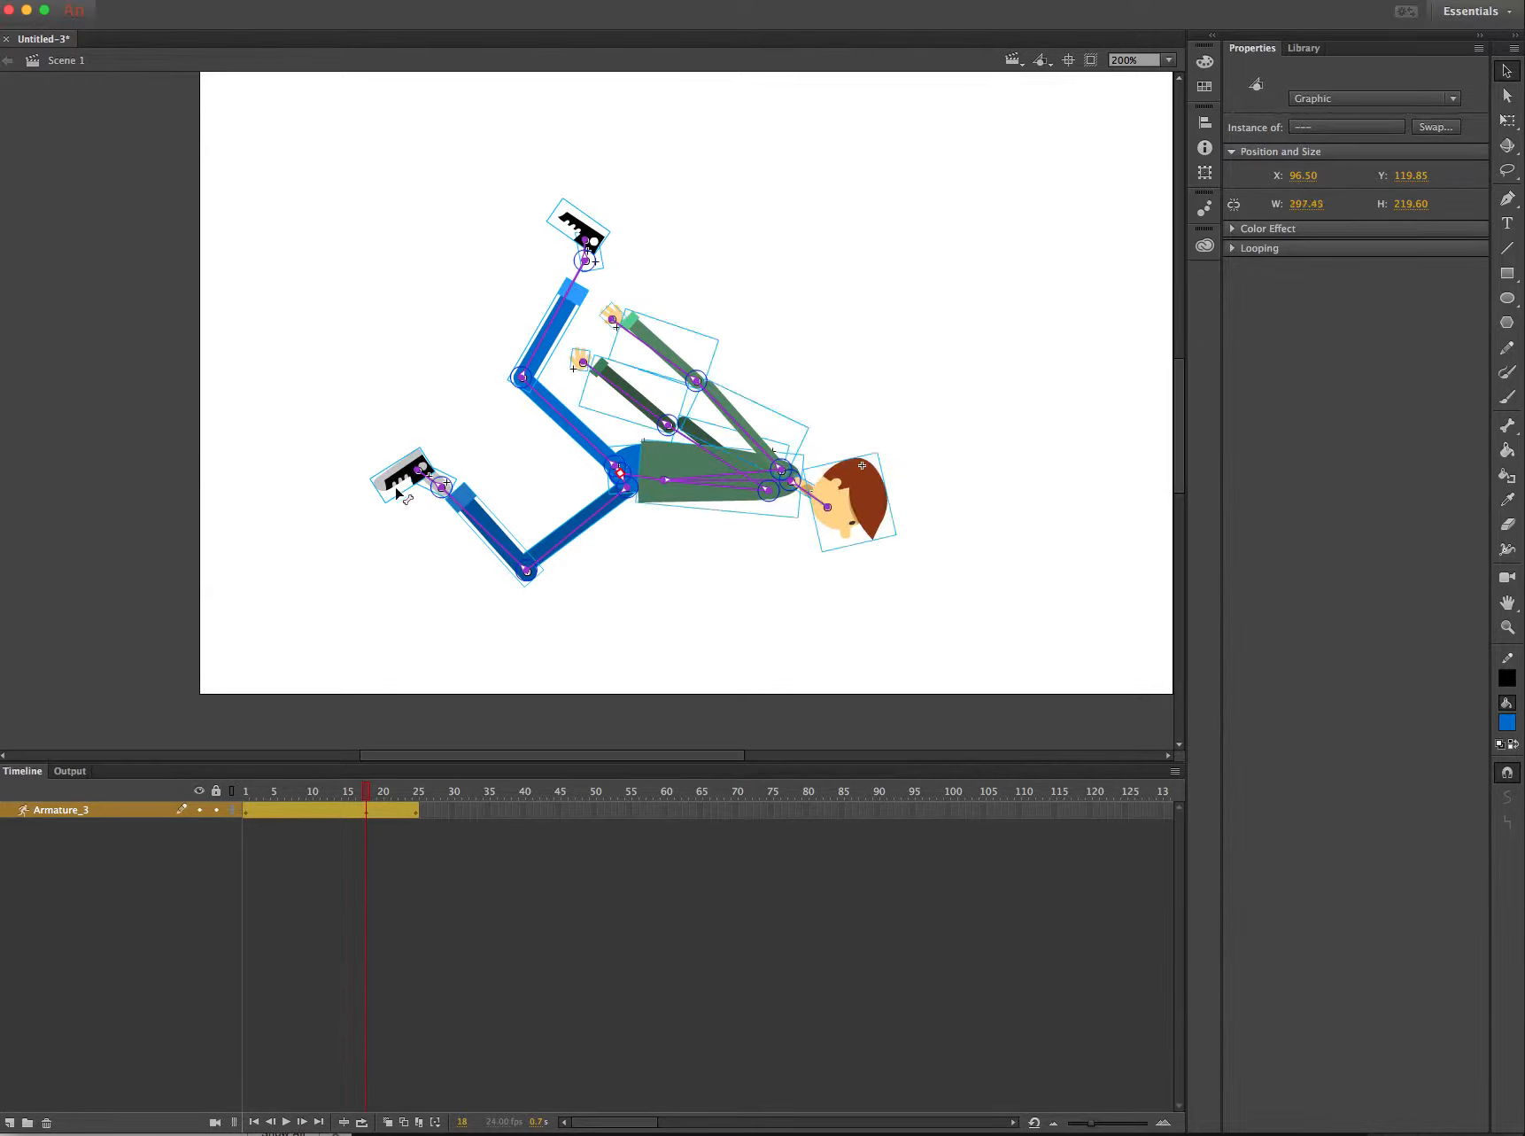
drag(434, 489, 406, 369)
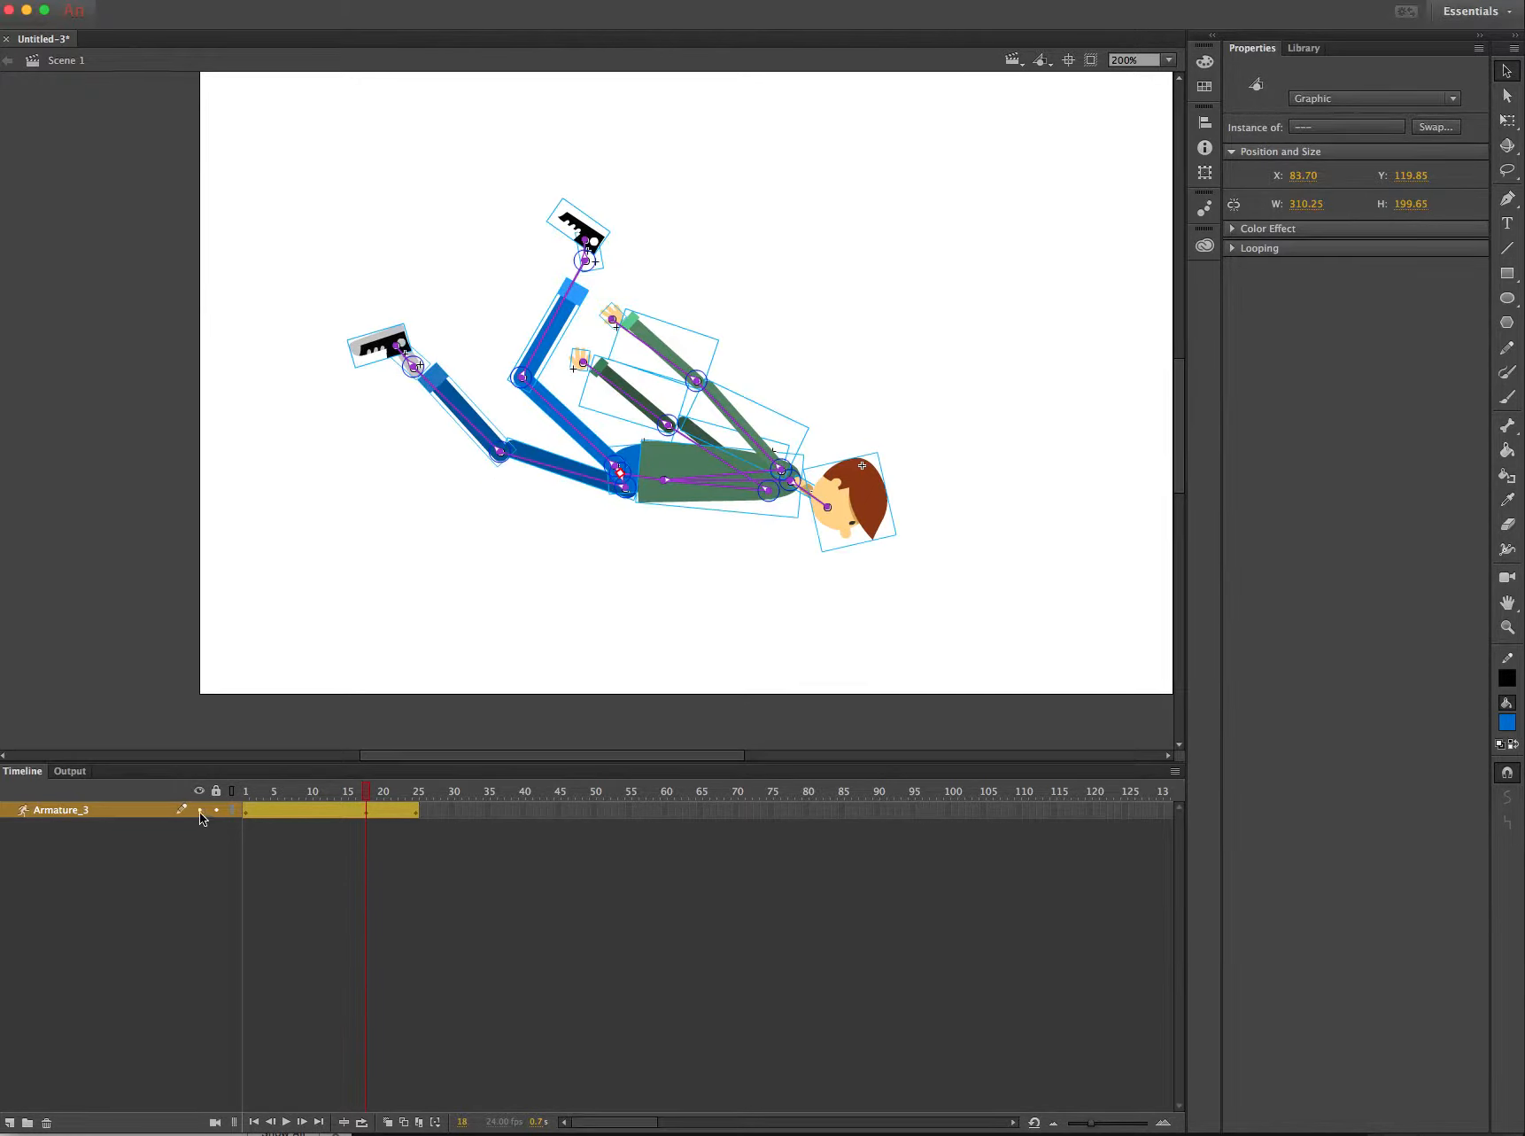
- Swing the darker arm up behind the torso on frame 25, placing its hand at about X 266, Y 279
drag(246, 788, 418, 792)
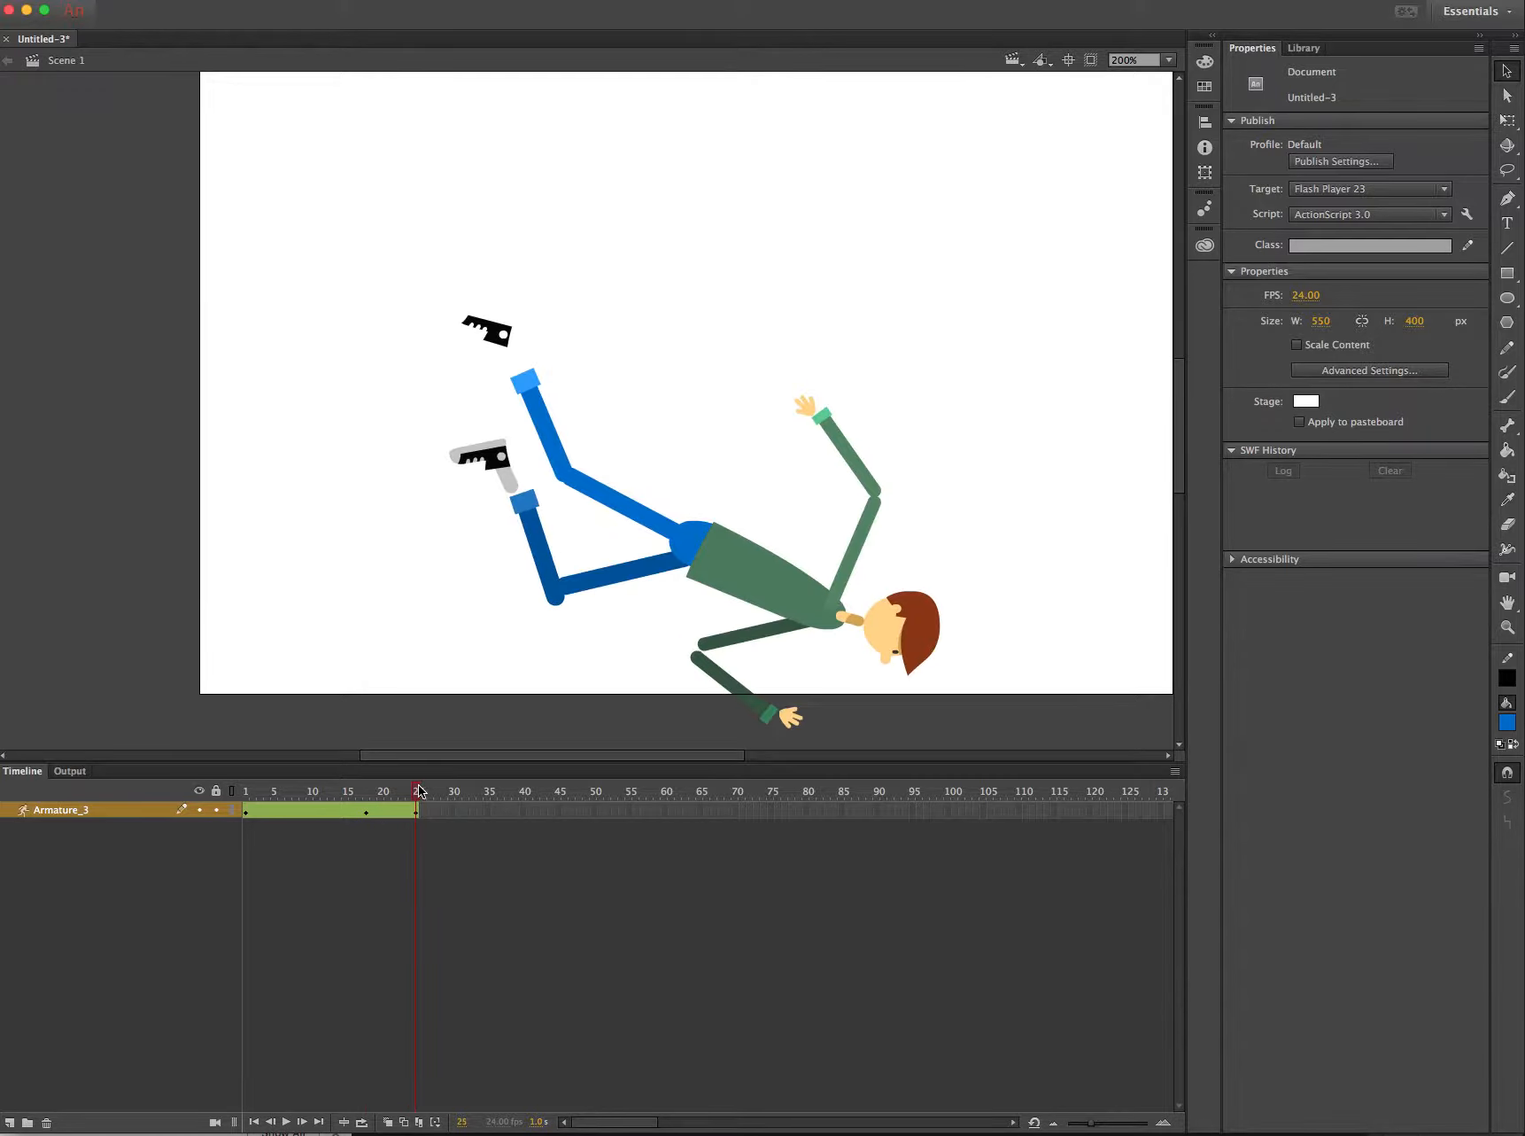
click(785, 721)
drag(786, 718, 666, 470)
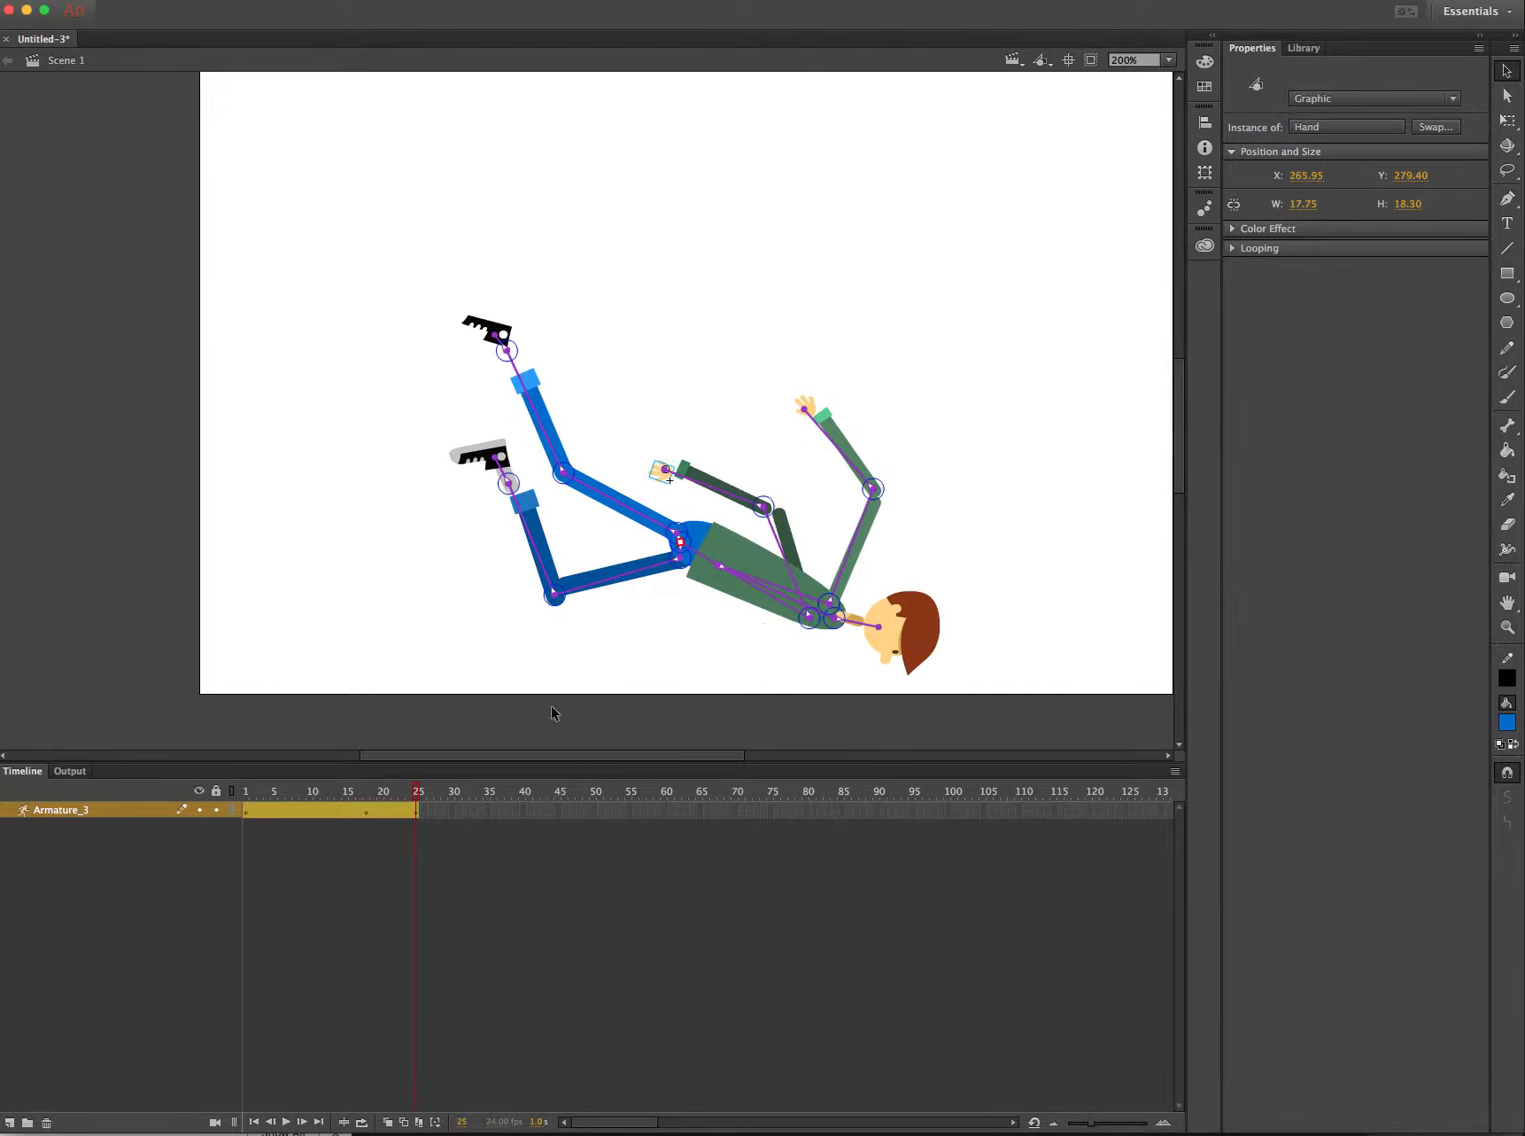
- Review the fall by playing the armature animation
click(417, 810)
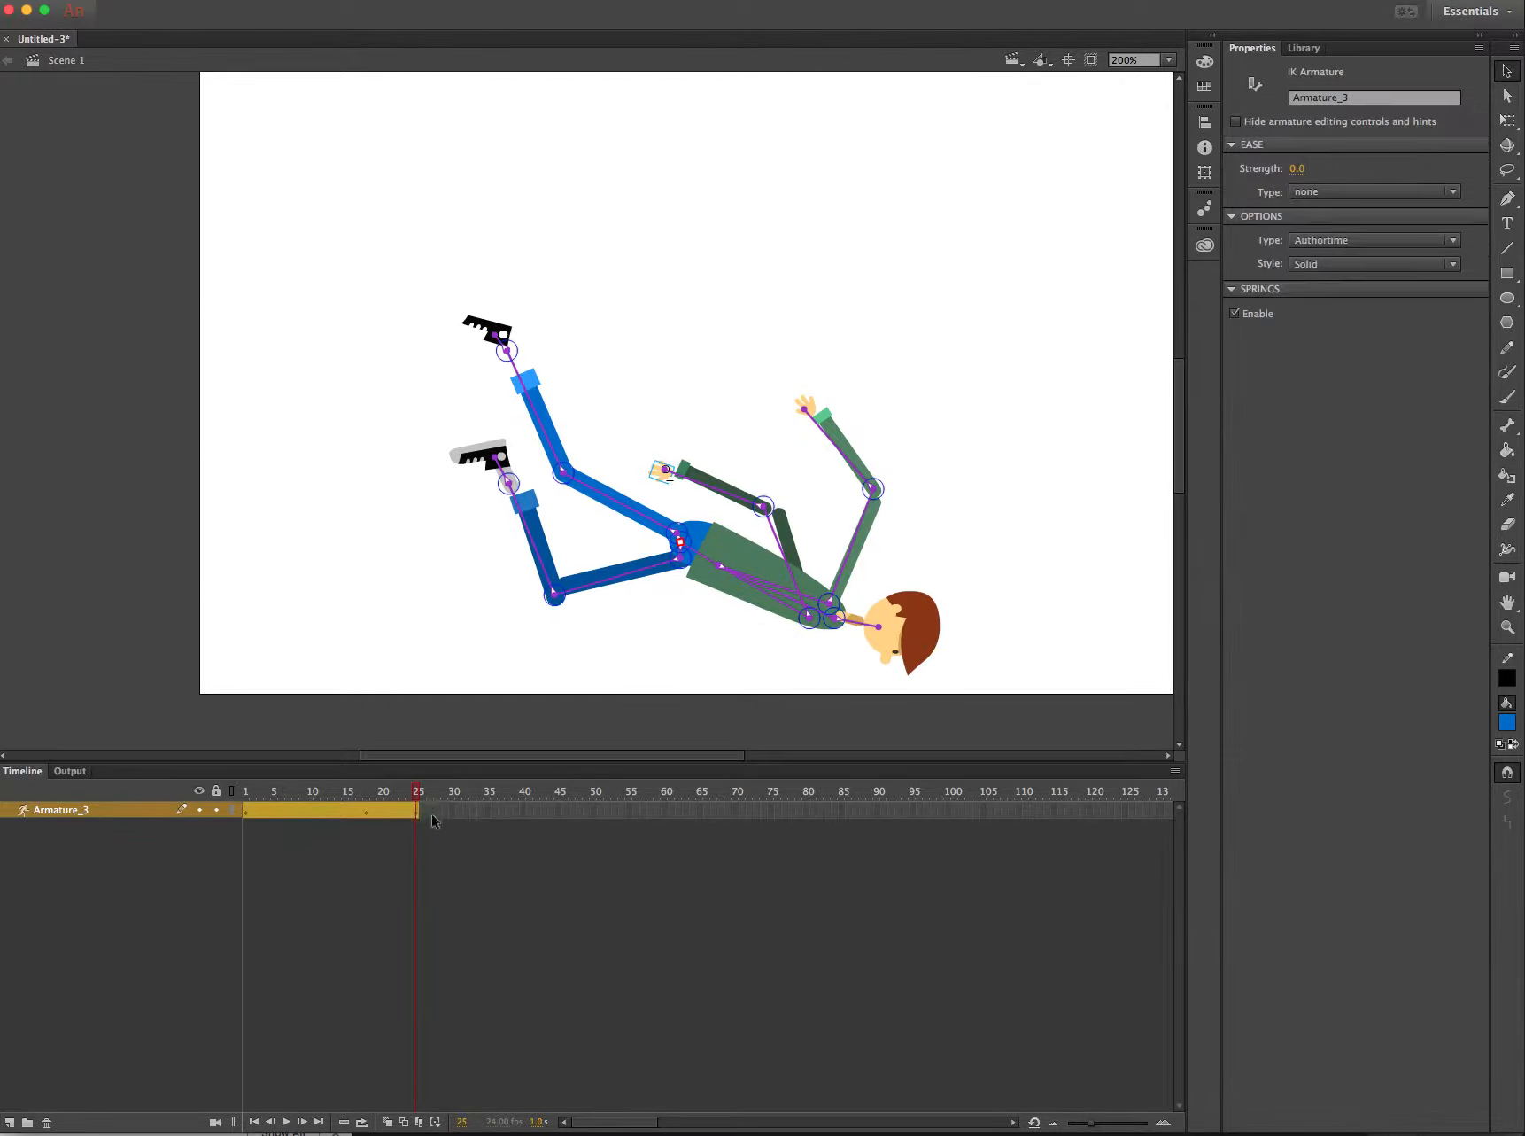
mouse_move(417, 796)
mouse_down()
mouse_move(358, 801)
mouse_move(420, 793)
mouse_up()
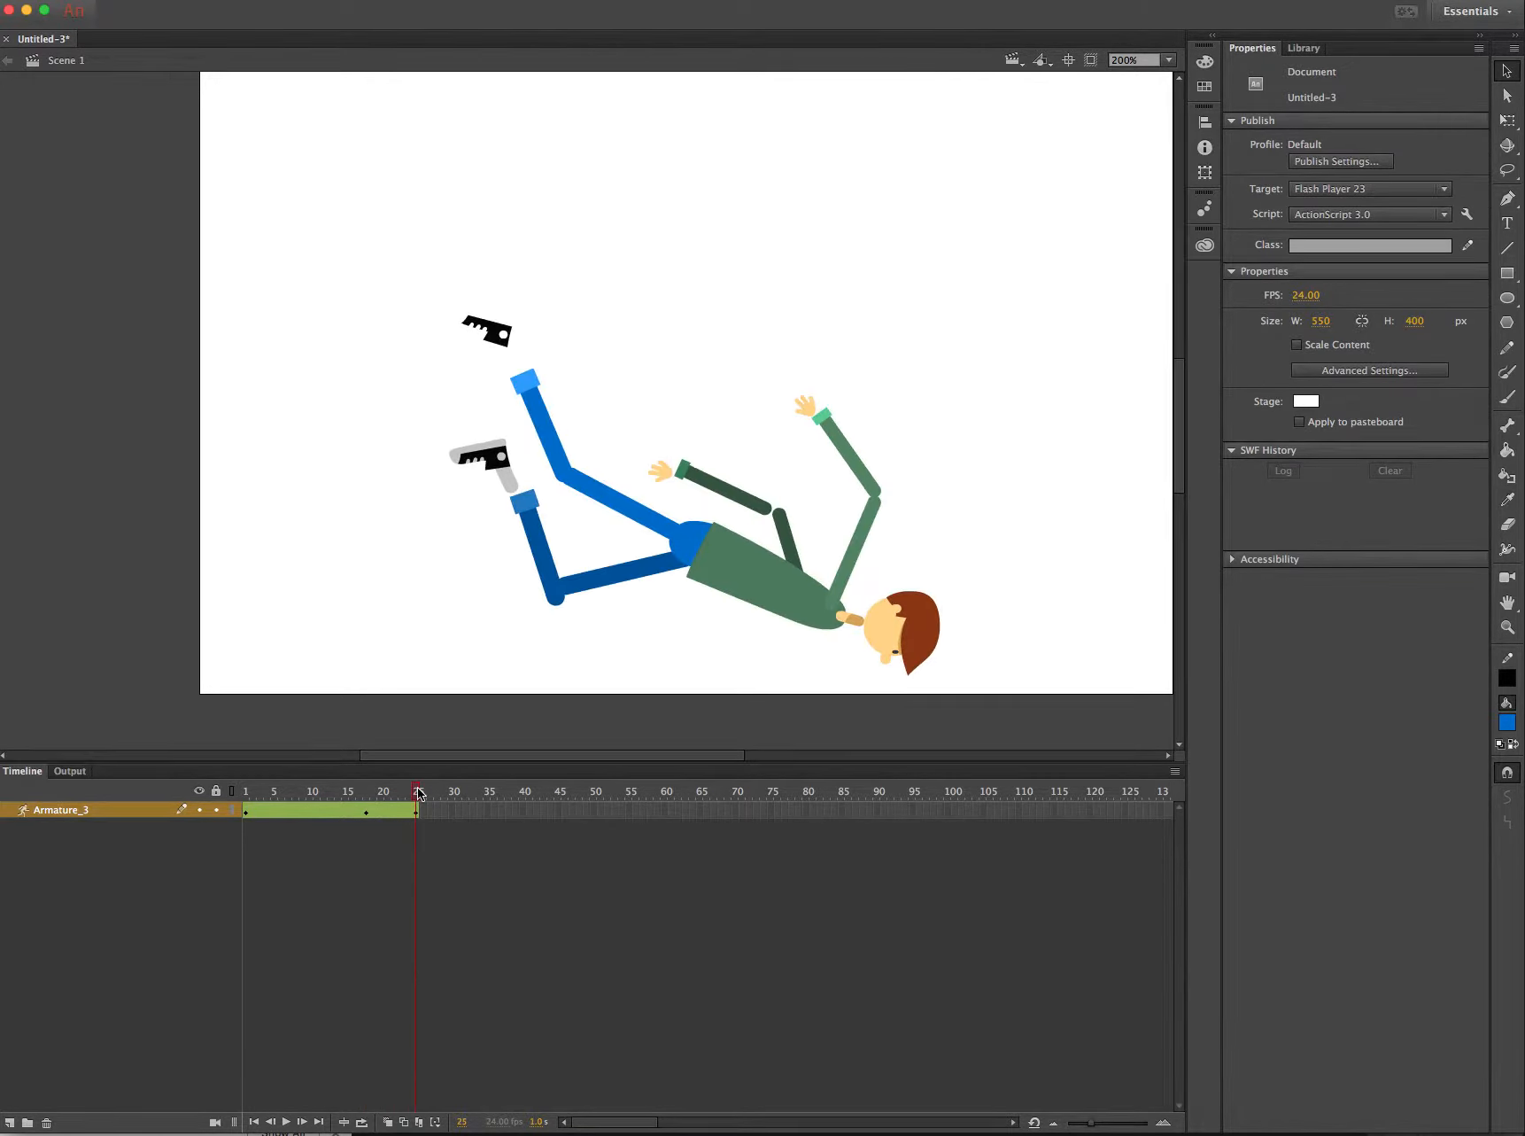
key(Return)
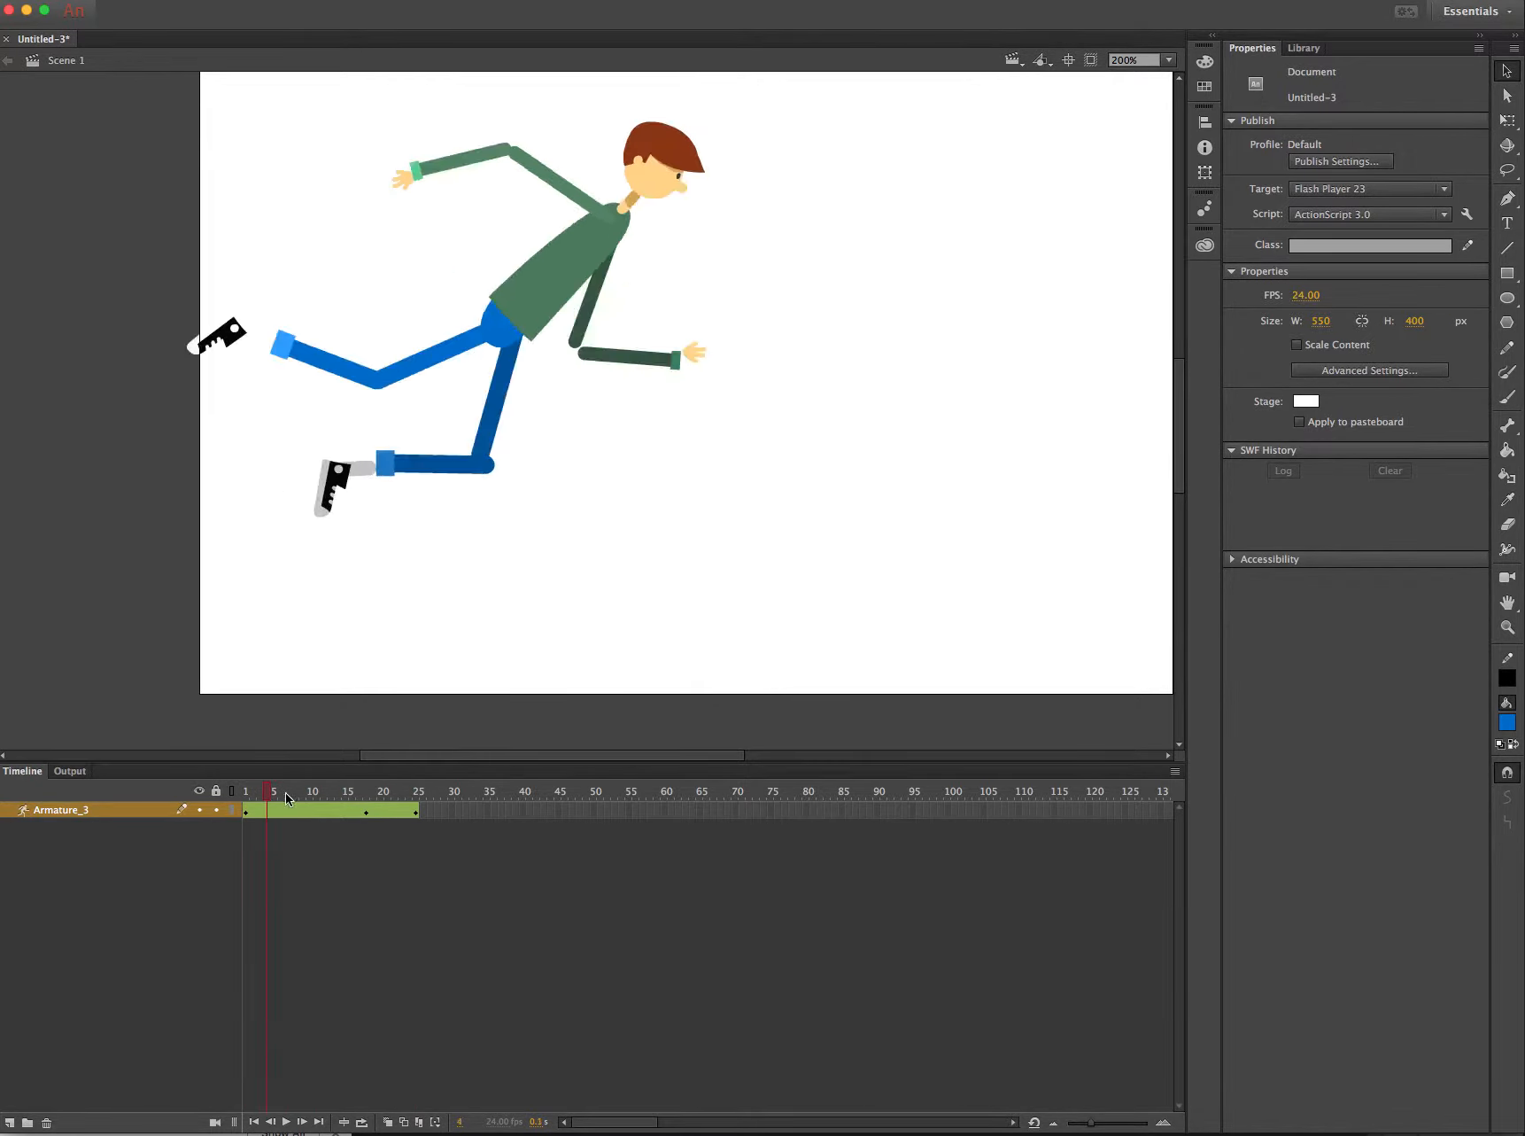
- Rotate the head on frame 25 to face forward, at about X 384, Y 341, and play the animation from frame 1
click(433, 811)
click(895, 663)
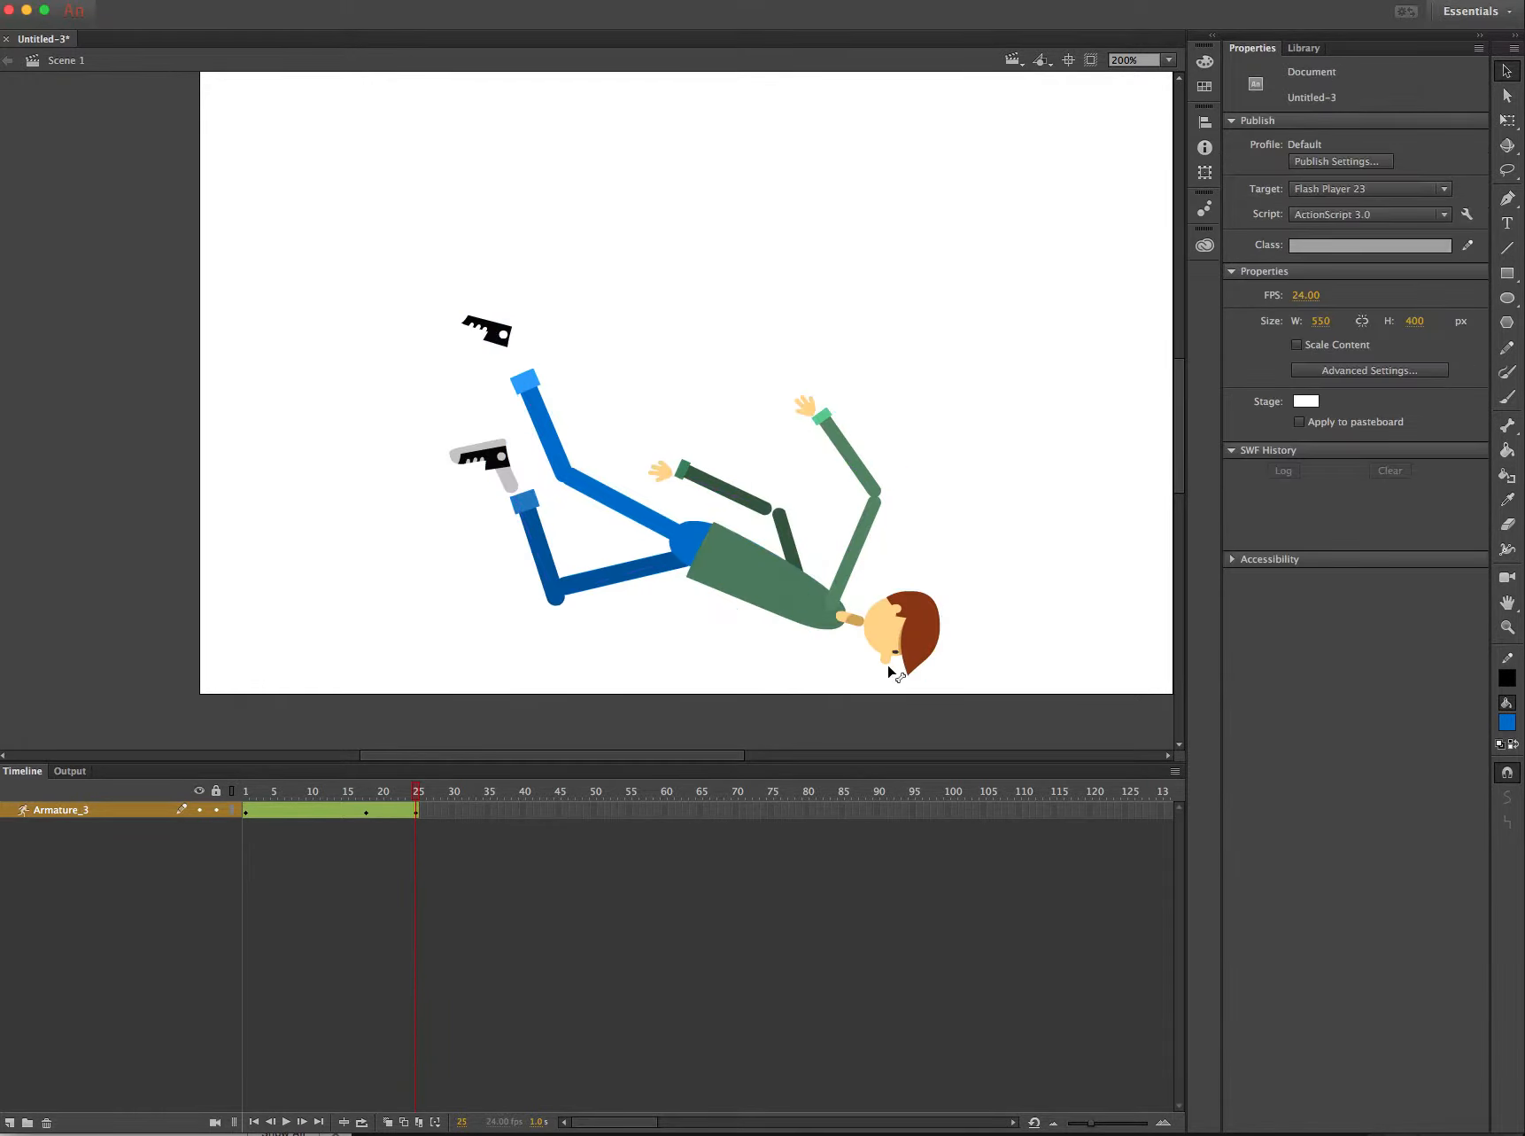
click(886, 657)
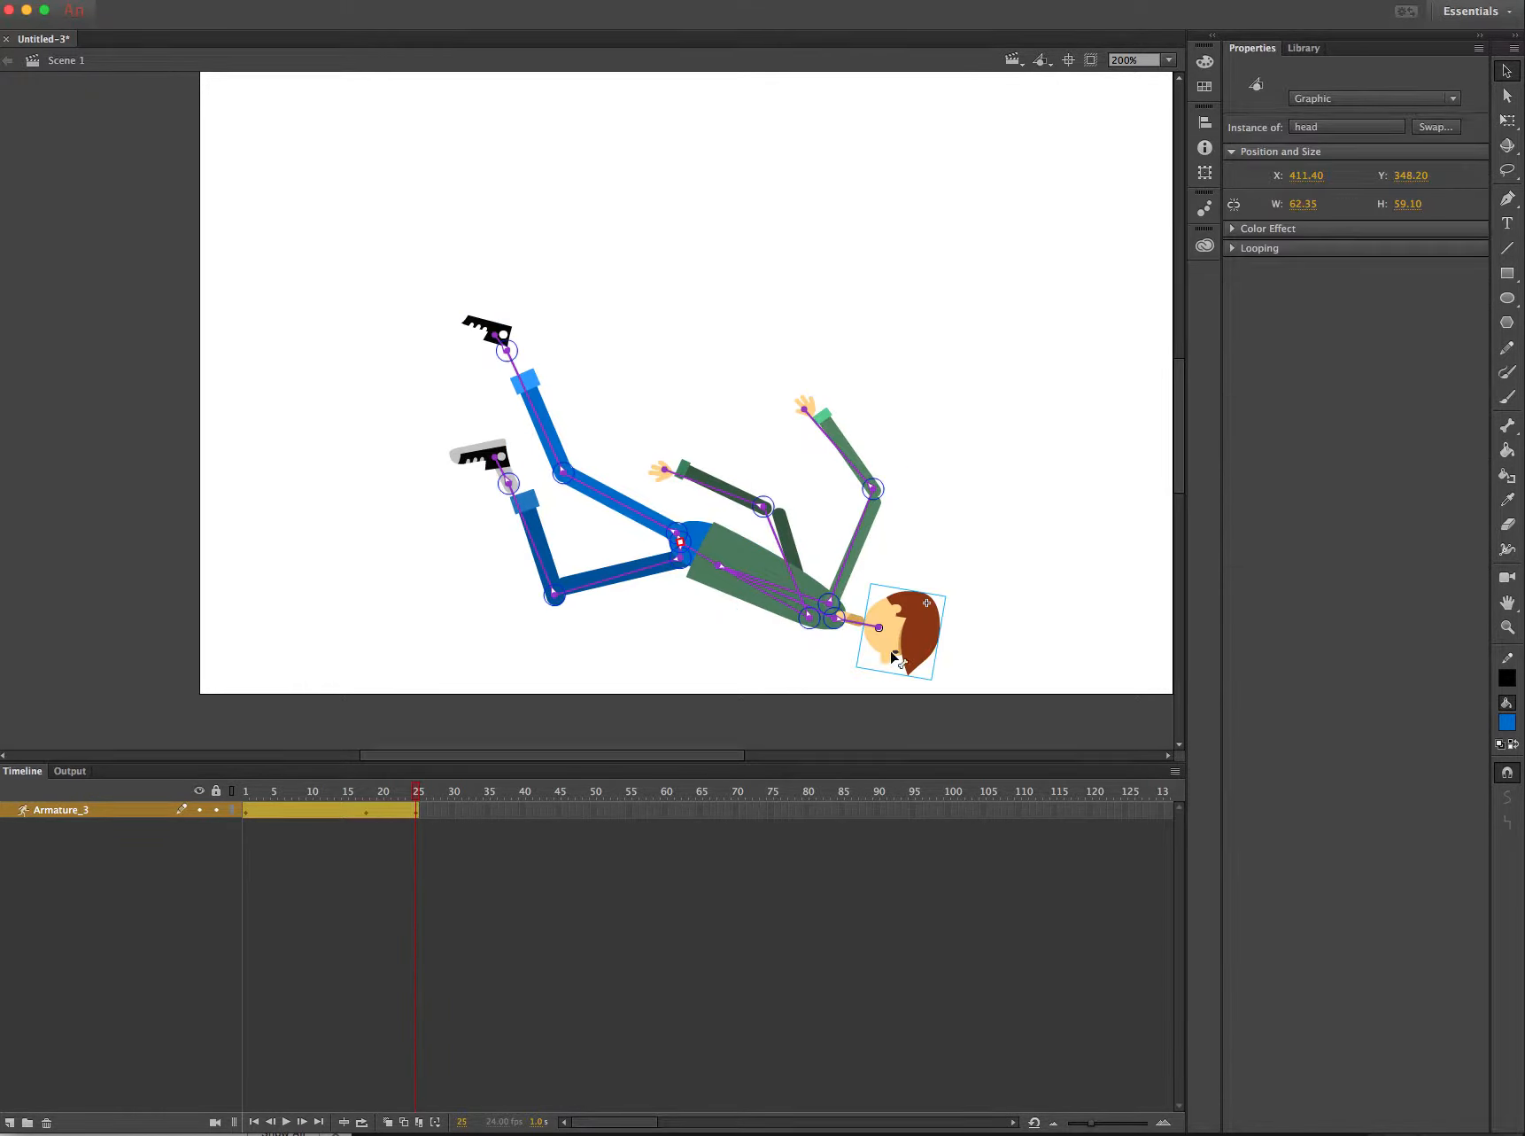
drag(895, 657, 928, 639)
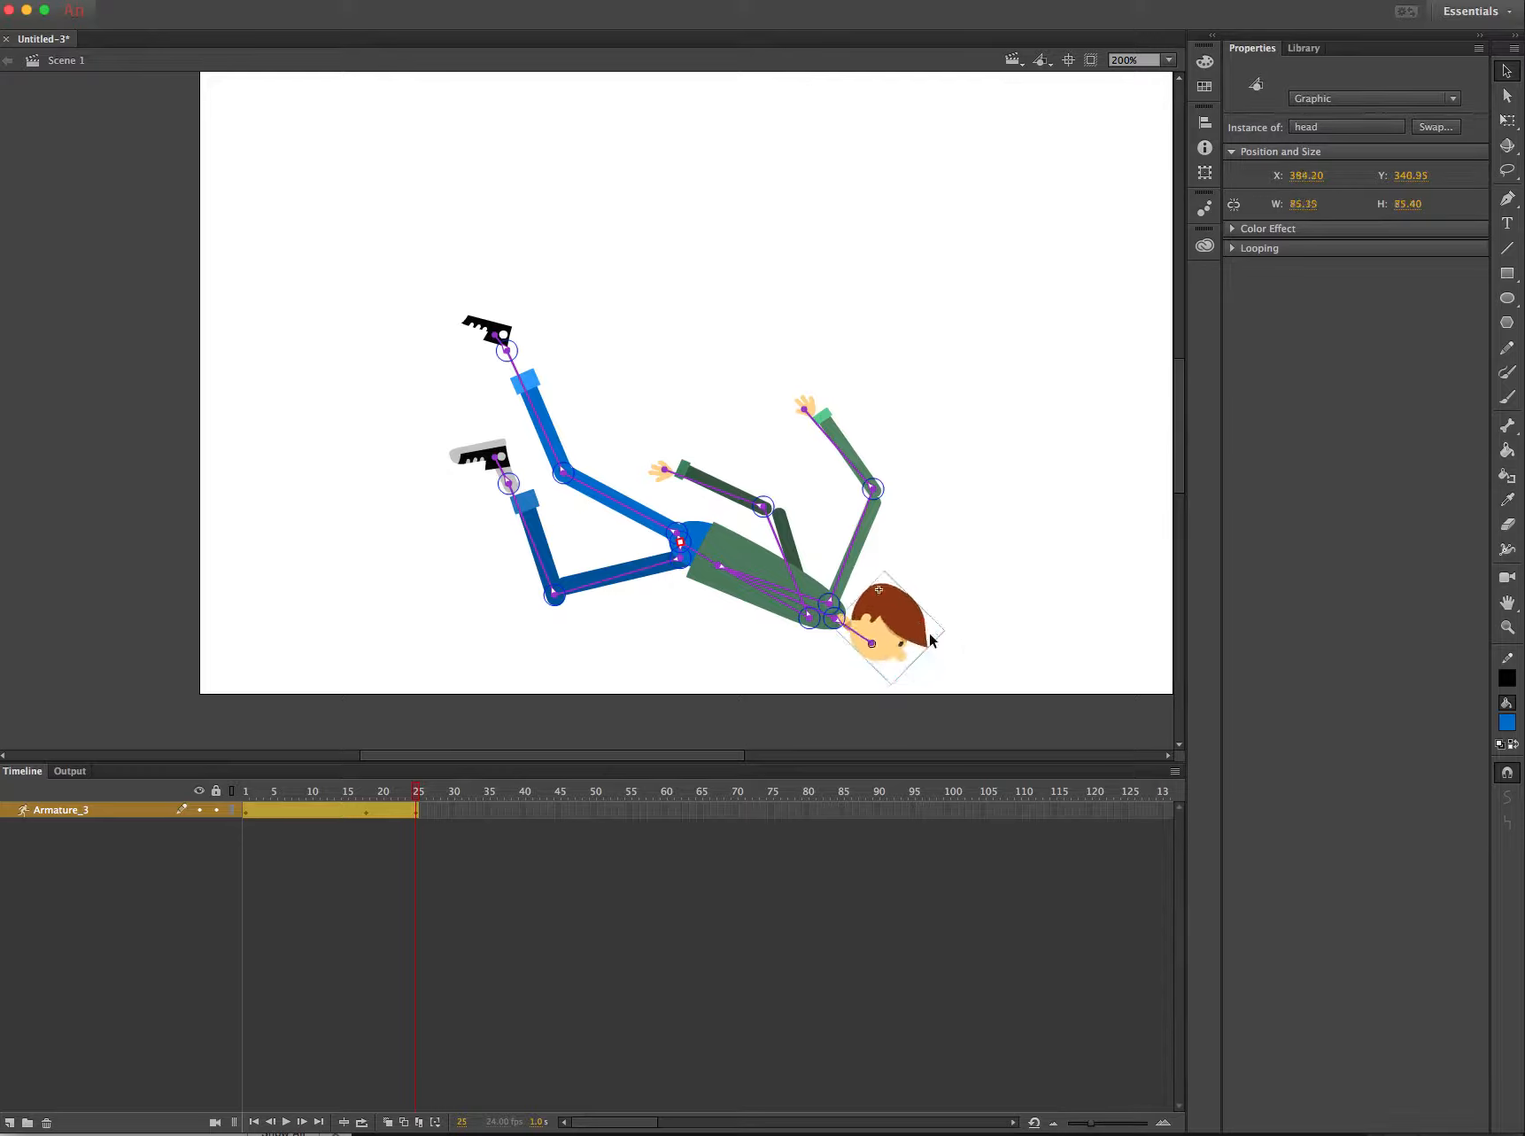
click(249, 792)
key(Return)
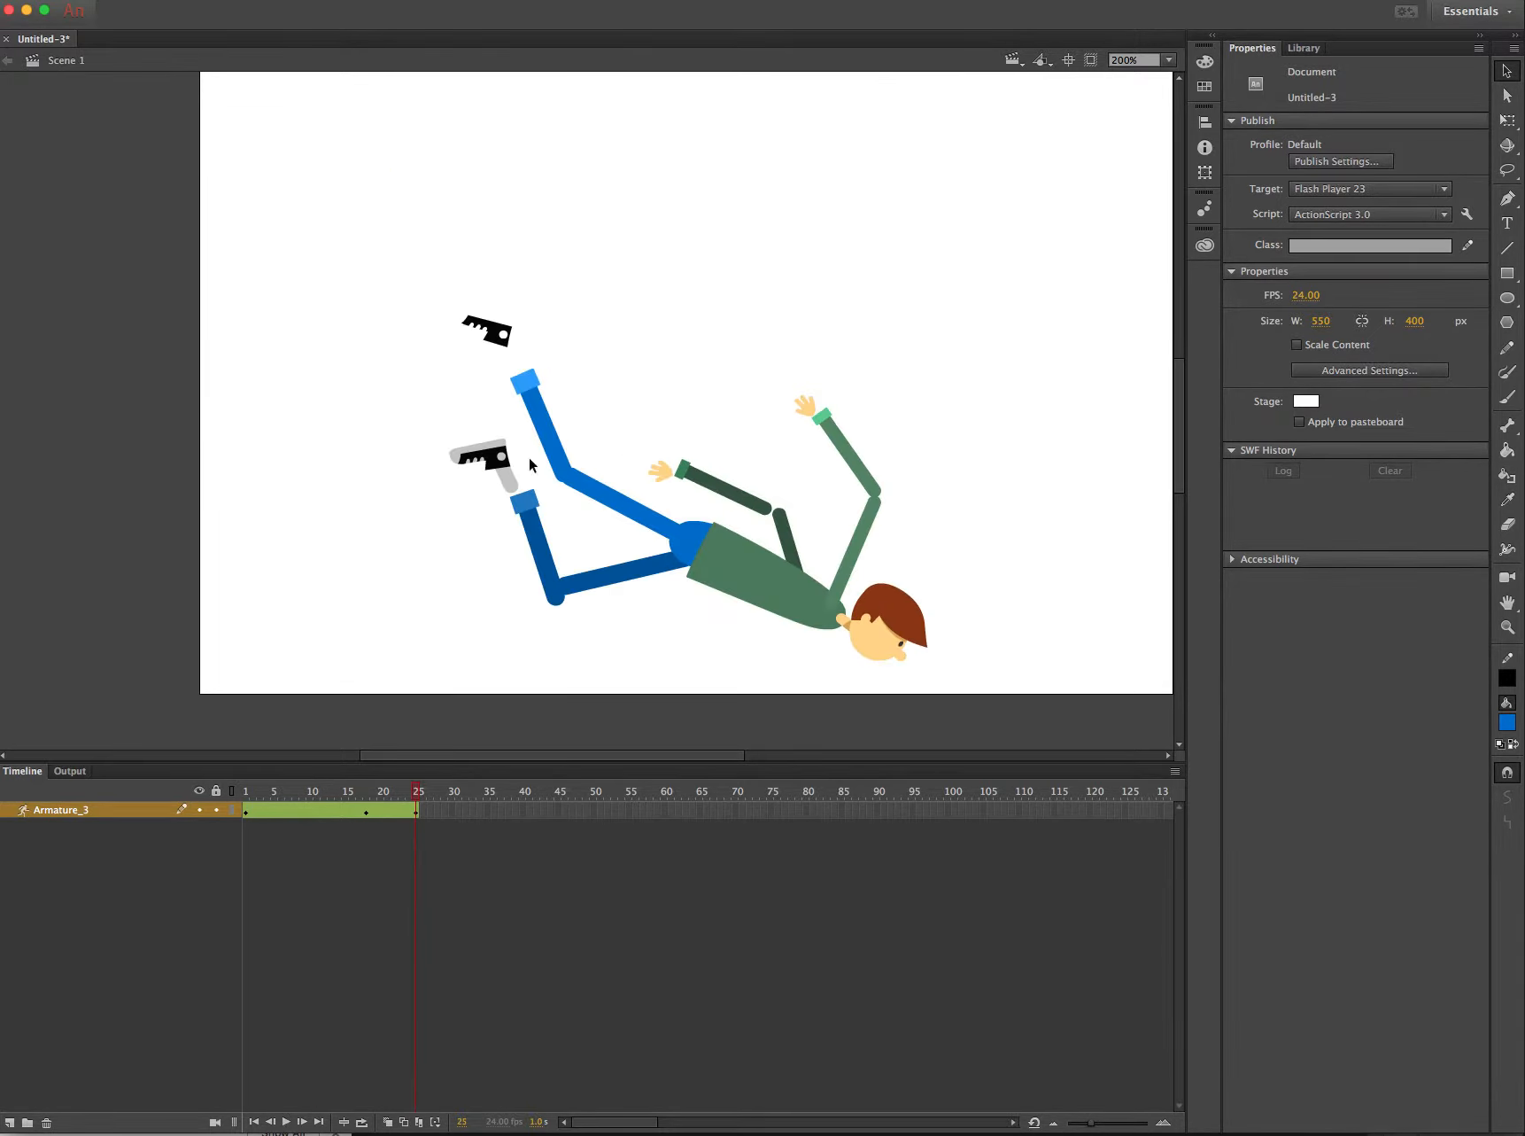
- Move the middle pose from frame 18 to frame 11 and shorten the armature span to end on frame 19
click(367, 815)
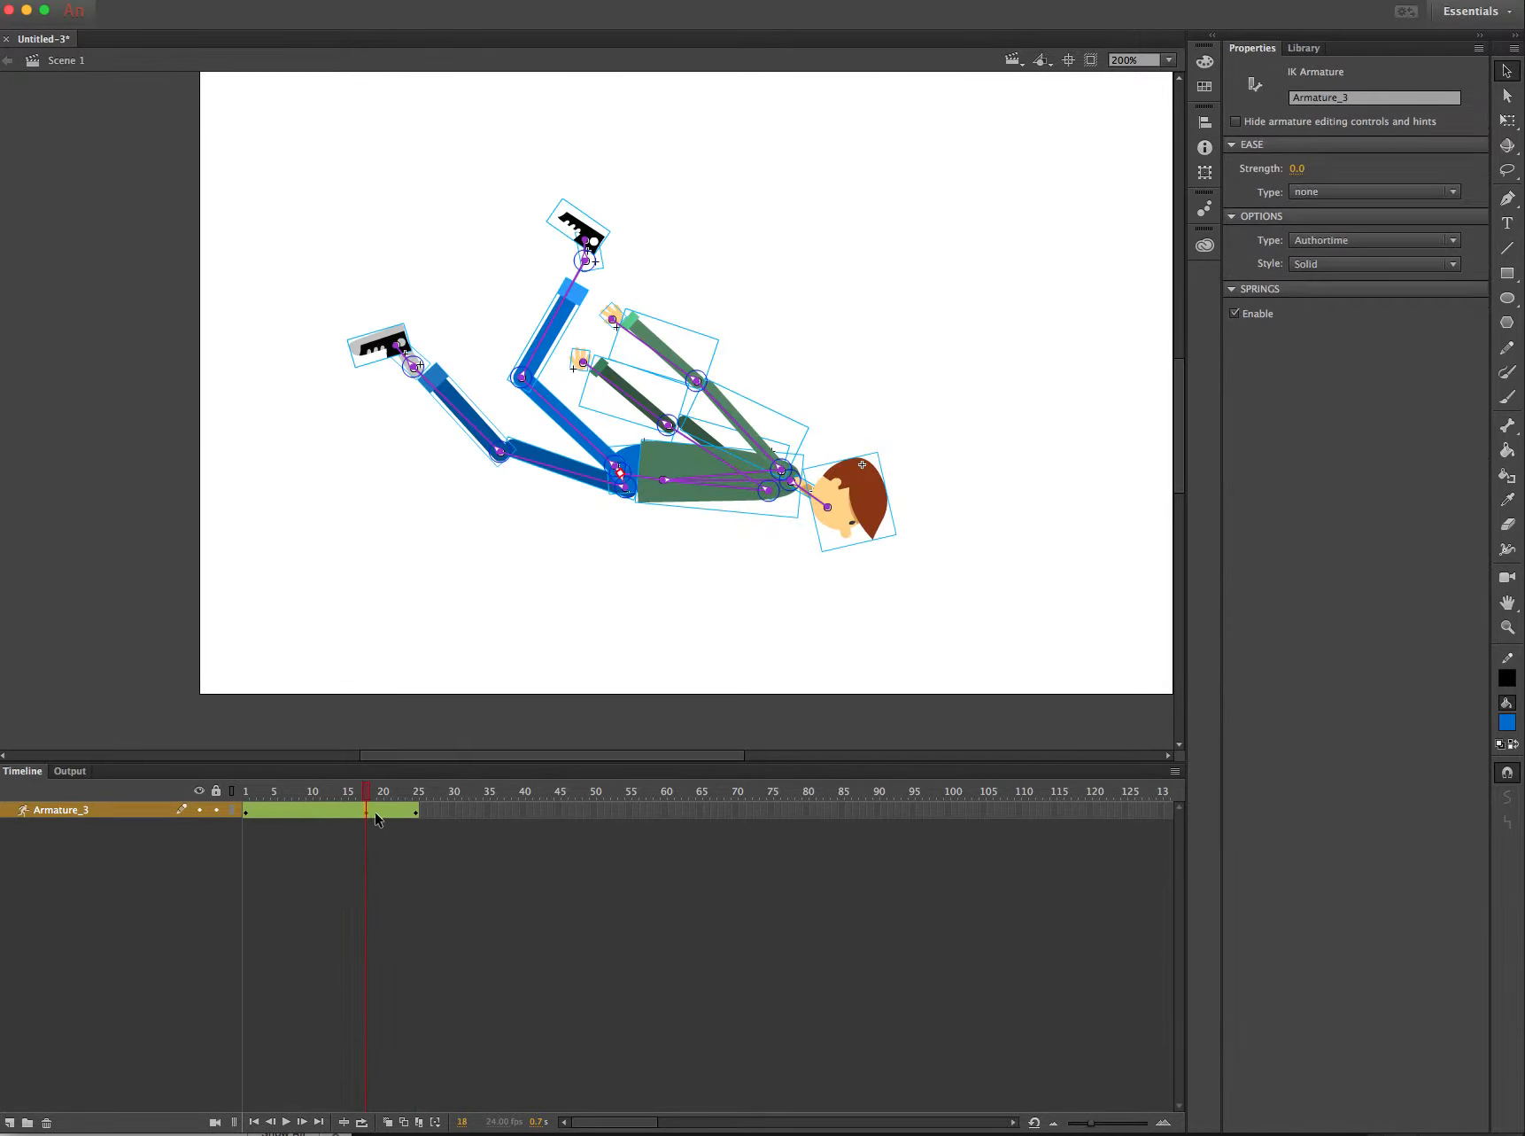
click(320, 814)
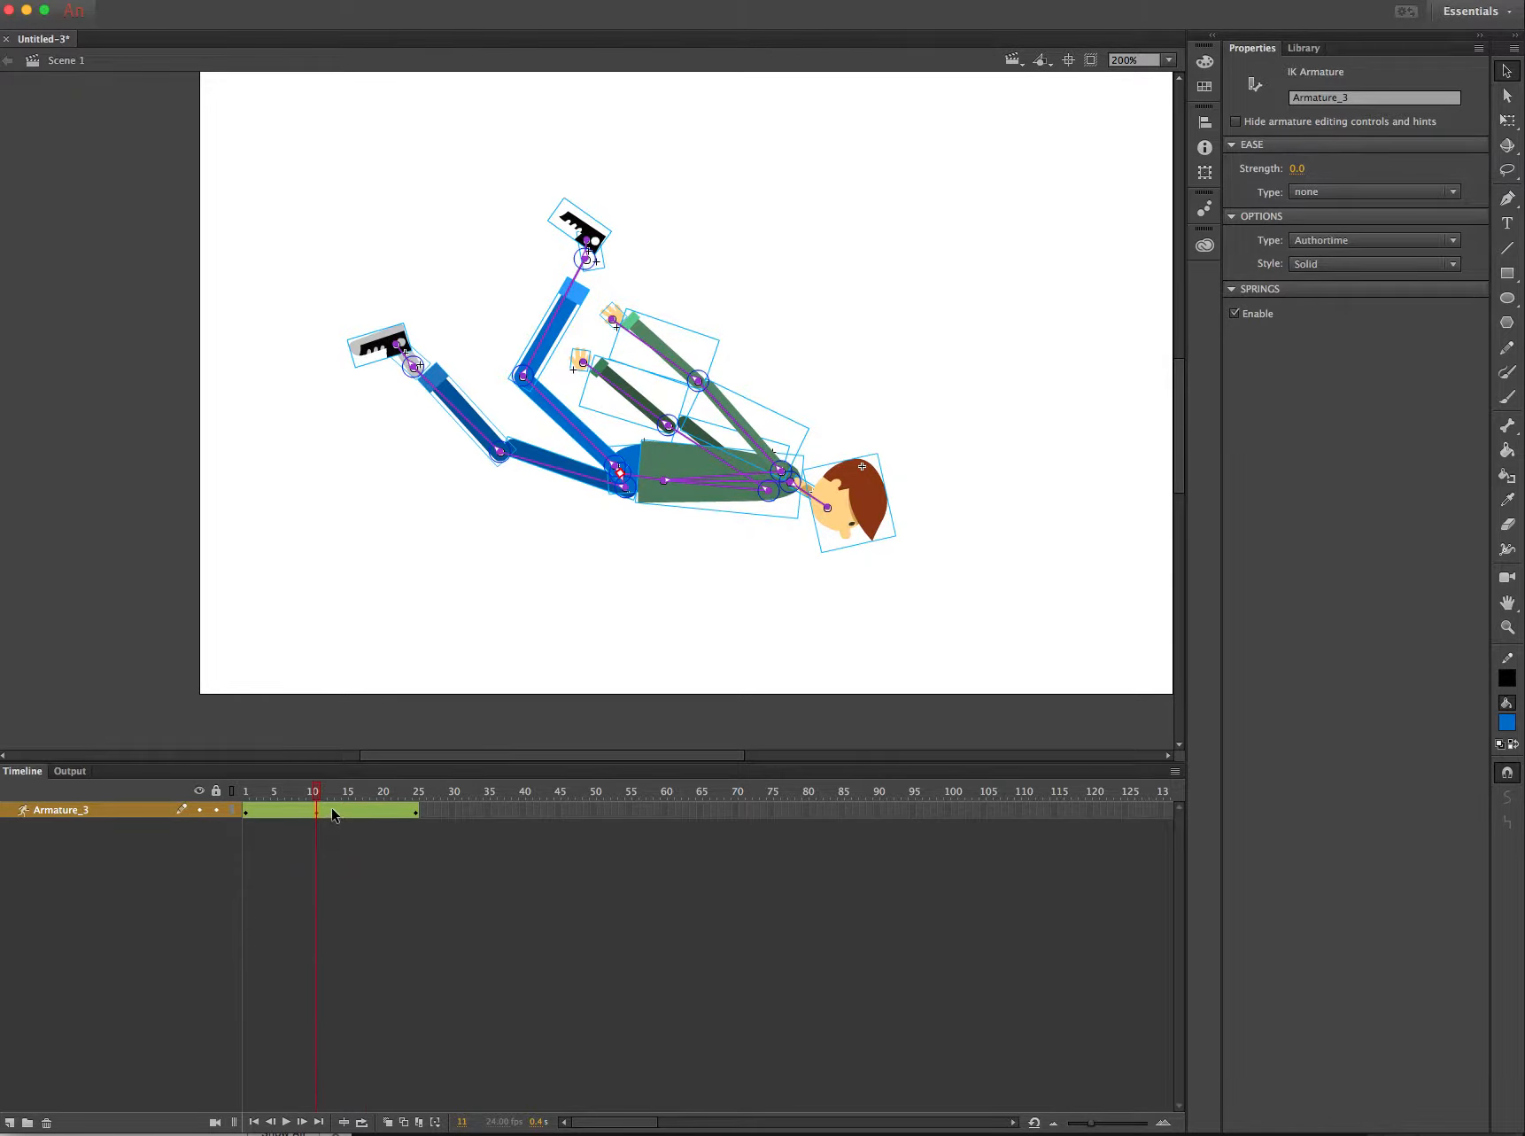
click(416, 814)
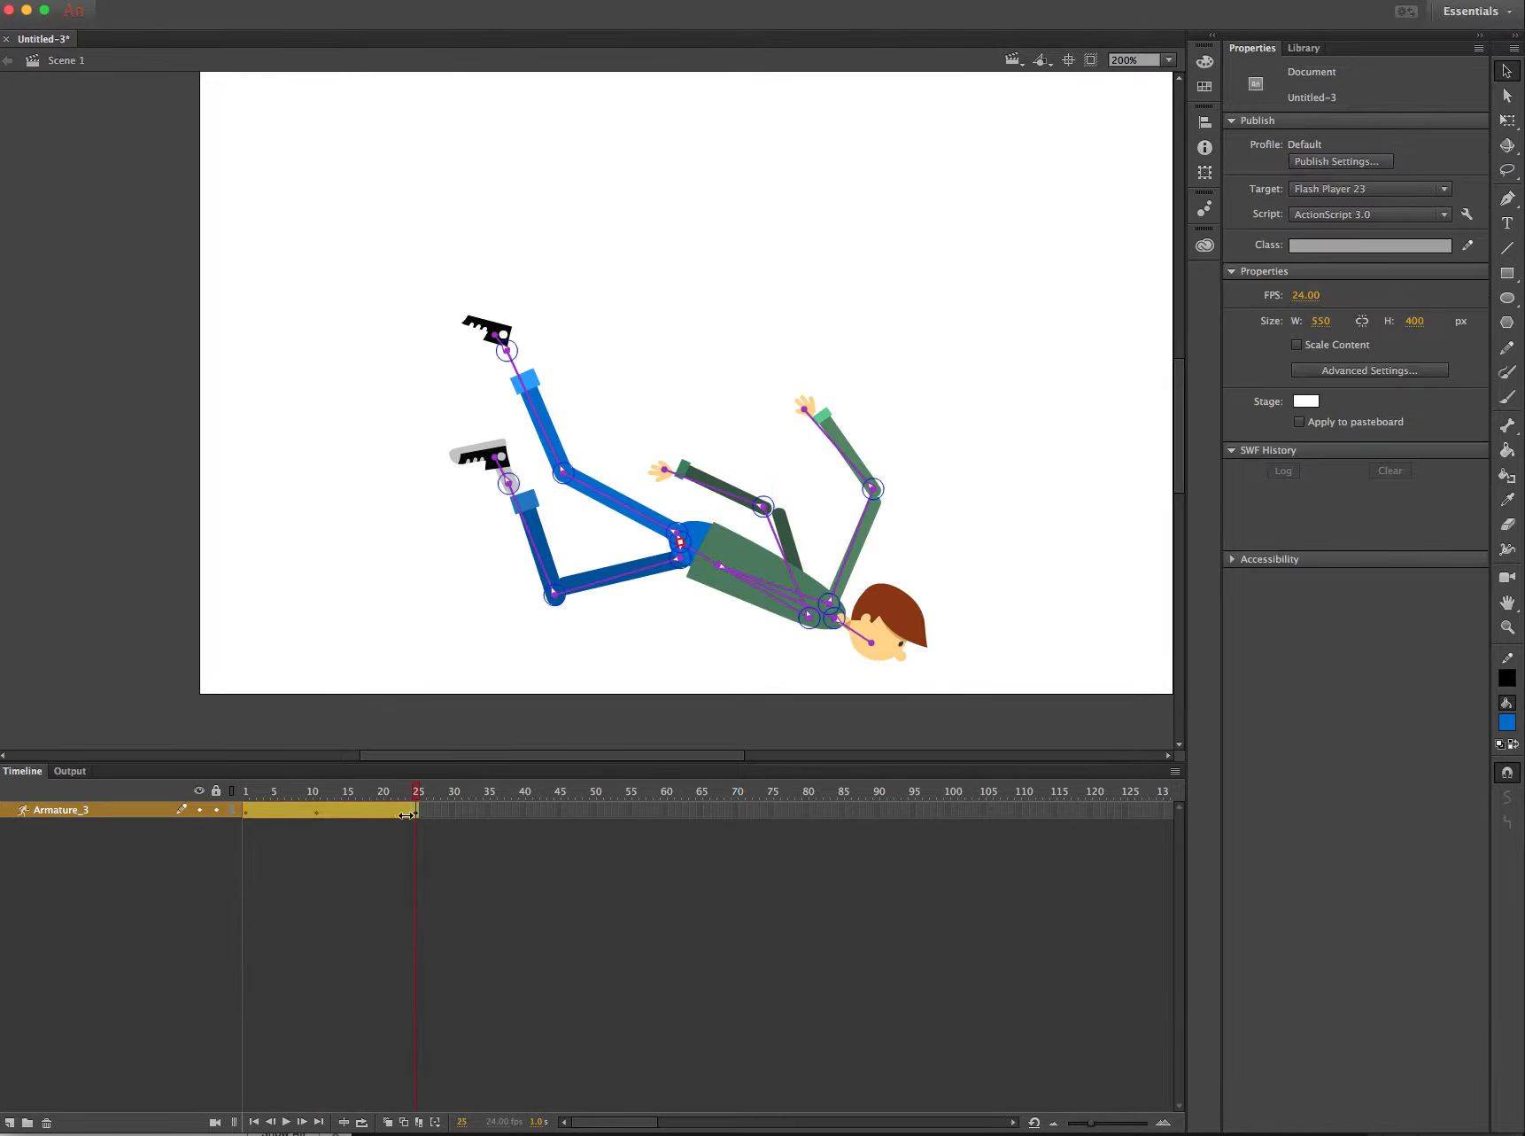
drag(404, 815, 380, 808)
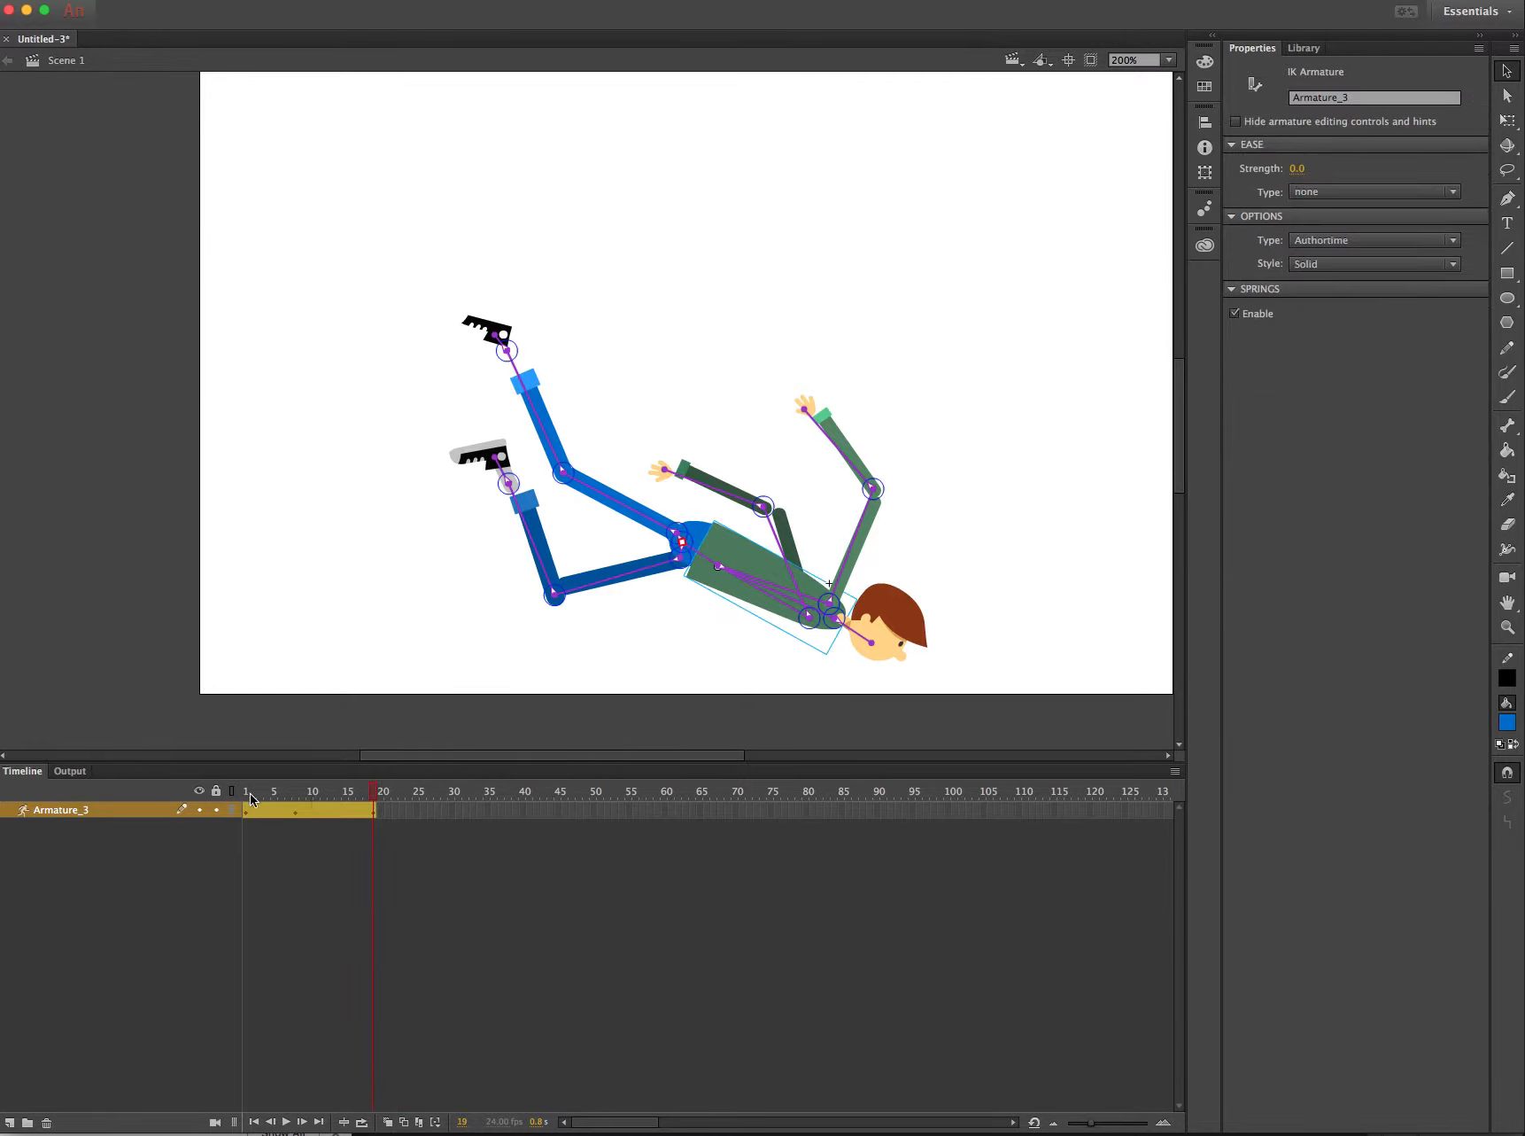
- Check the shortened animation's timing by playing it repeatedly and scrubbing between frame 1 and the middle pose
key(Return)
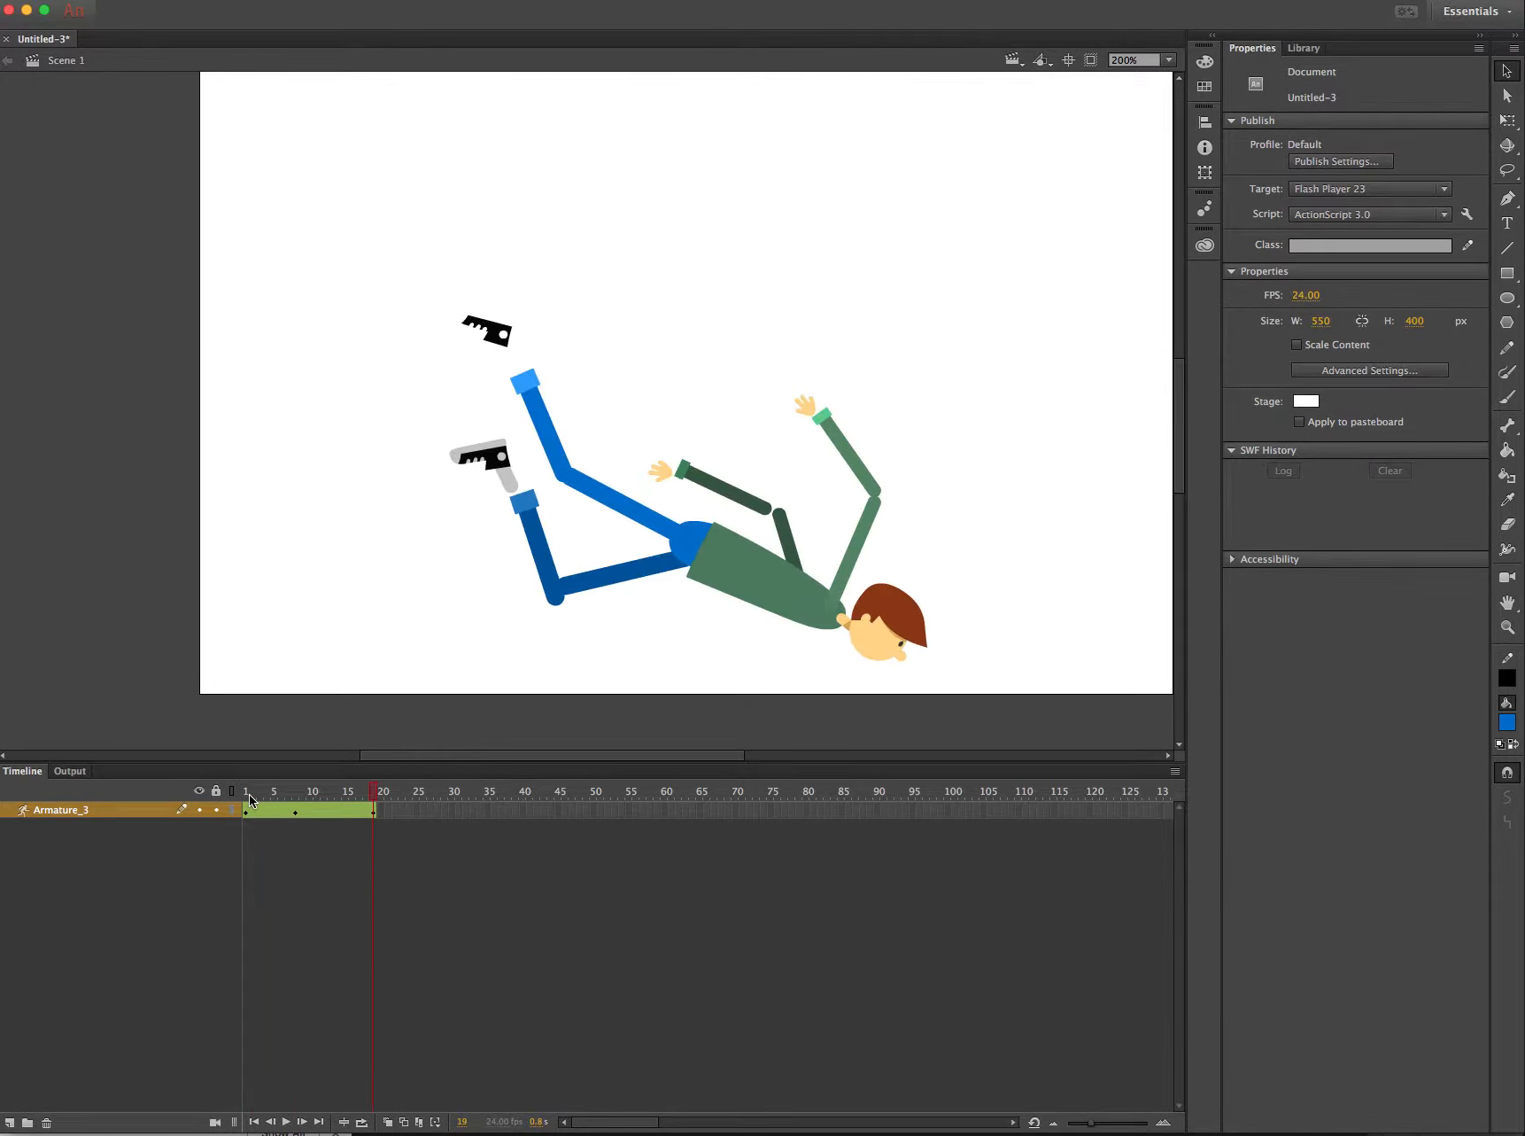
key(Return)
key(Return)
key(Return)
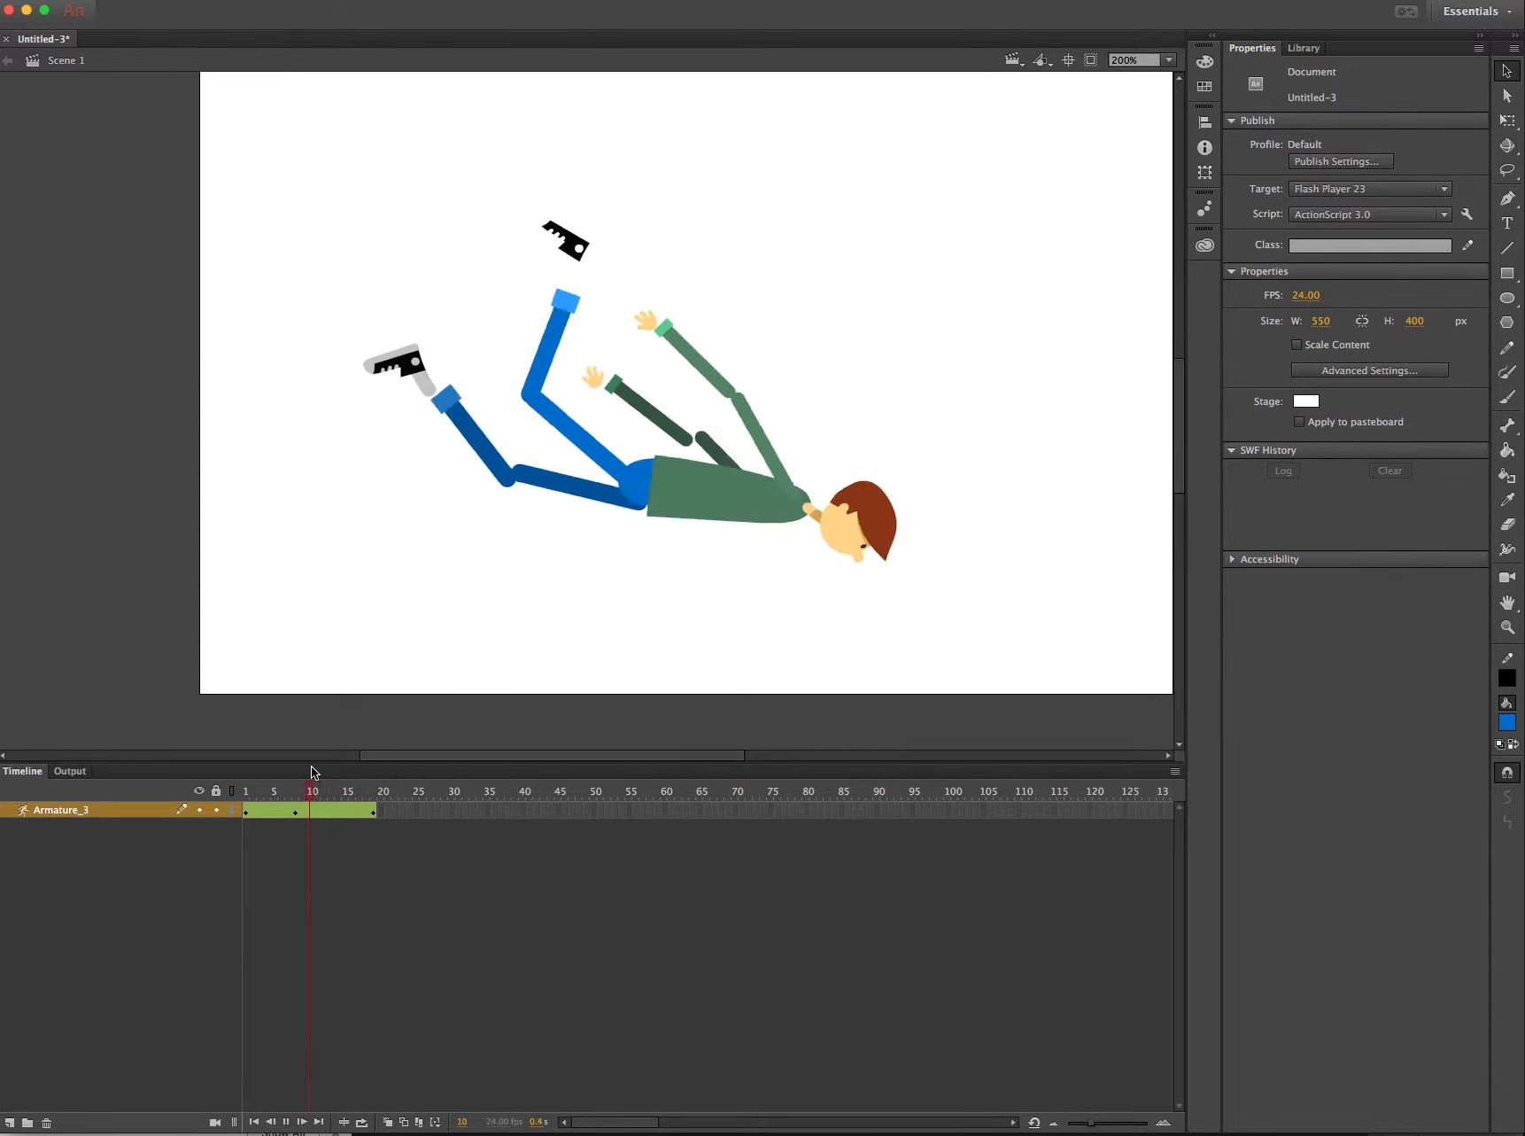
drag(249, 794, 298, 787)
click(296, 813)
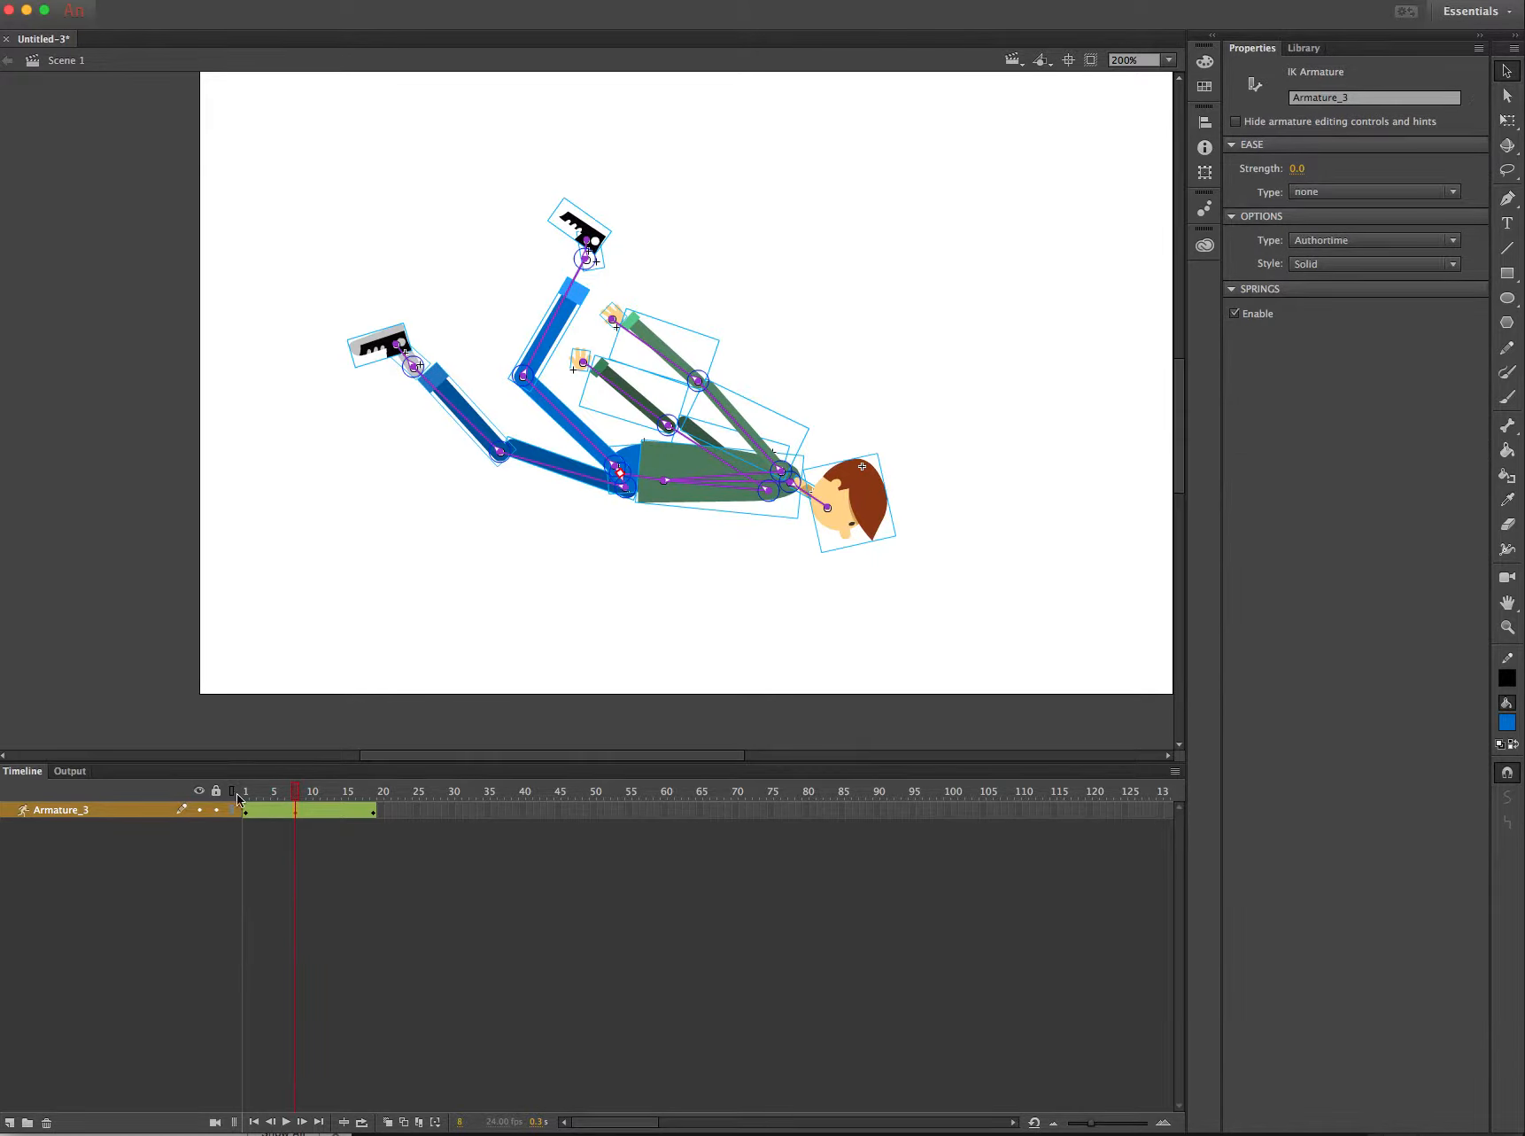
mouse_move(294, 793)
mouse_down()
mouse_move(240, 791)
mouse_move(373, 795)
mouse_move(293, 794)
mouse_up()
- Shorten the armature span to end on frame 13 and move the middle pose to frame 7
click(375, 809)
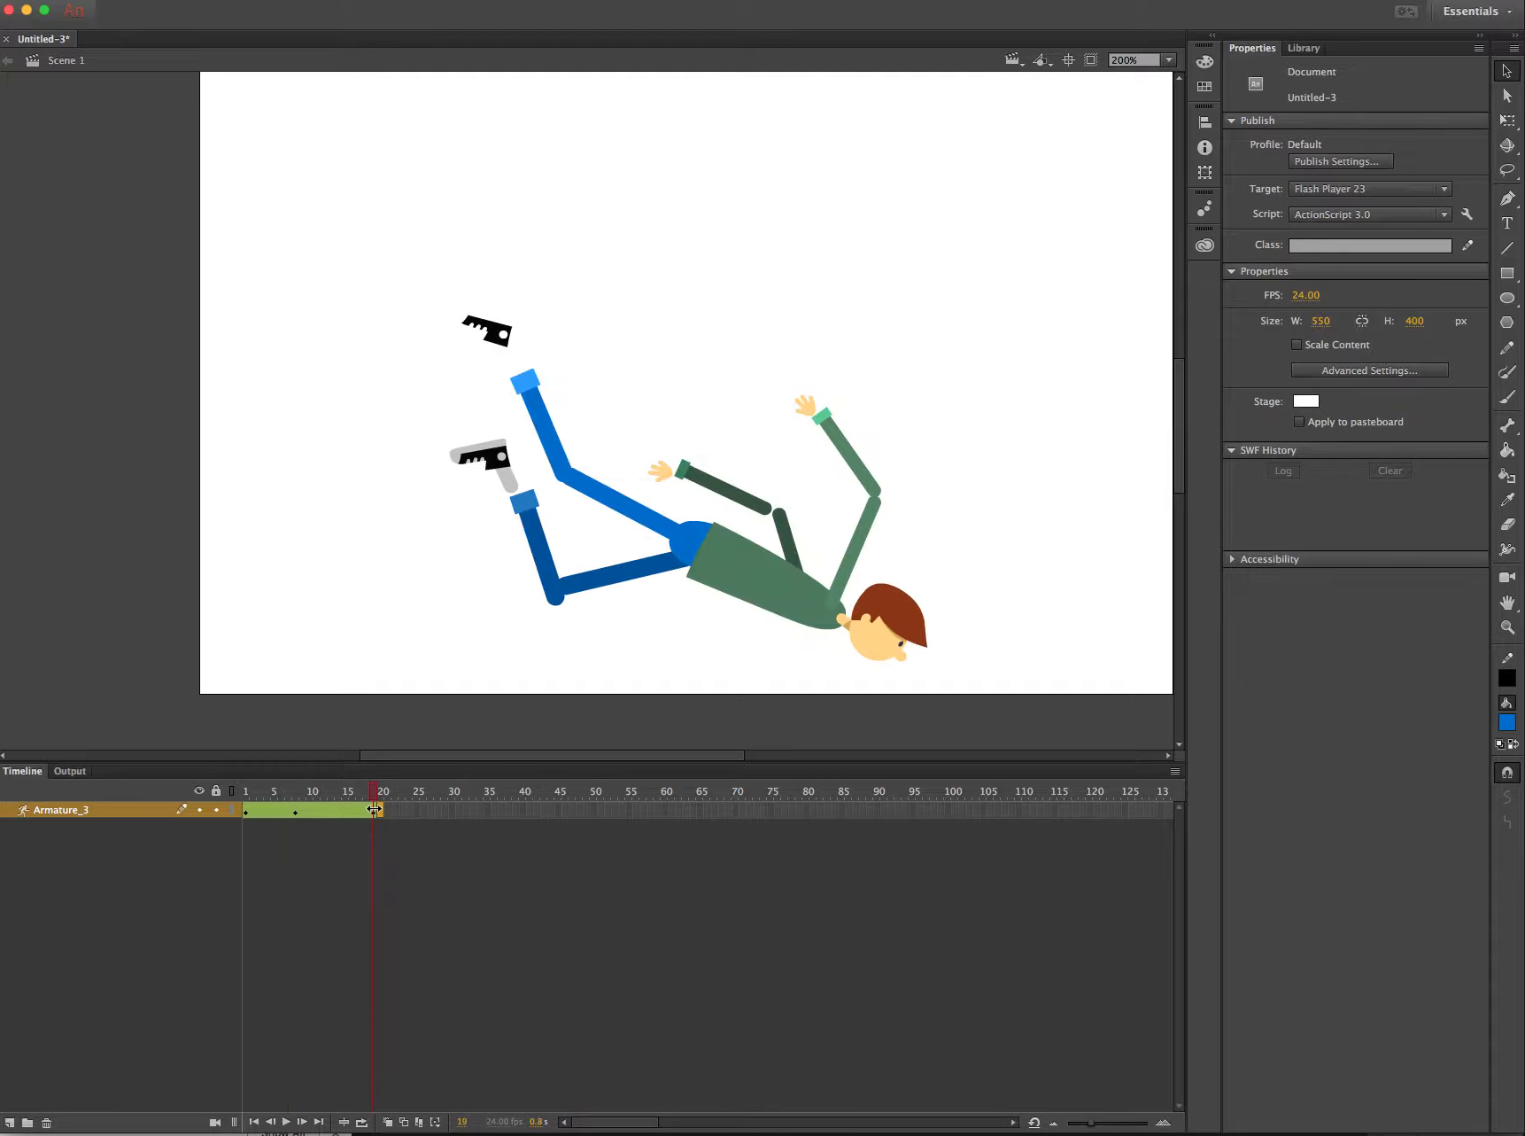
key(shift+F5)
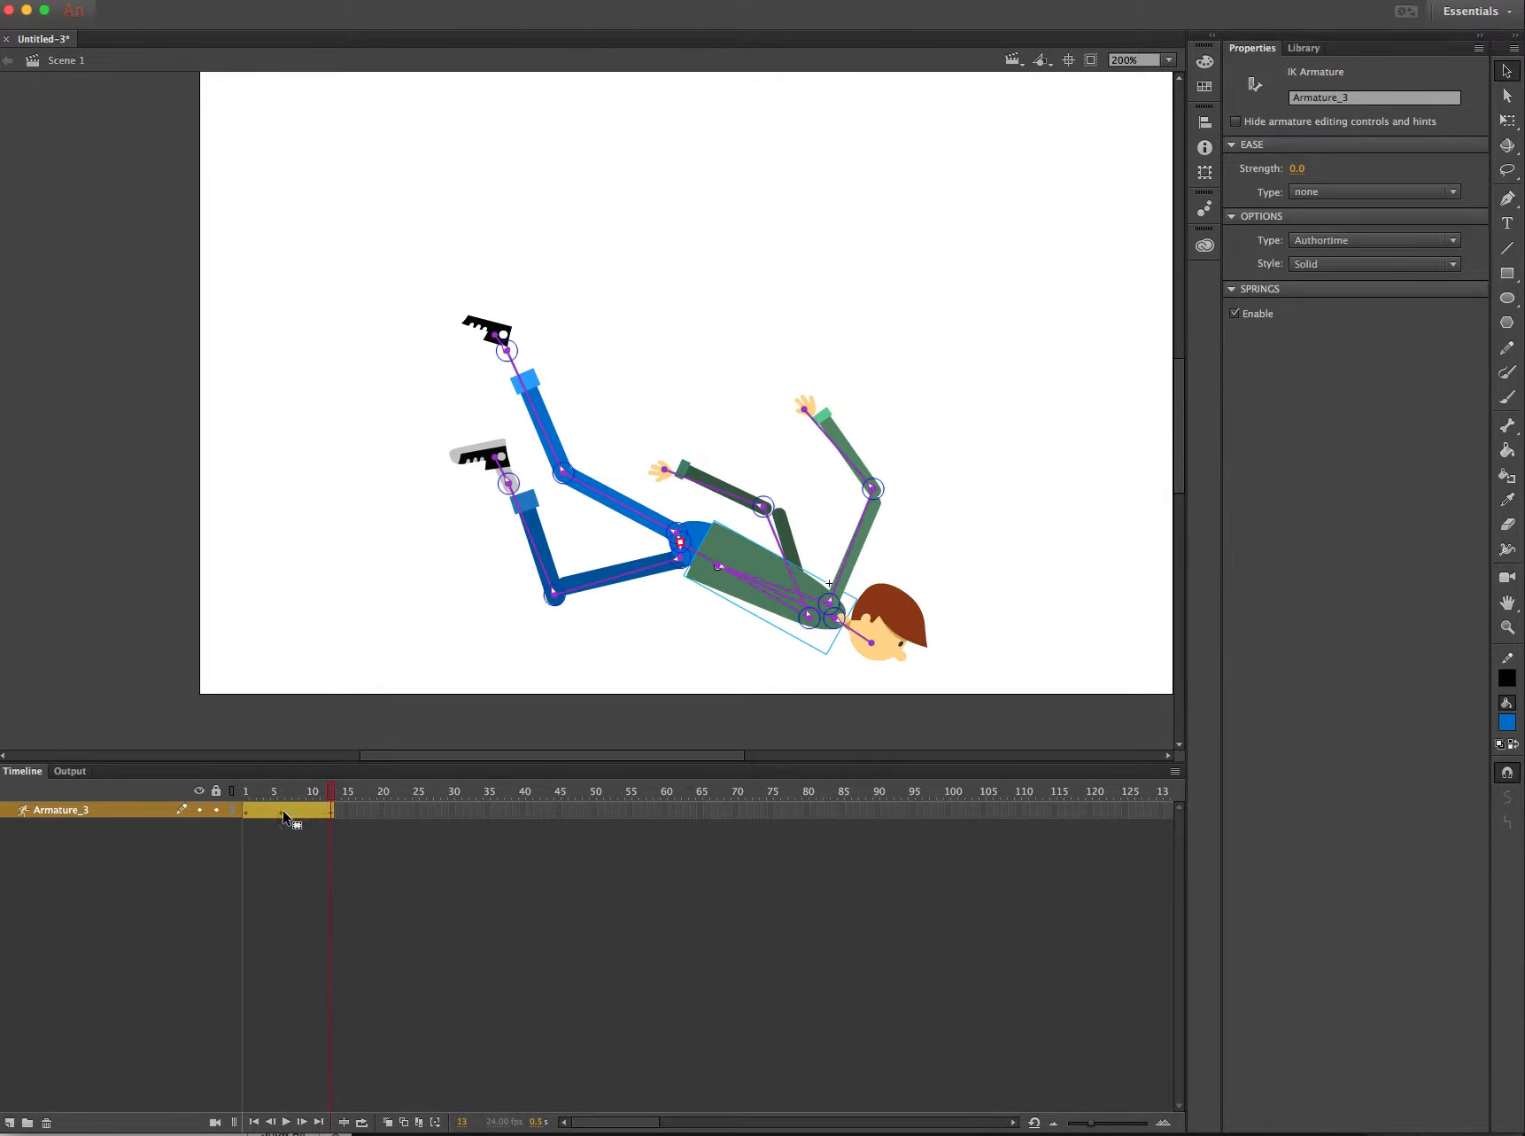
click(284, 811)
click(306, 810)
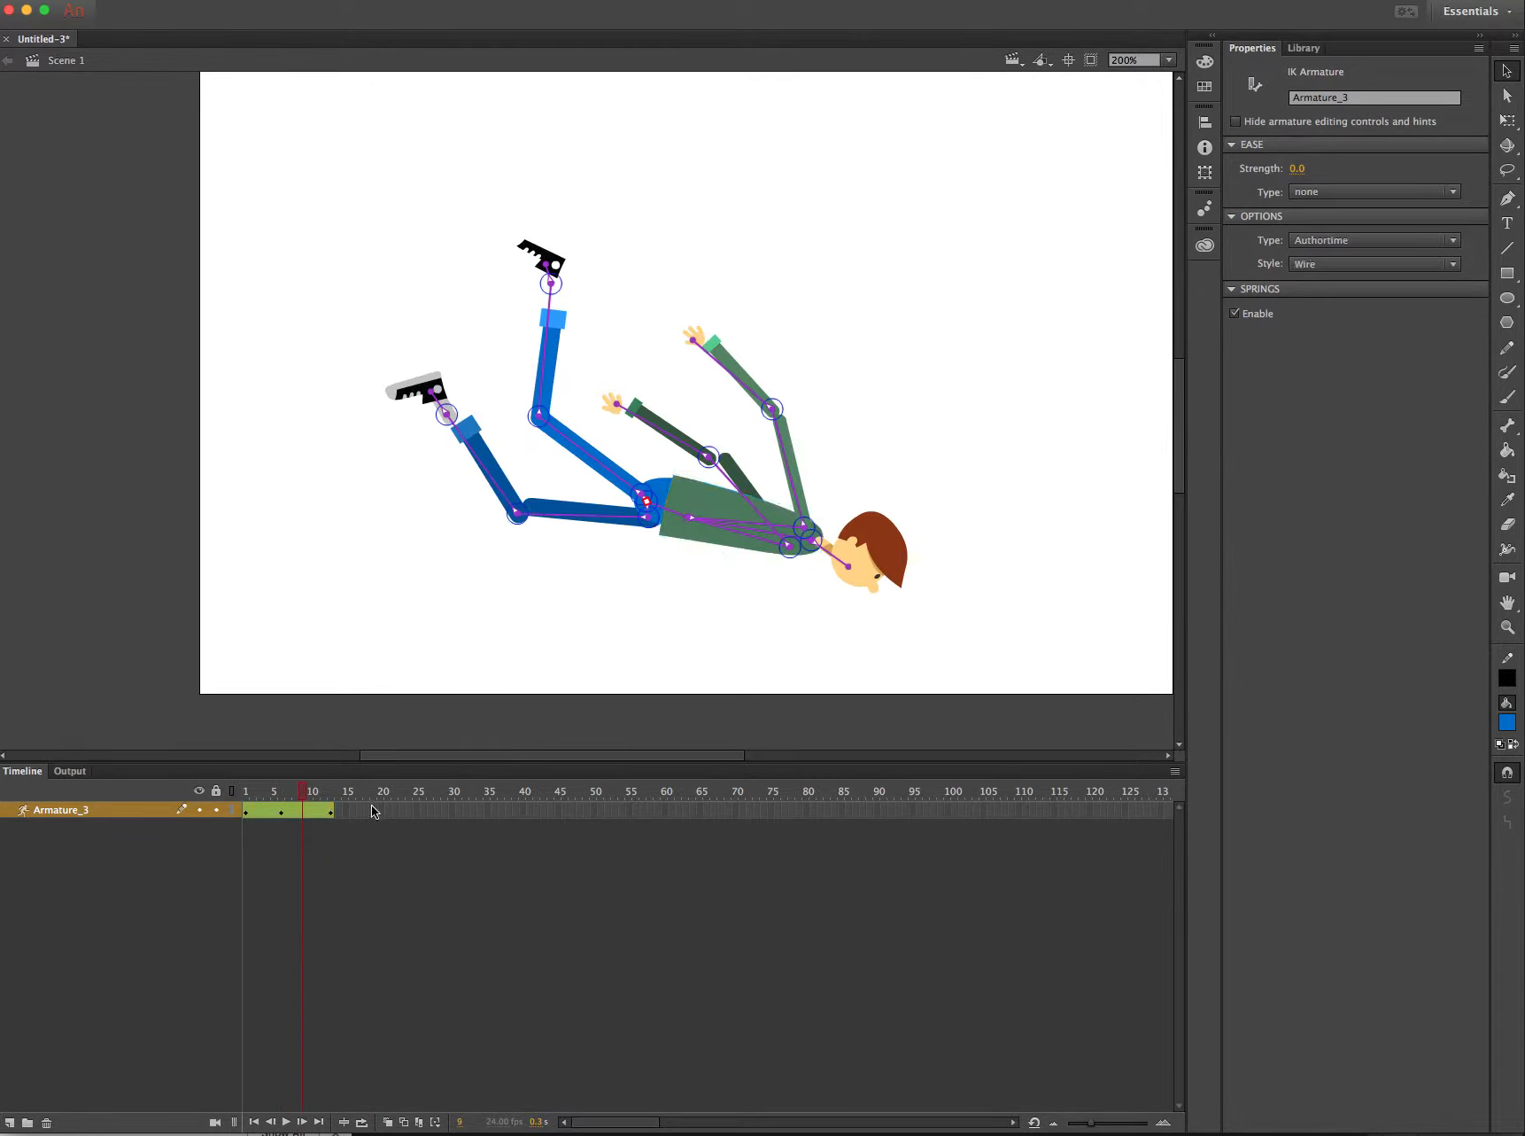
click(373, 810)
click(282, 810)
drag(293, 809, 283, 813)
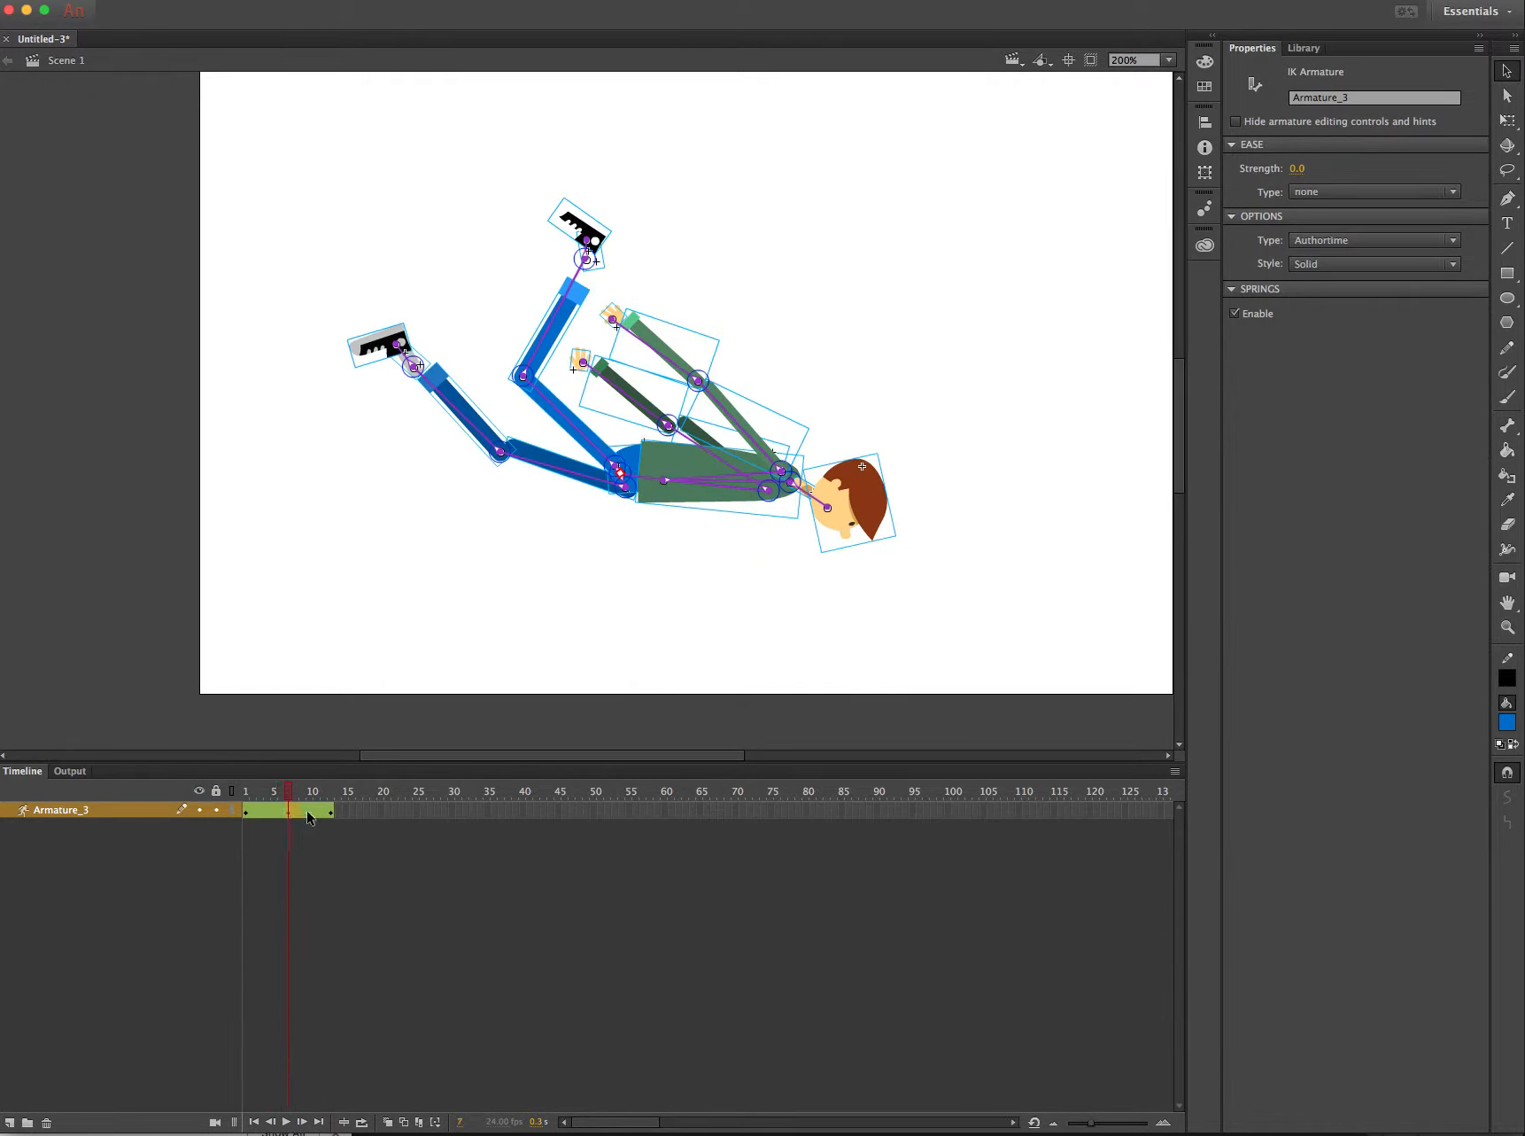
click(309, 815)
- Play the 13-frame fall from frame 1 to check its speed
click(249, 797)
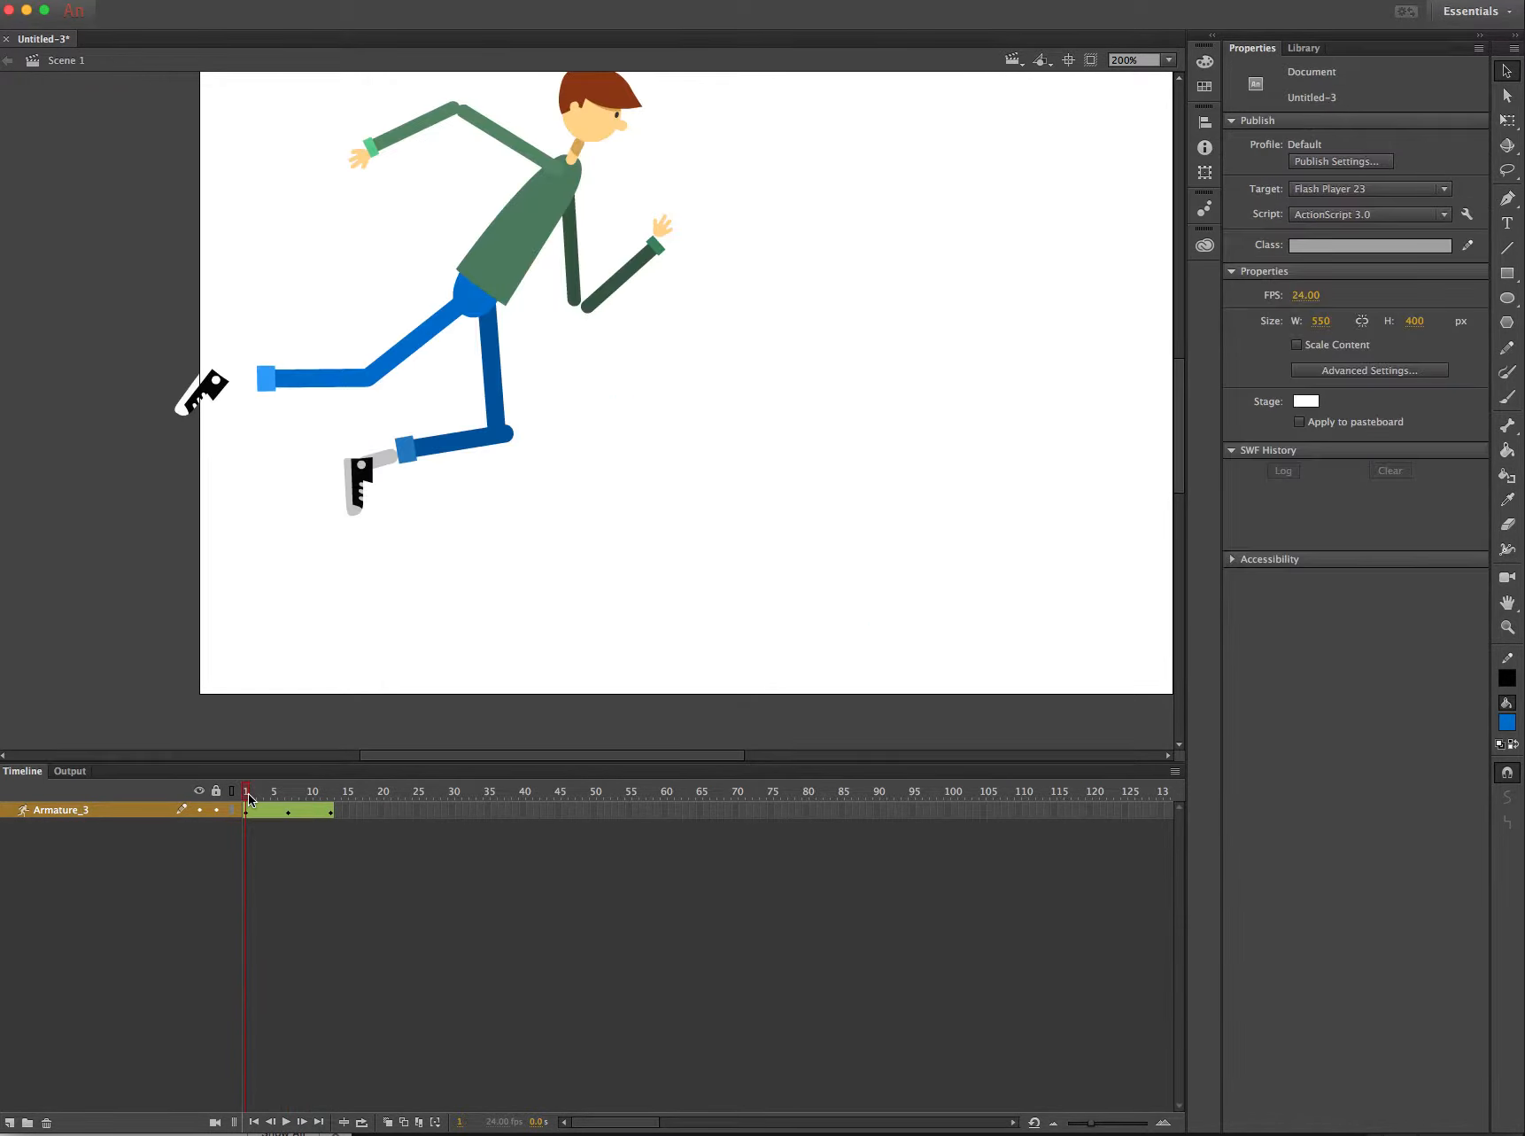
click(286, 1122)
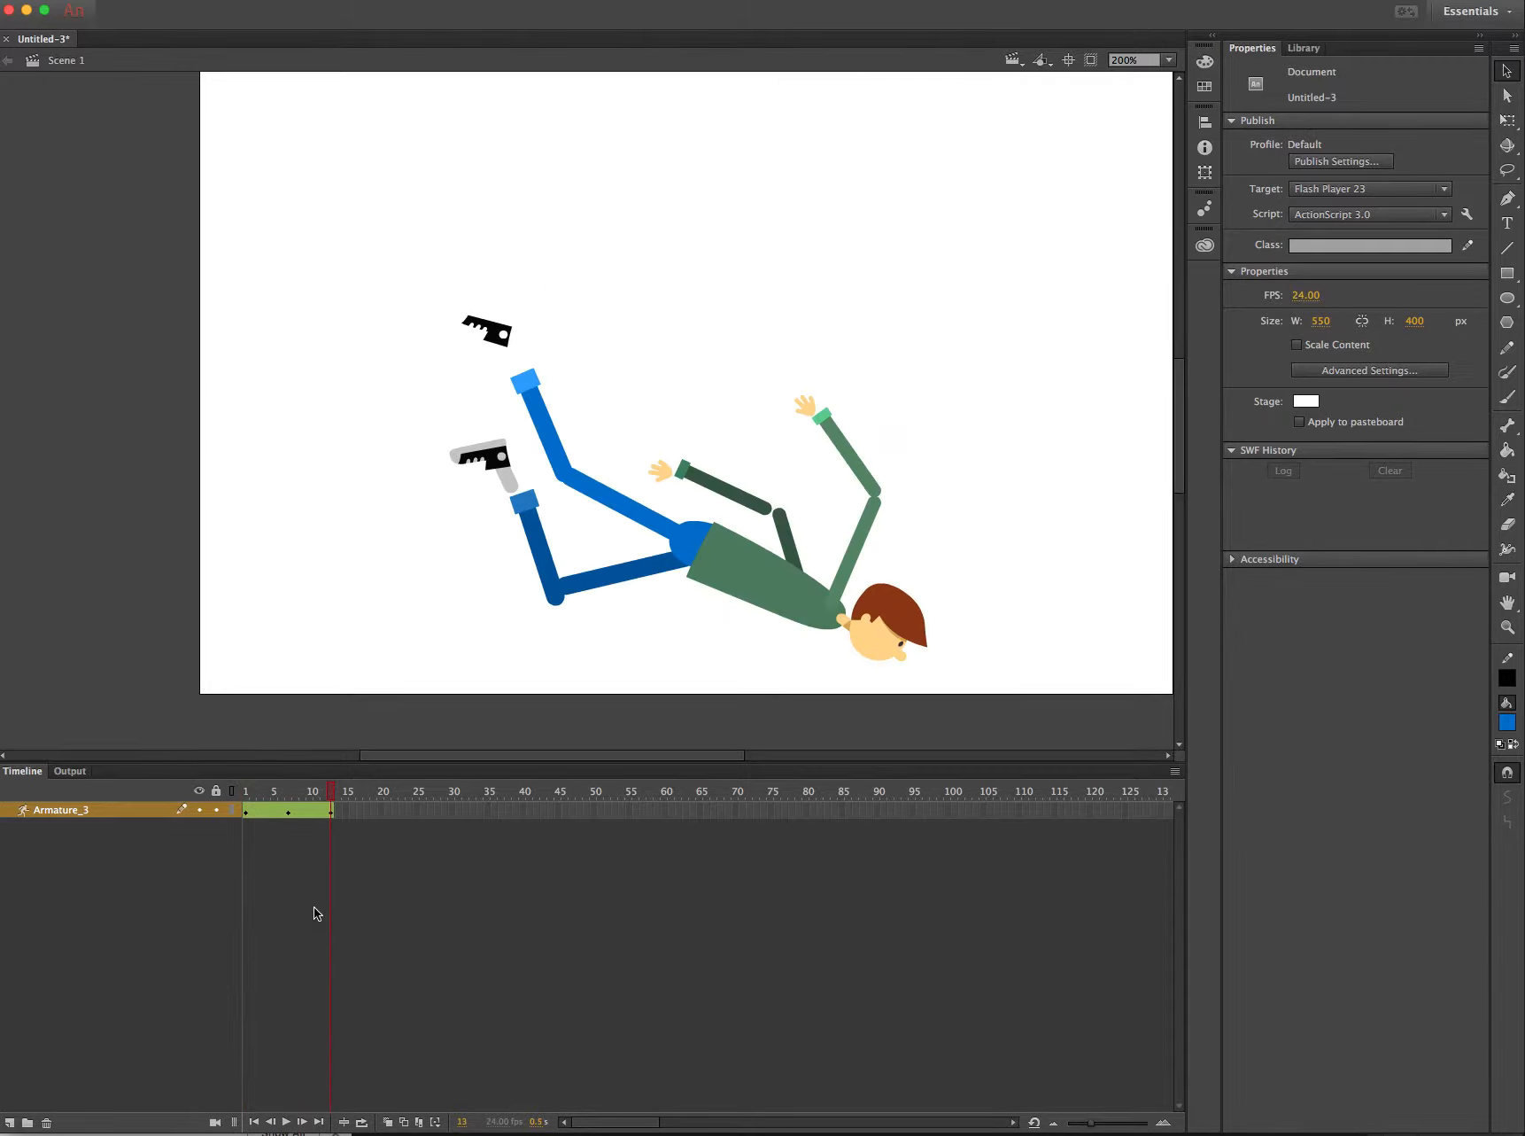
key(Return)
key(Return)
- Turn on loop playback, extend the loop range to cover frames 1 to 13, and preview the looping animation
click(362, 1122)
key(Return)
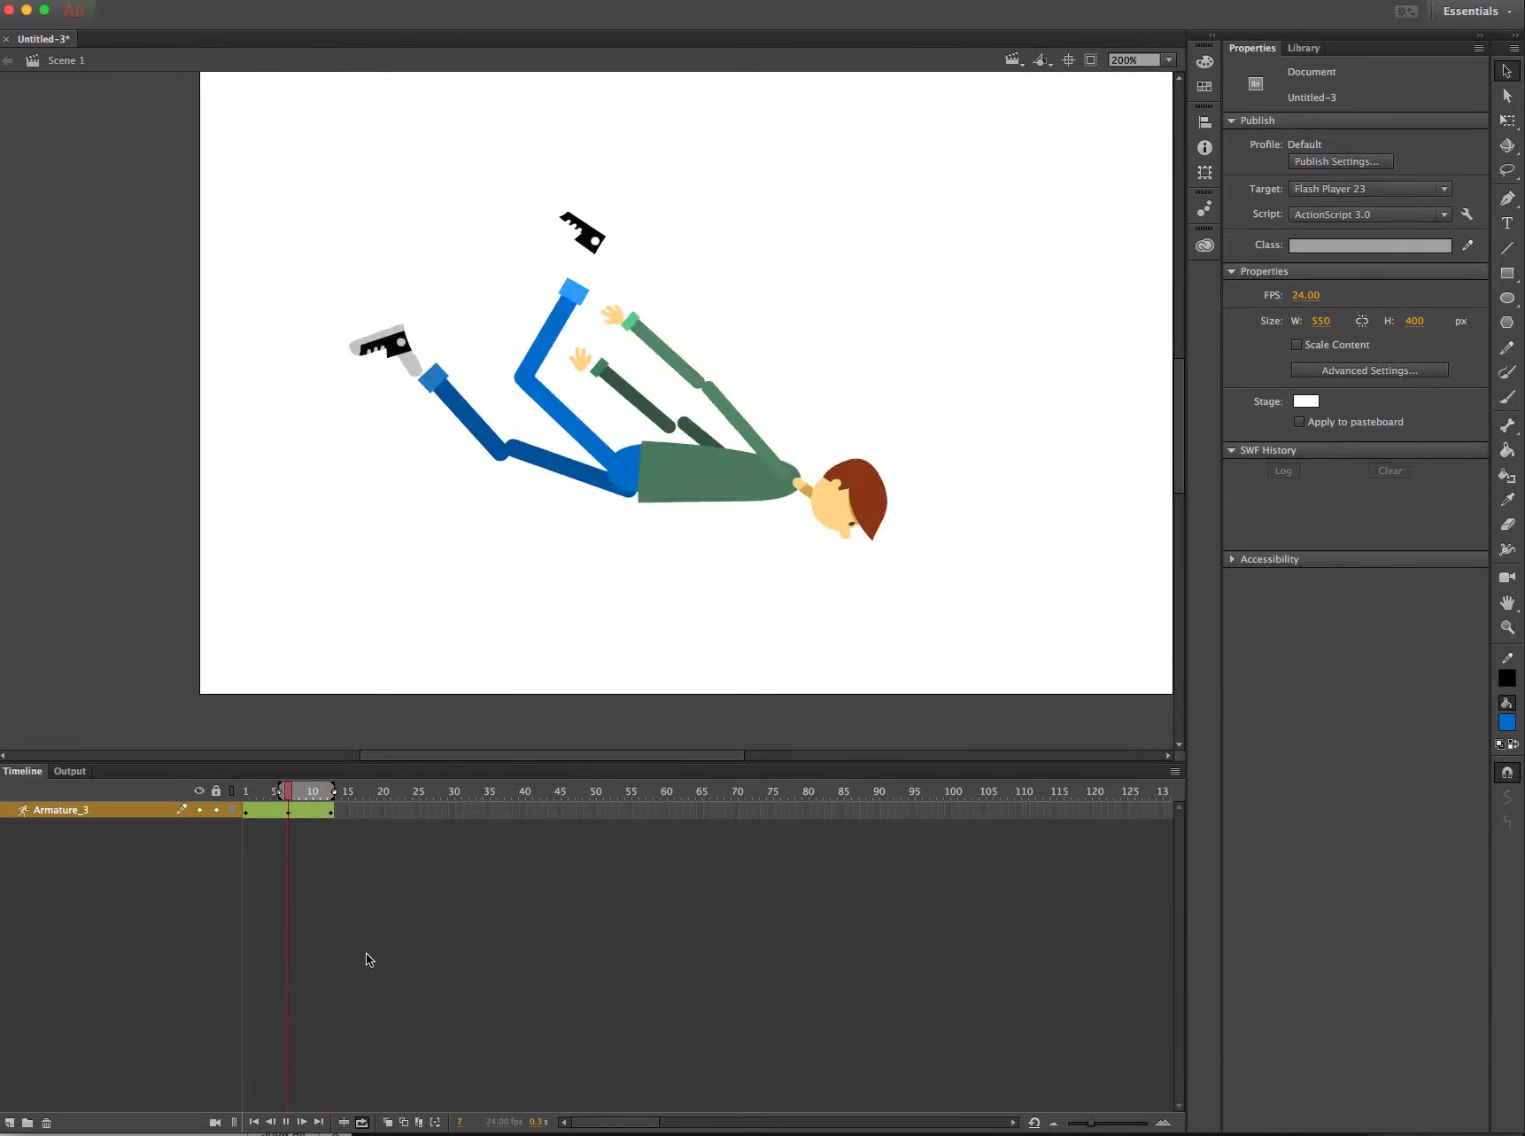
drag(279, 790, 236, 789)
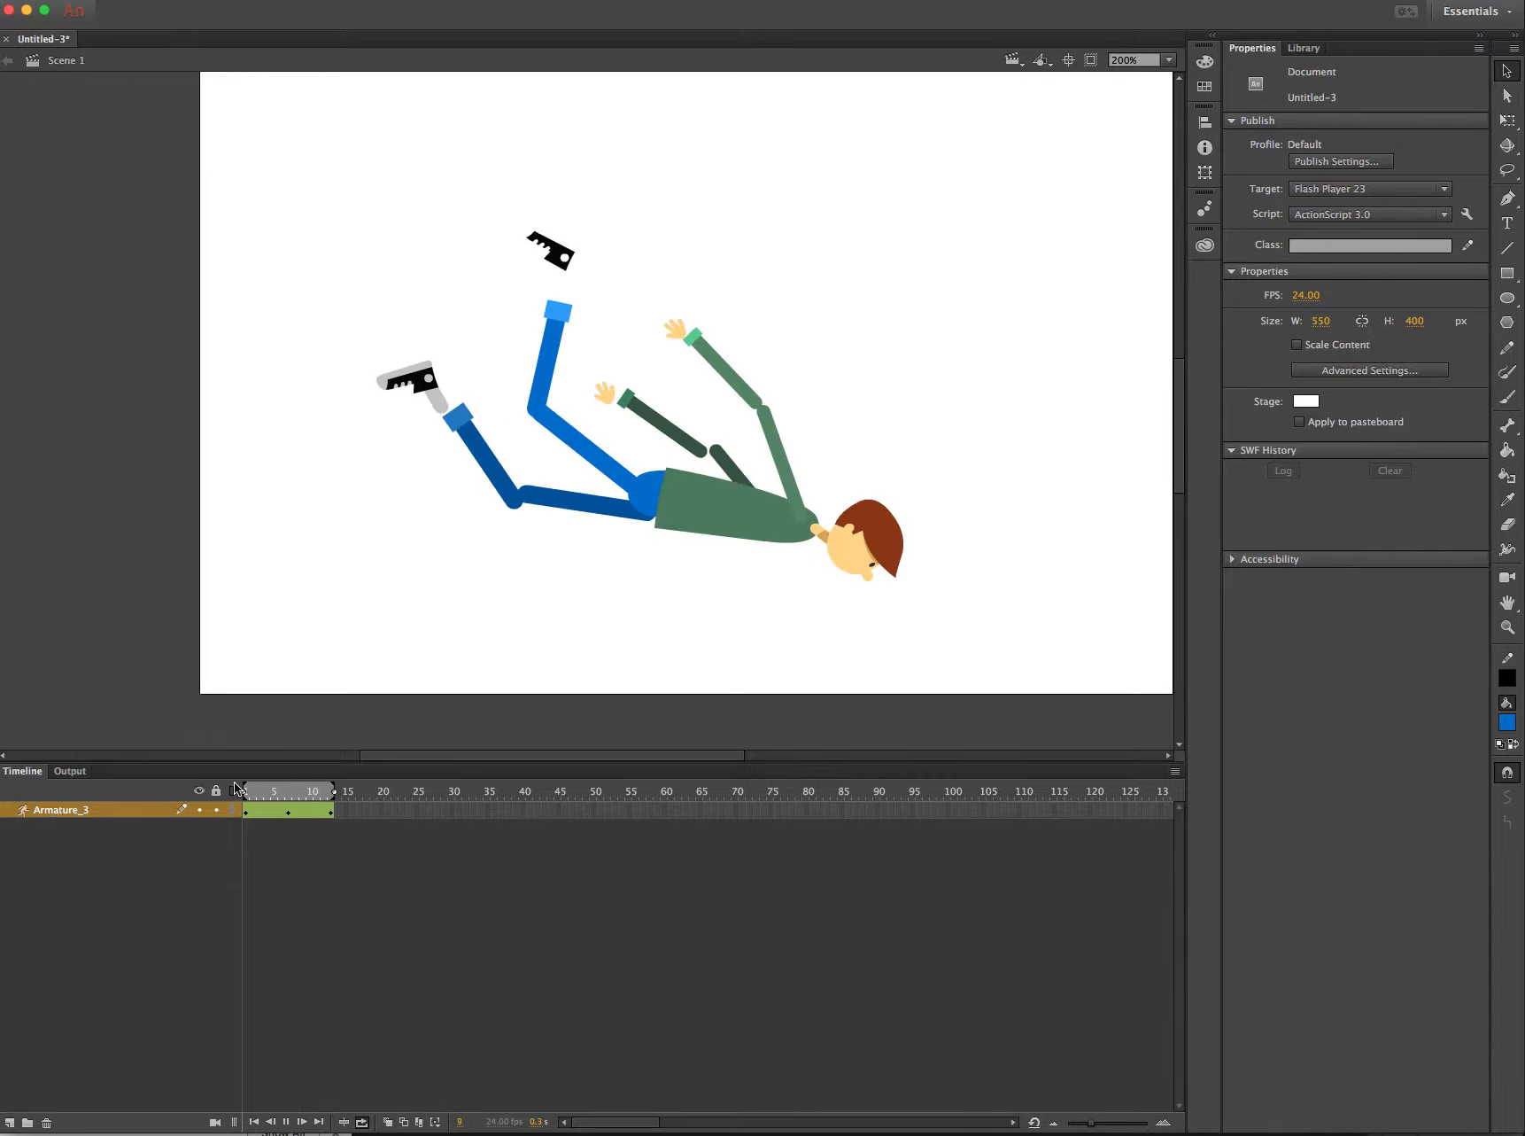
key(Return)
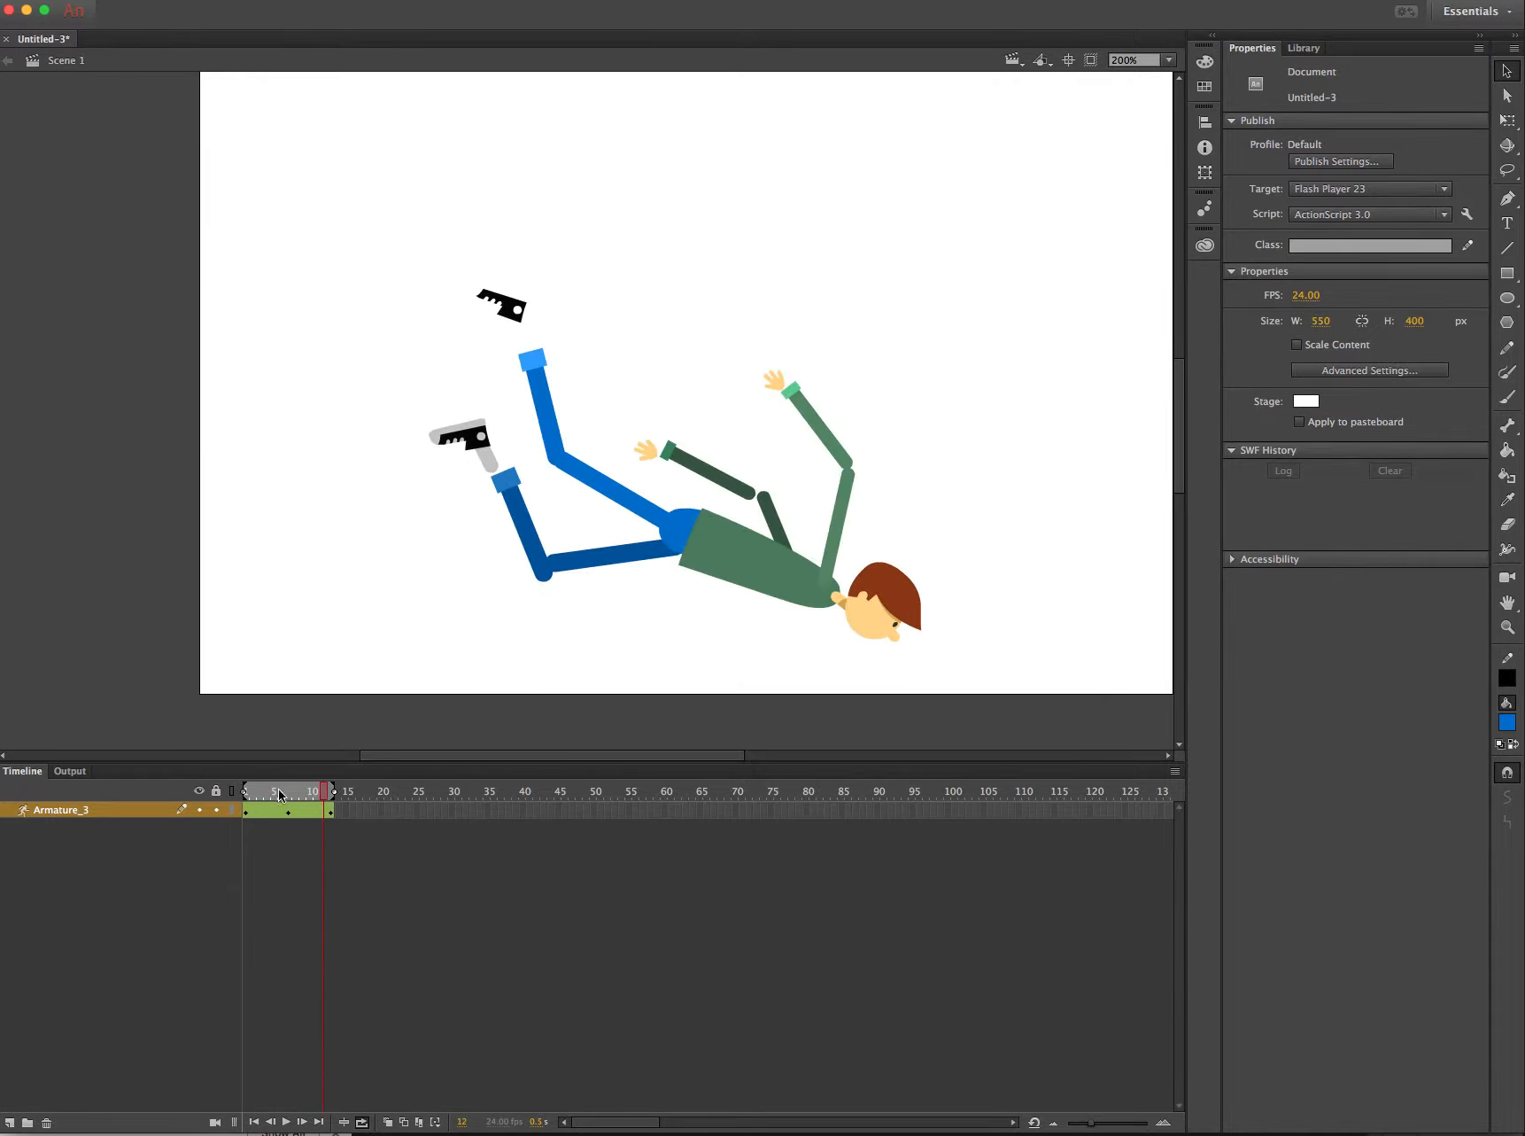
- Turn off loop playback and scrub from frame 1 to the pose at frame 13
click(361, 1123)
click(249, 812)
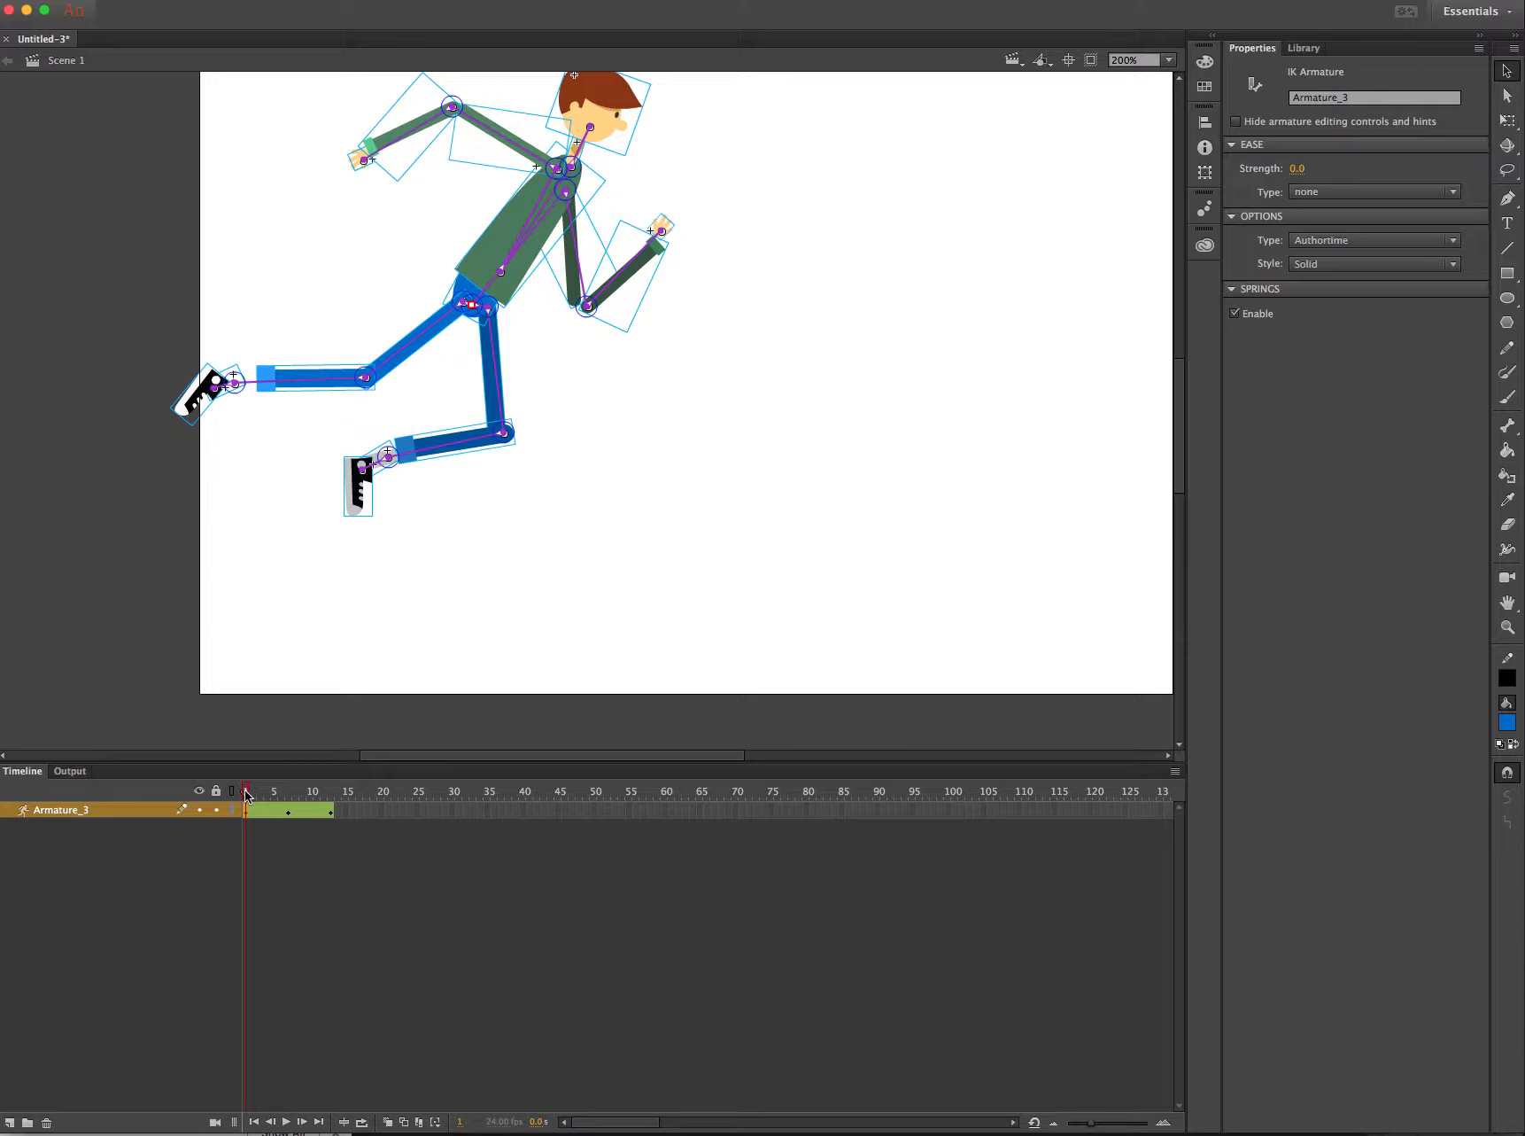
drag(246, 794, 343, 788)
- At frame 13, rotate the torso further downward, tilt the head up and raise the far leg with its foot angled back
click(730, 572)
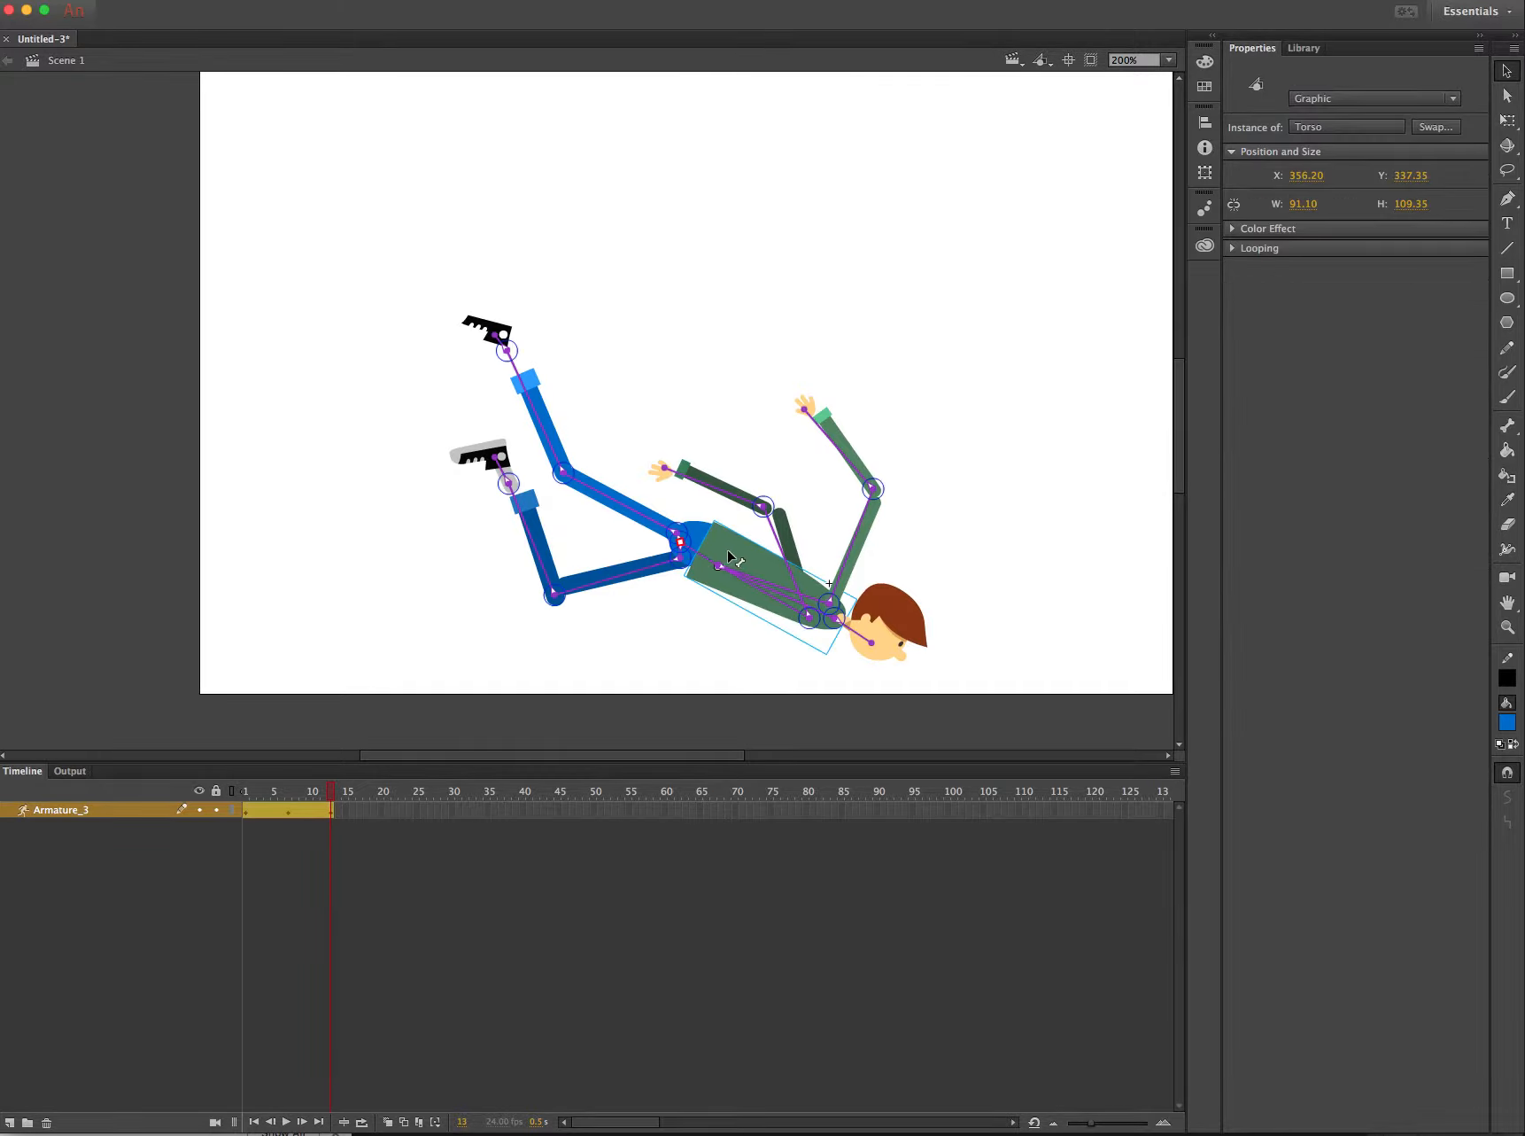
click(692, 542)
mouse_move(694, 538)
mouse_down()
mouse_move(670, 553)
mouse_move(696, 539)
mouse_up()
click(881, 613)
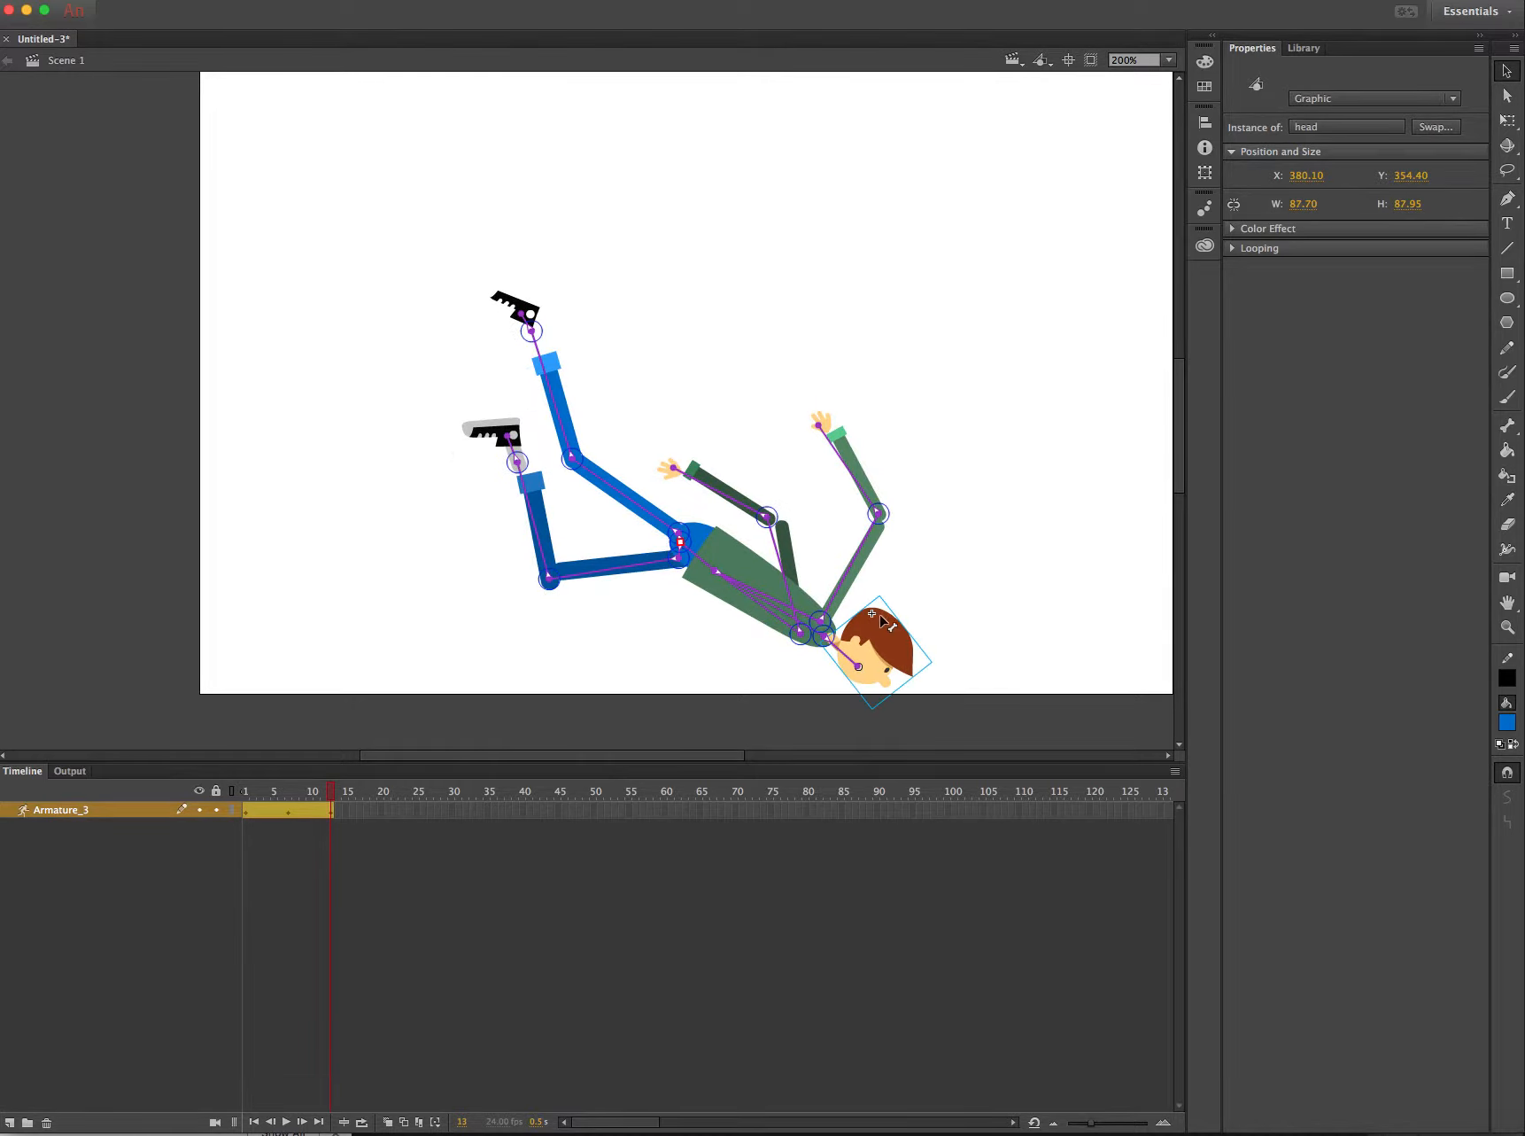
drag(879, 613, 880, 591)
click(824, 651)
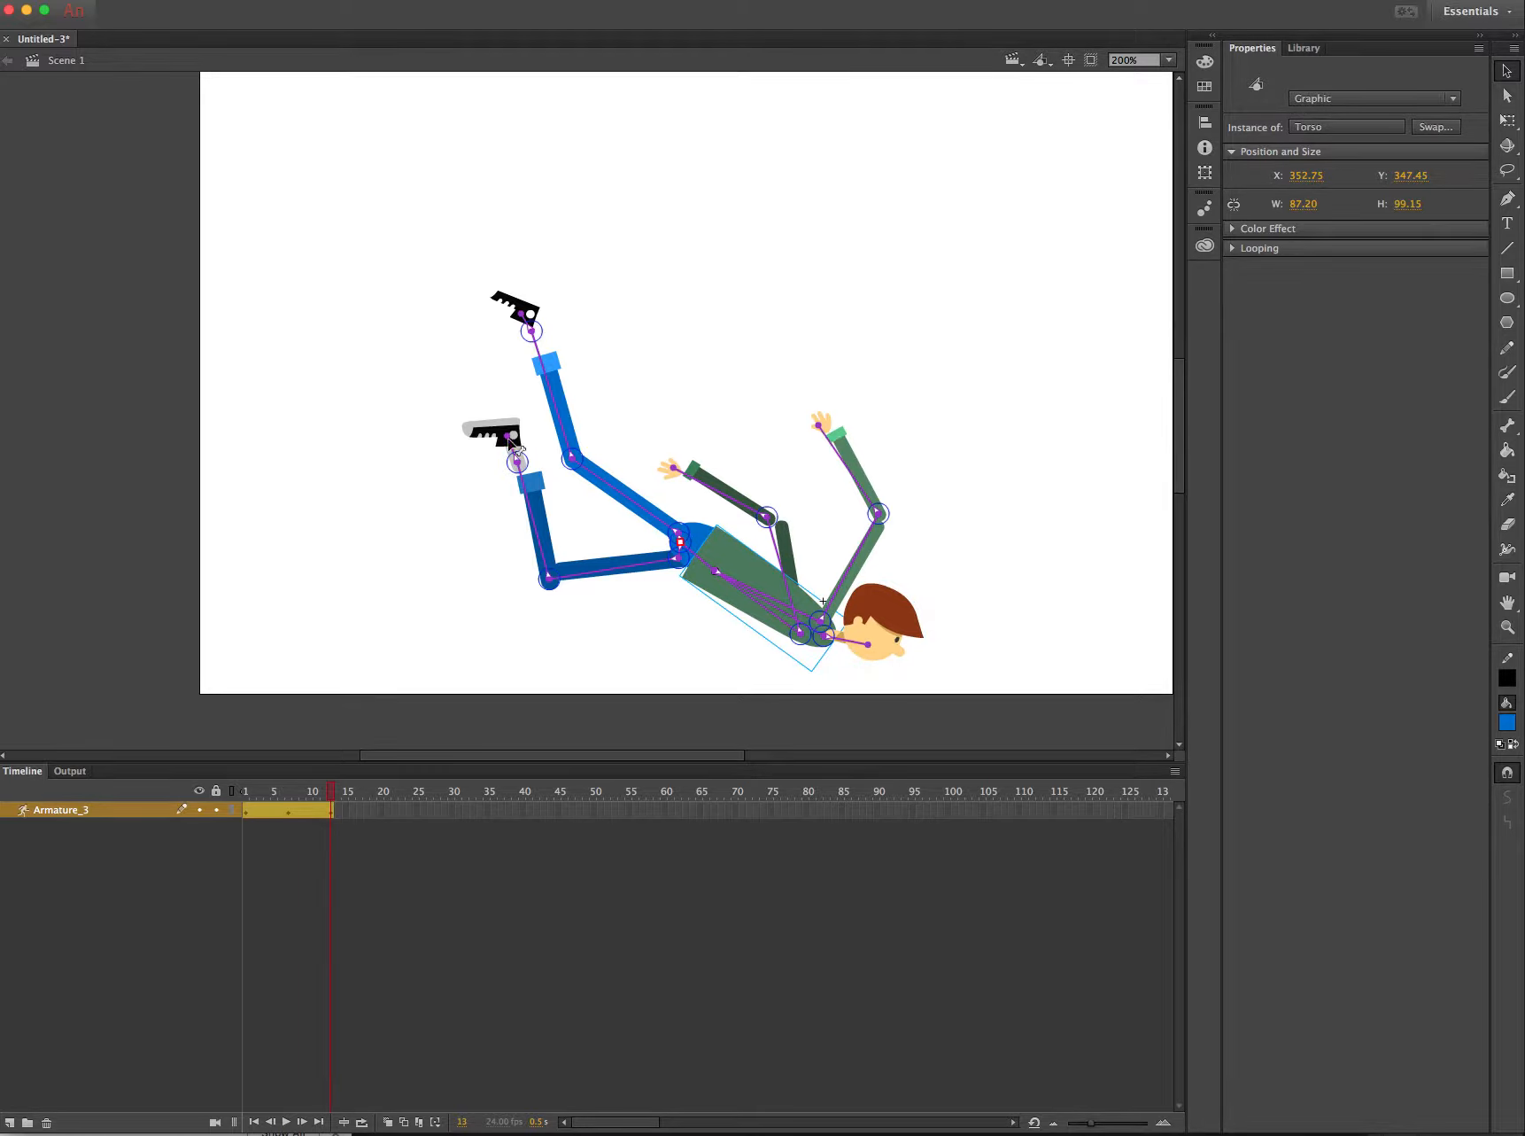
mouse_move(521, 459)
mouse_down()
mouse_move(491, 472)
mouse_move(486, 439)
mouse_move(501, 438)
mouse_up()
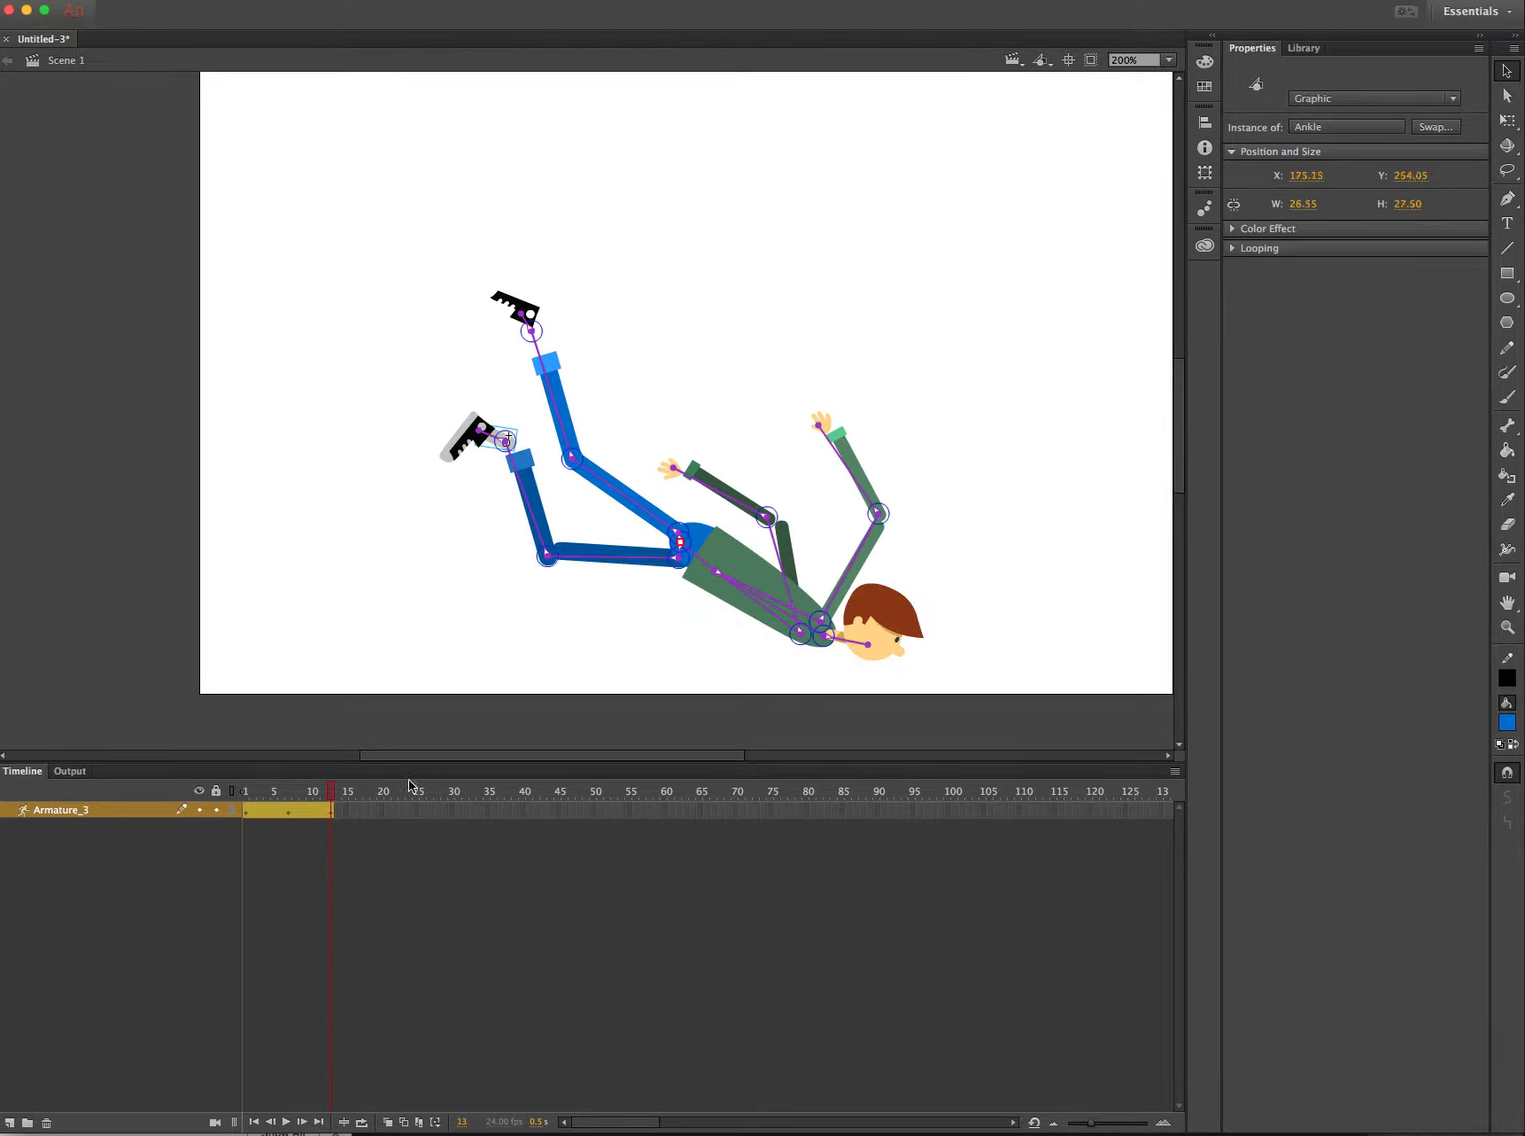
- Extend the armature span to frame 19
click(374, 811)
right_click(371, 810)
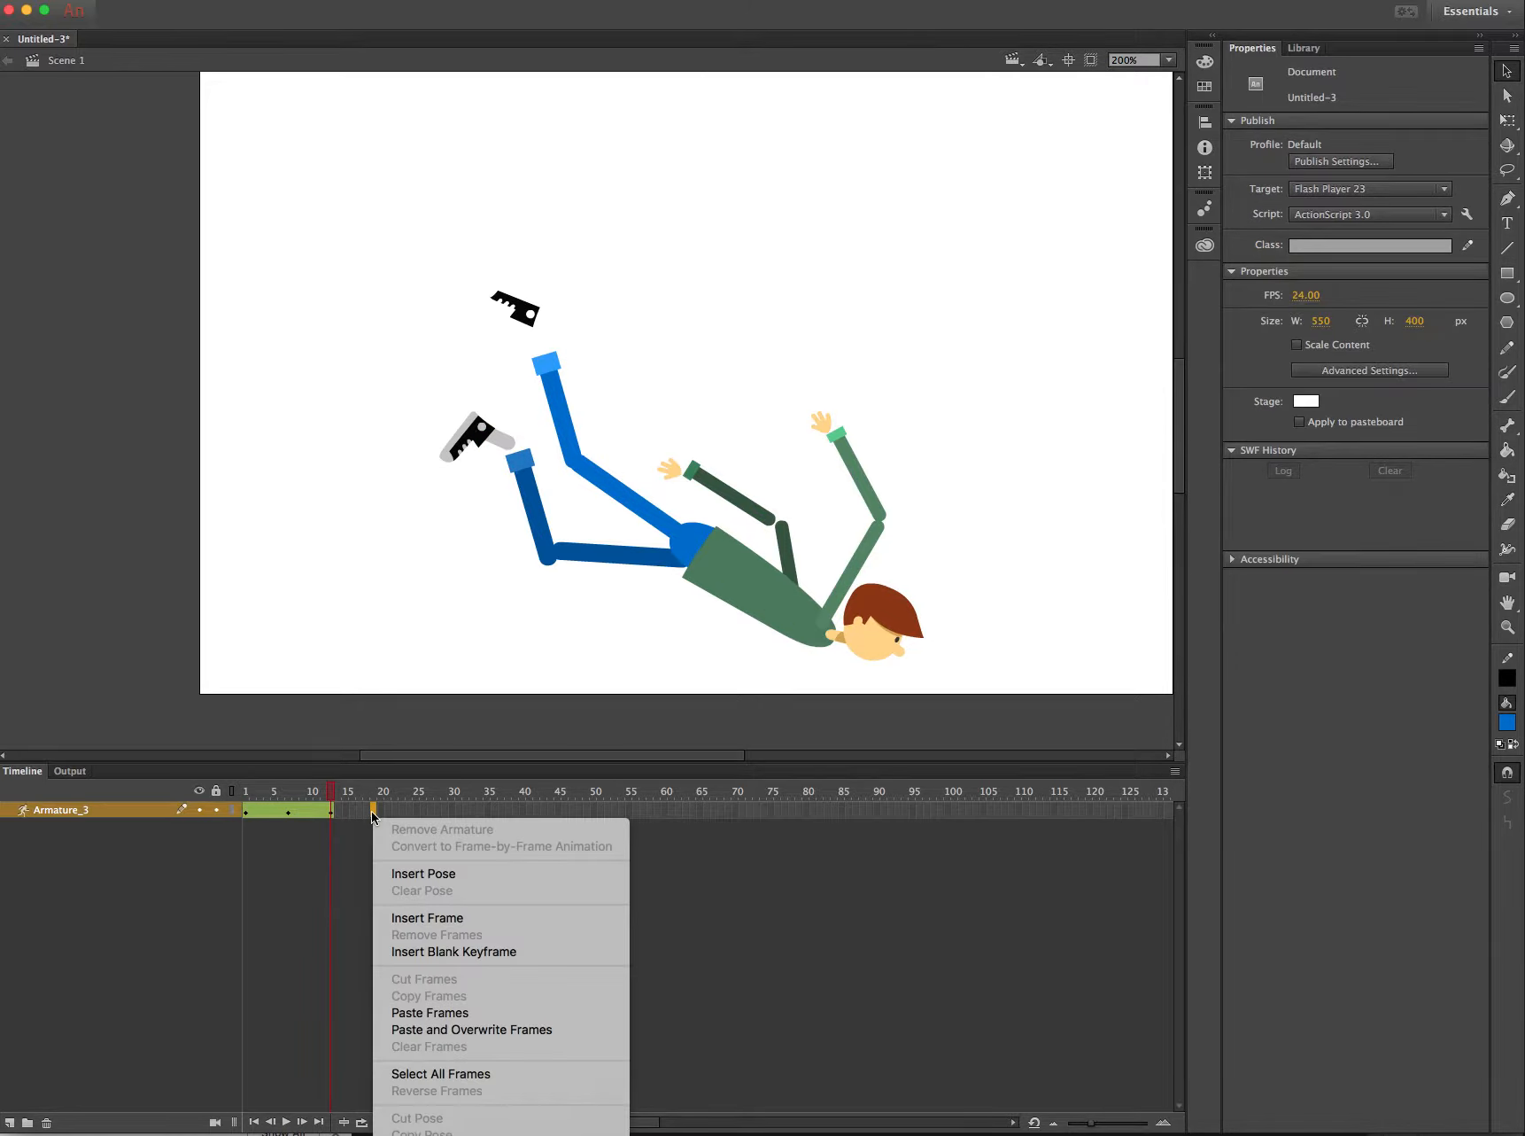
click(420, 921)
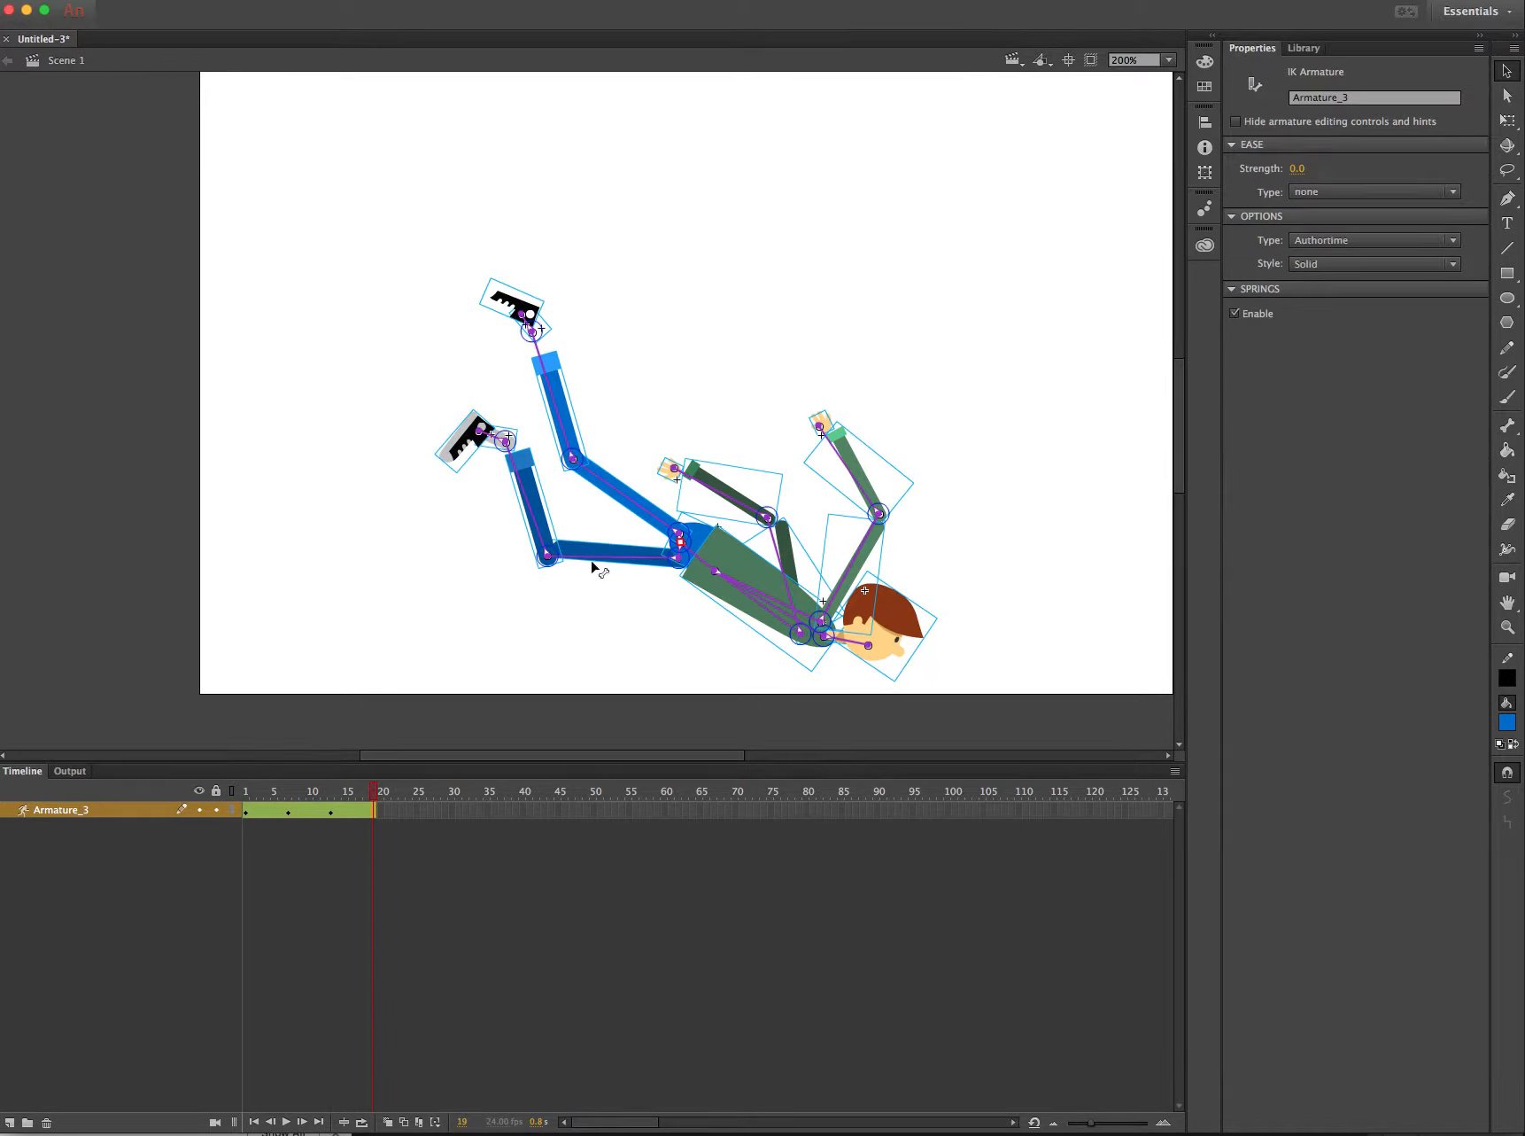
- Pose the figure flat at frame 19, with the torso level, both legs stretched back and the near arm along the body
drag(694, 569, 597, 484)
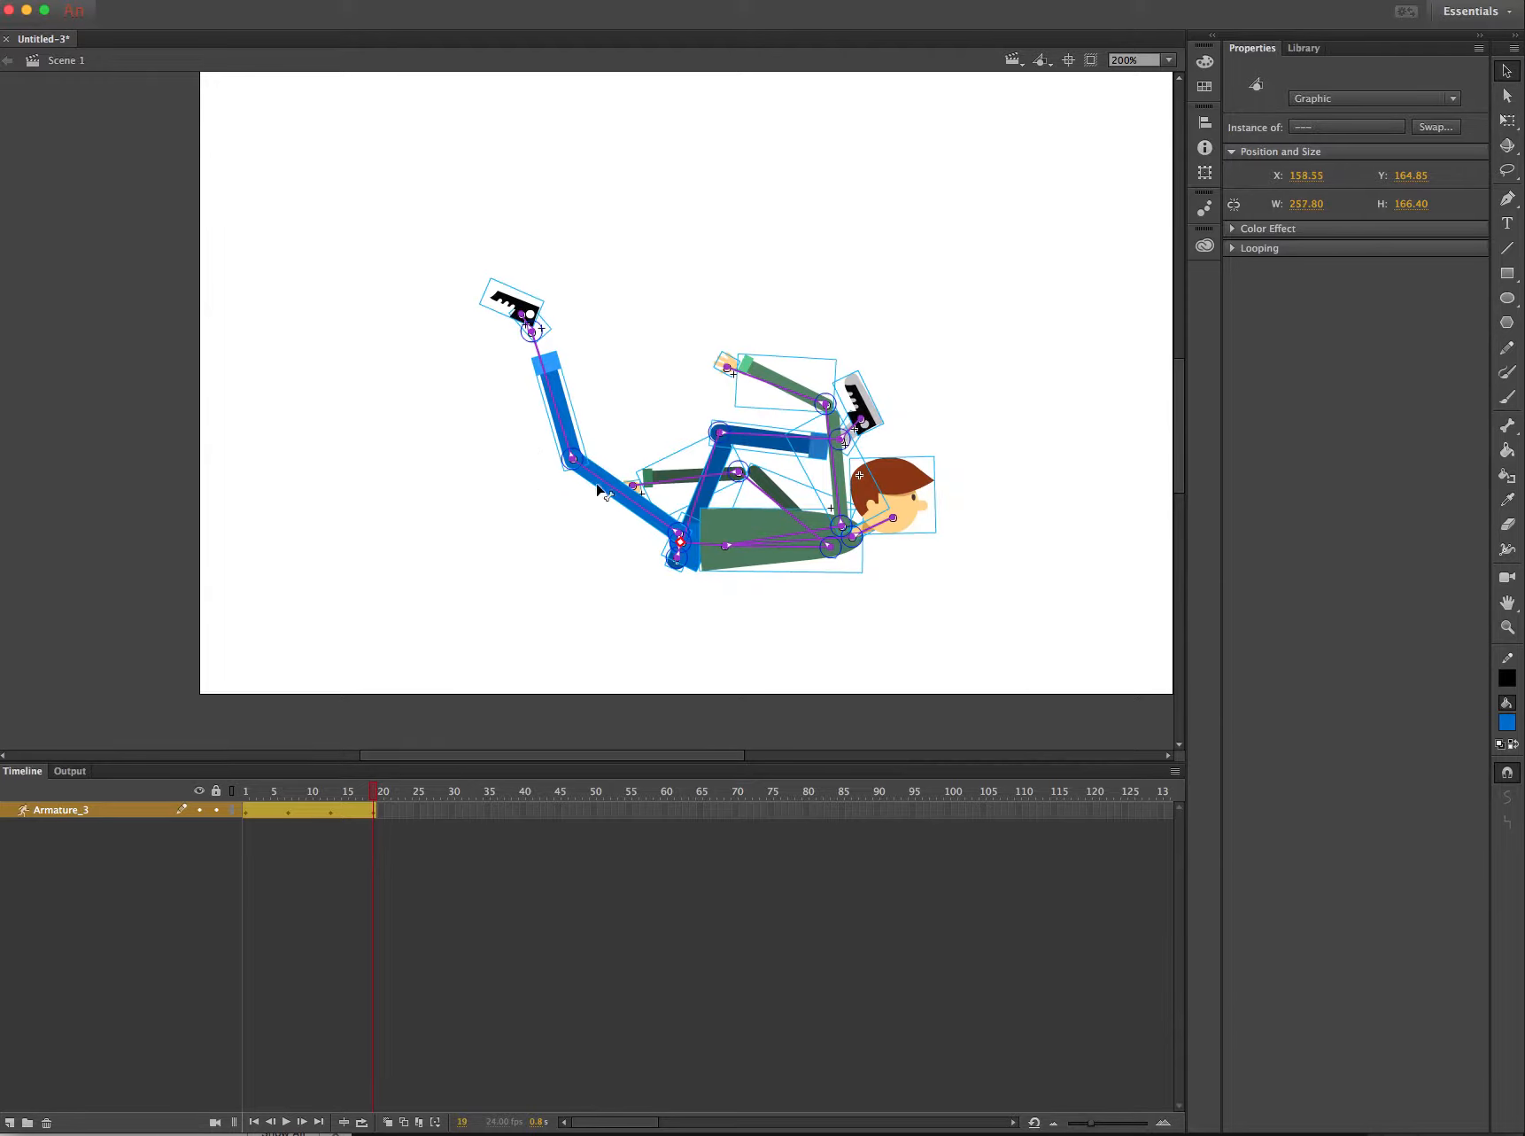
key(super+z)
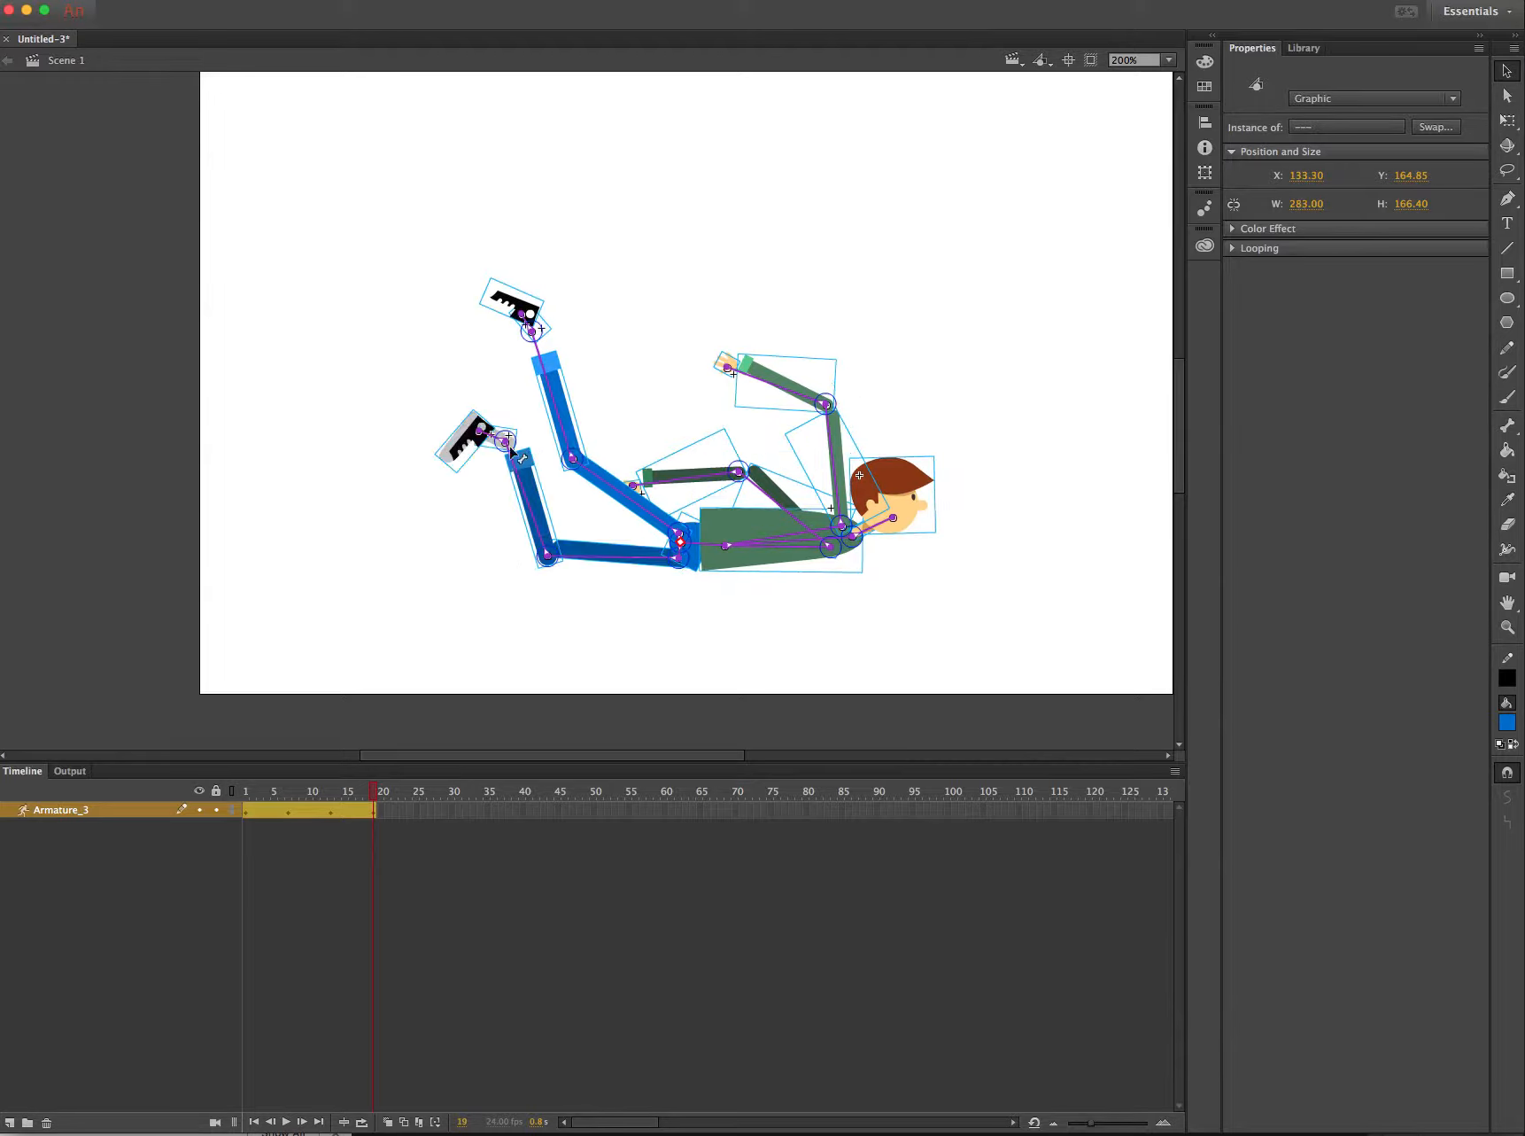
drag(471, 443, 283, 548)
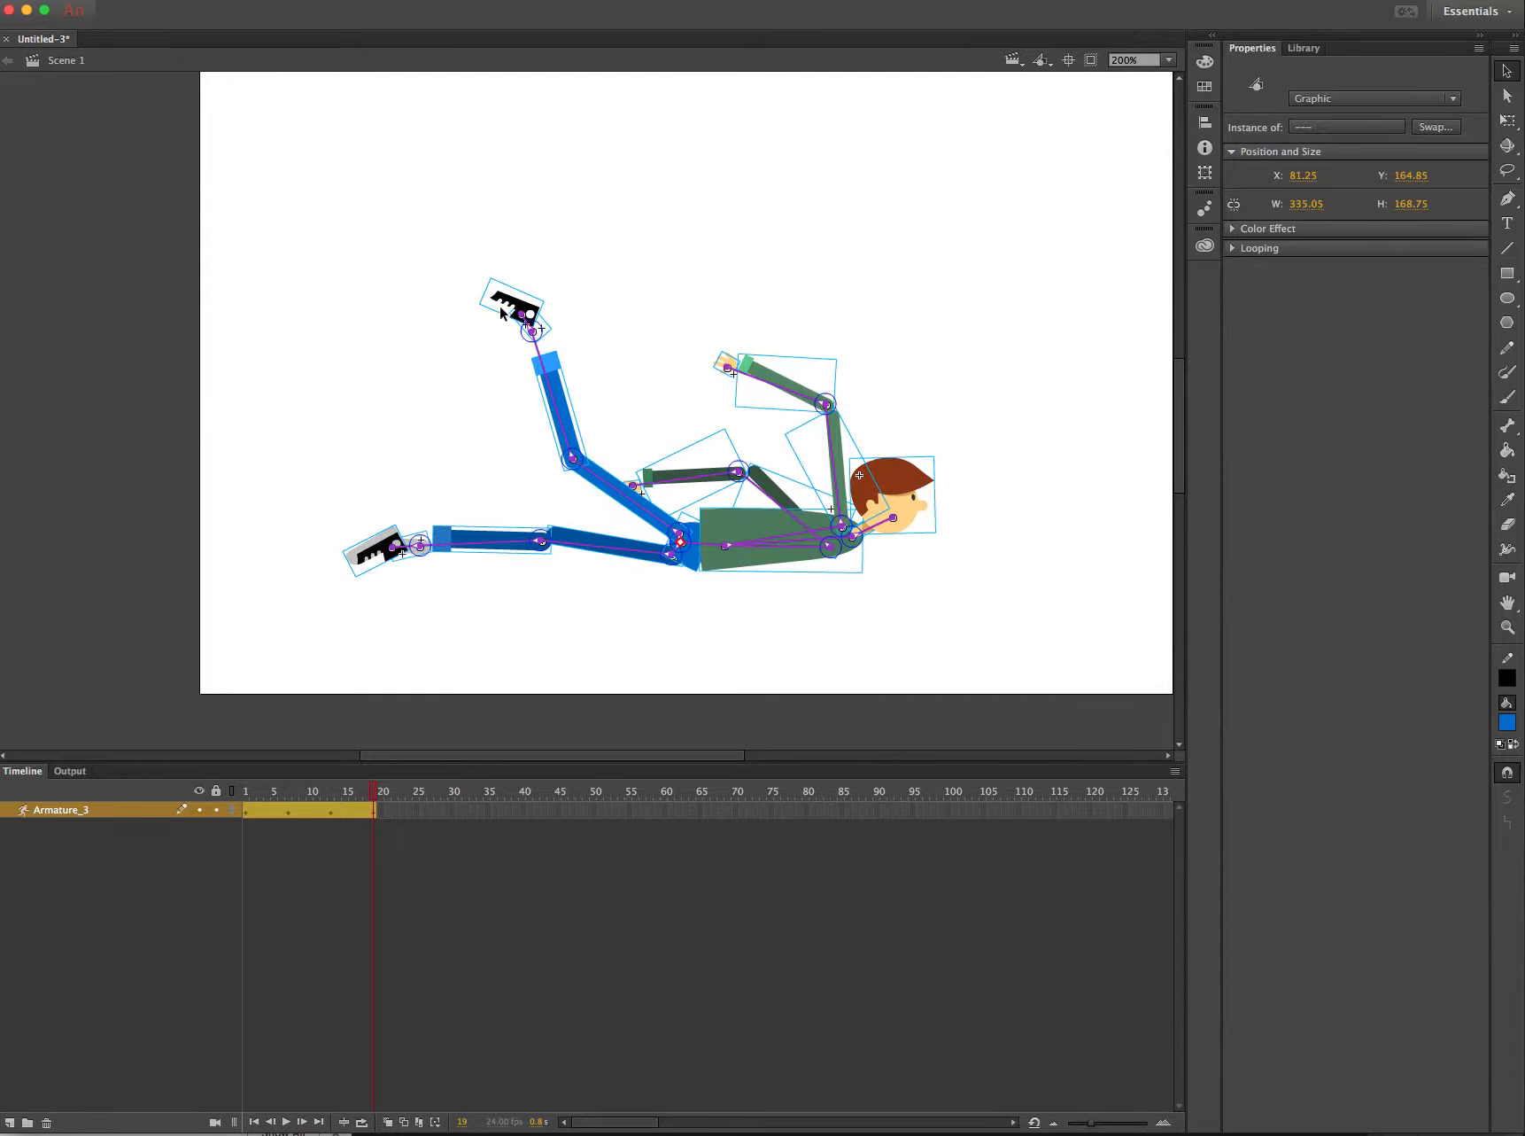
drag(529, 318, 409, 501)
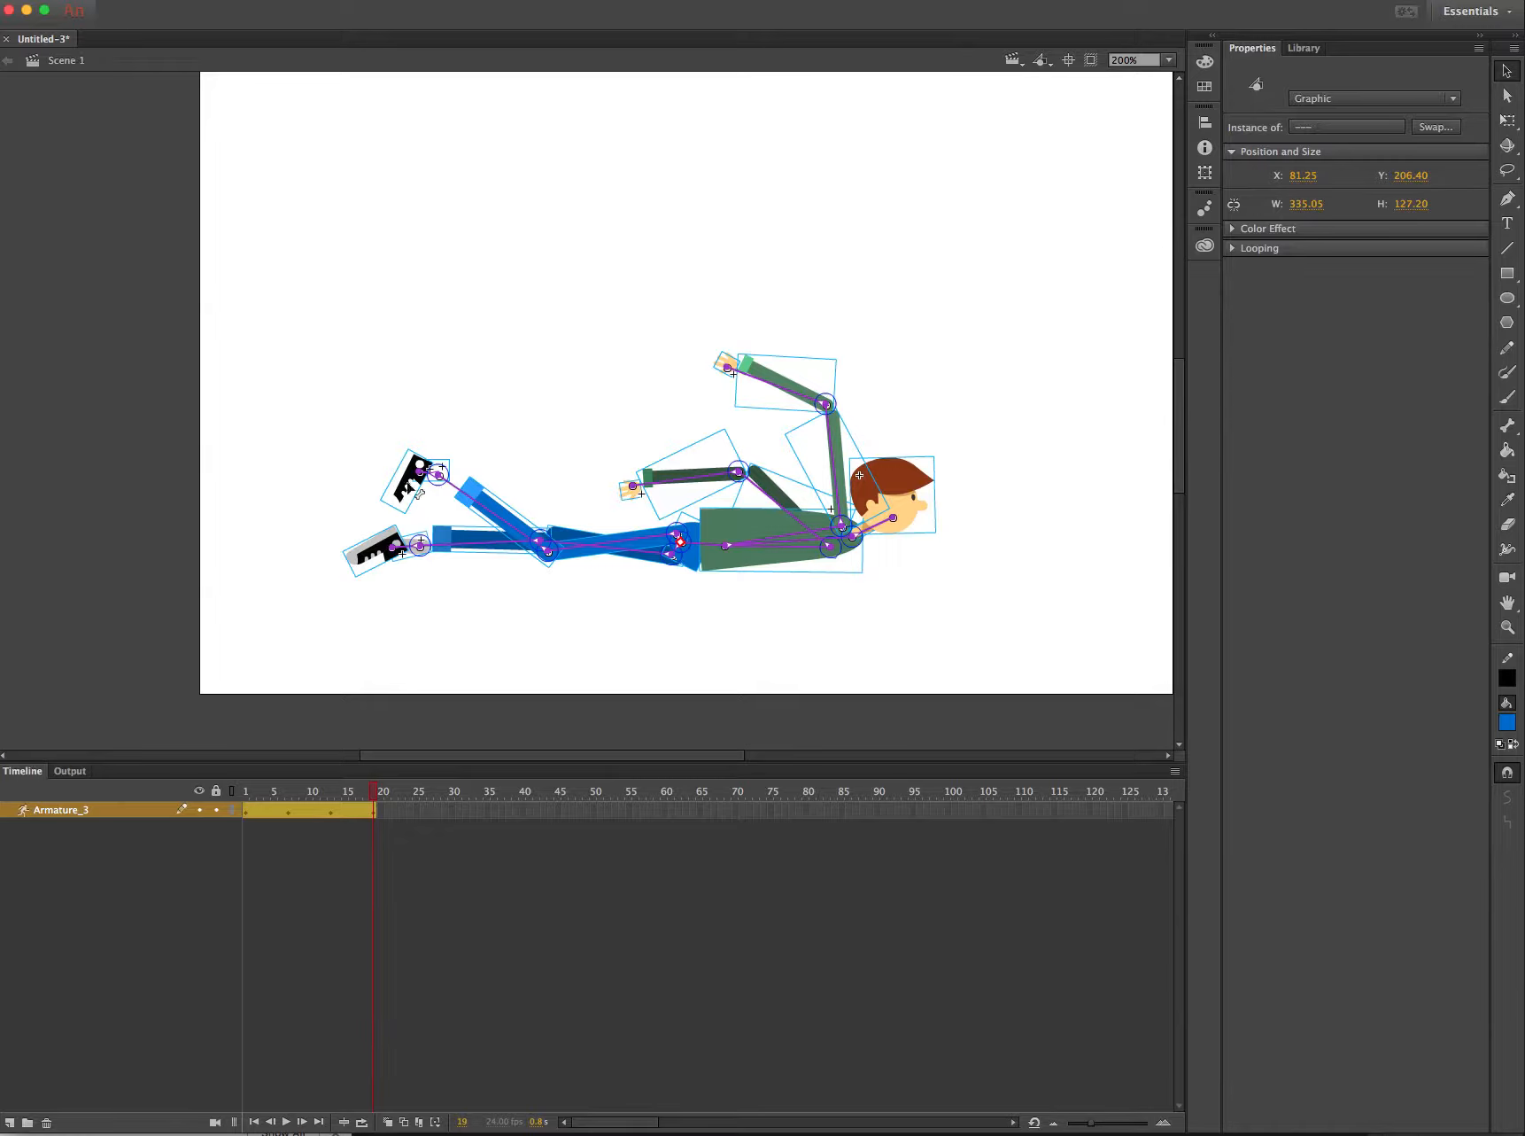
drag(398, 482, 397, 478)
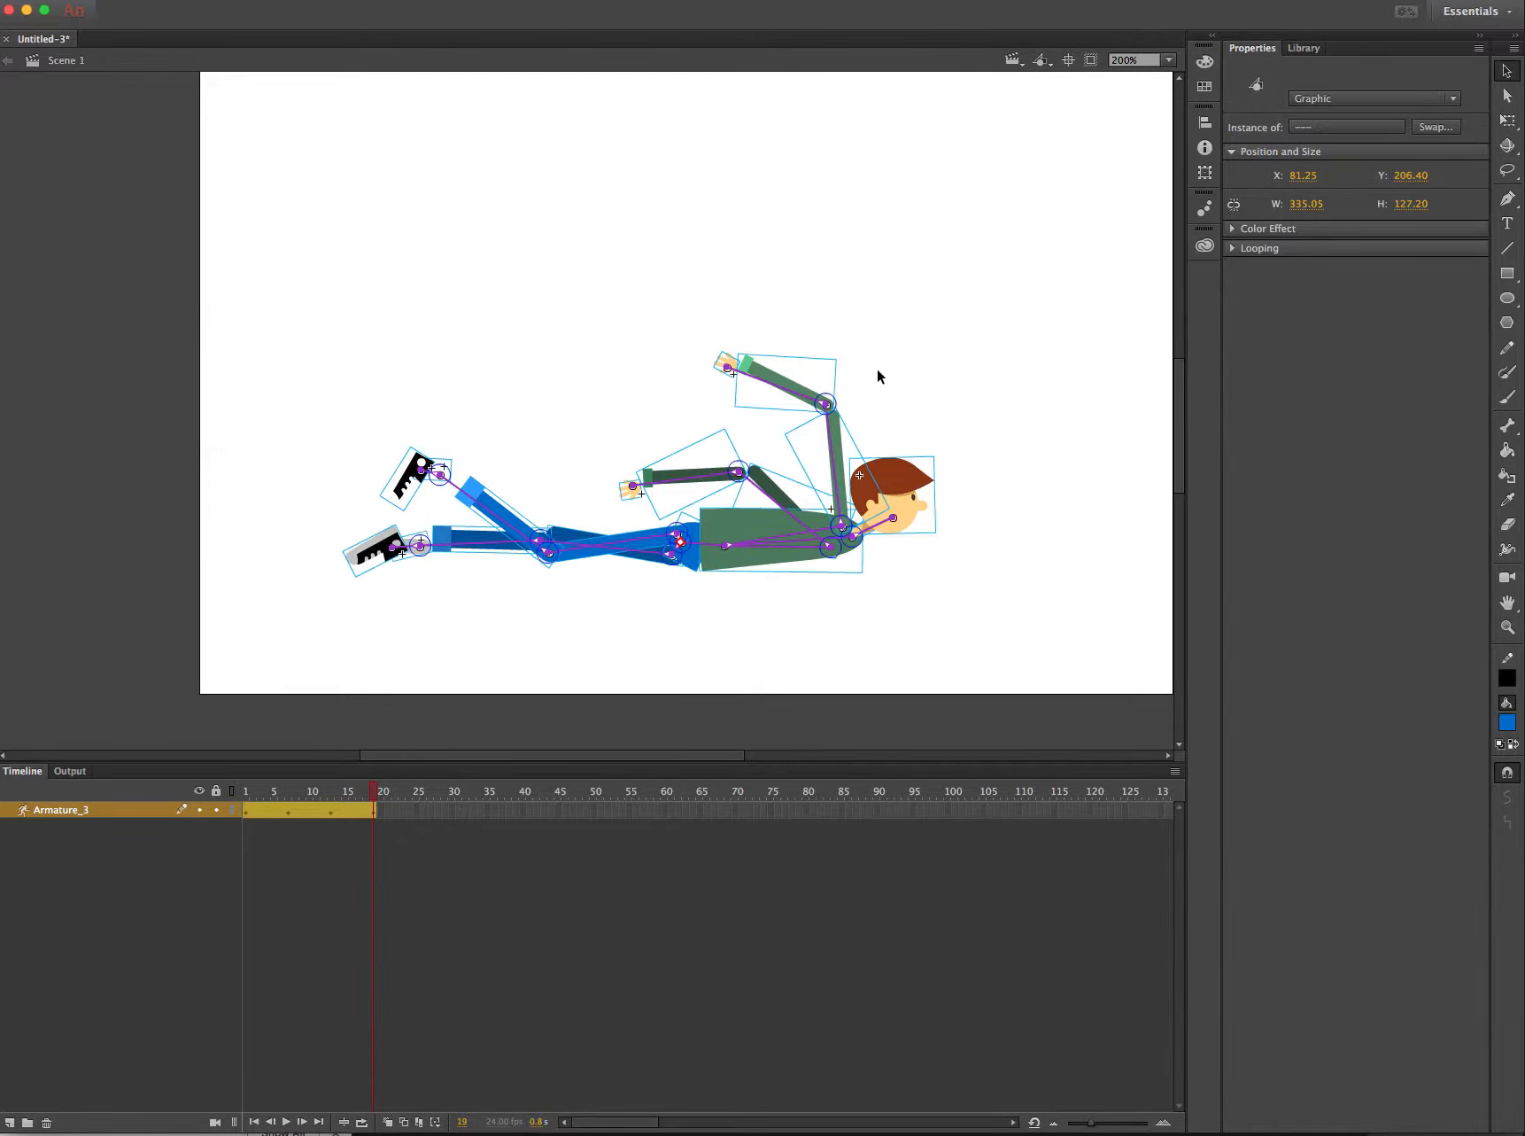
drag(730, 369, 446, 630)
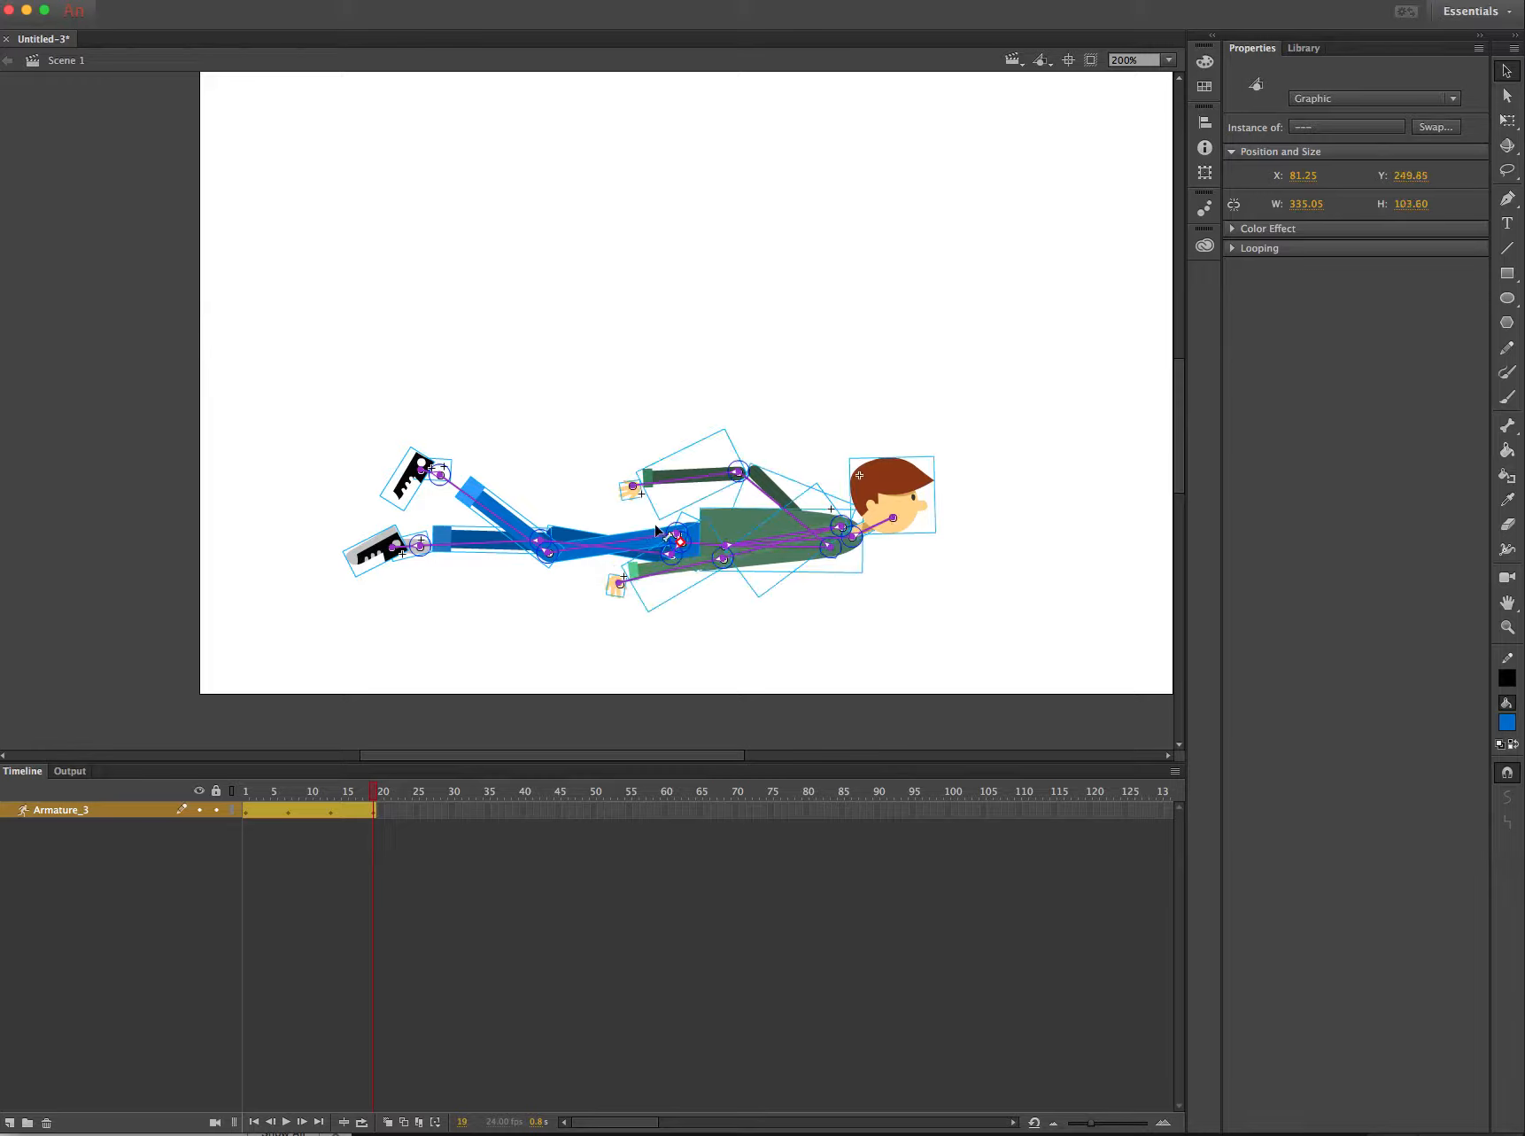
- Move the whole frame 19 figure down to the stage's bottom edge and lower its far arm and head to the ground
key(Down)
key(Down)
key(Down)
key(Down)
key(Down)
key(Down)
key(Down)
key(Down)
key(Down)
key(Down)
key(Down)
key(Down)
key(Down)
key(Down)
key(Down)
key(Down)
key(Down)
key(Down)
key(Down)
key(Down)
key(Down)
key(Down)
key(Down)
key(Down)
key(Down)
key(Down)
key(Down)
key(Down)
key(Down)
key(Down)
key(Down)
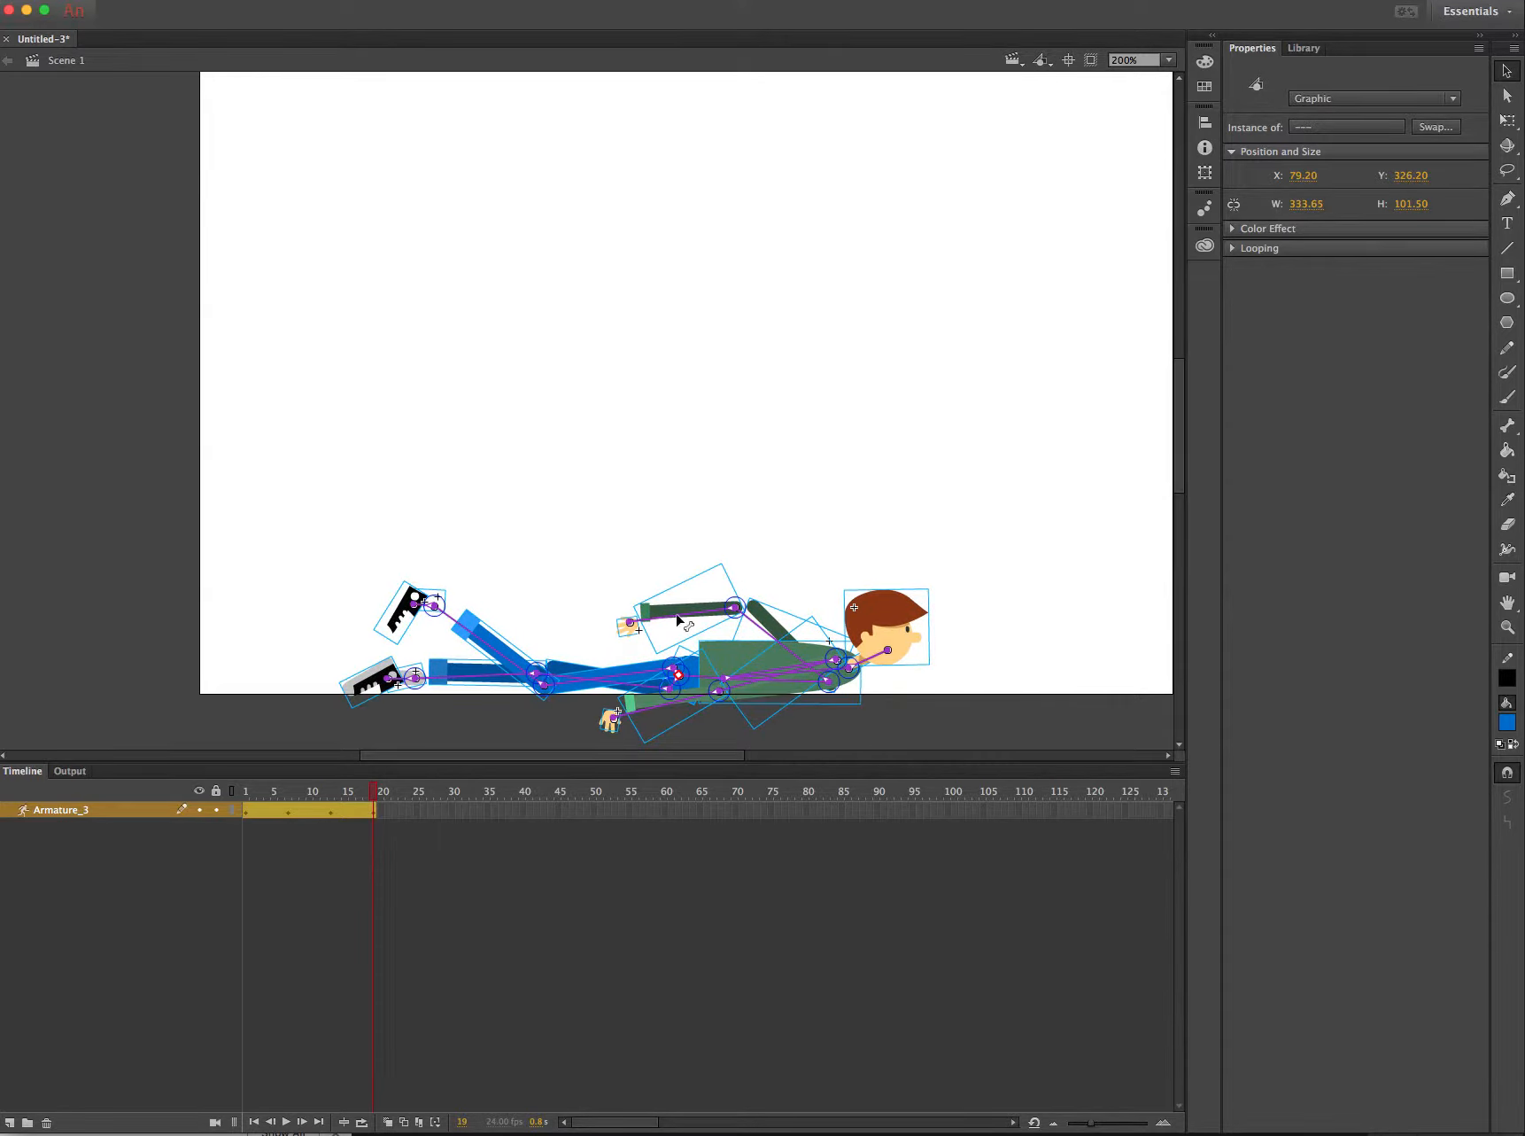
drag(599, 655, 518, 689)
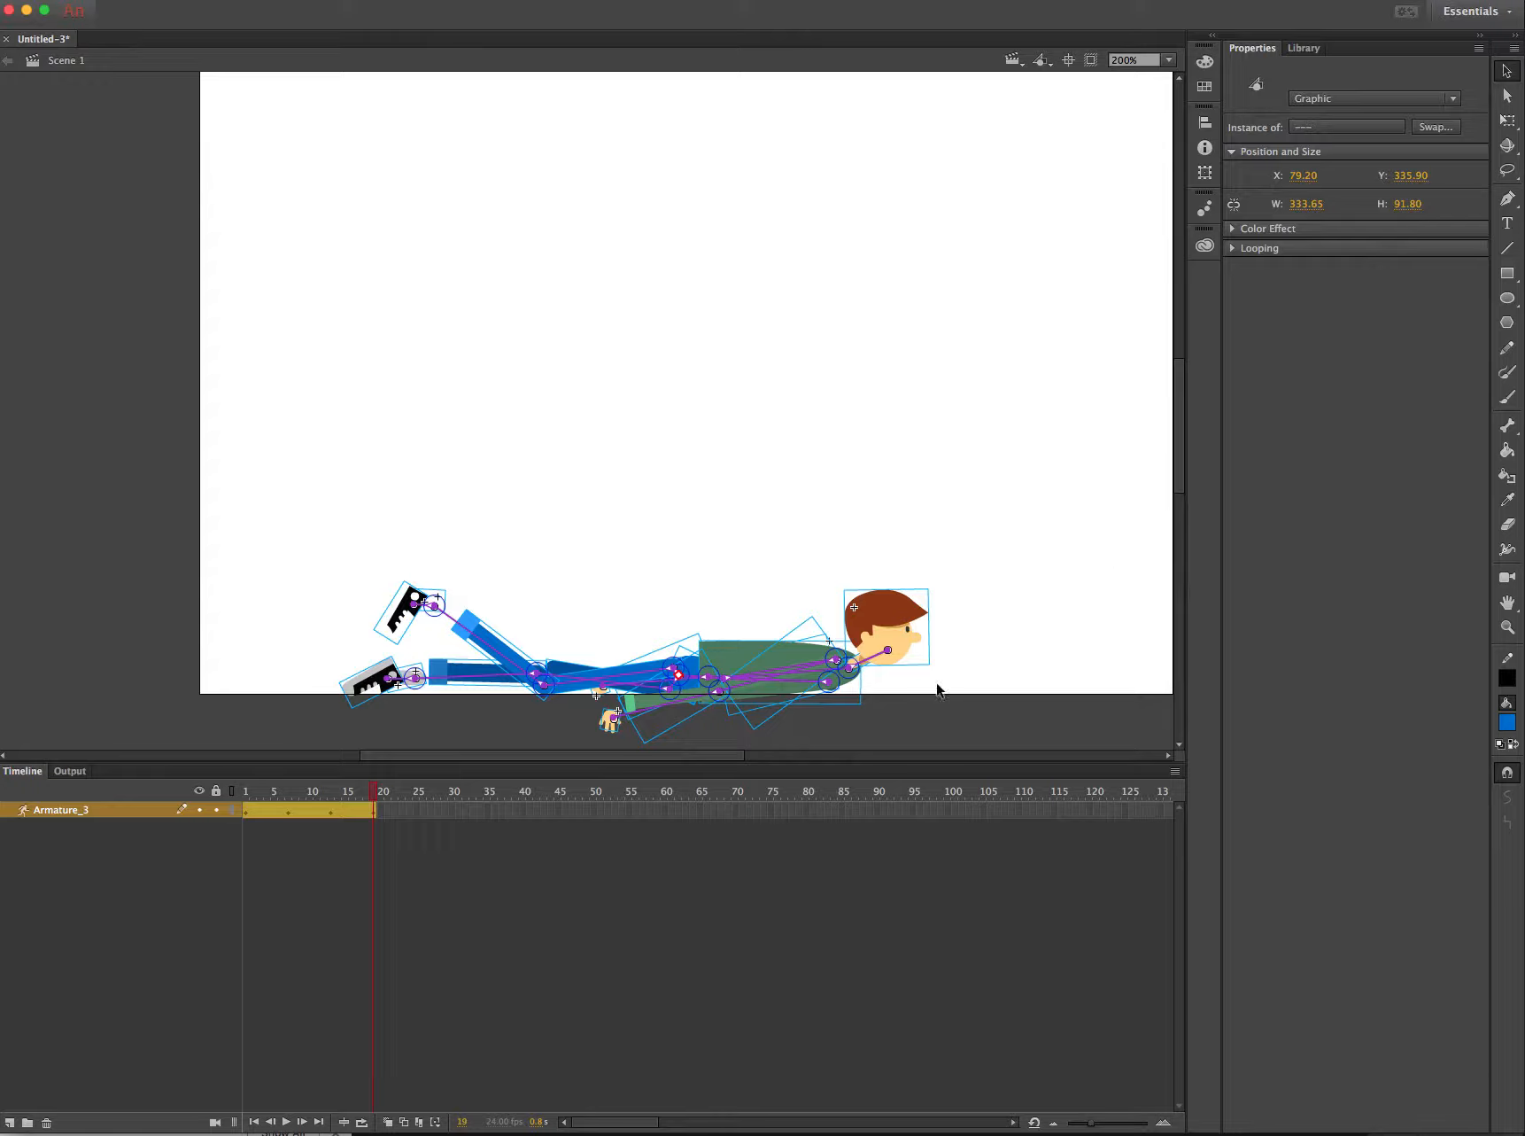
drag(898, 627, 929, 714)
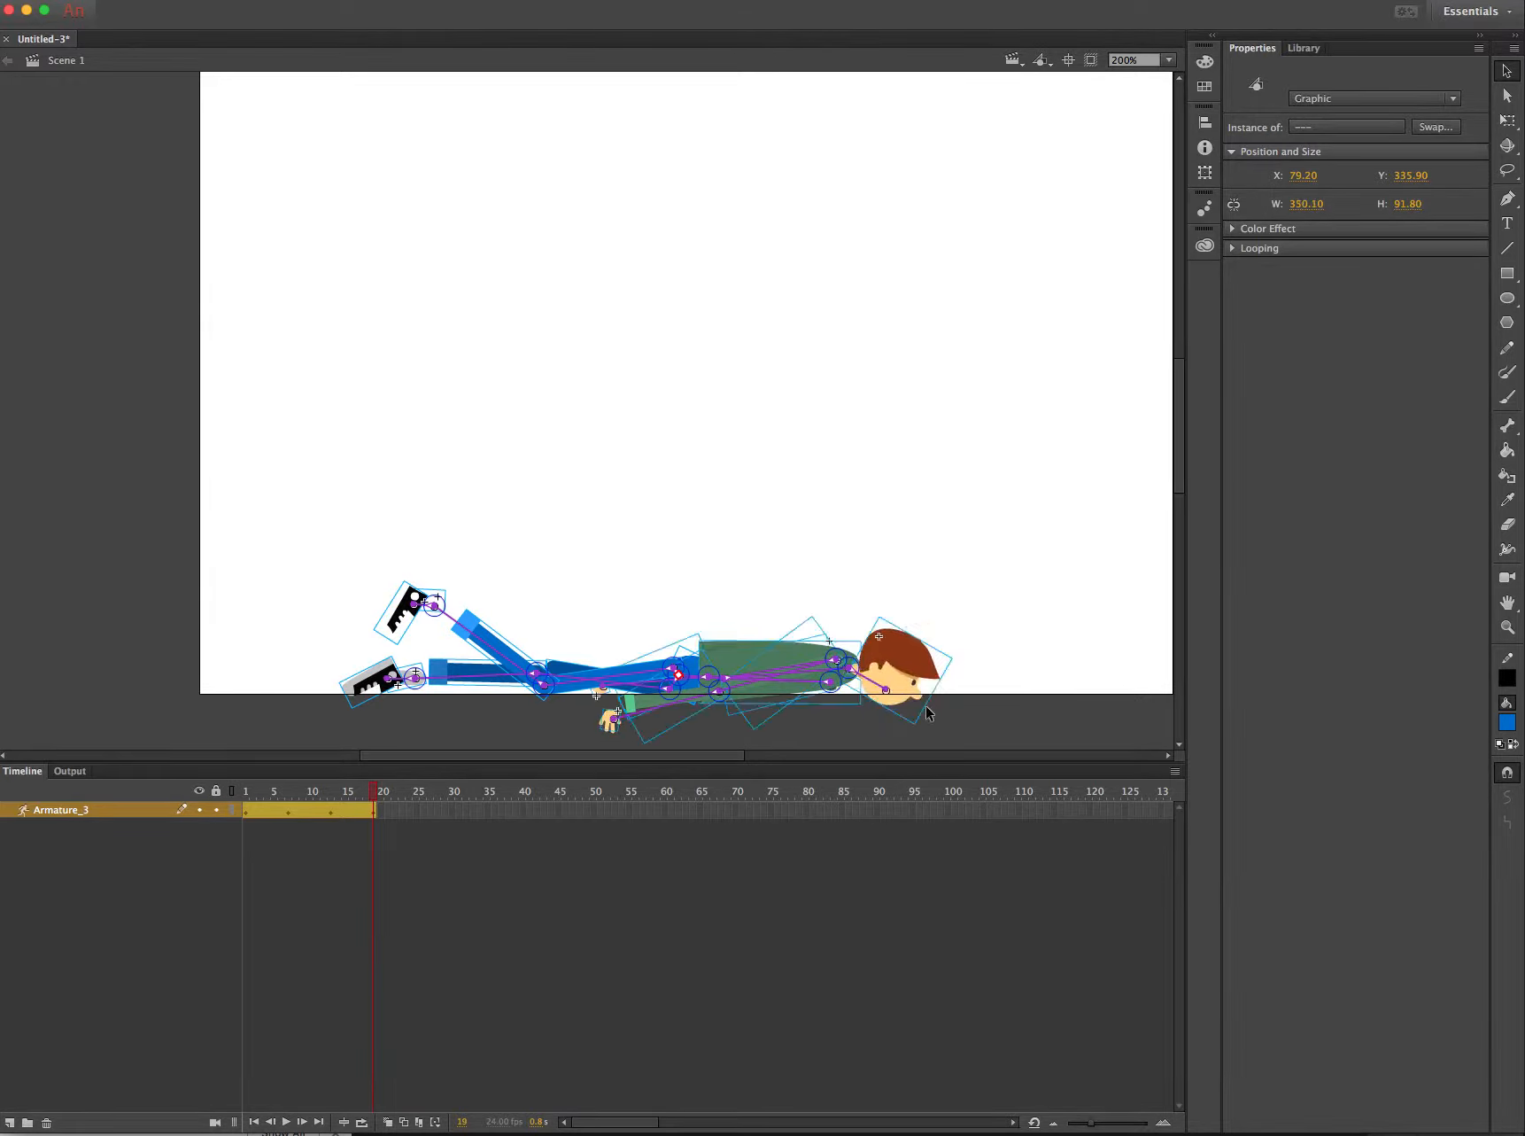
- Play the extended fall from frame 1 to check the landing
click(247, 797)
key(Return)
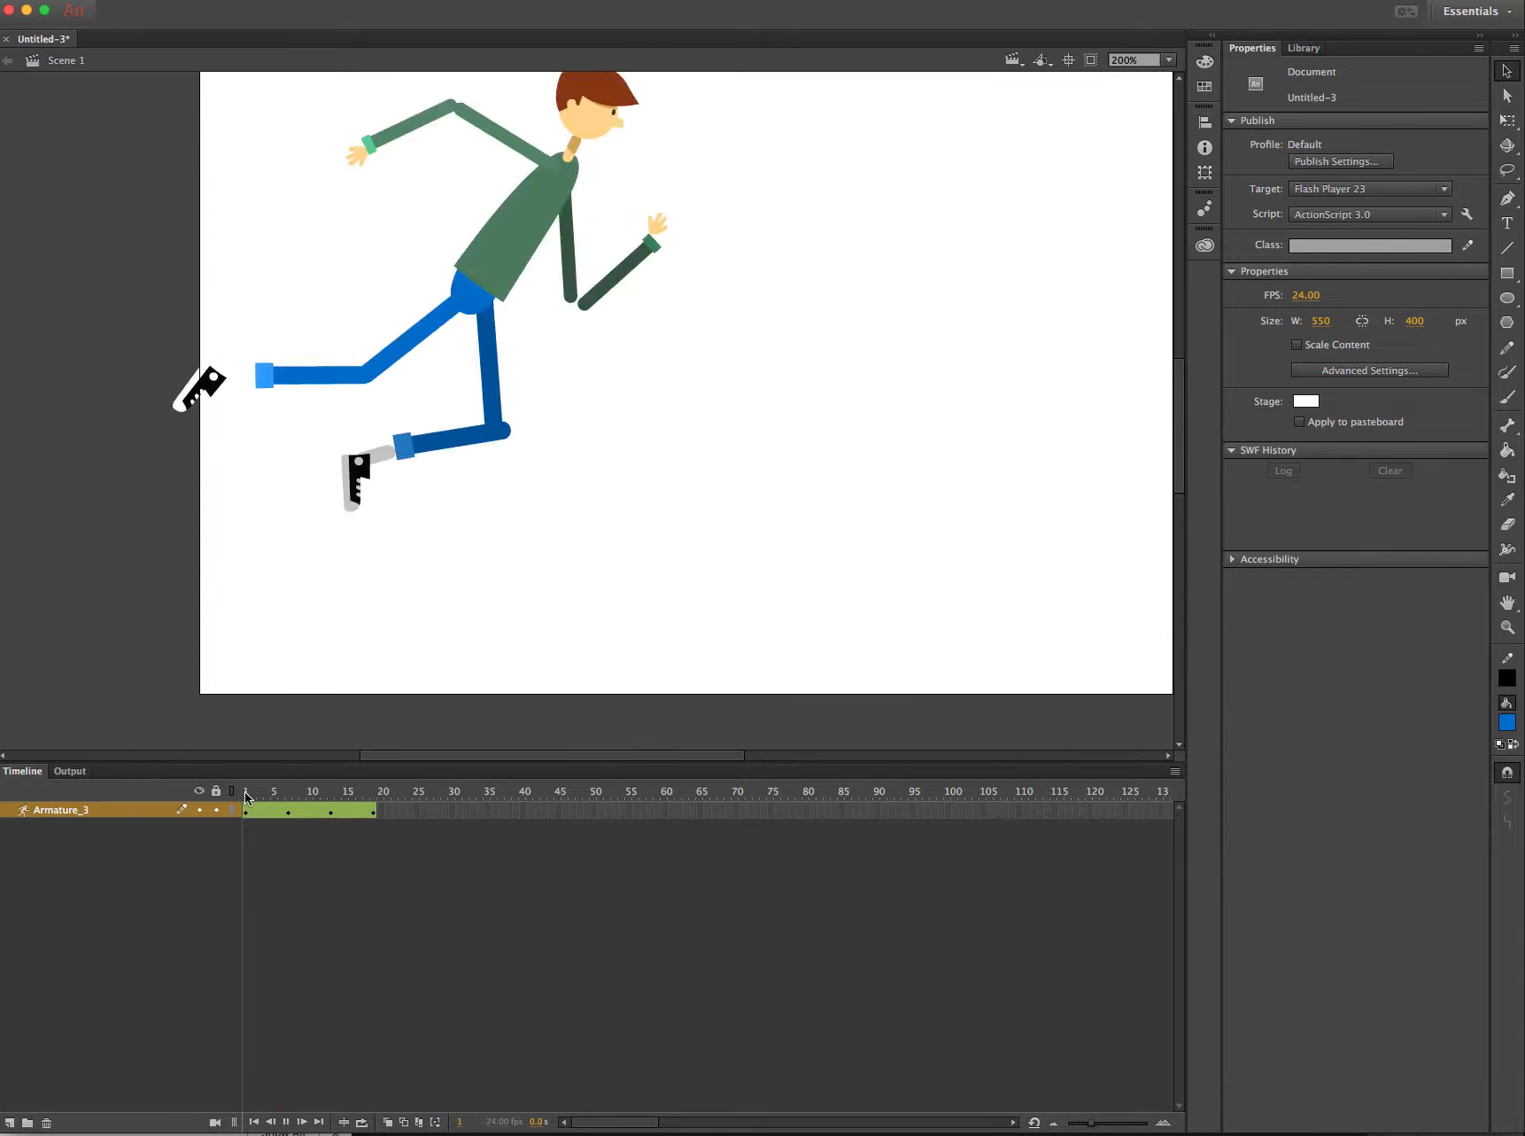
key(Return)
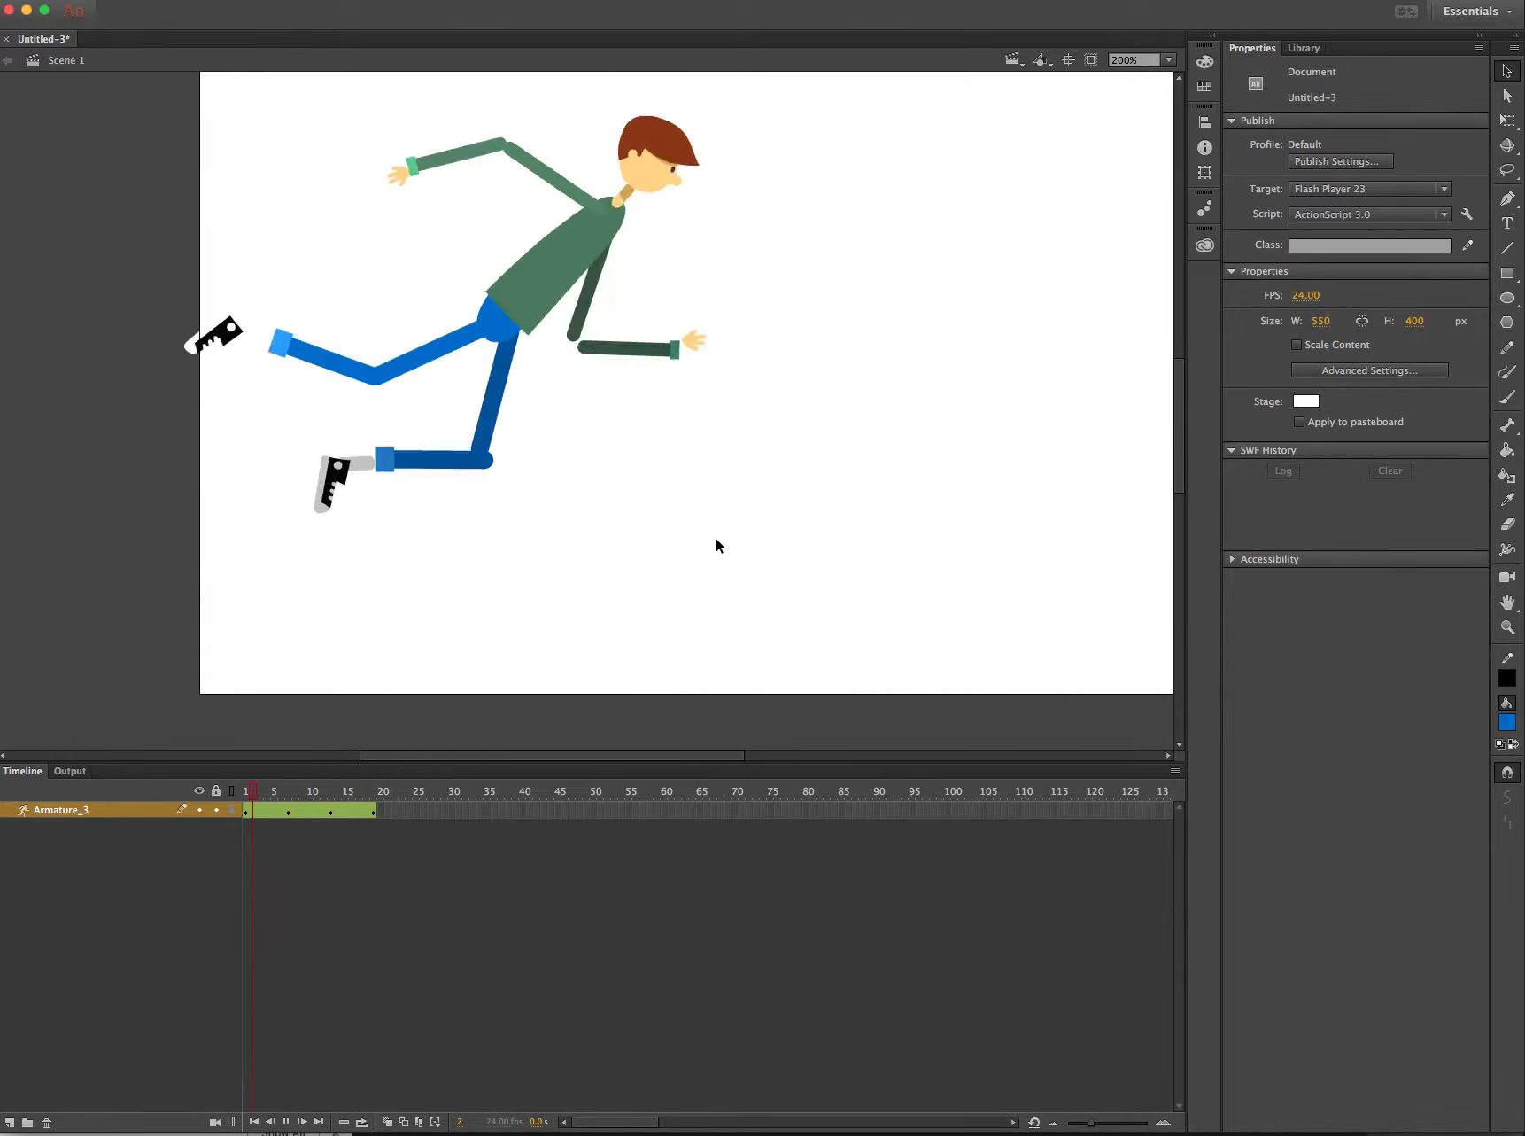
- At frame 13, swing both arms back toward the legs
click(331, 792)
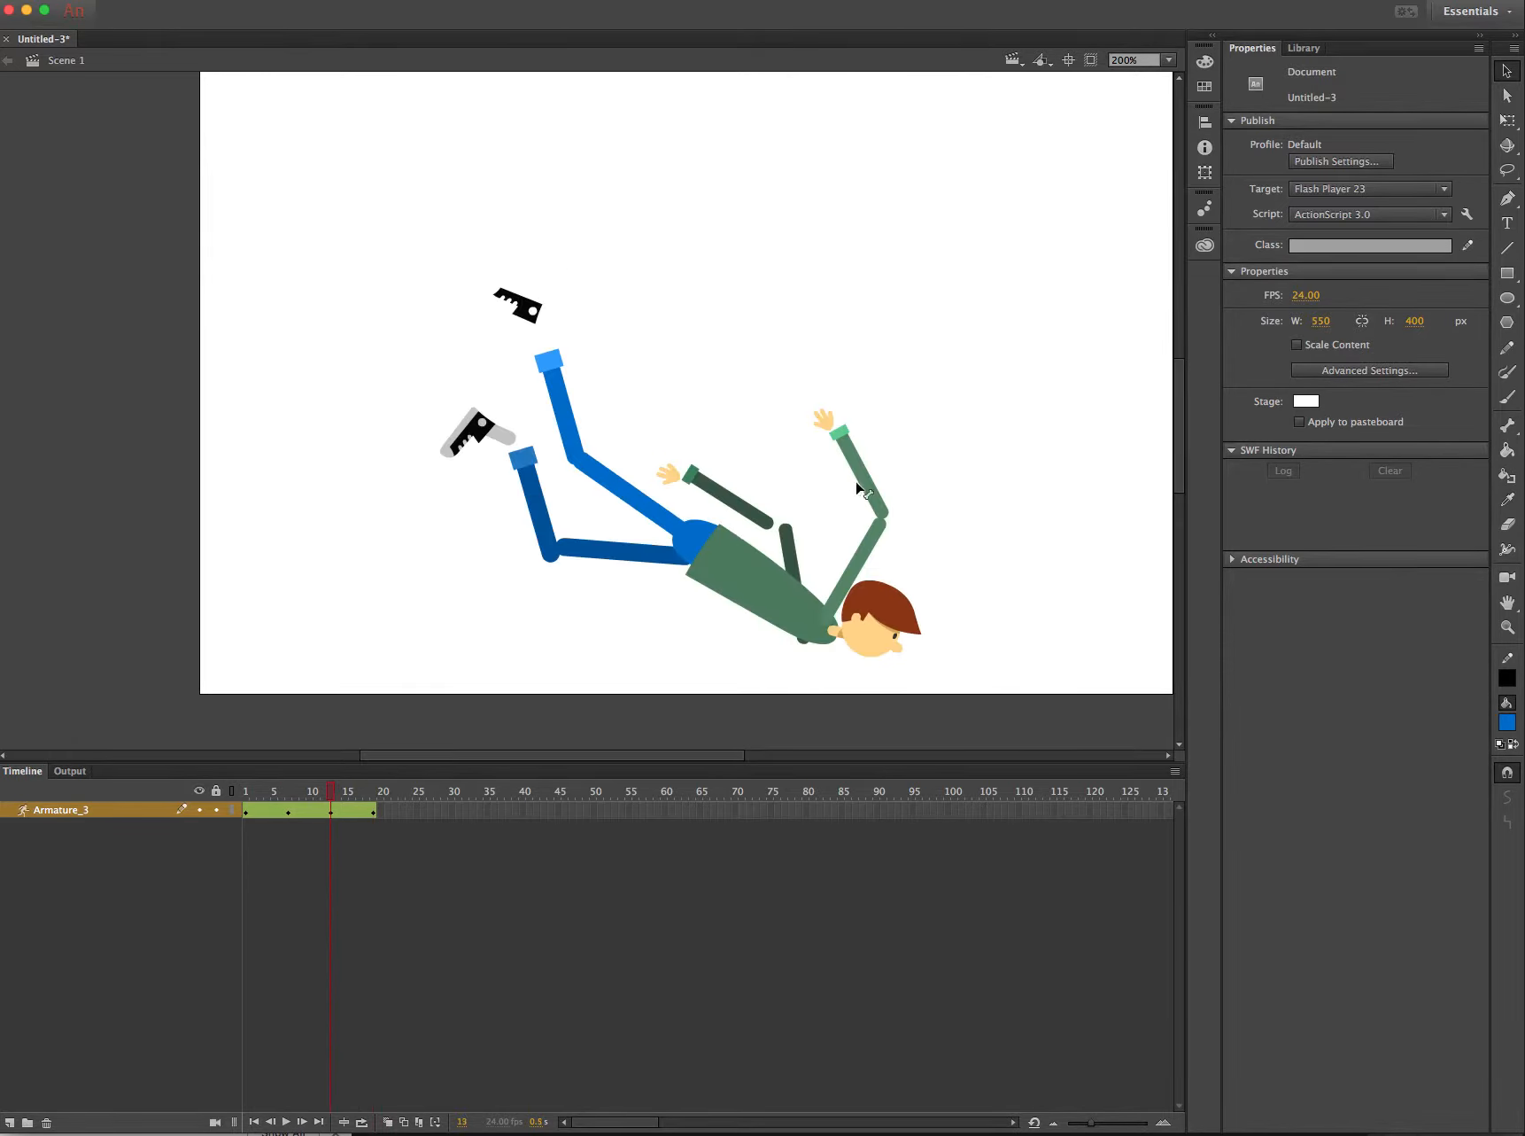
click(825, 428)
drag(820, 419, 702, 390)
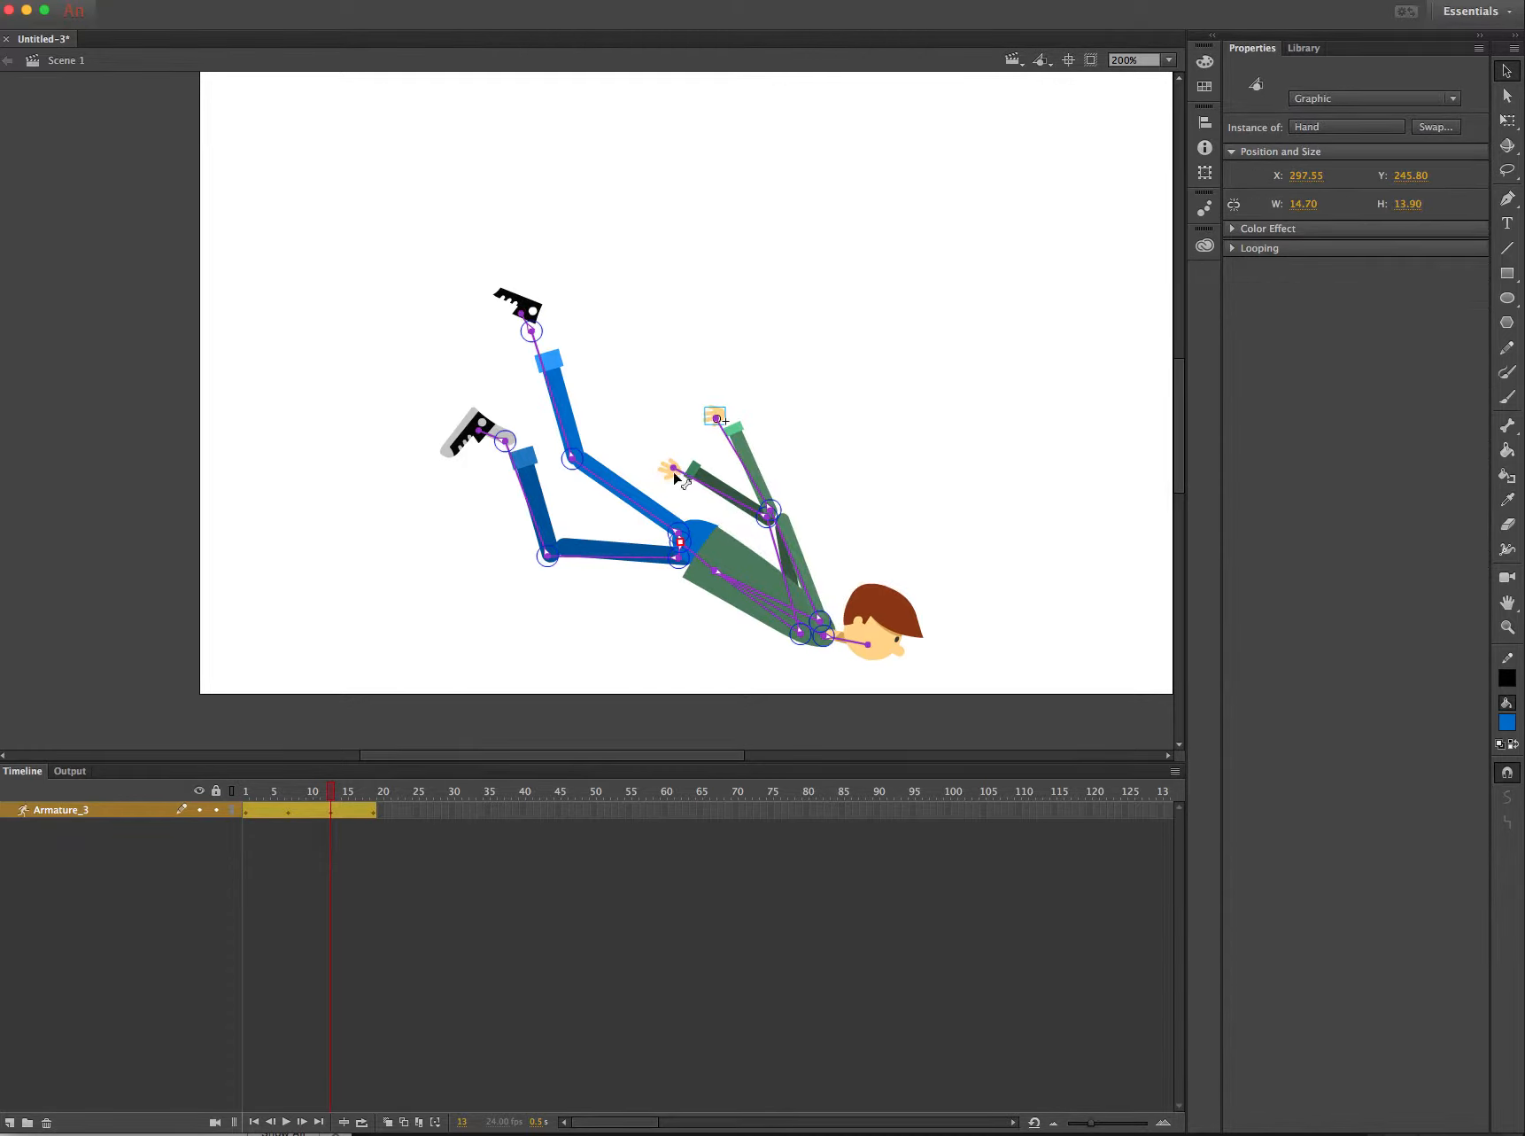
mouse_move(673, 467)
mouse_down()
mouse_move(647, 409)
mouse_move(666, 443)
mouse_up()
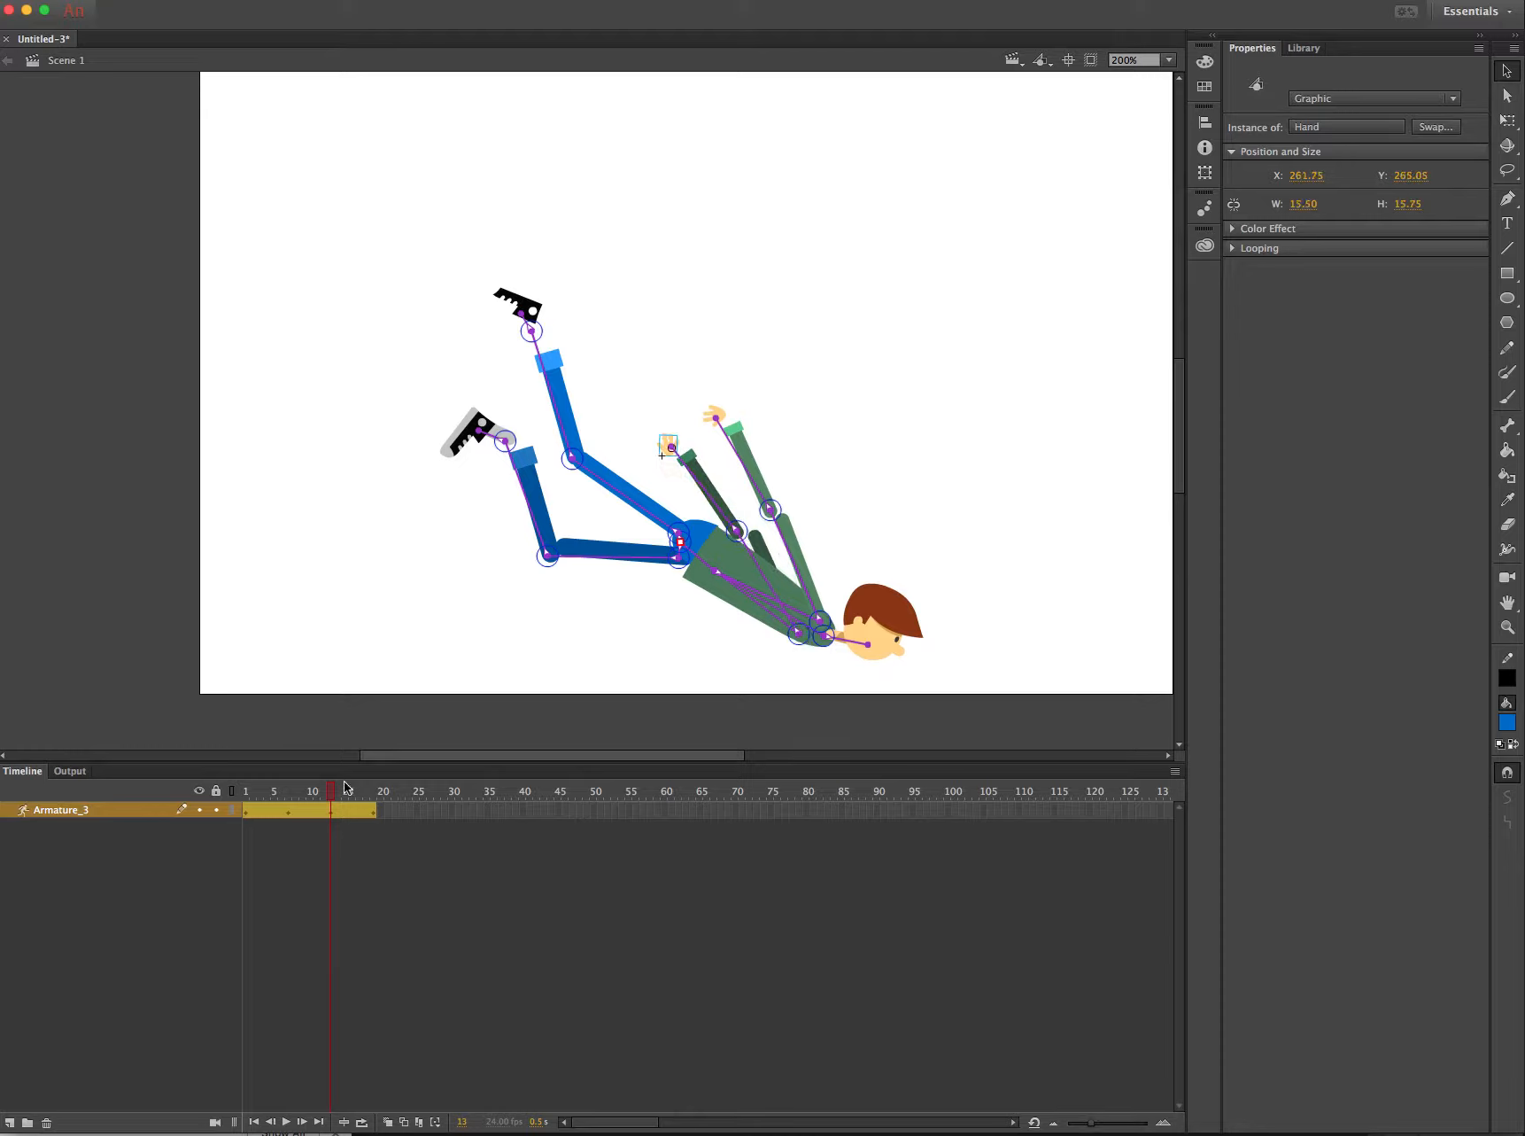
- Replay the animation from frame 1 several times to review the adjusted arm motion
drag(296, 793, 245, 794)
key(Return)
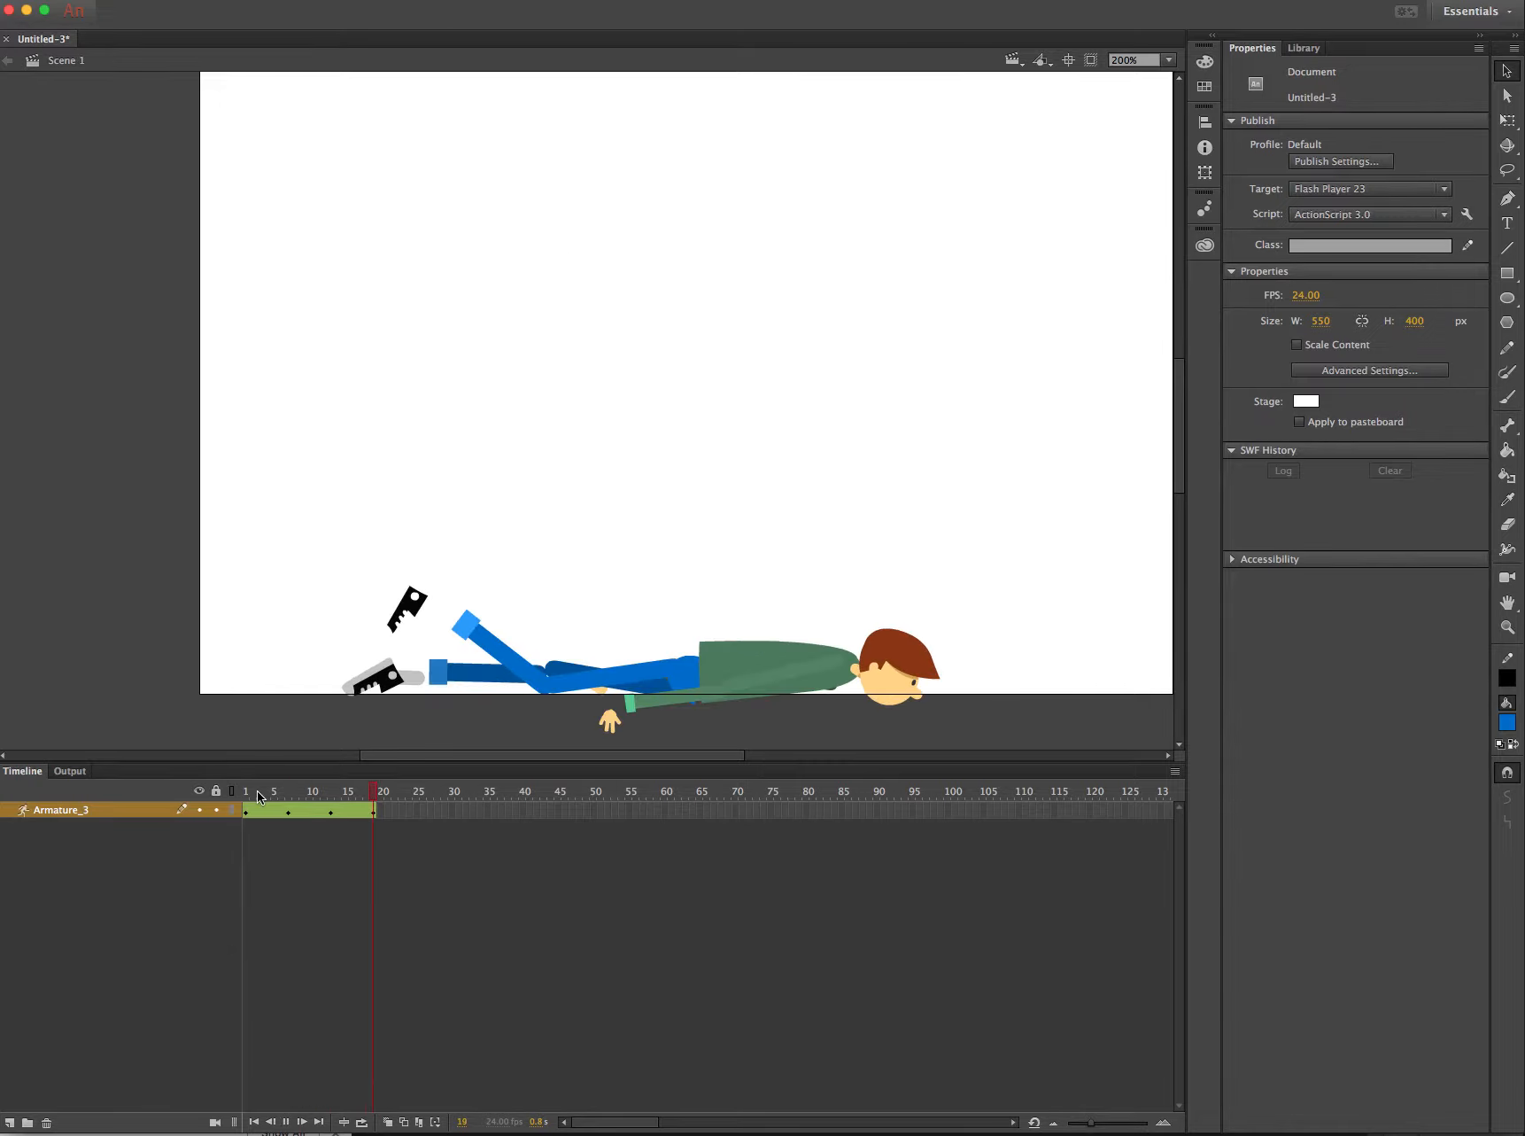
key(Return)
key(Return)
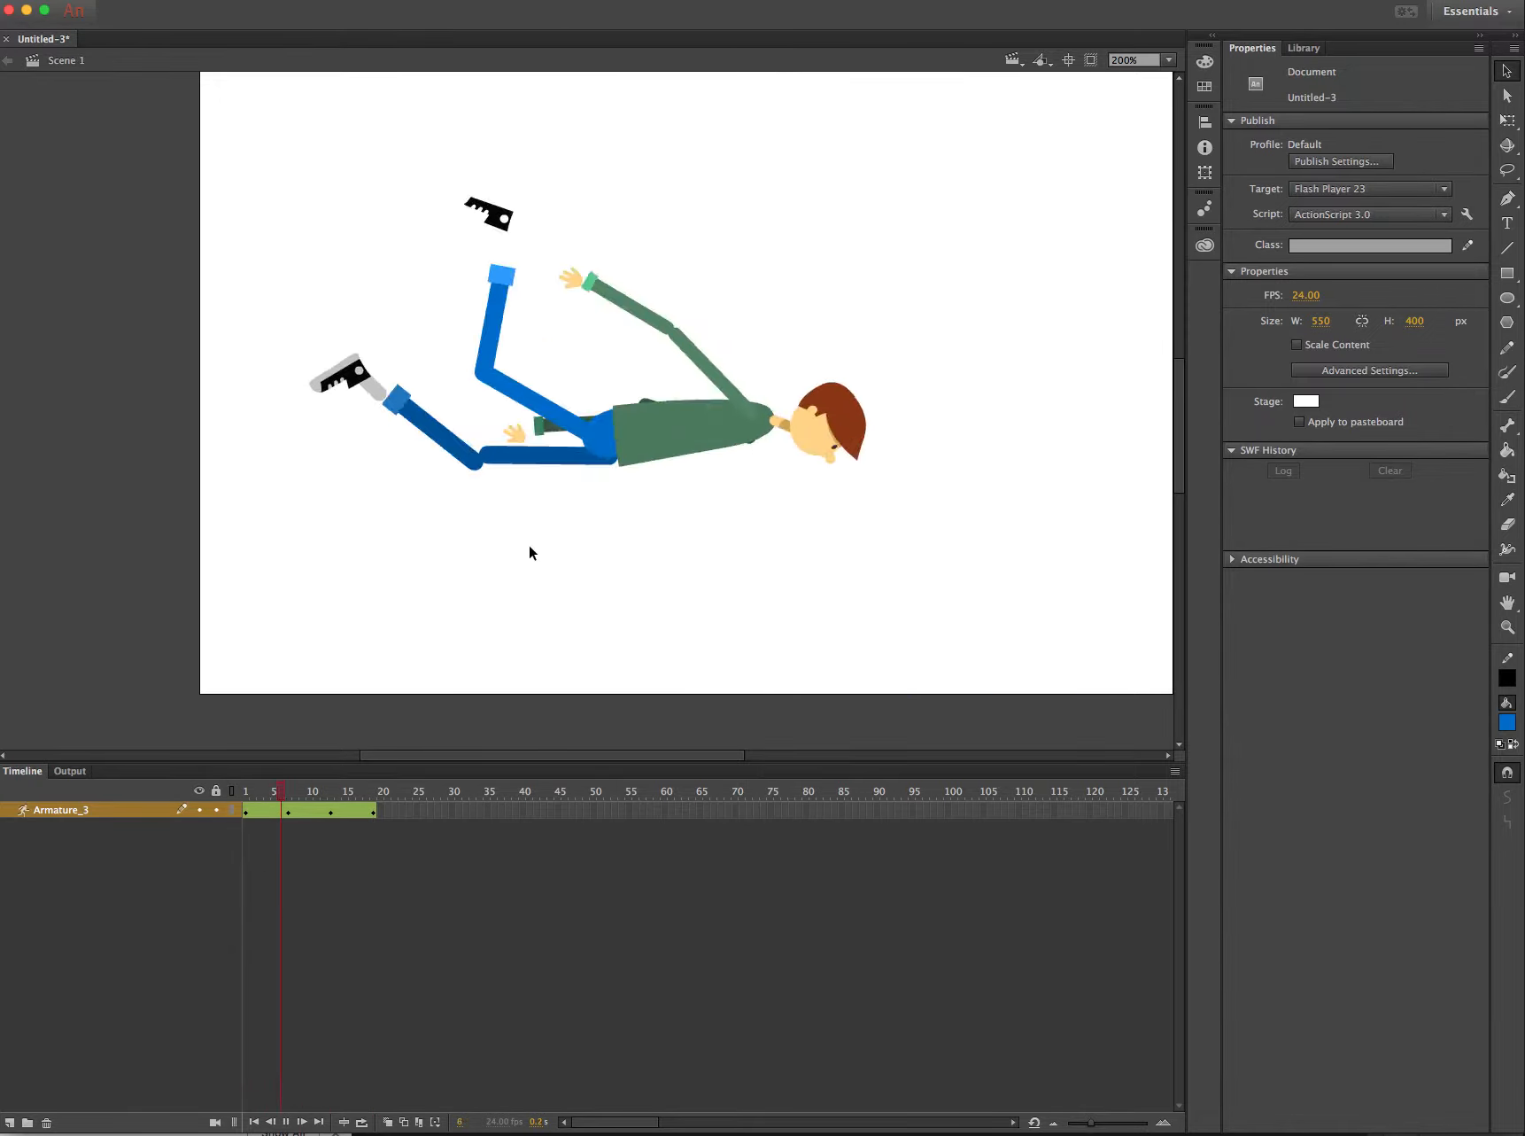
key(Return)
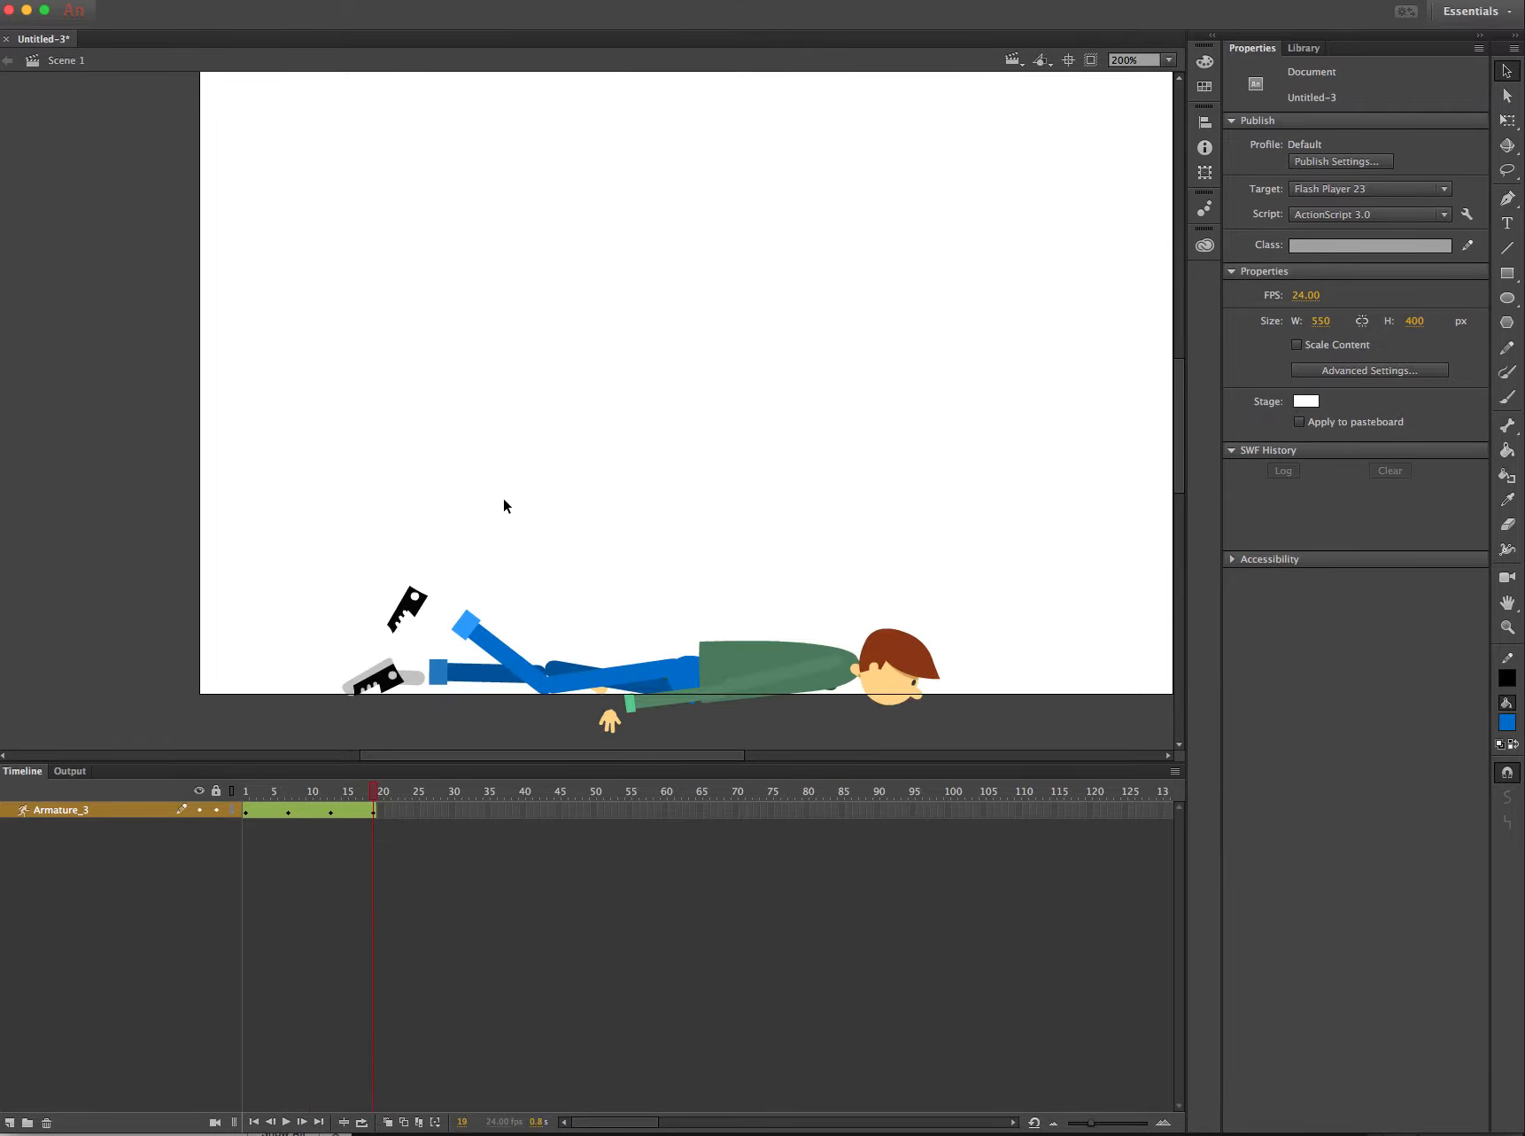
key(Return)
key(Return)
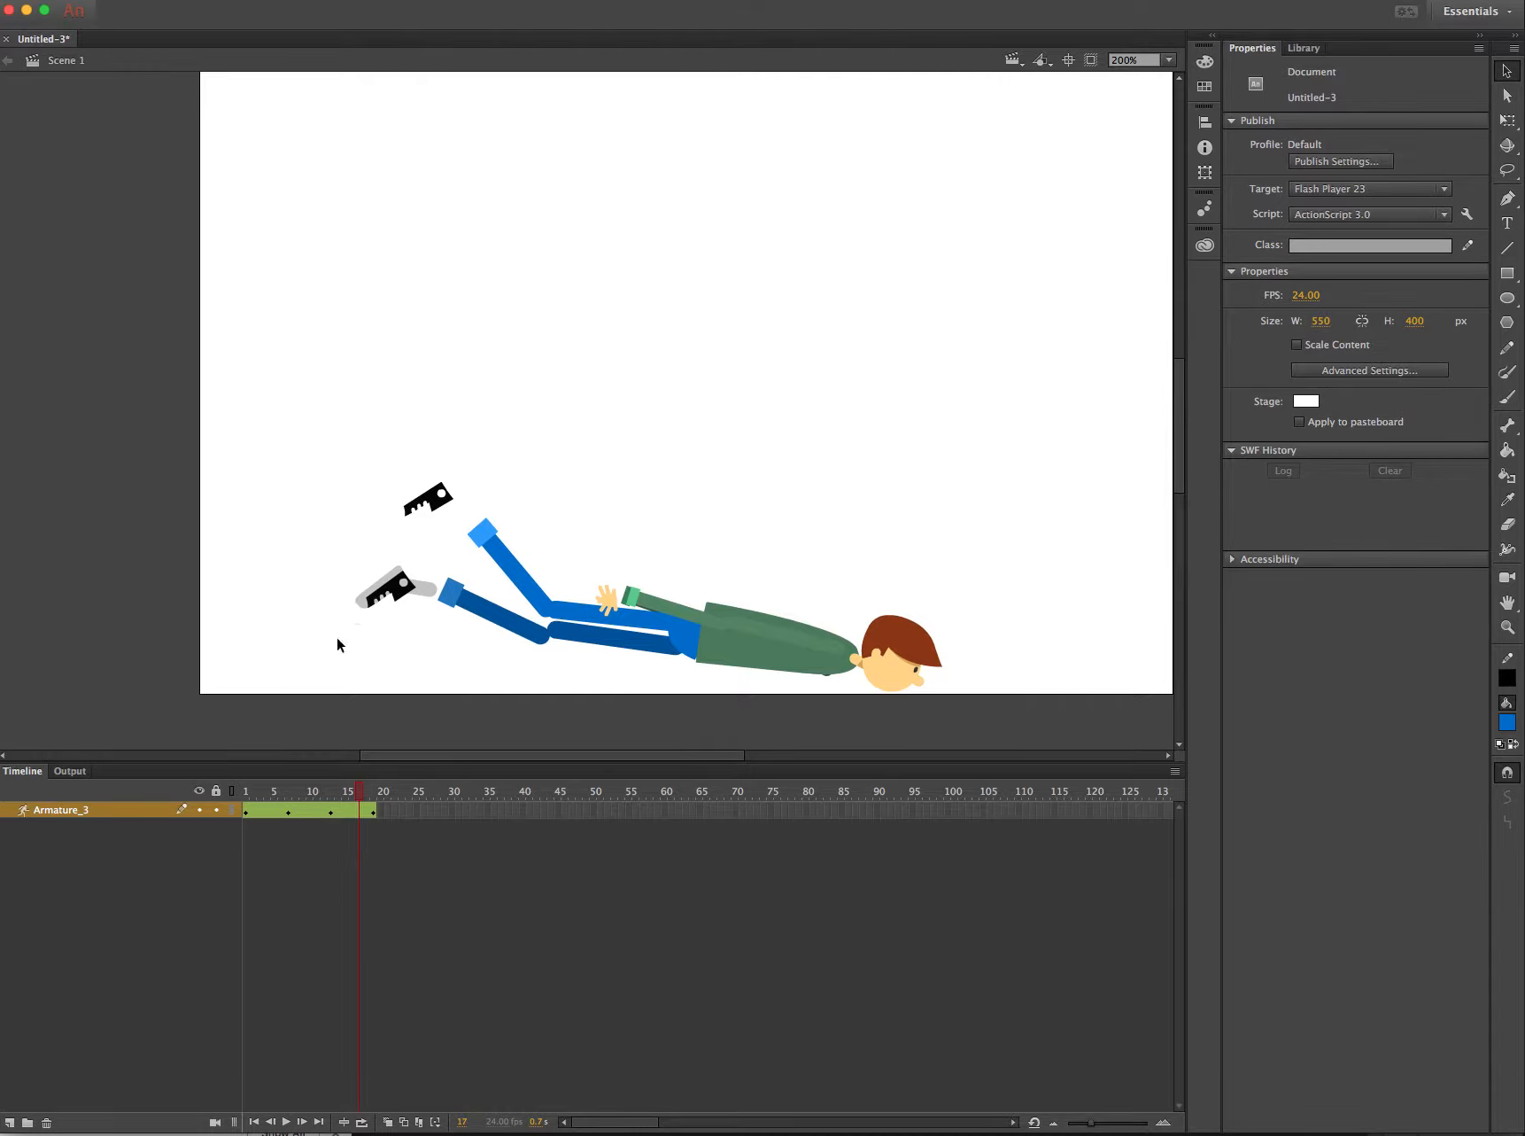
- At the frame 13 pose, raise and straighten both legs up and back behind the body
click(334, 809)
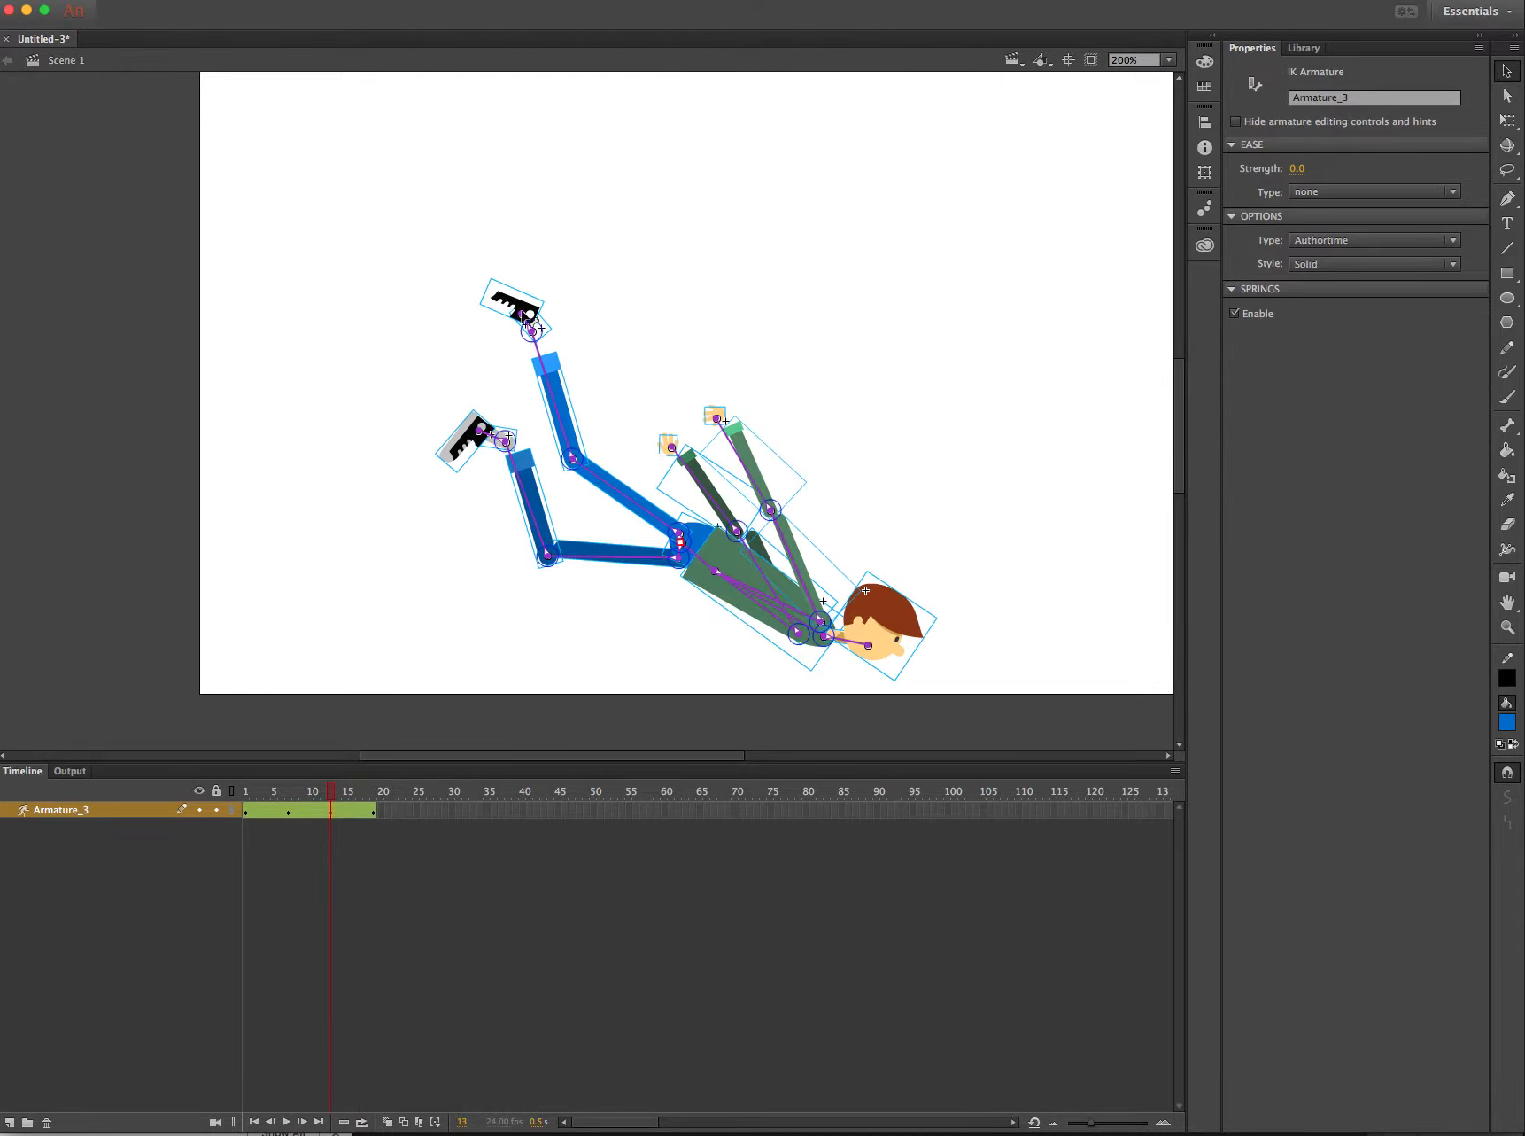
drag(512, 304, 455, 236)
drag(467, 441, 450, 346)
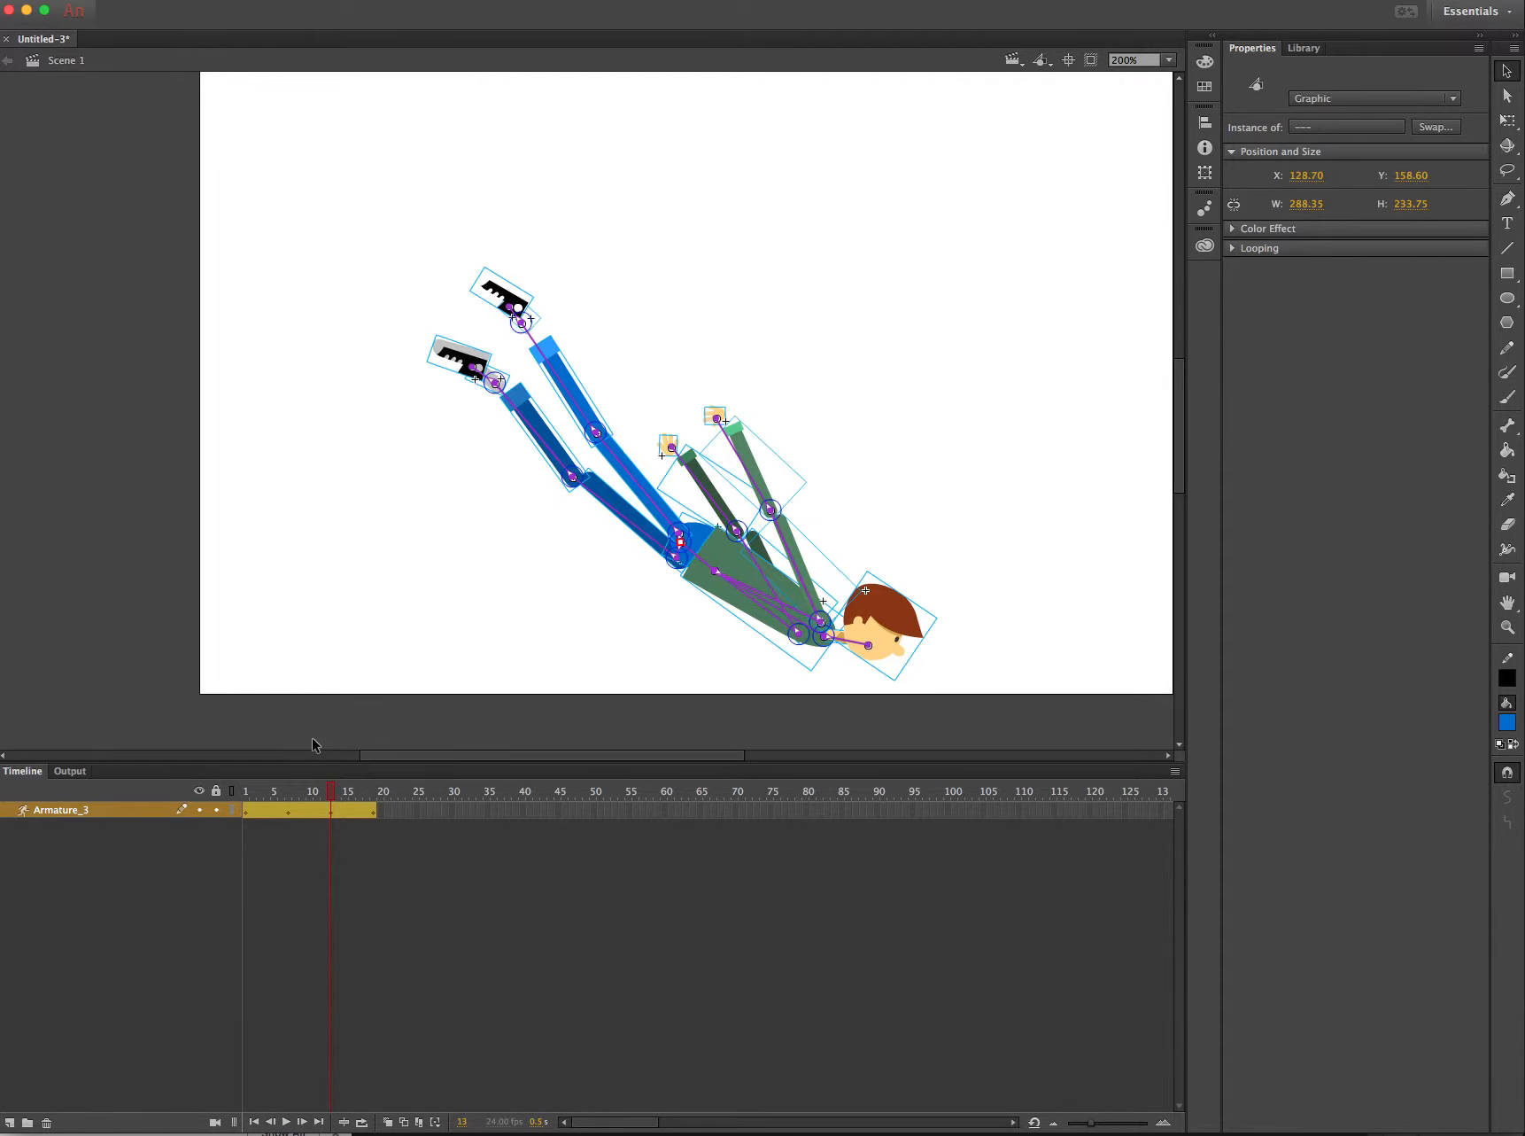
- Scrub through frames 1 to 19 and play the fall repeatedly to check the new leg motion
click(289, 810)
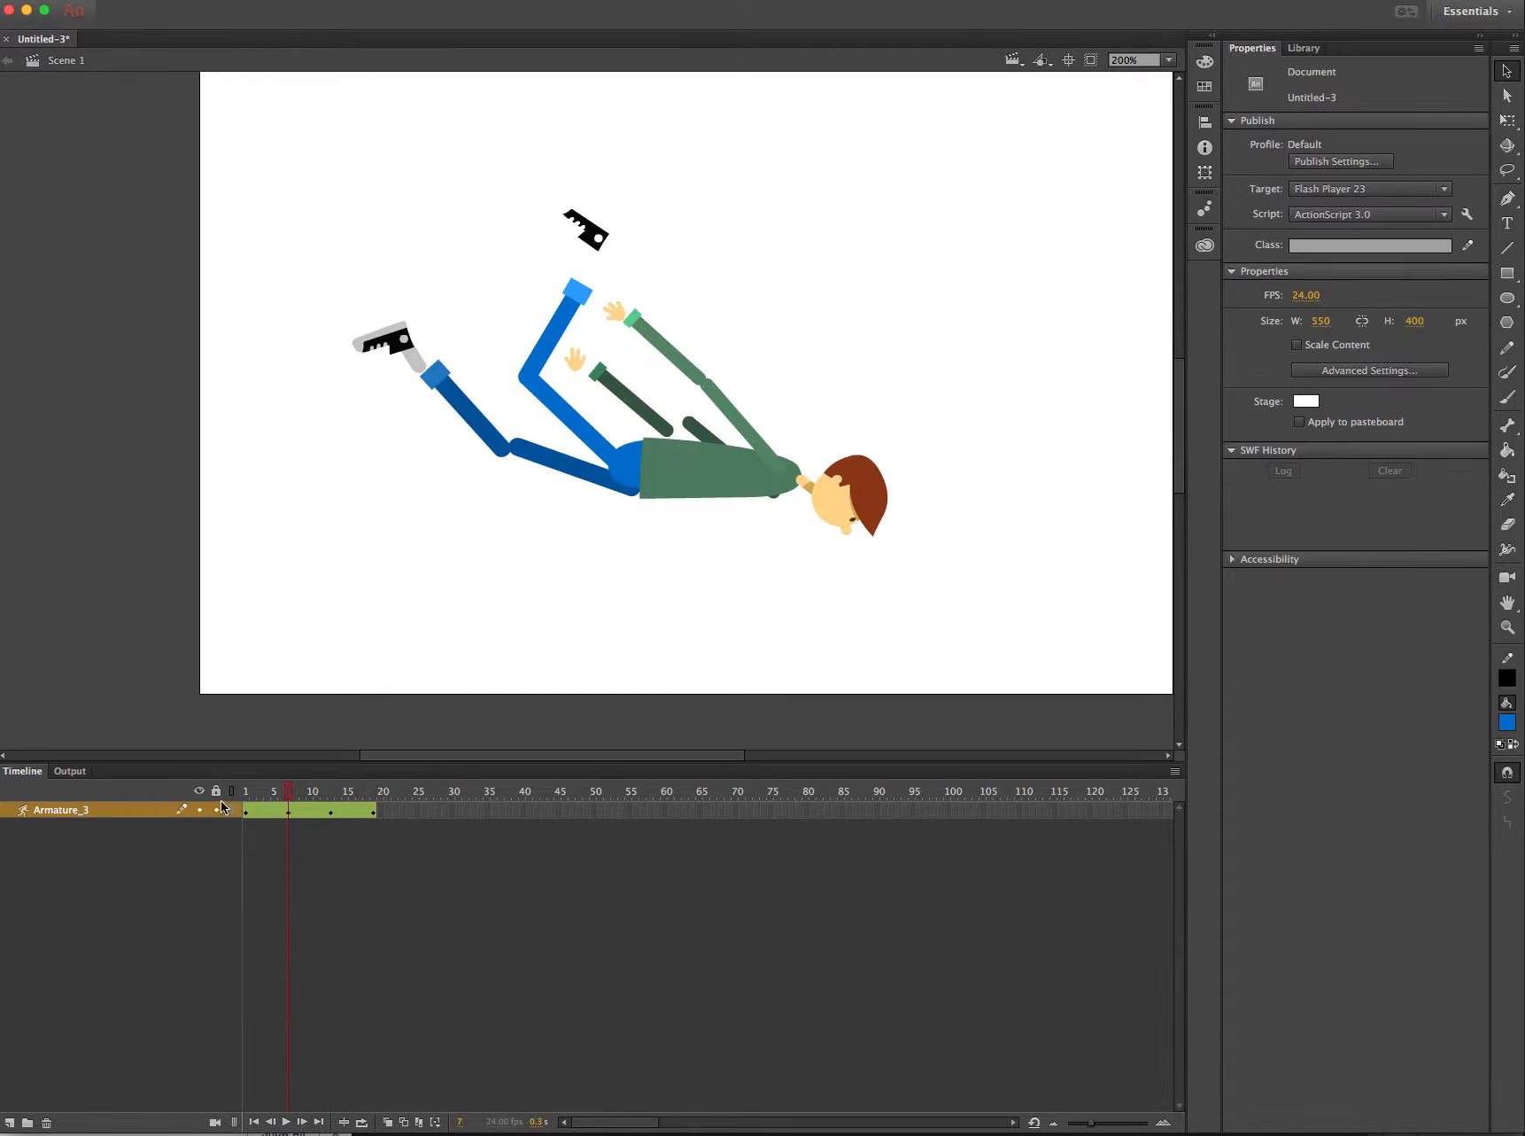
drag(250, 793, 379, 803)
key(Return)
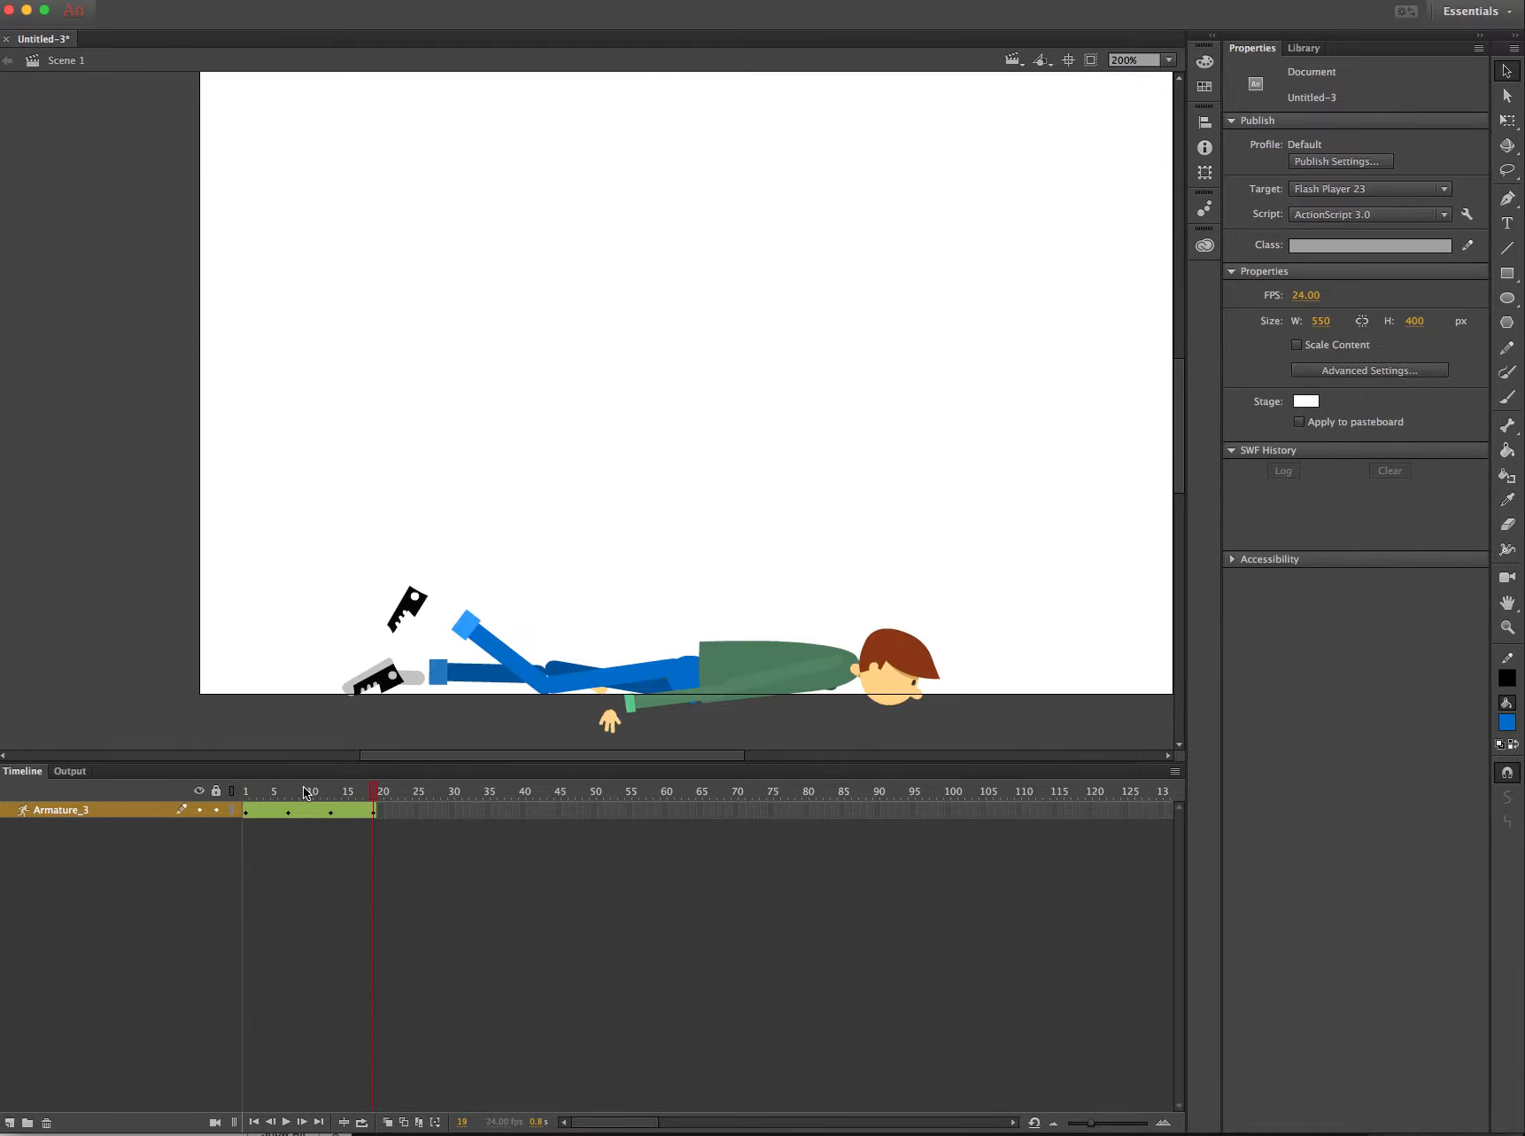
key(Return)
key(Return)
- Insert a pose at frame 16 of the armature span, between the poses on frames 13 and 19
click(332, 794)
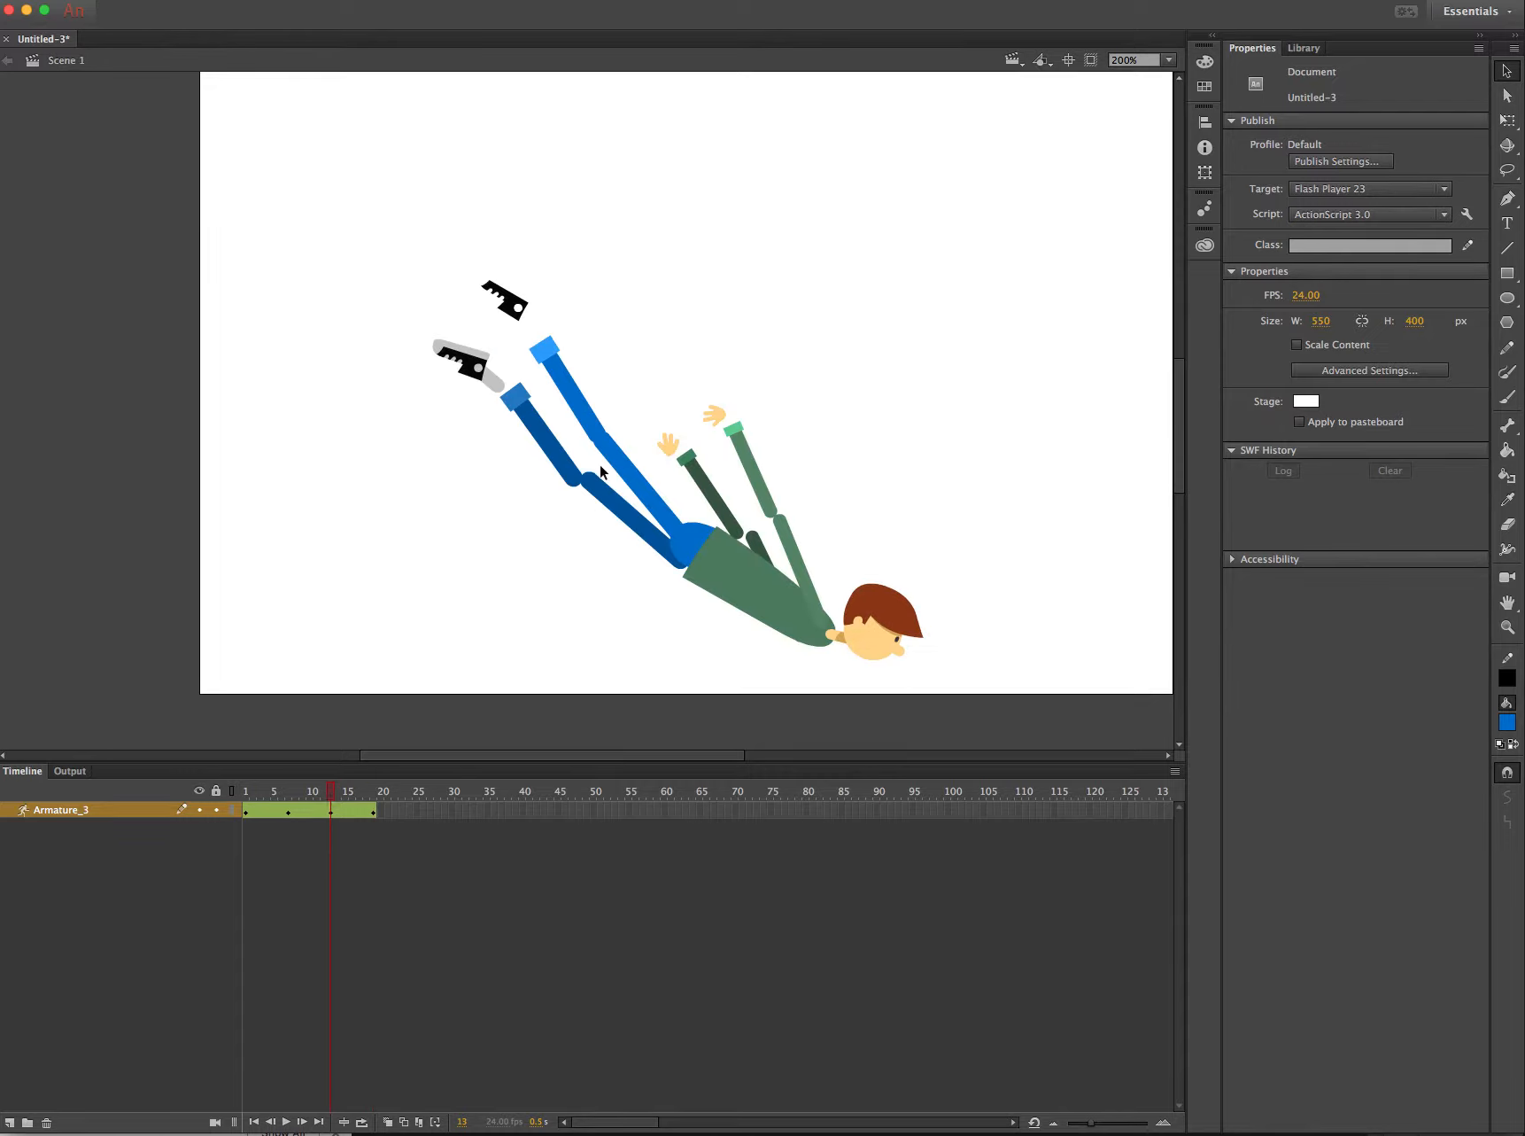
drag(352, 794, 353, 795)
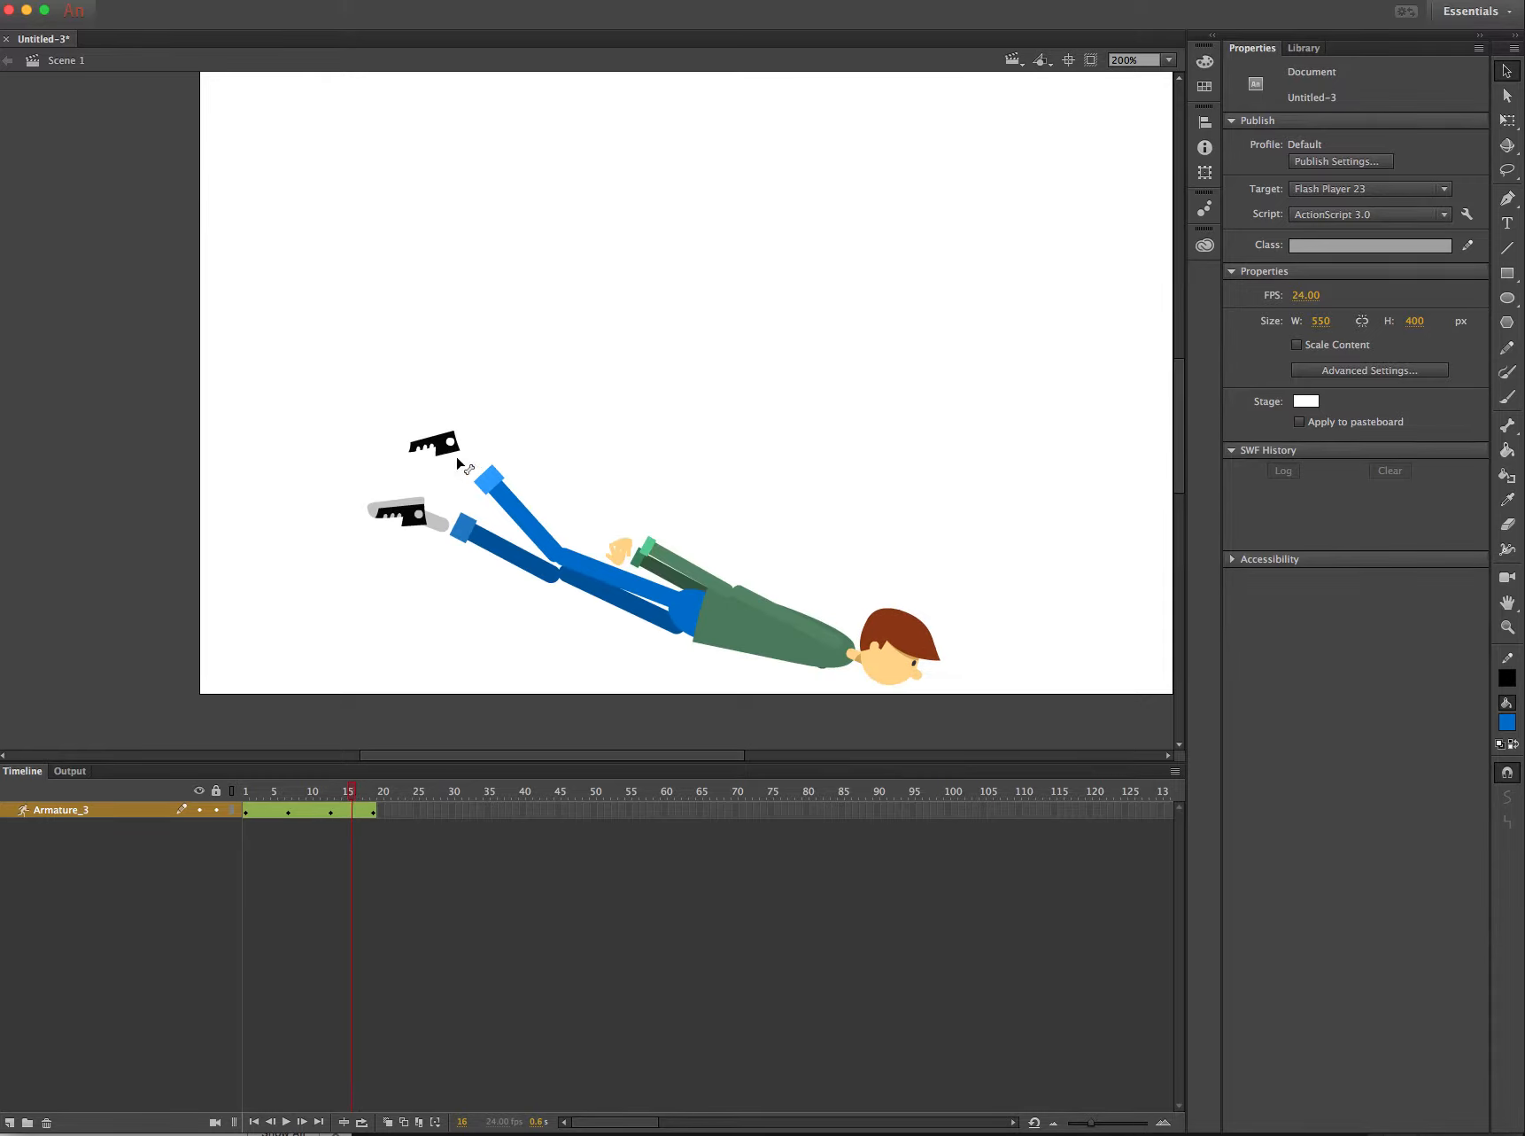
click(432, 445)
click(352, 812)
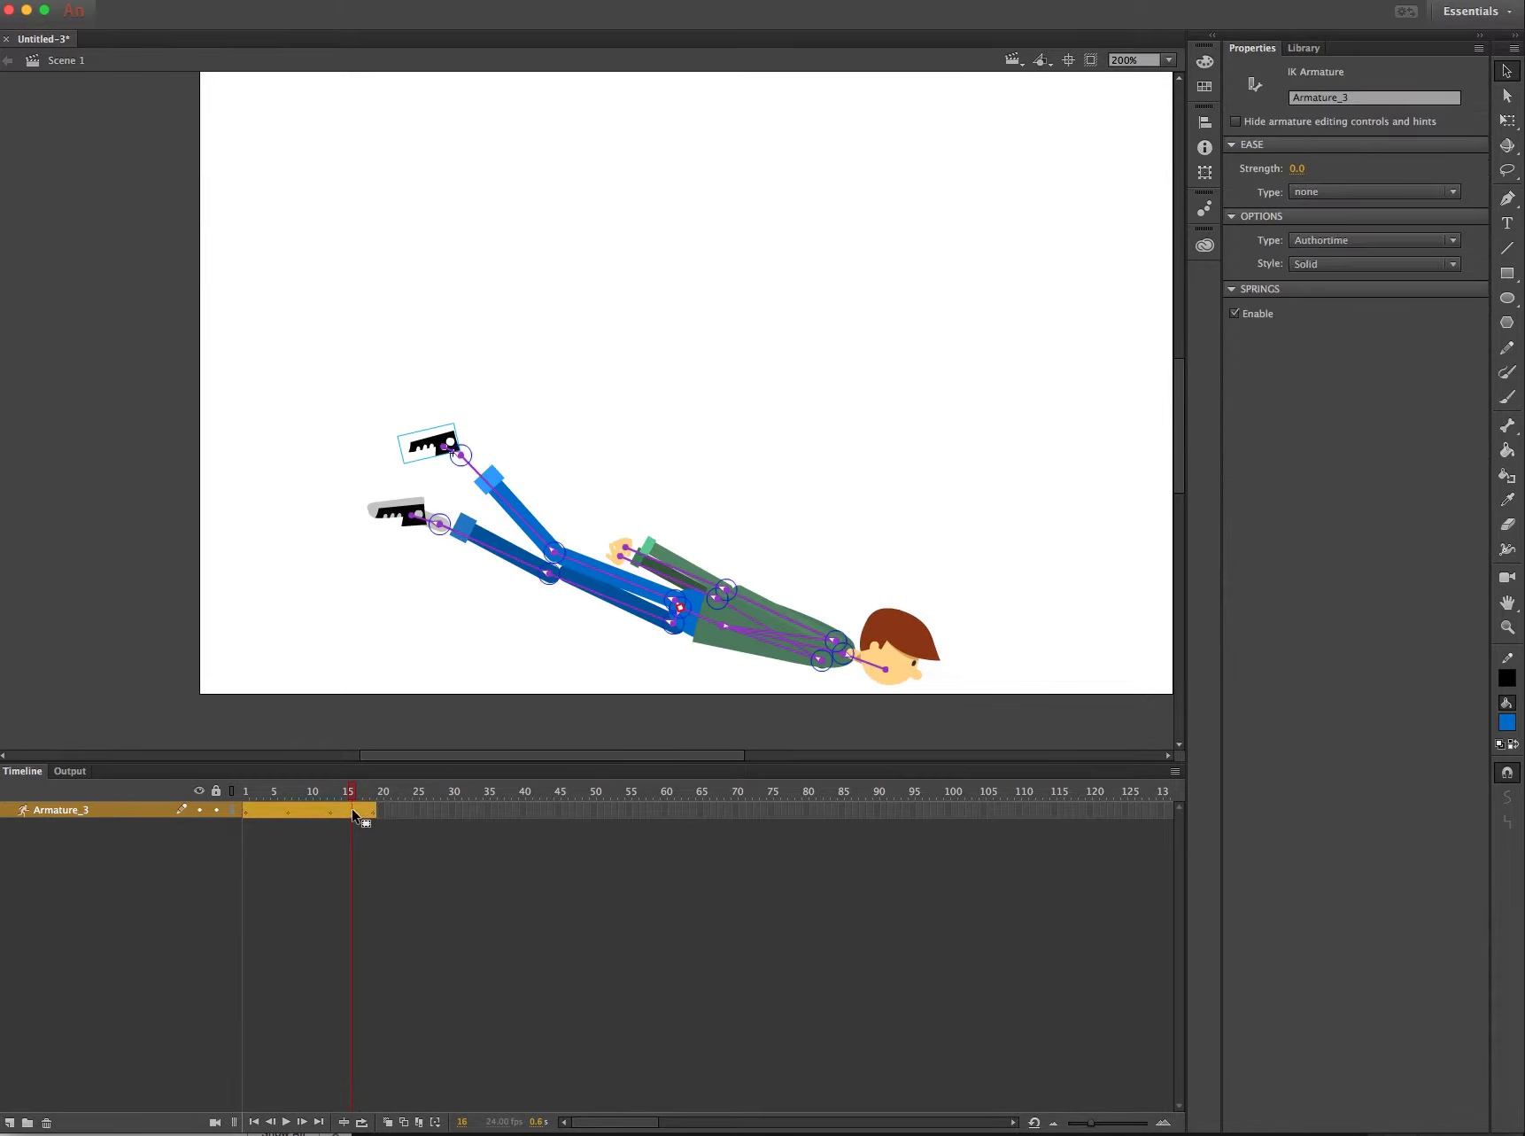
right_click(353, 810)
click(325, 831)
click(401, 811)
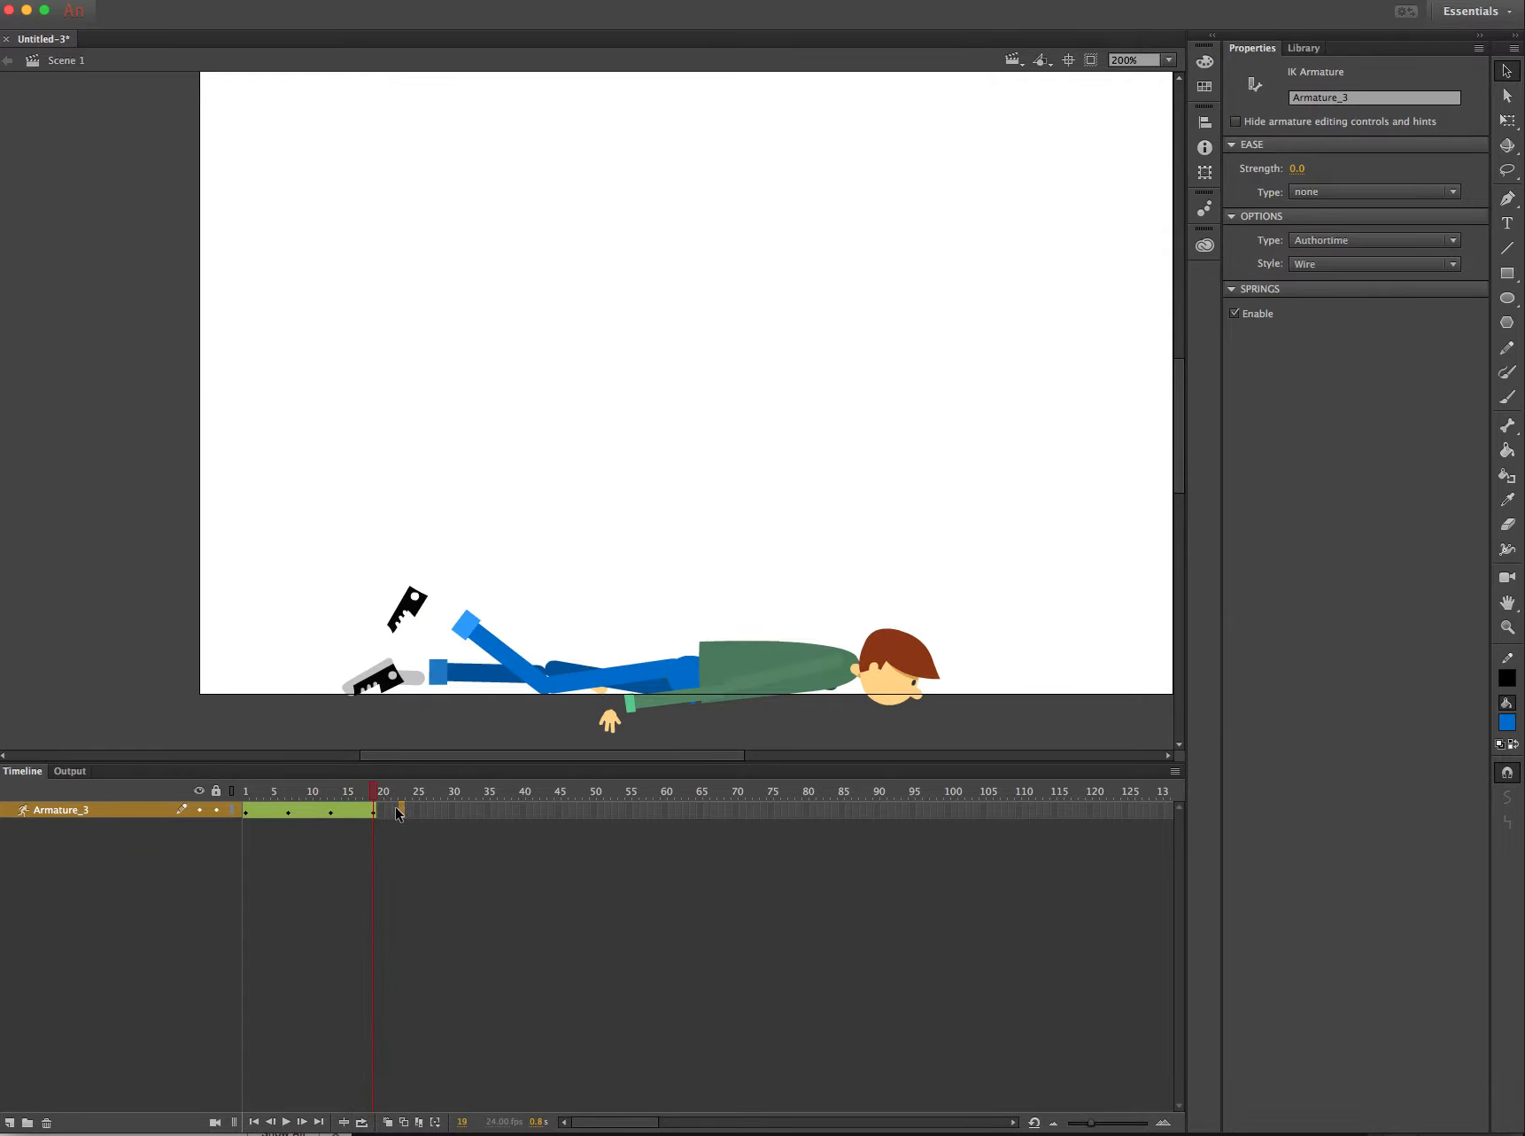
click(352, 811)
right_click(353, 811)
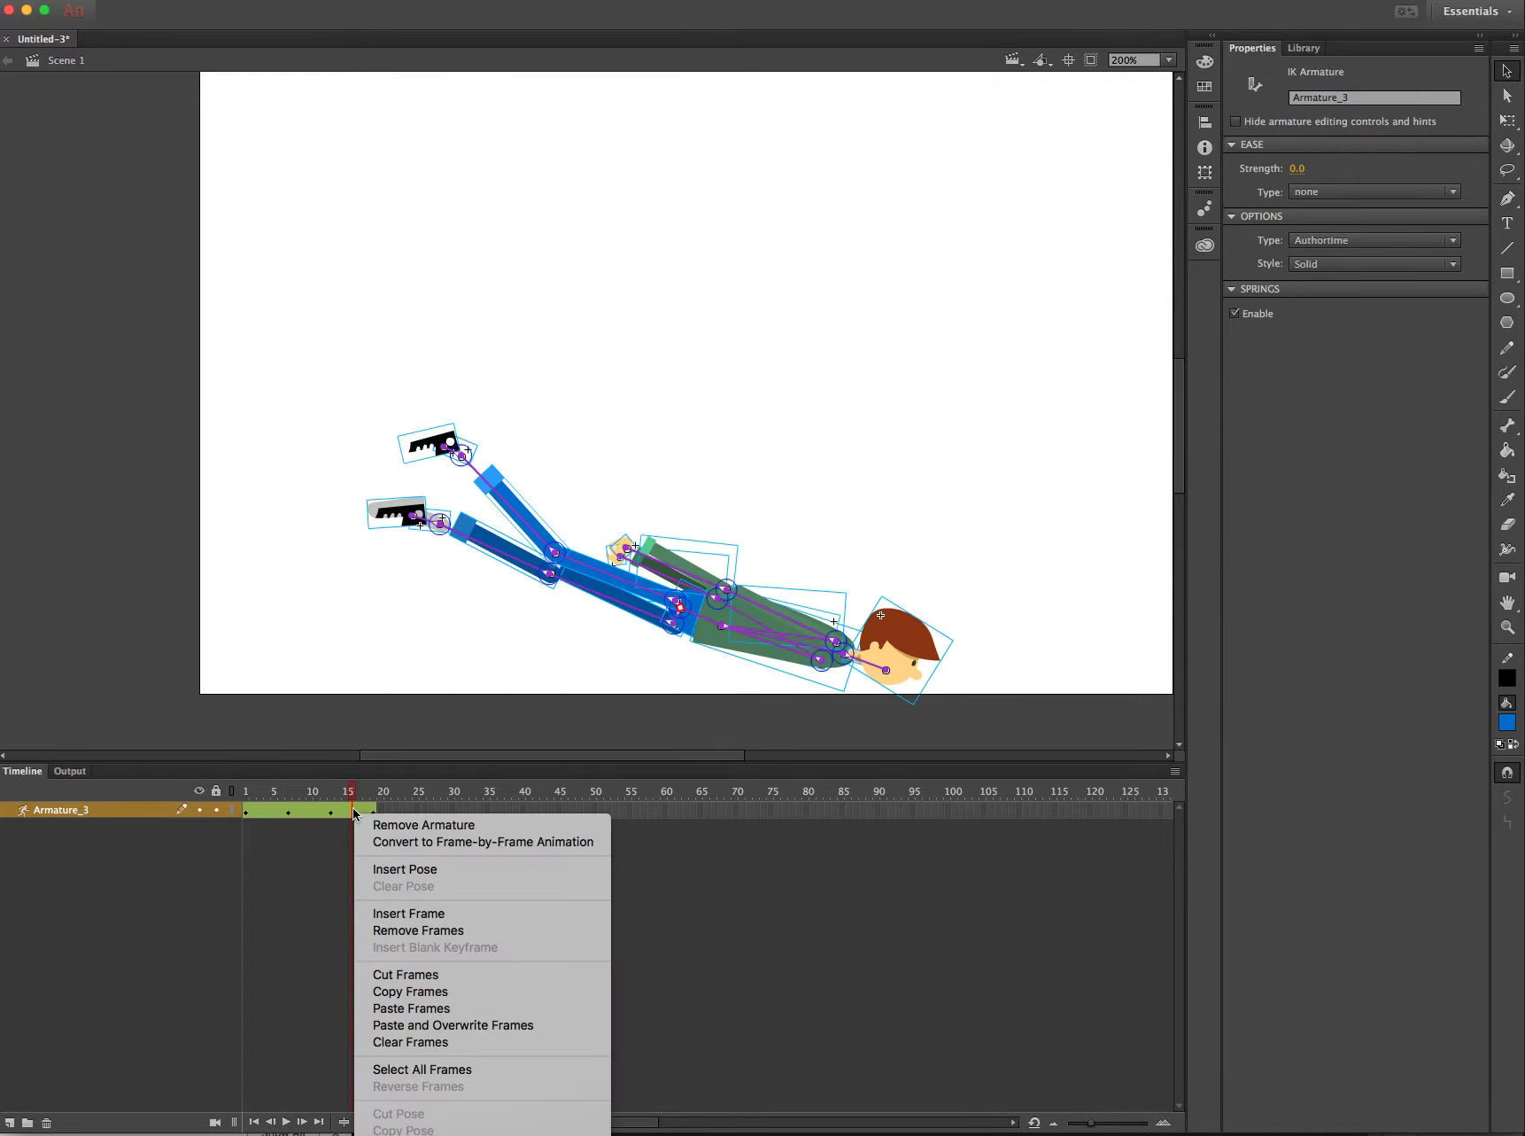
click(403, 913)
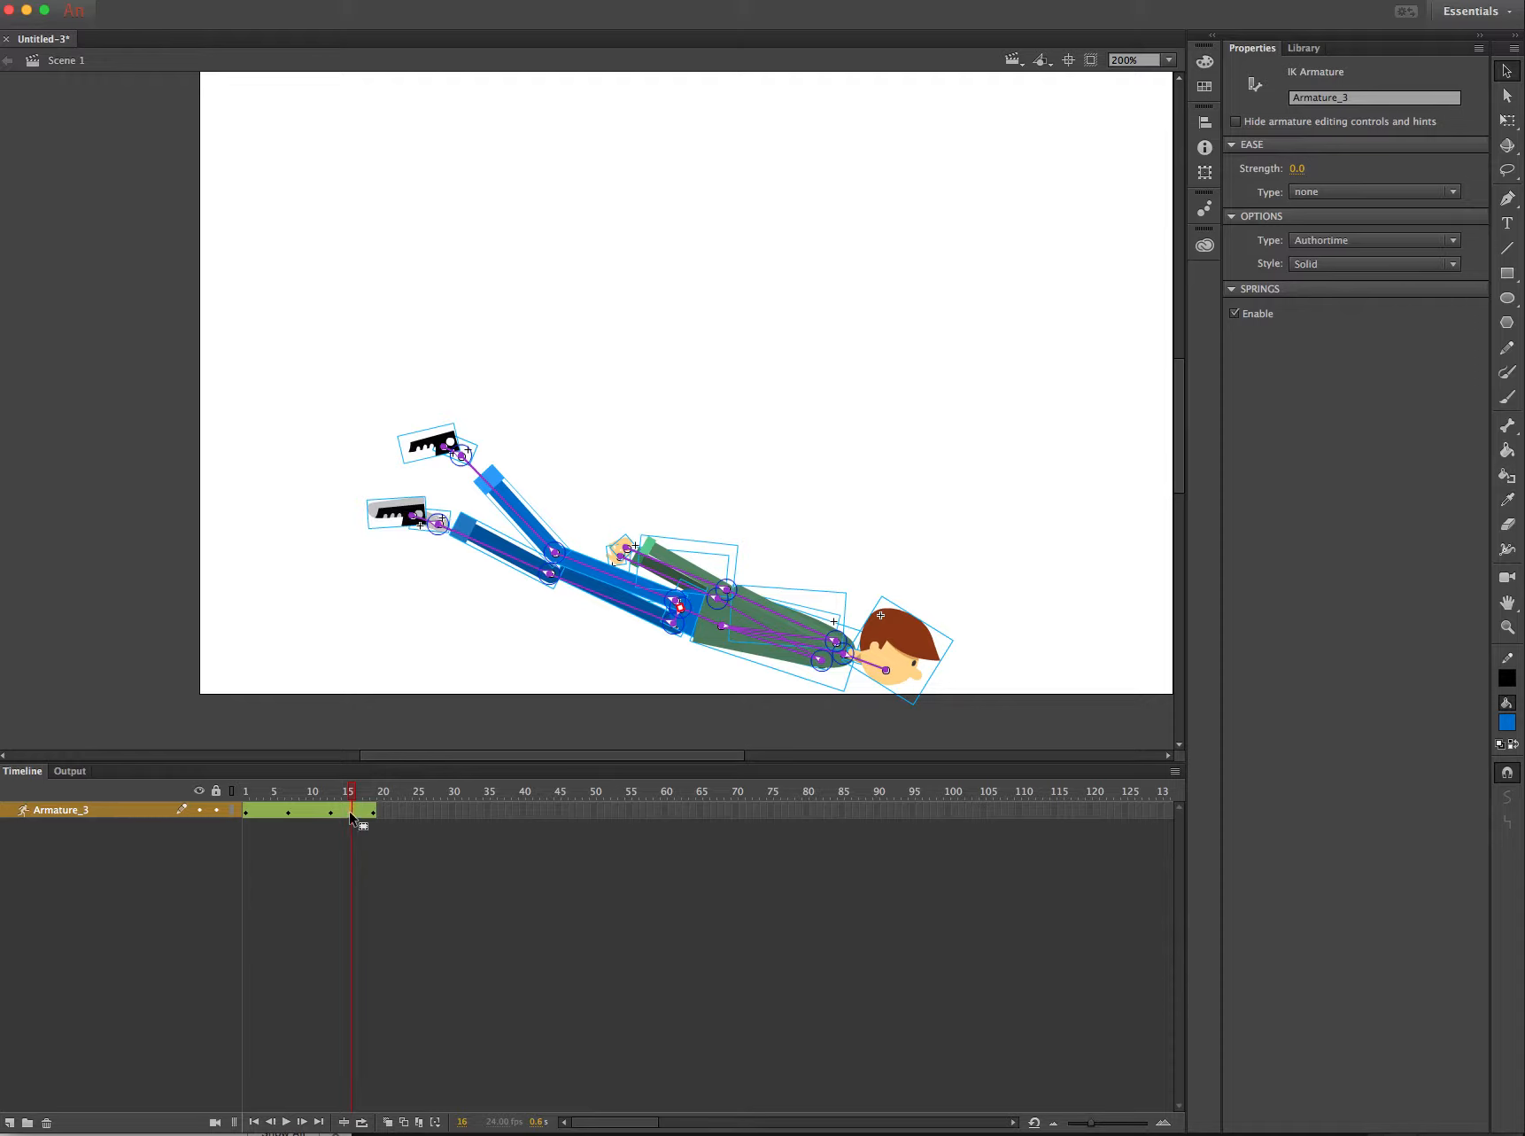
- At the frame 16 pose, lower the thighs to the ground with both shins bent up, and bring both arms down alongside the body
right_click(354, 811)
drag(459, 490, 381, 640)
drag(552, 590, 538, 656)
drag(454, 737, 387, 537)
drag(550, 578, 475, 542)
drag(632, 562, 608, 652)
drag(717, 636, 720, 596)
drag(637, 561, 621, 645)
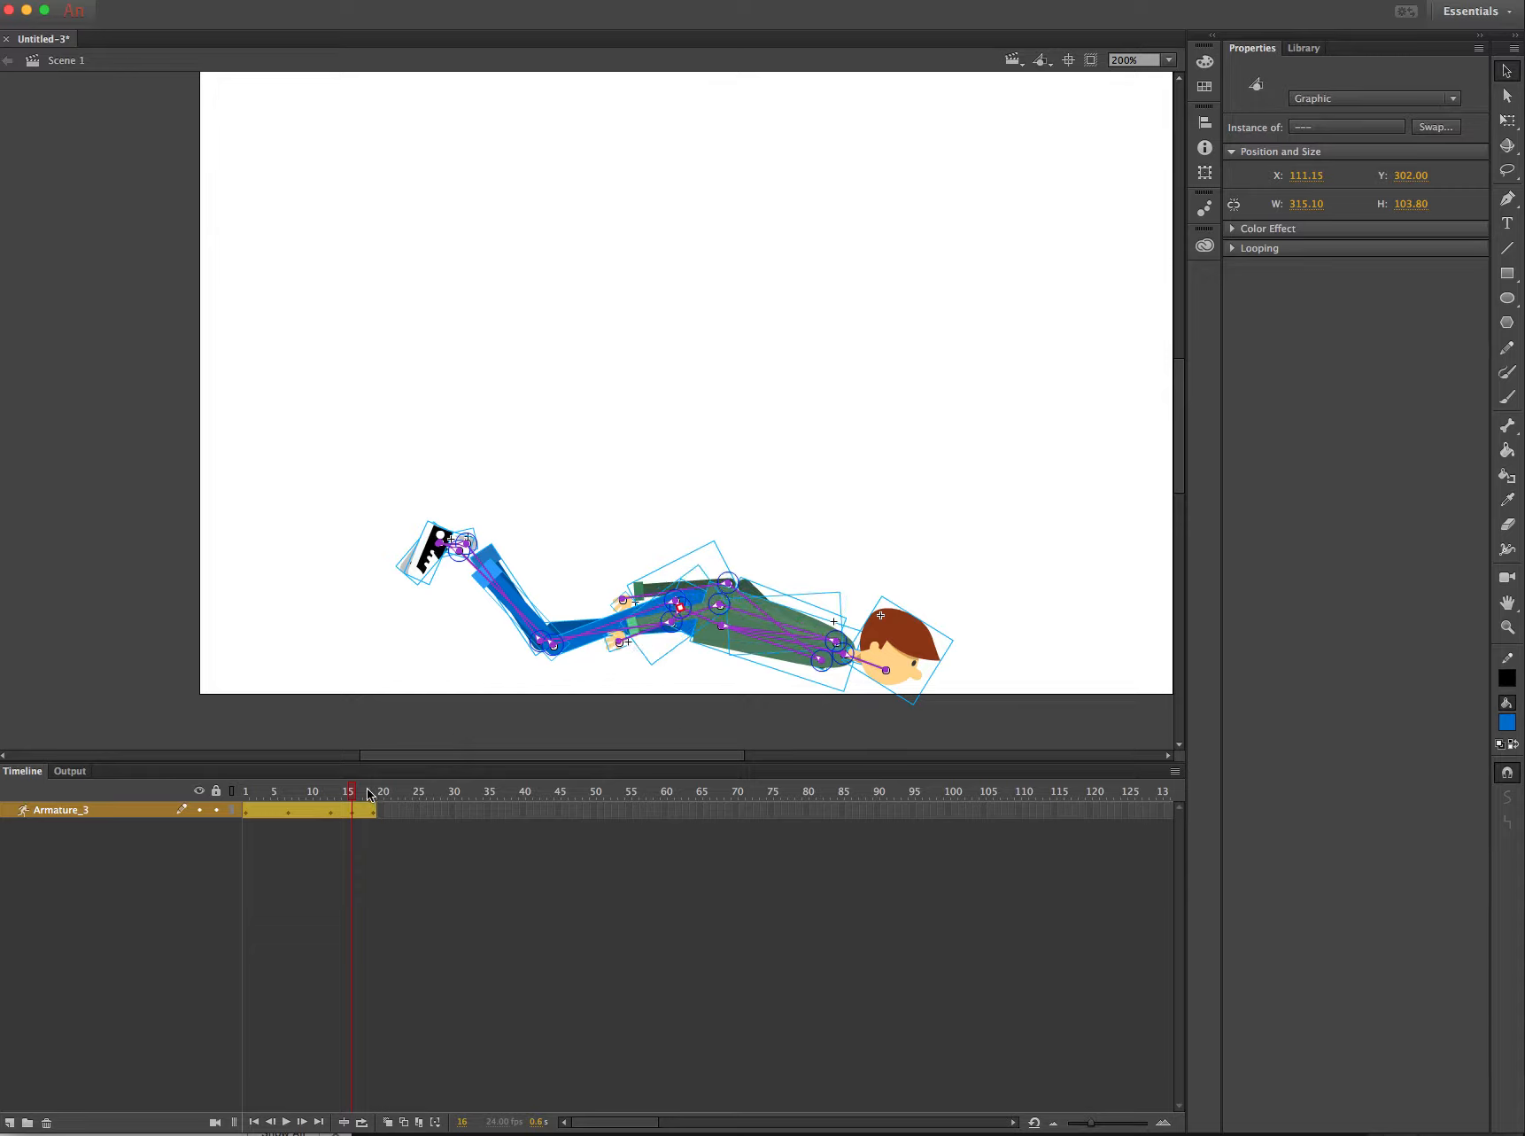
- Scrub through the landing frames and tilt the head down toward the ground at the frame 16 pose
drag(323, 789, 368, 793)
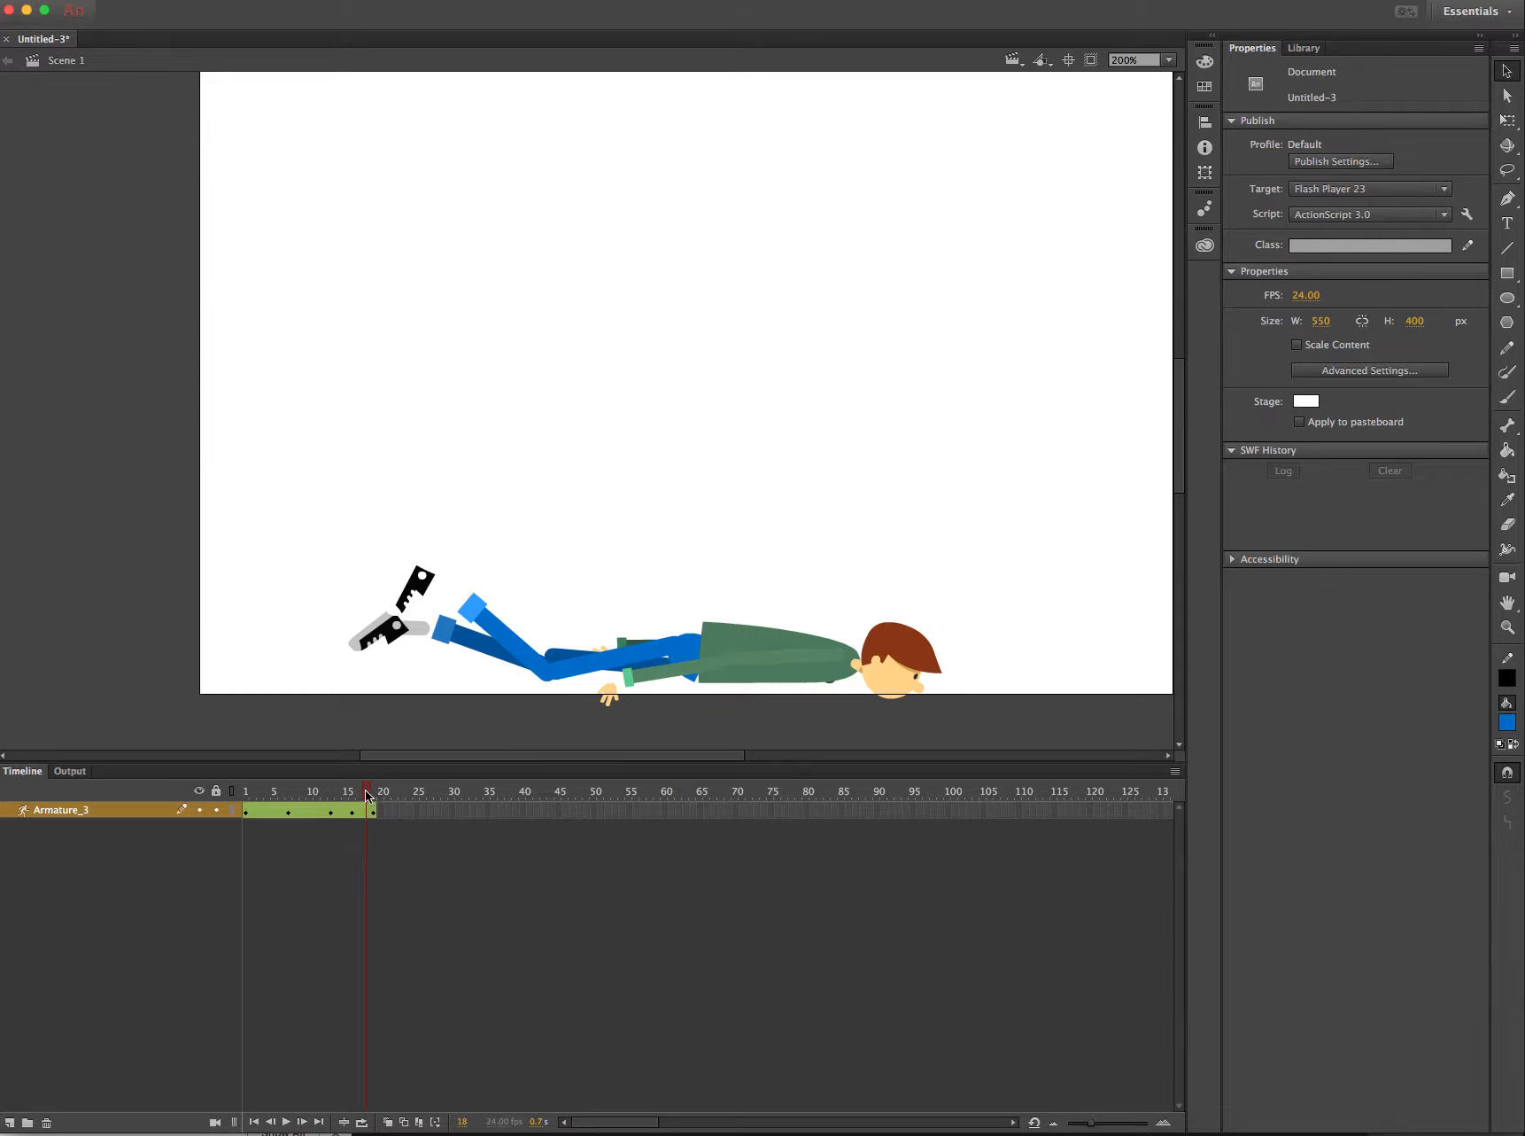
drag(368, 795, 363, 798)
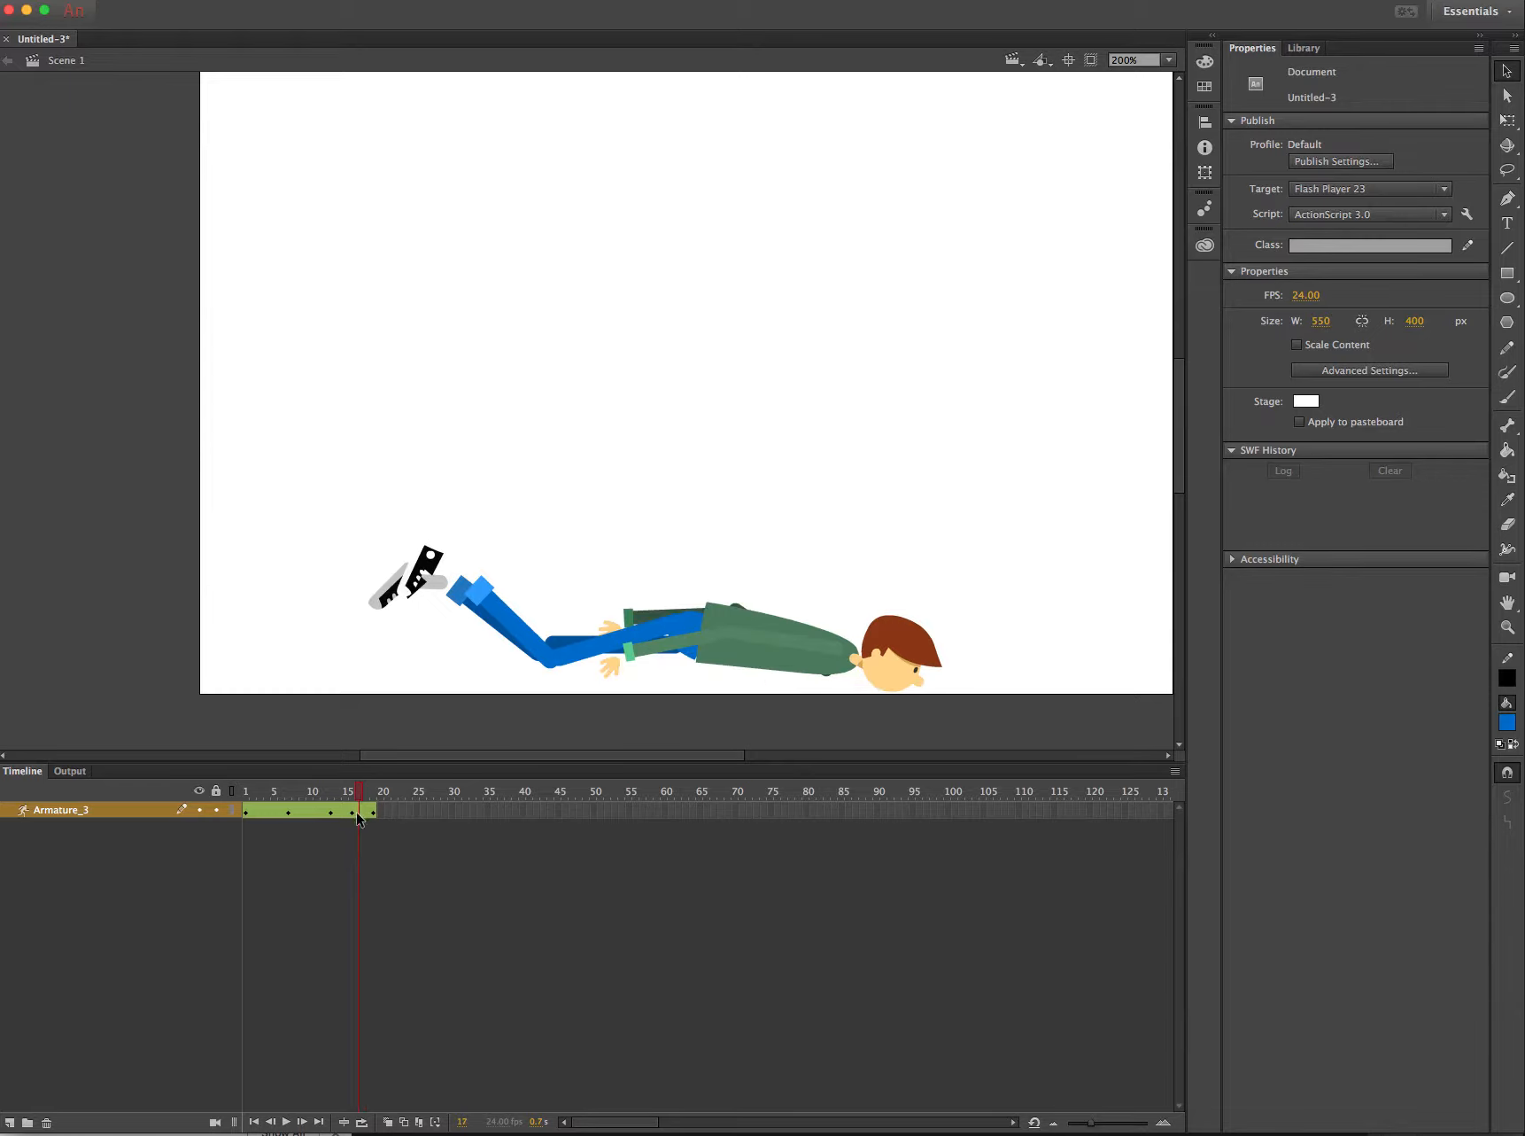
click(358, 817)
click(350, 794)
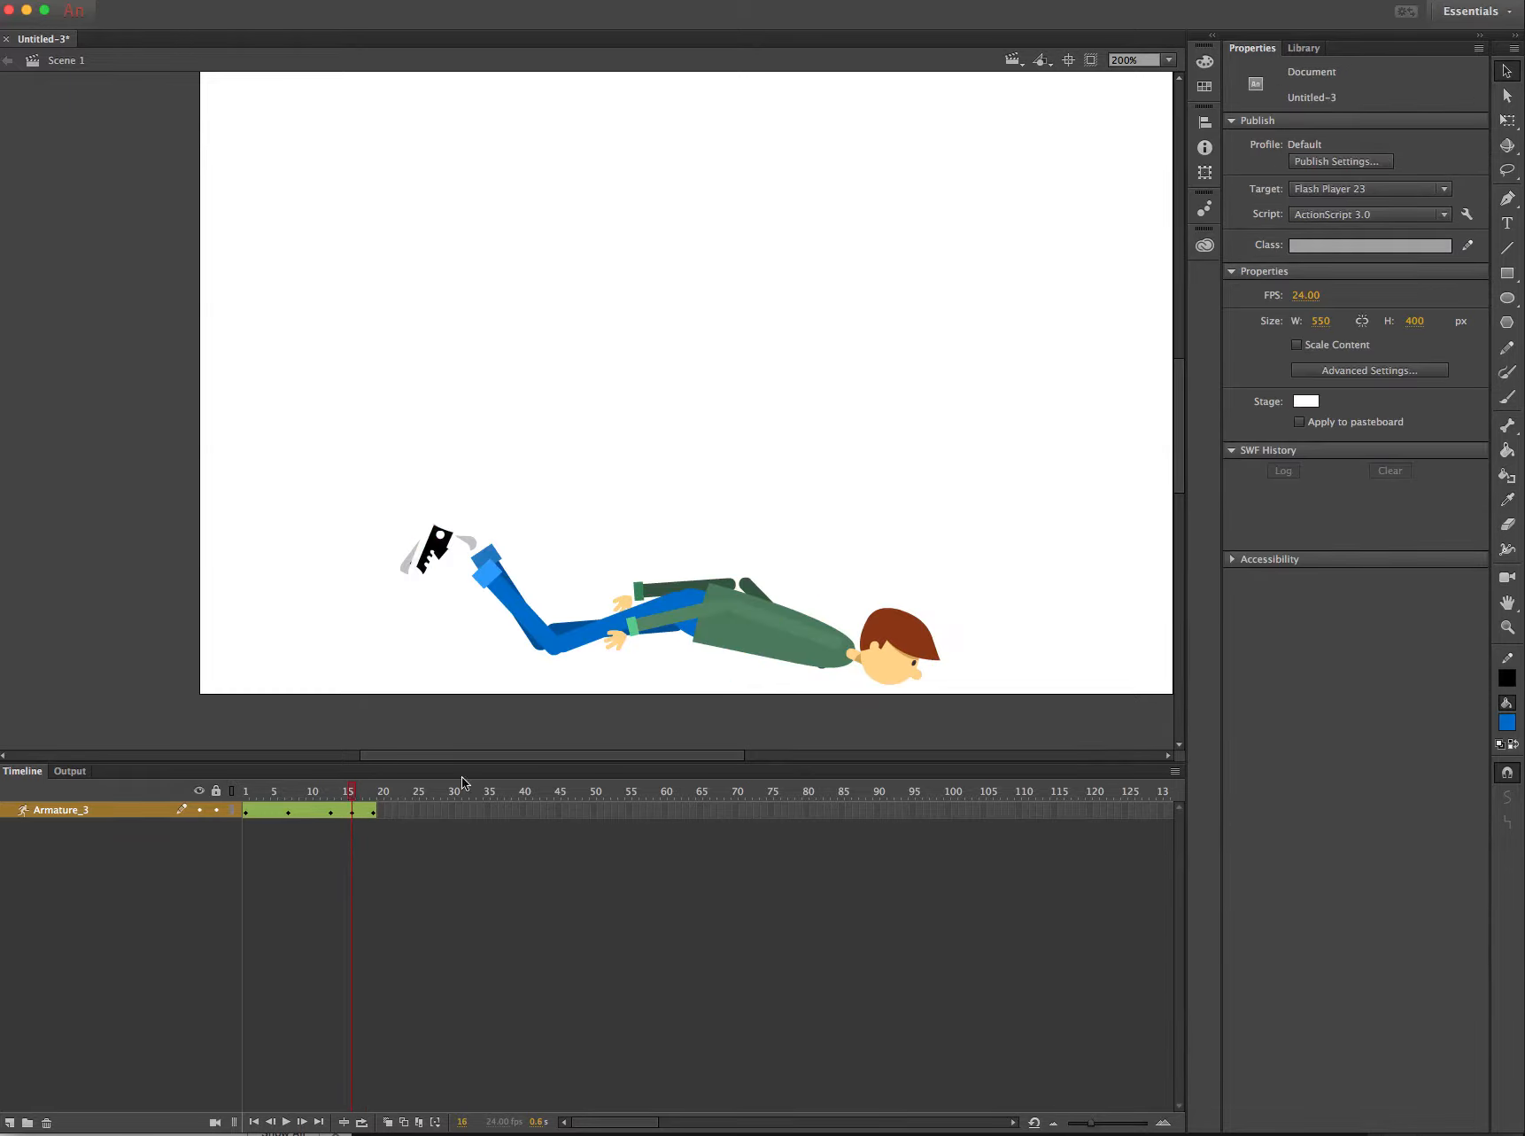
click(909, 660)
drag(930, 648, 936, 678)
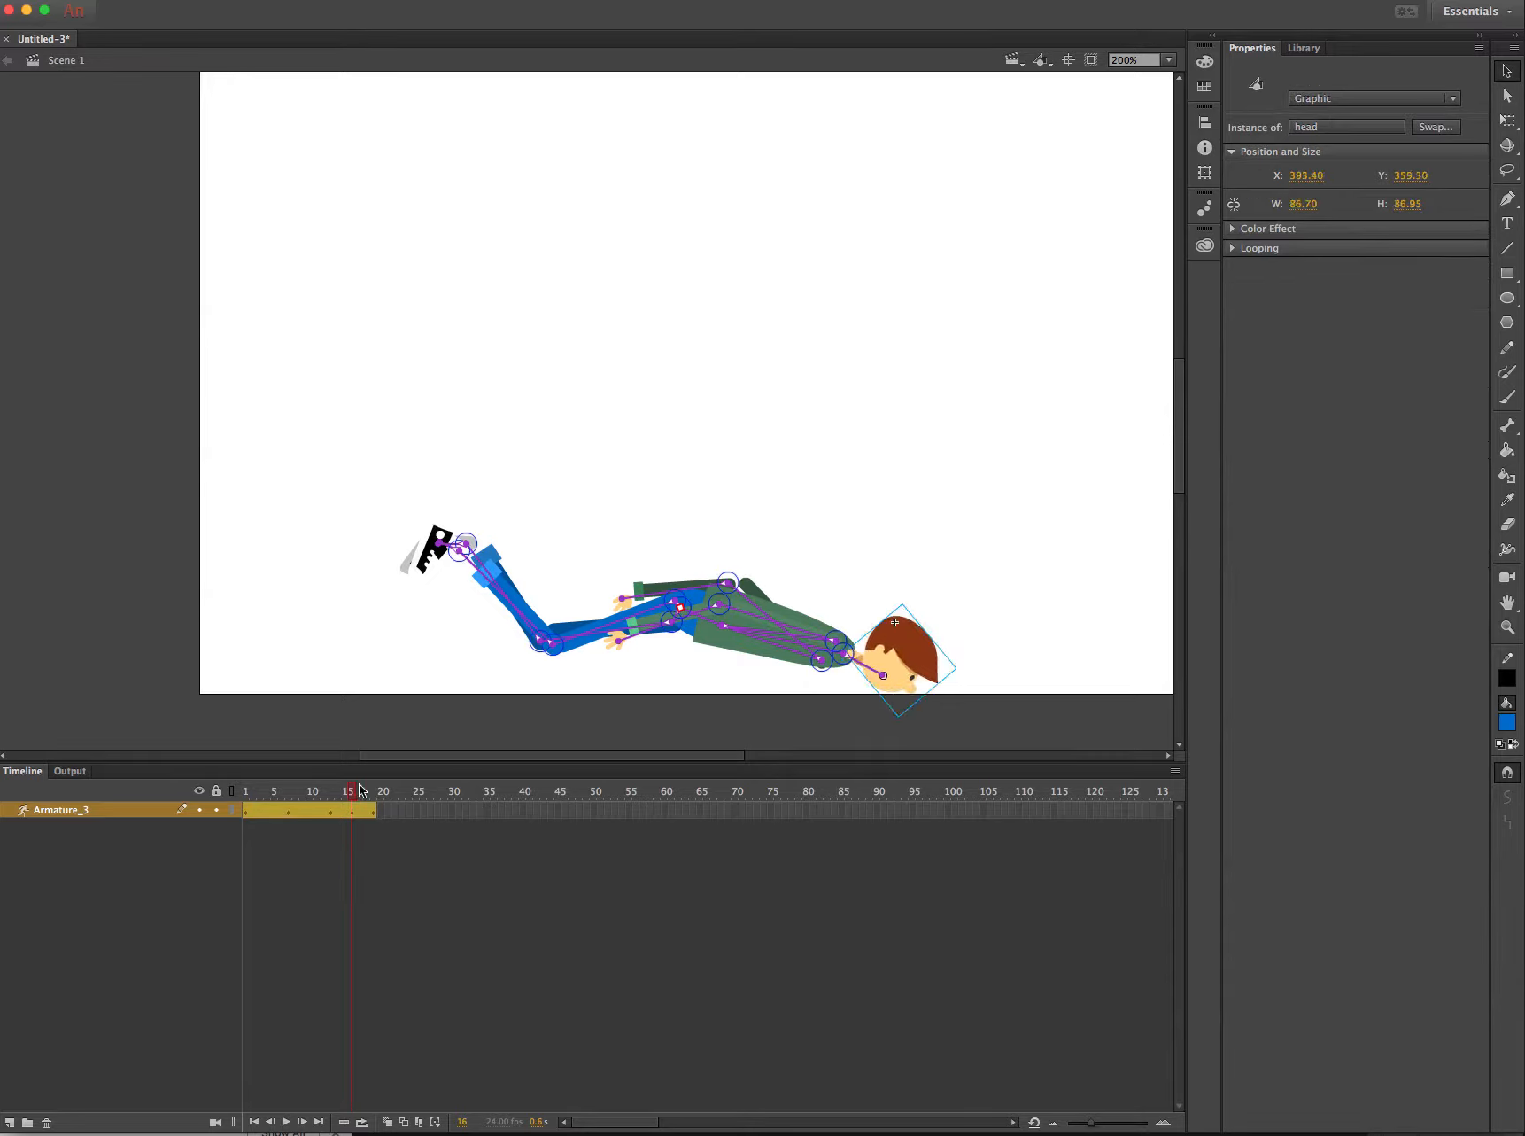
- Insert a pose at frame 17 and tilt the head up off the ground
click(364, 795)
click(364, 812)
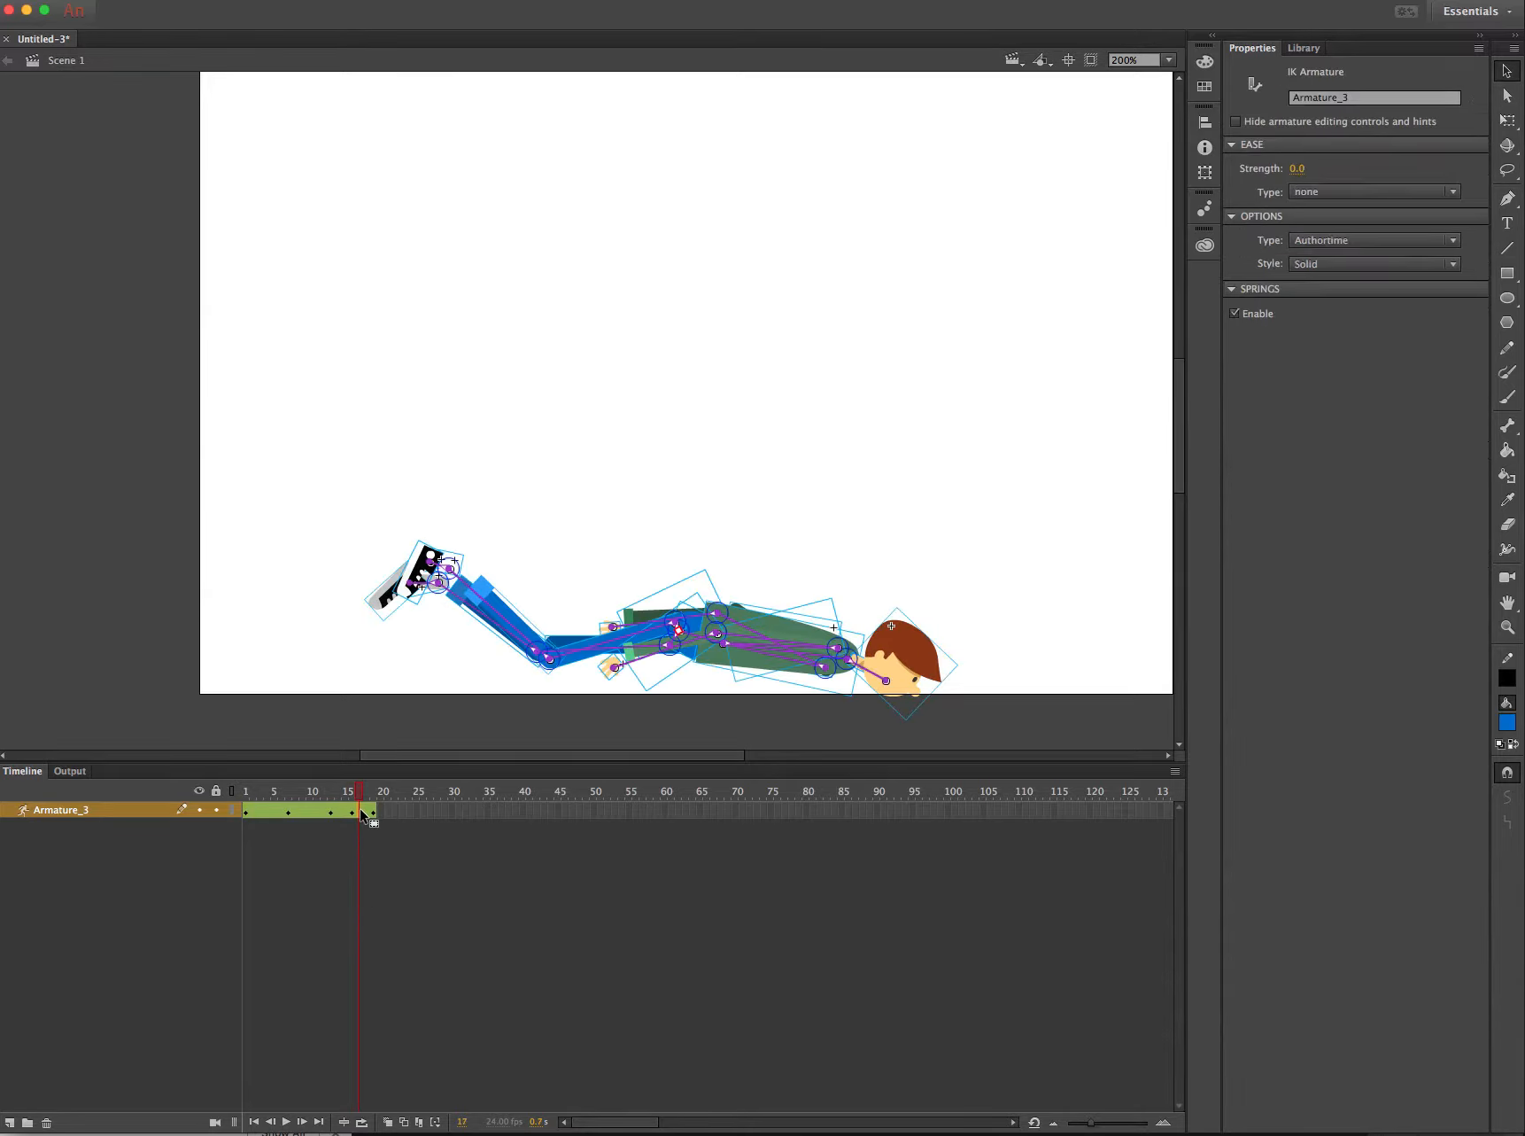
click(361, 788)
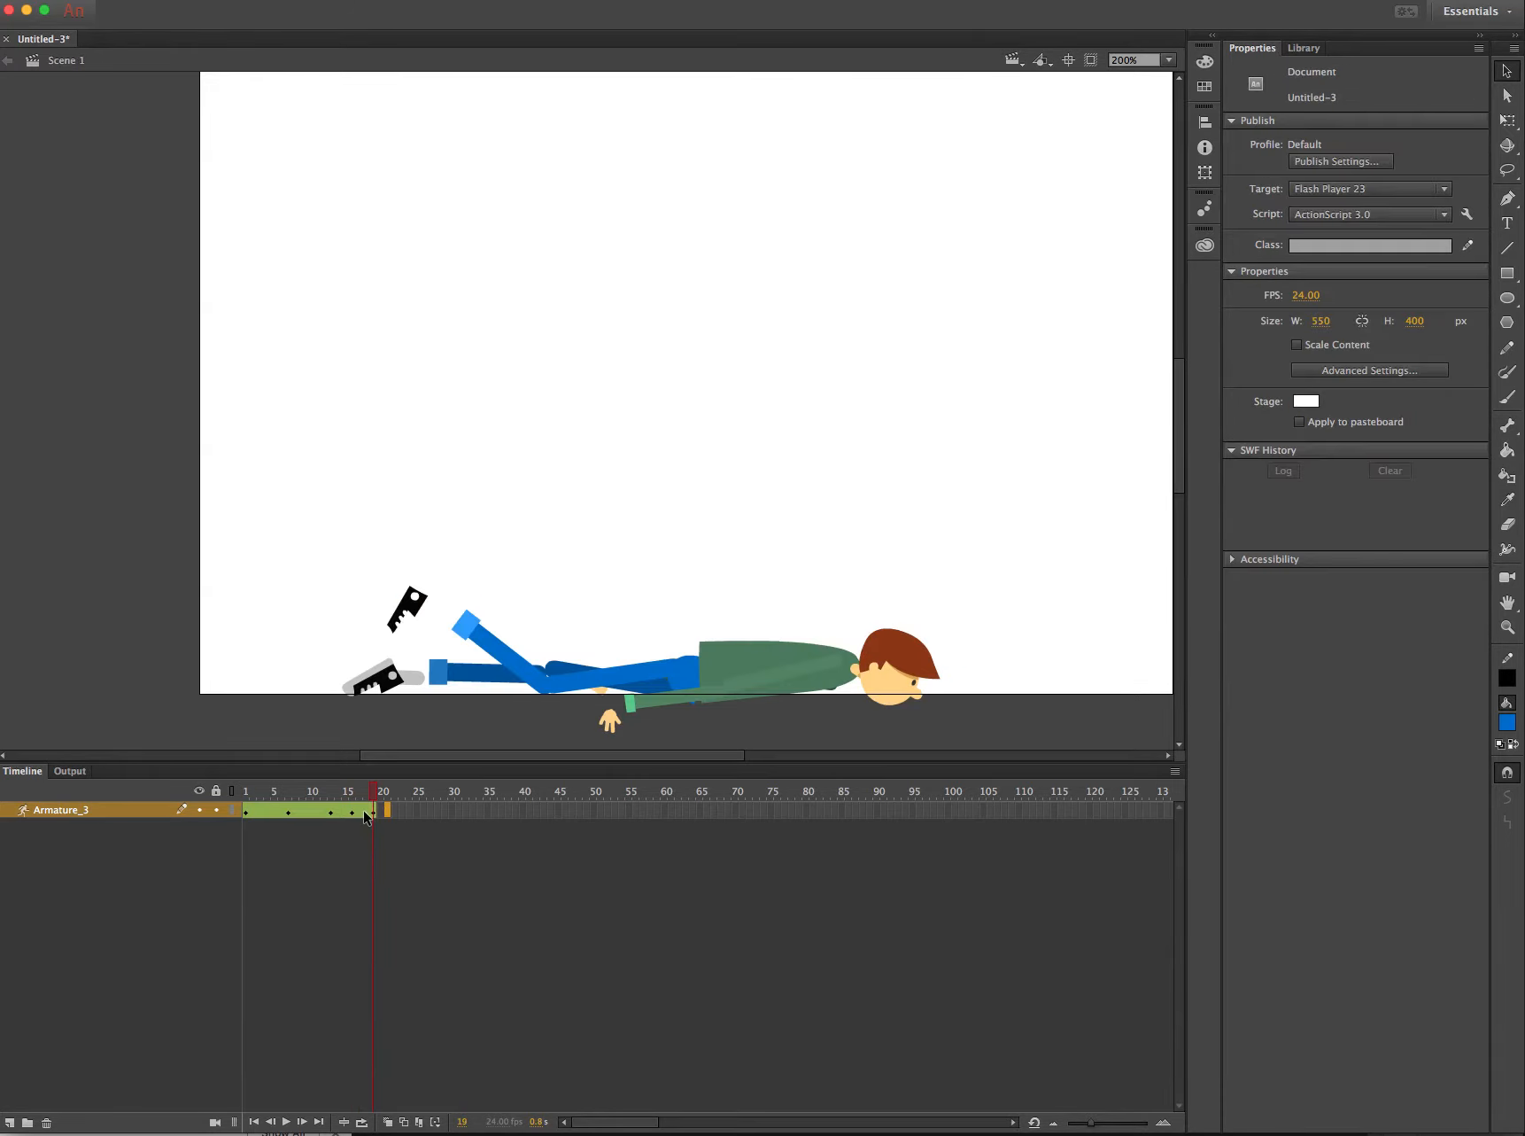
right_click(359, 813)
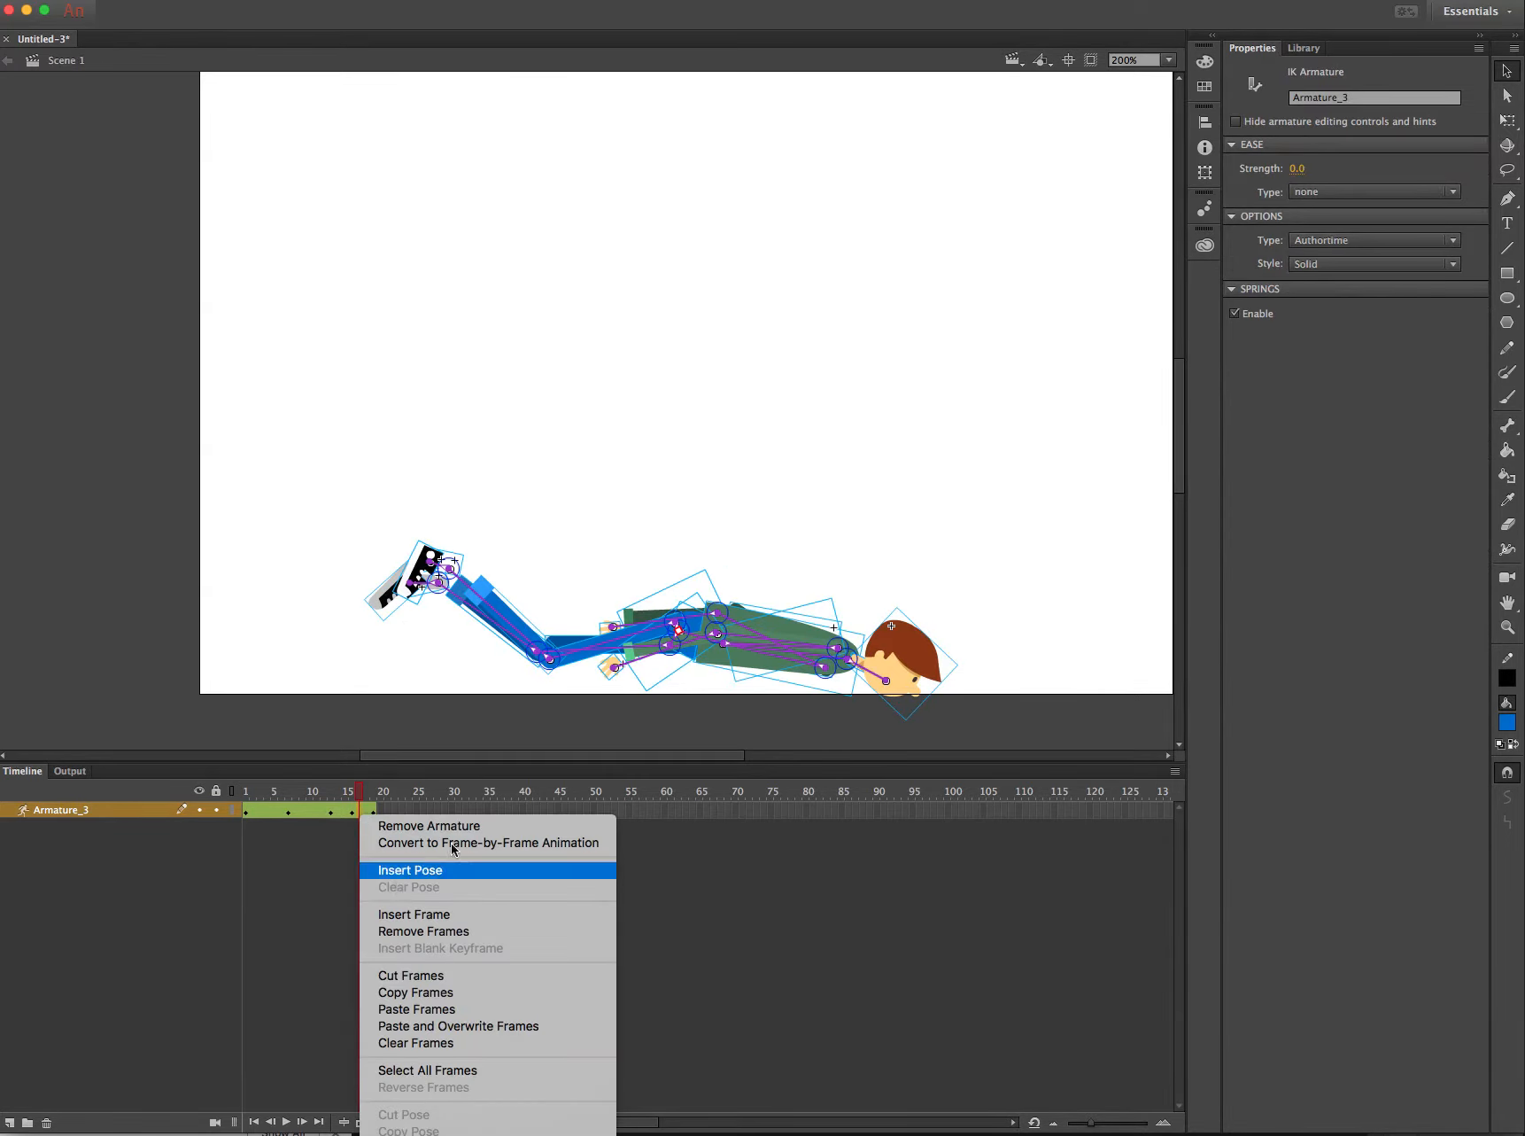
click(410, 870)
drag(936, 660, 901, 618)
- Check the final frame and replay the fall from frame 1 to review the head bounce
click(373, 813)
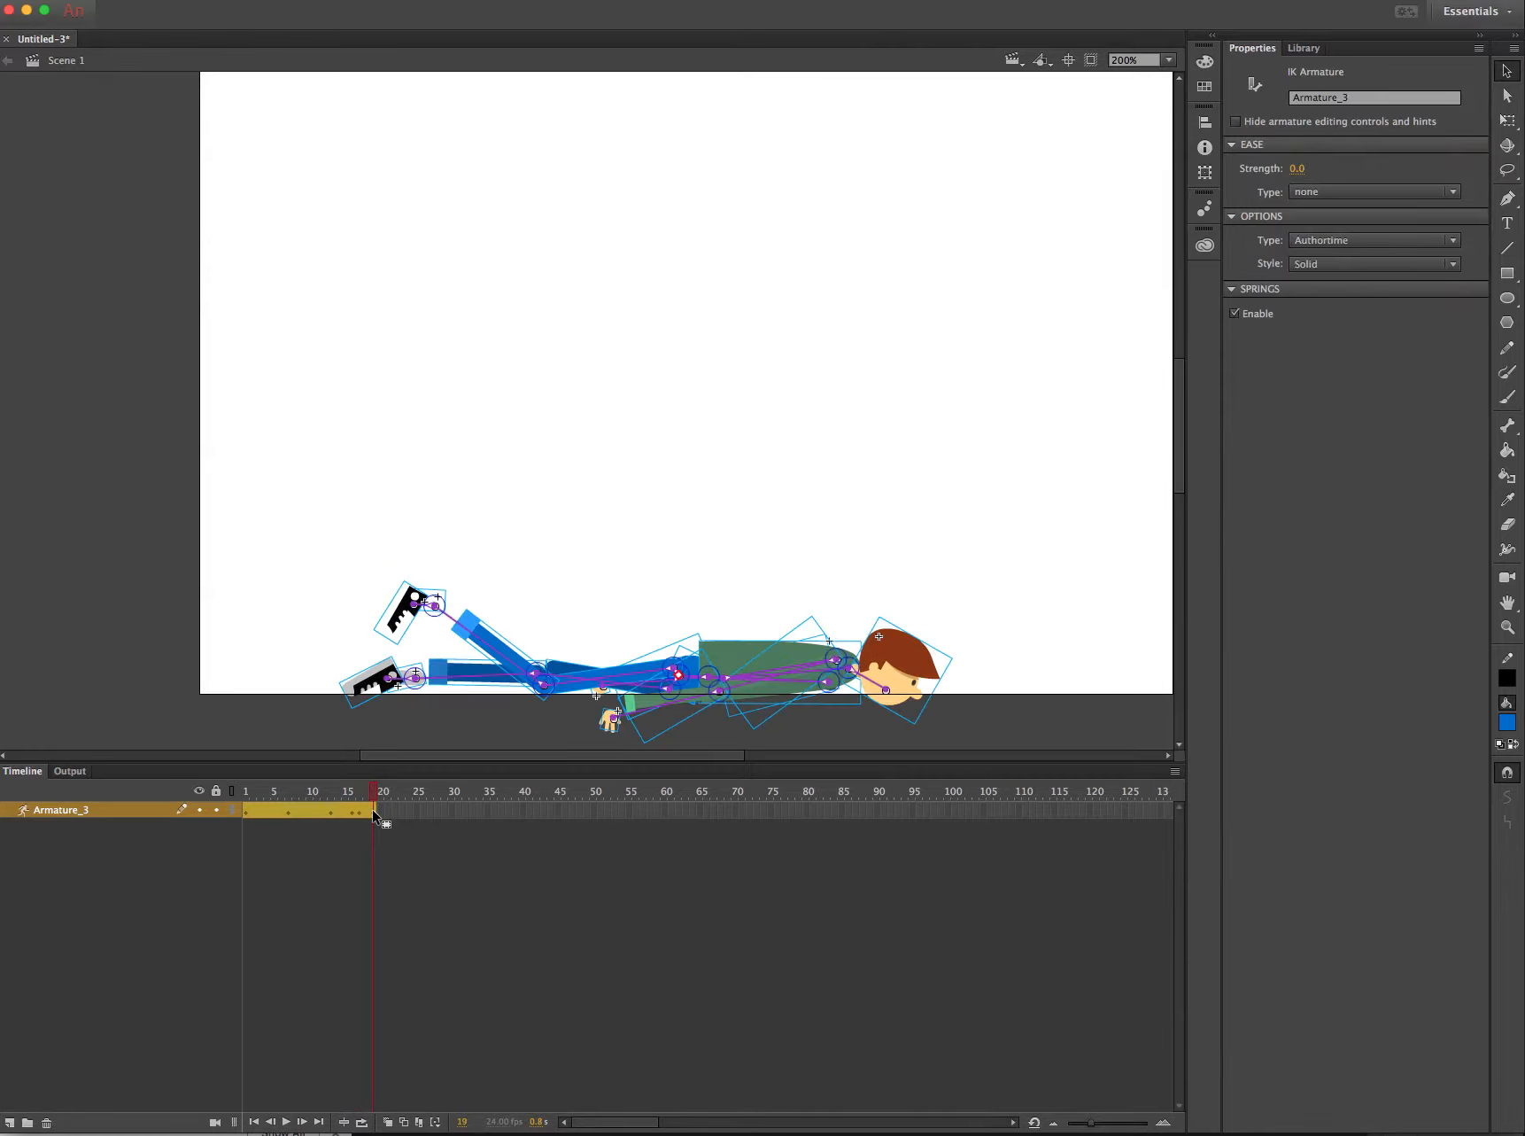
click(246, 794)
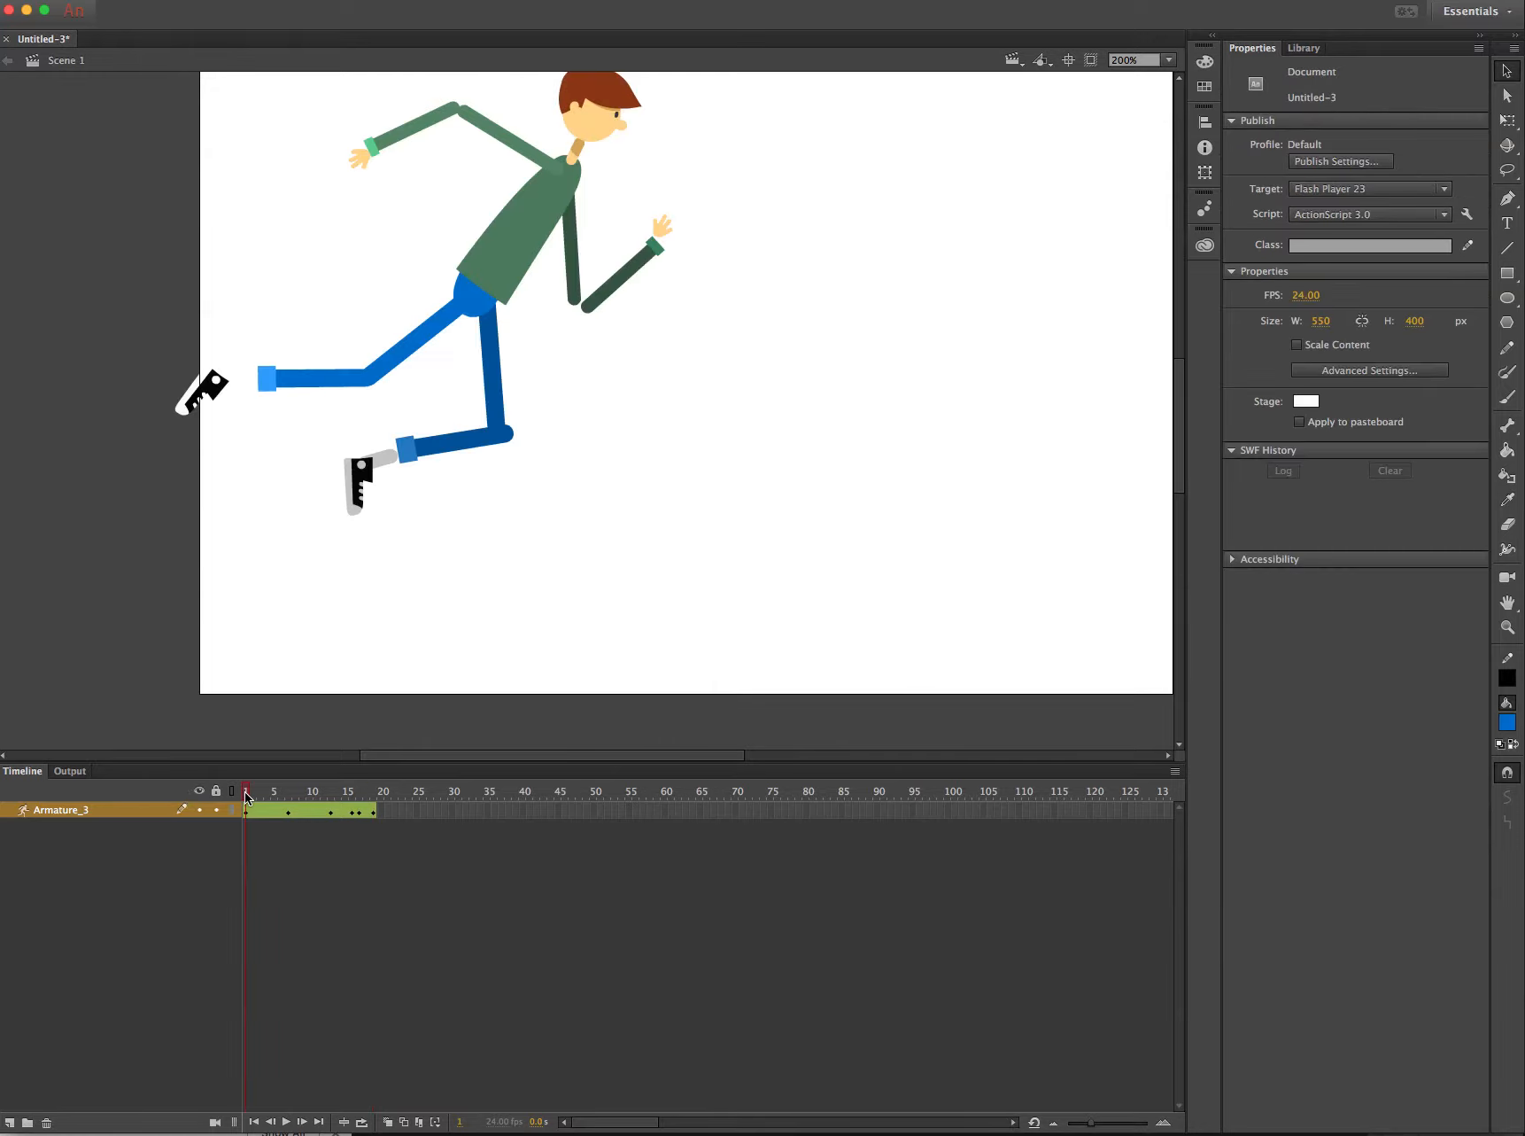
key(Return)
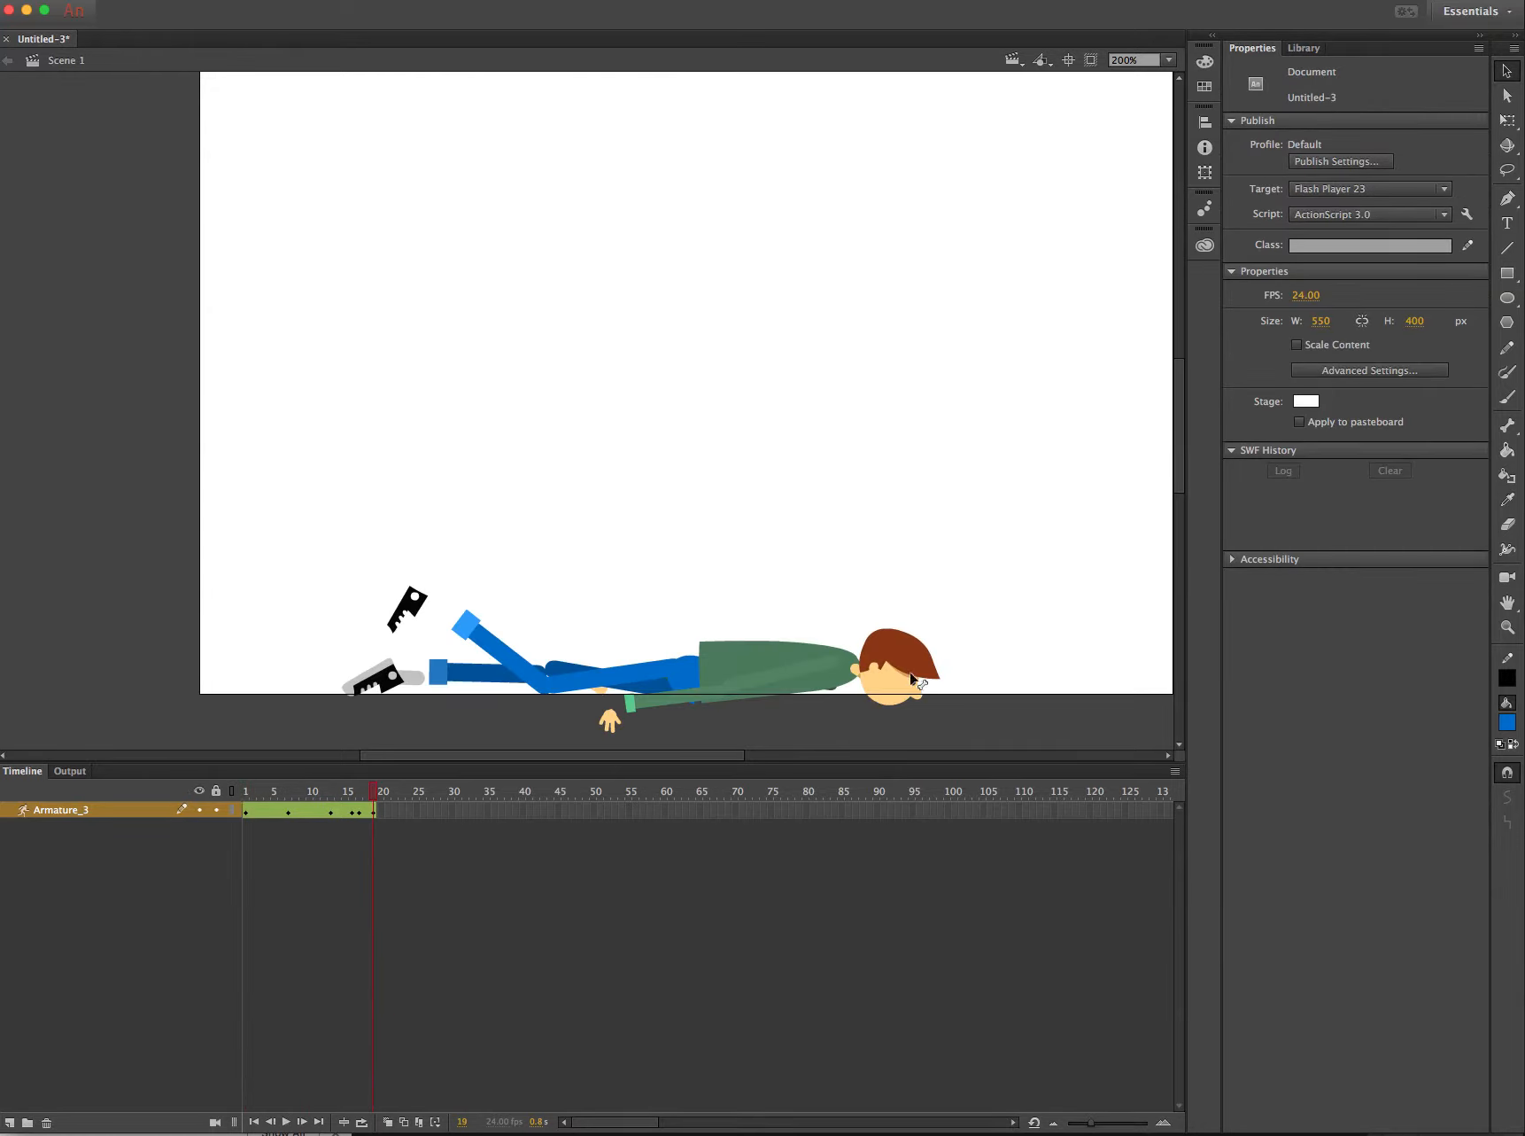
key(Return)
key(Return)
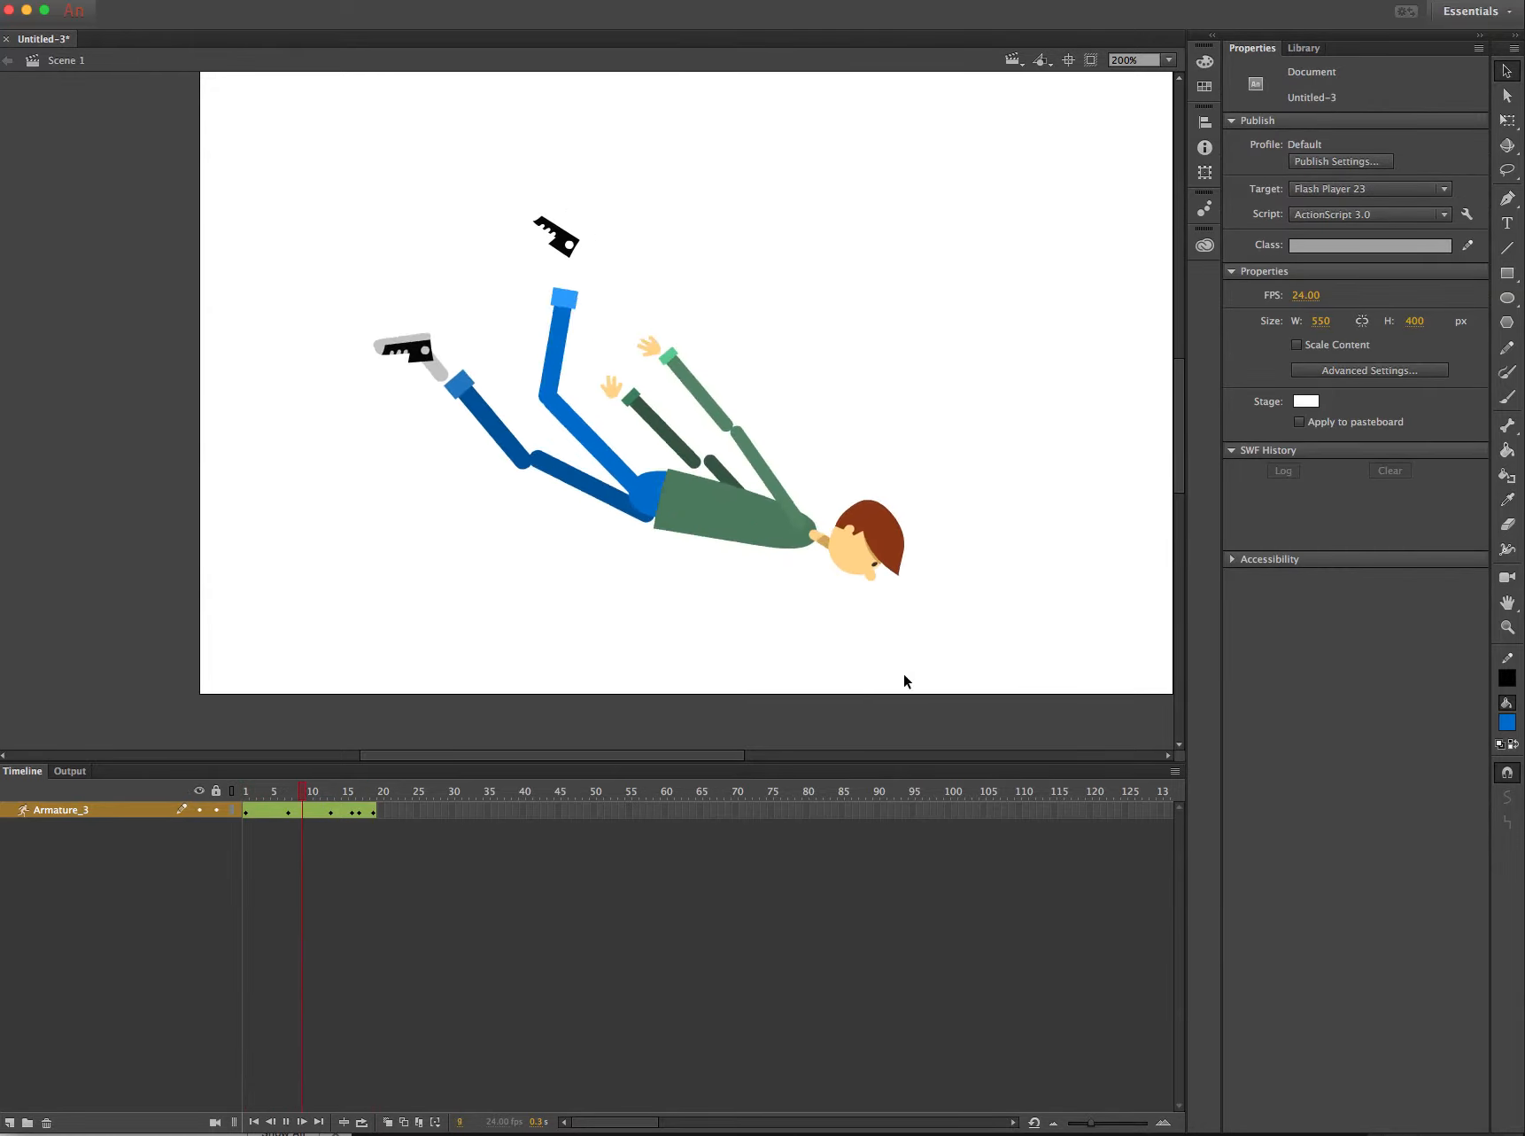
- Rearrange the two poses before the final one onto frames 15 and 16 of the armature span and play the result
click(363, 813)
drag(352, 812, 361, 812)
click(358, 813)
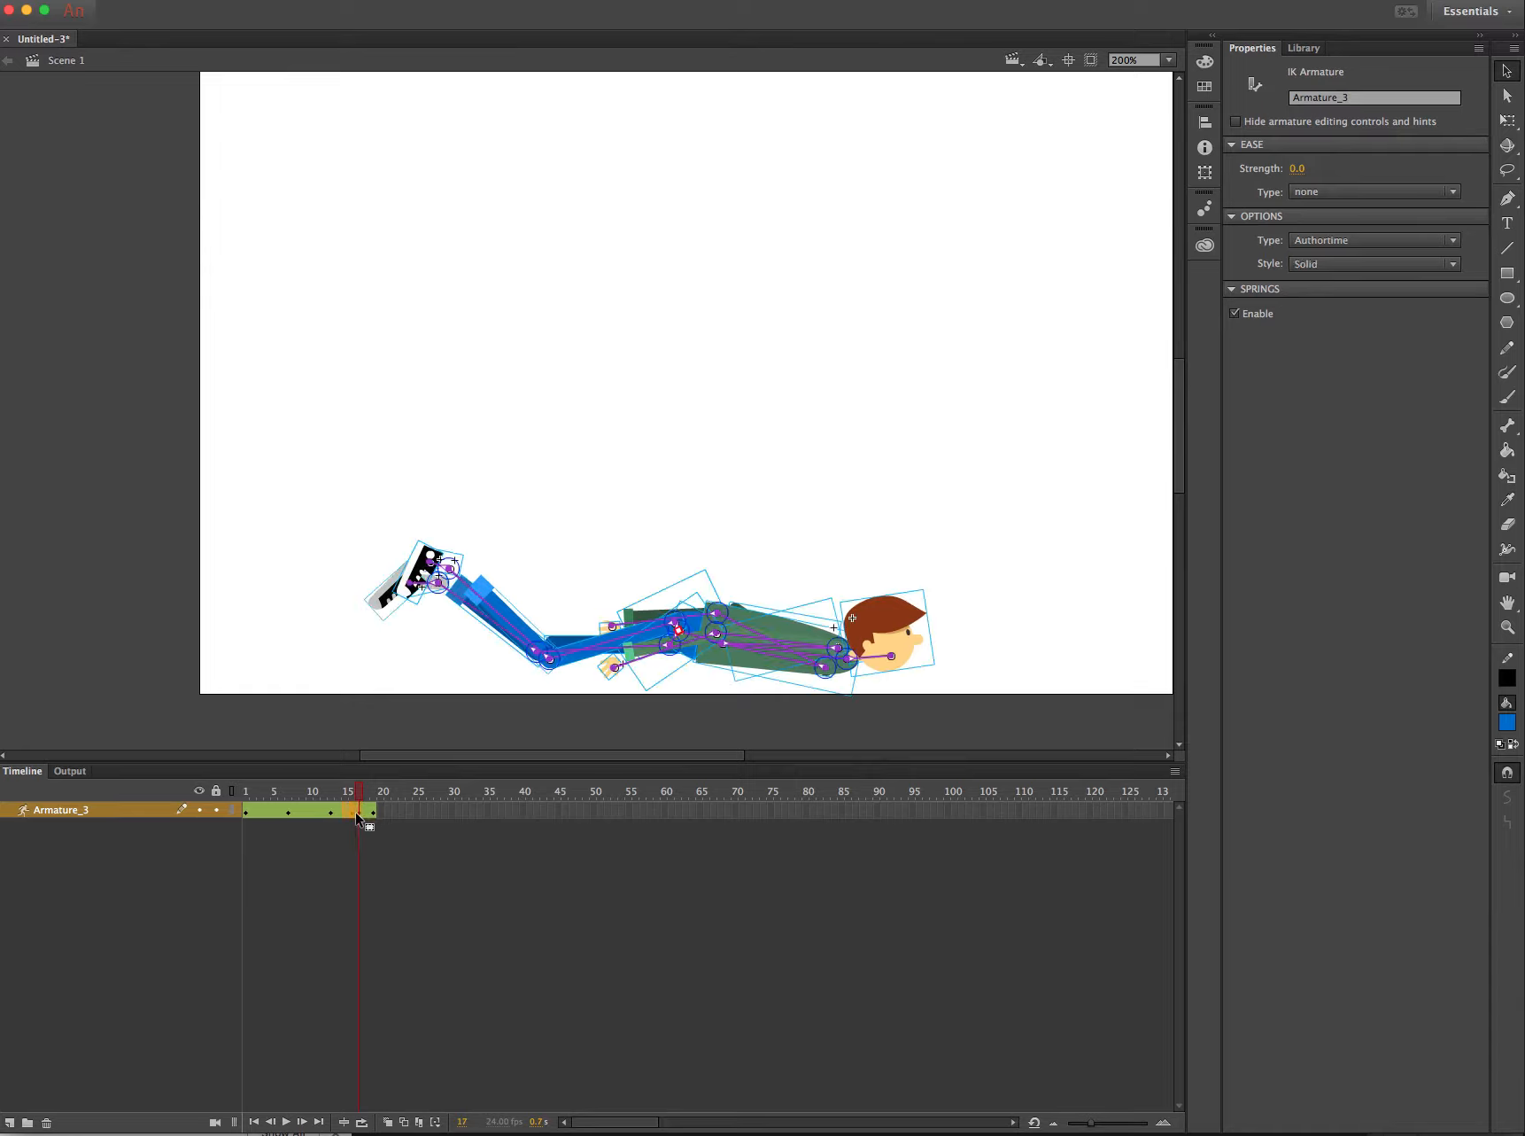
click(354, 813)
key(Return)
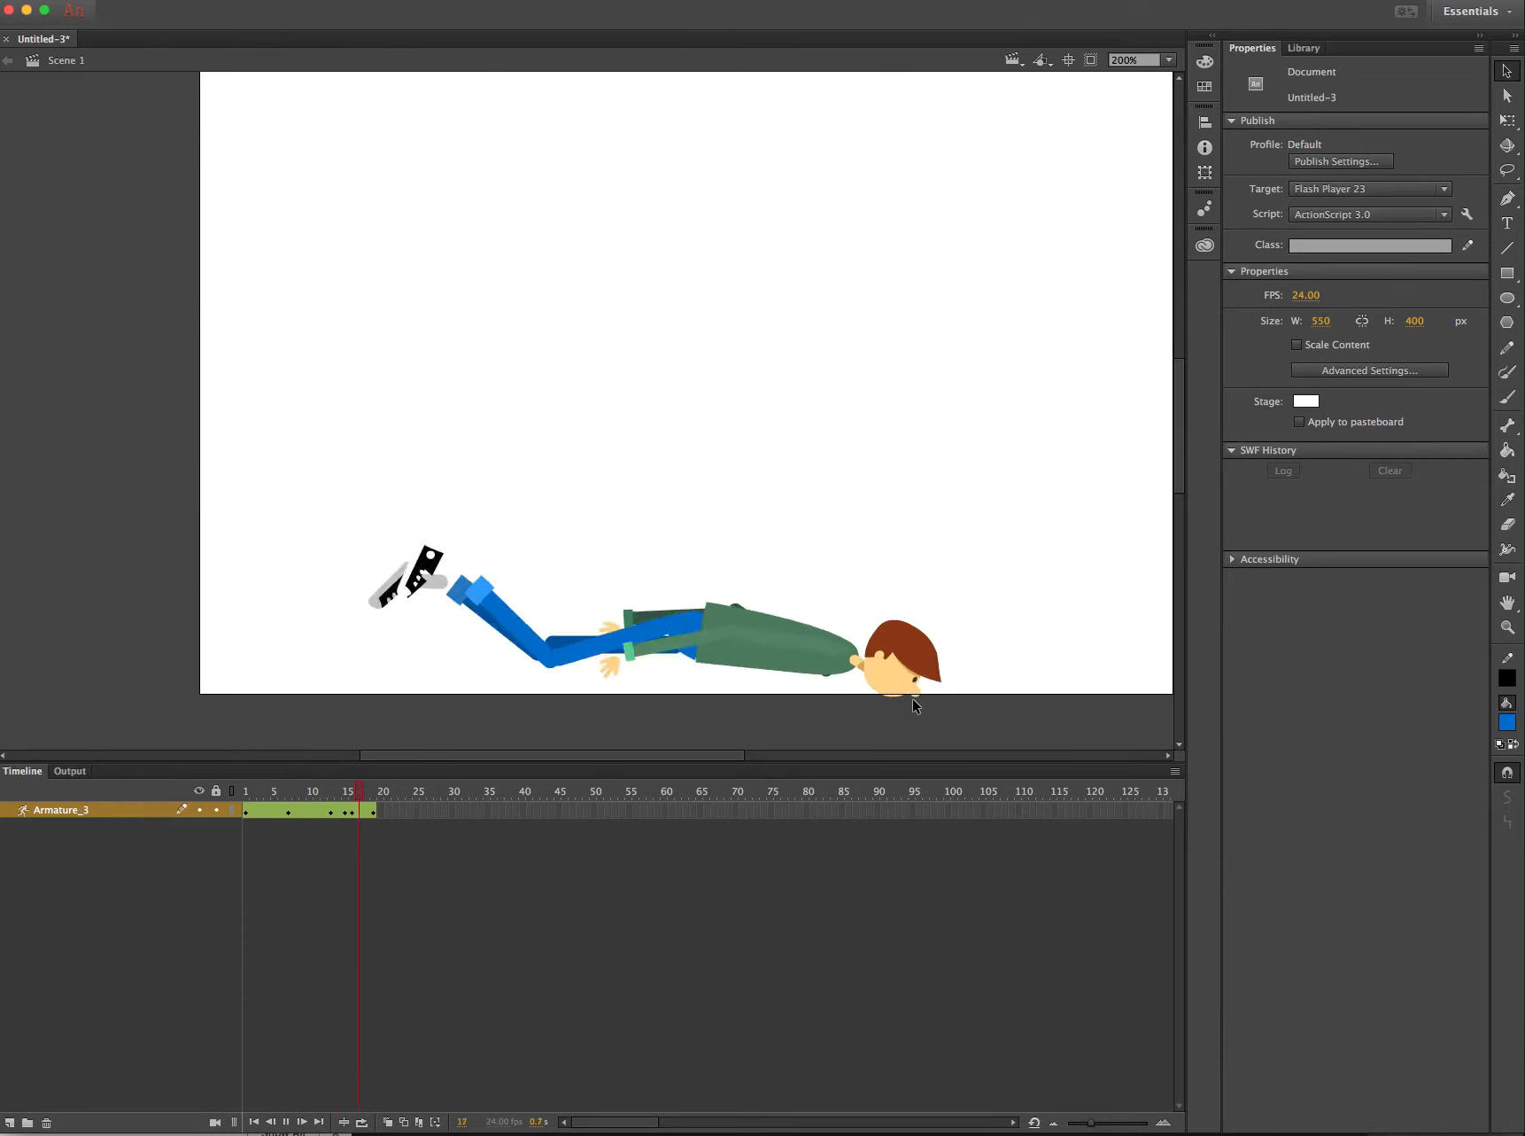
- At the frame 16 pose, raise the head to face forward just above the ground, fine-tuning its tilt while replaying from frame 1
click(353, 811)
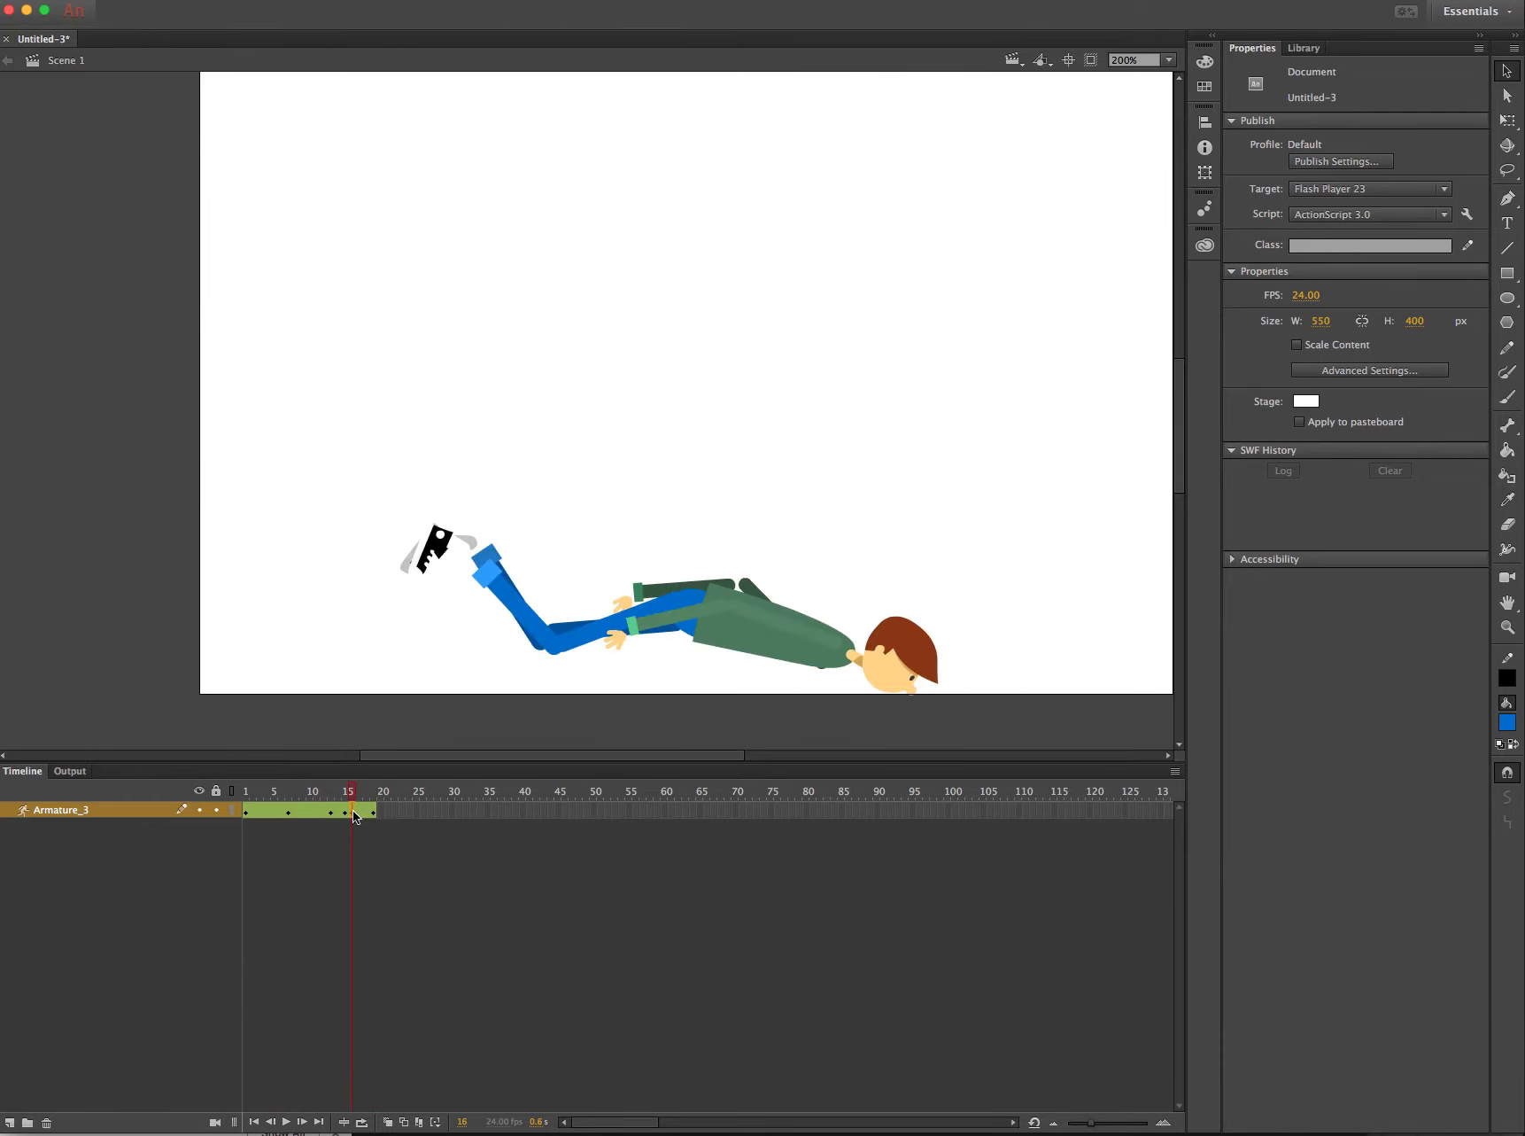
drag(926, 678, 903, 604)
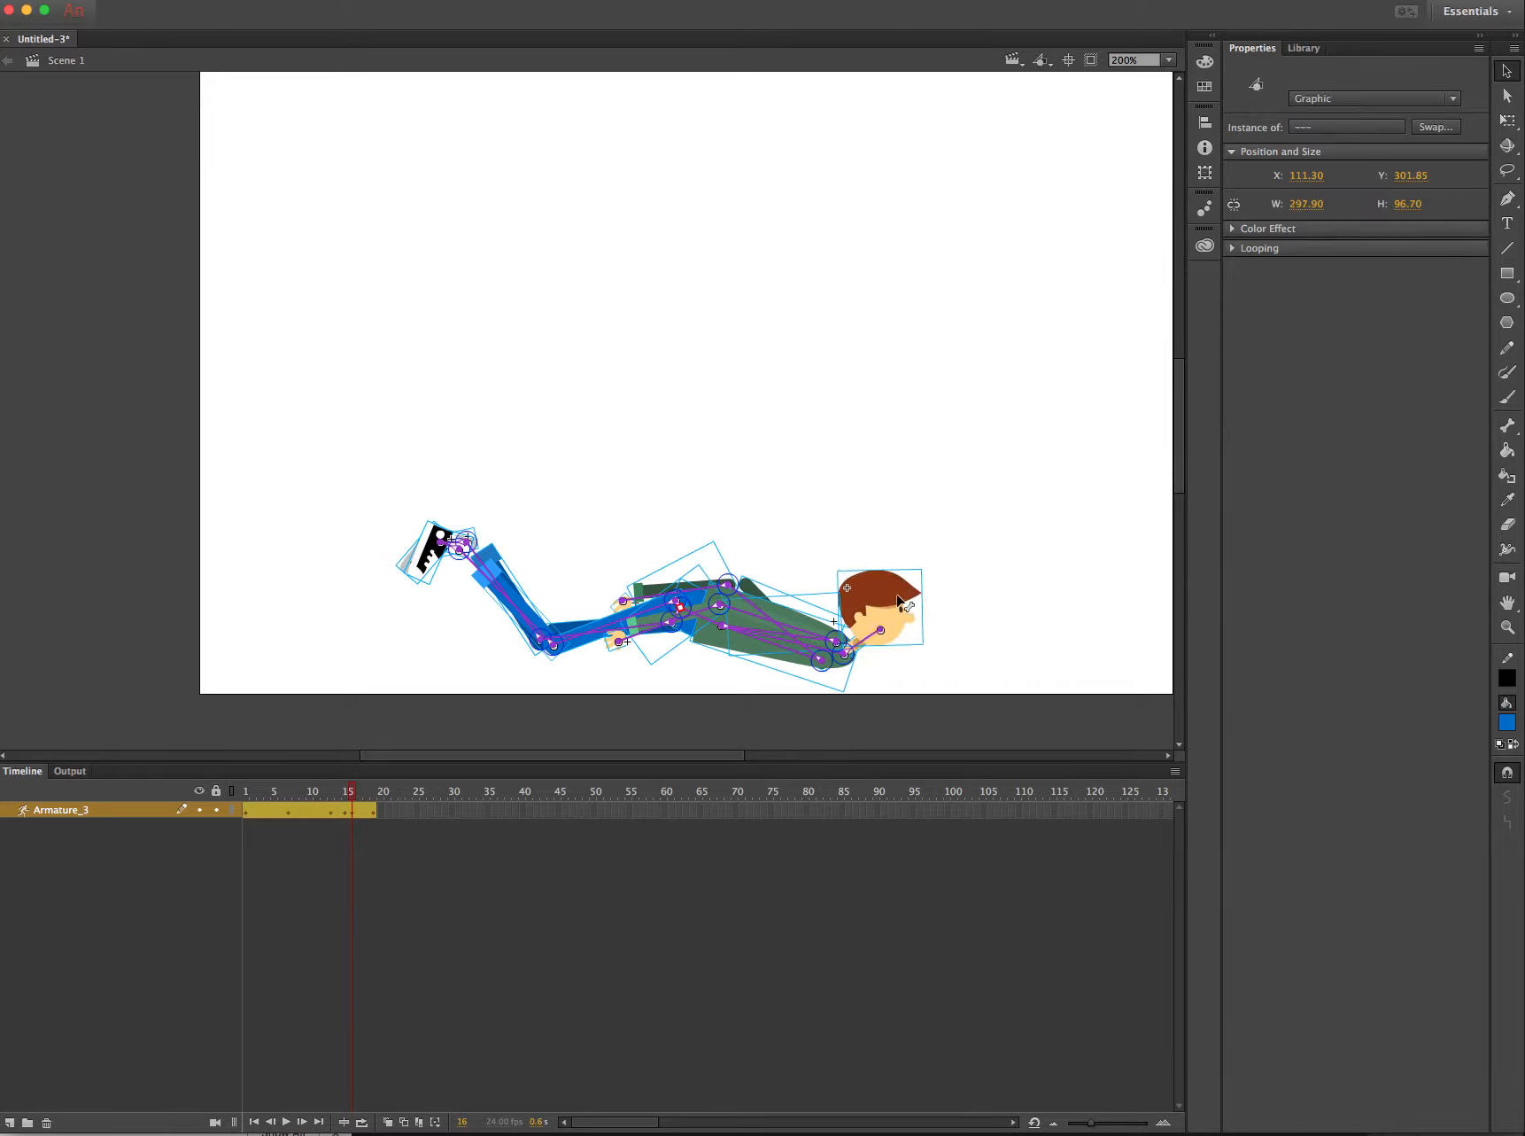
click(246, 790)
key(Return)
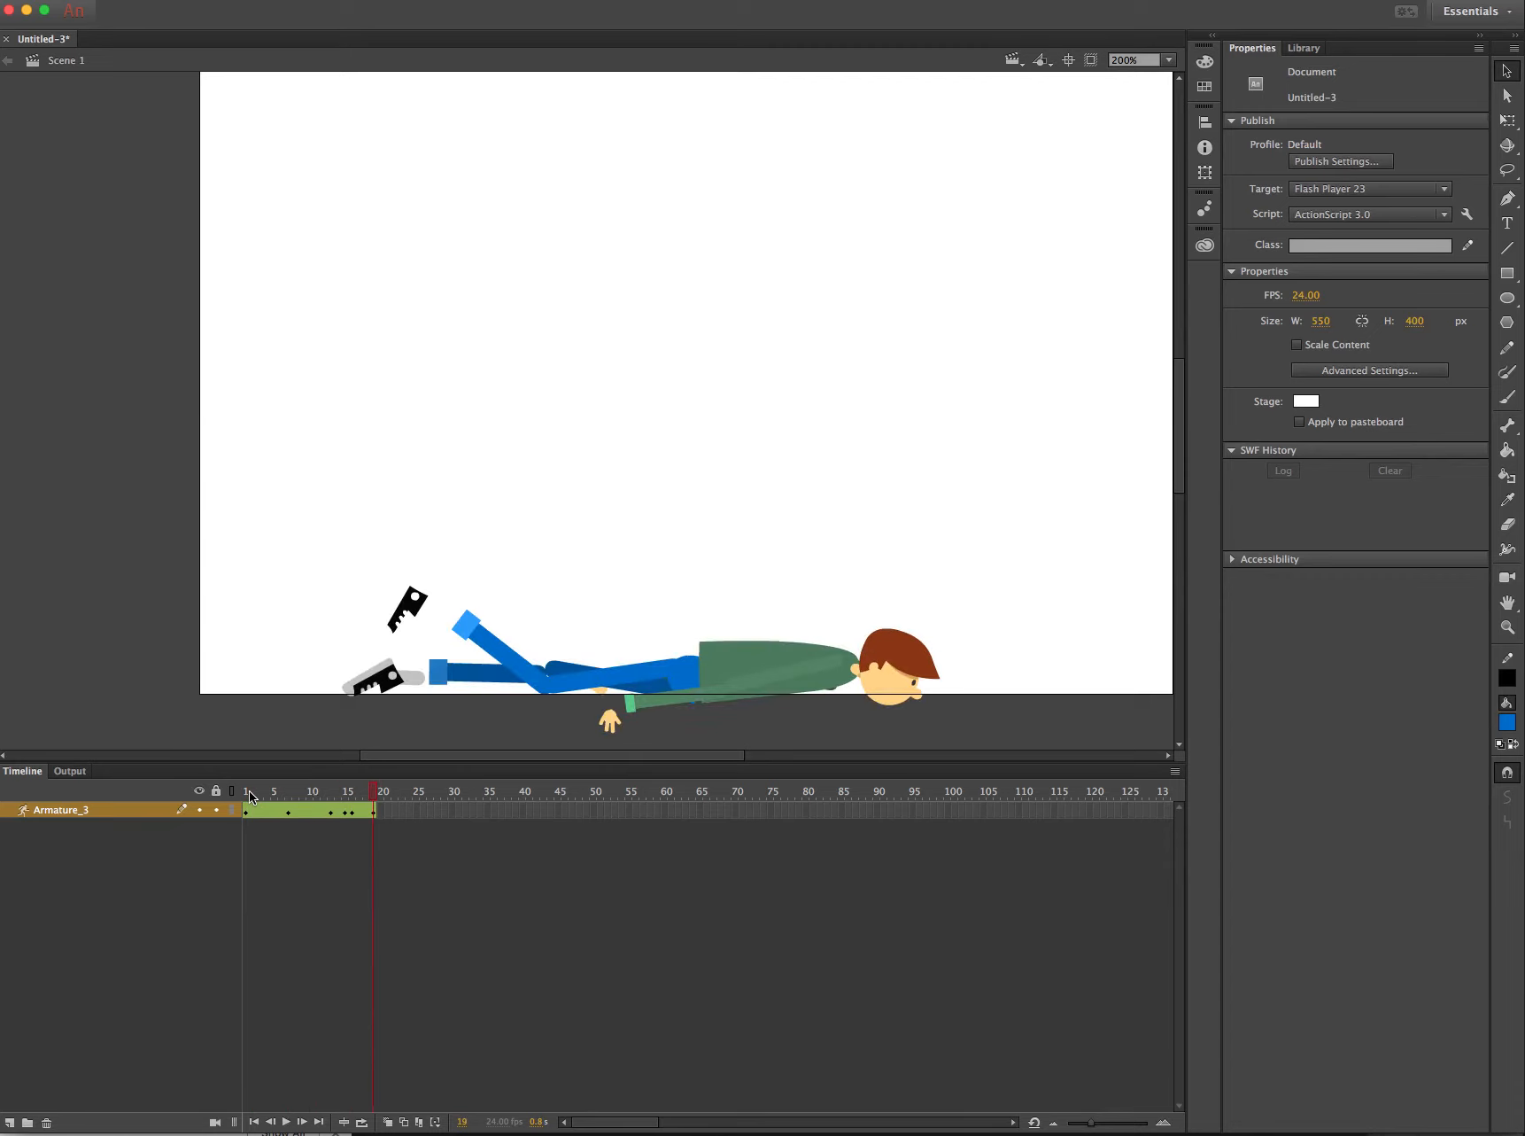
click(352, 810)
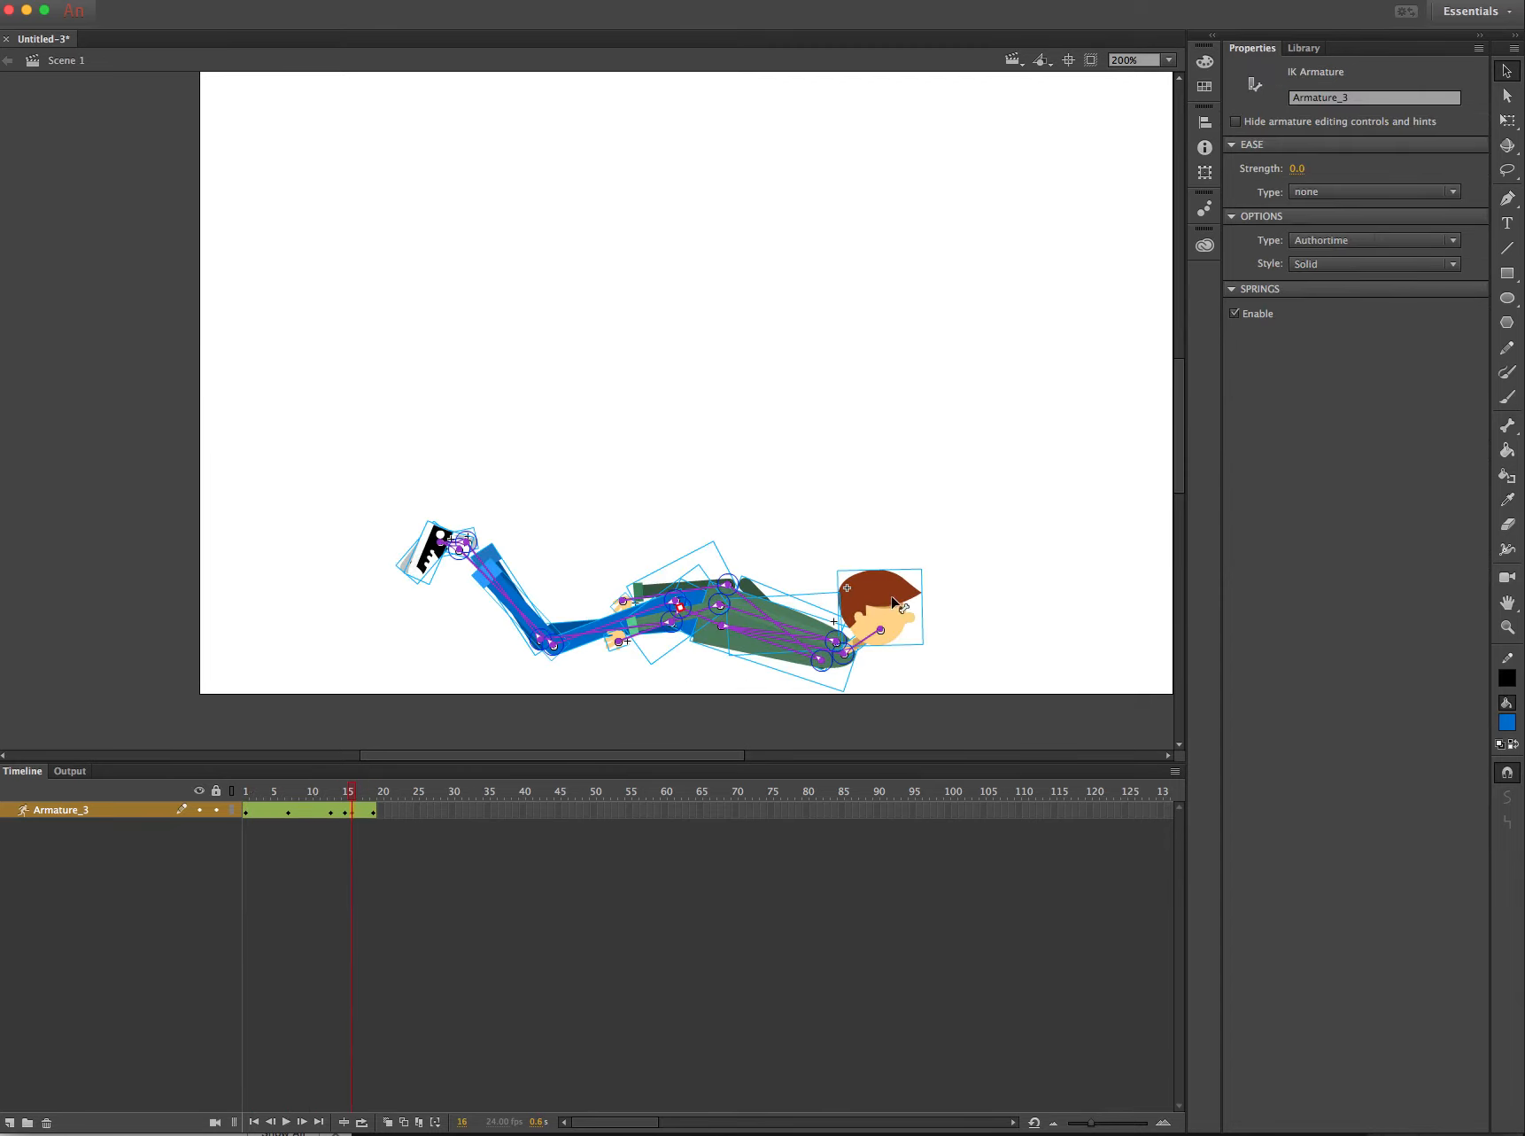
drag(894, 604, 914, 632)
click(249, 795)
key(Return)
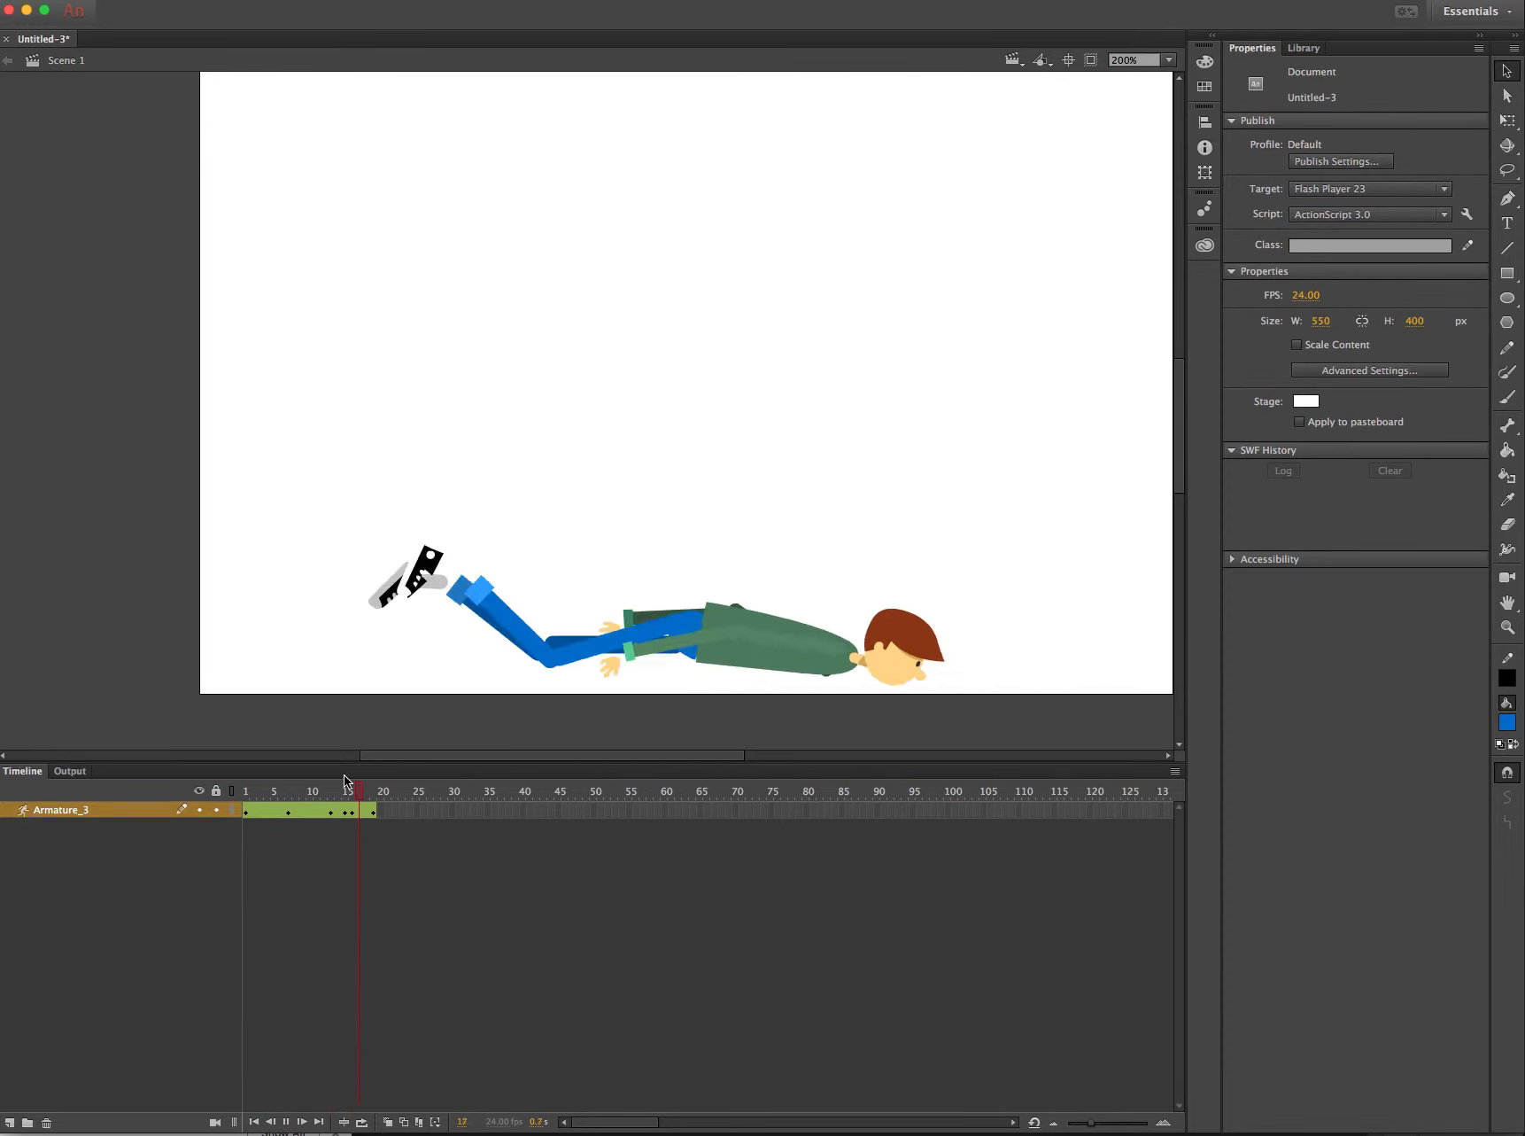
- Scrub and replay the armature span across frames 1 to 19 to review the complete fall
click(249, 791)
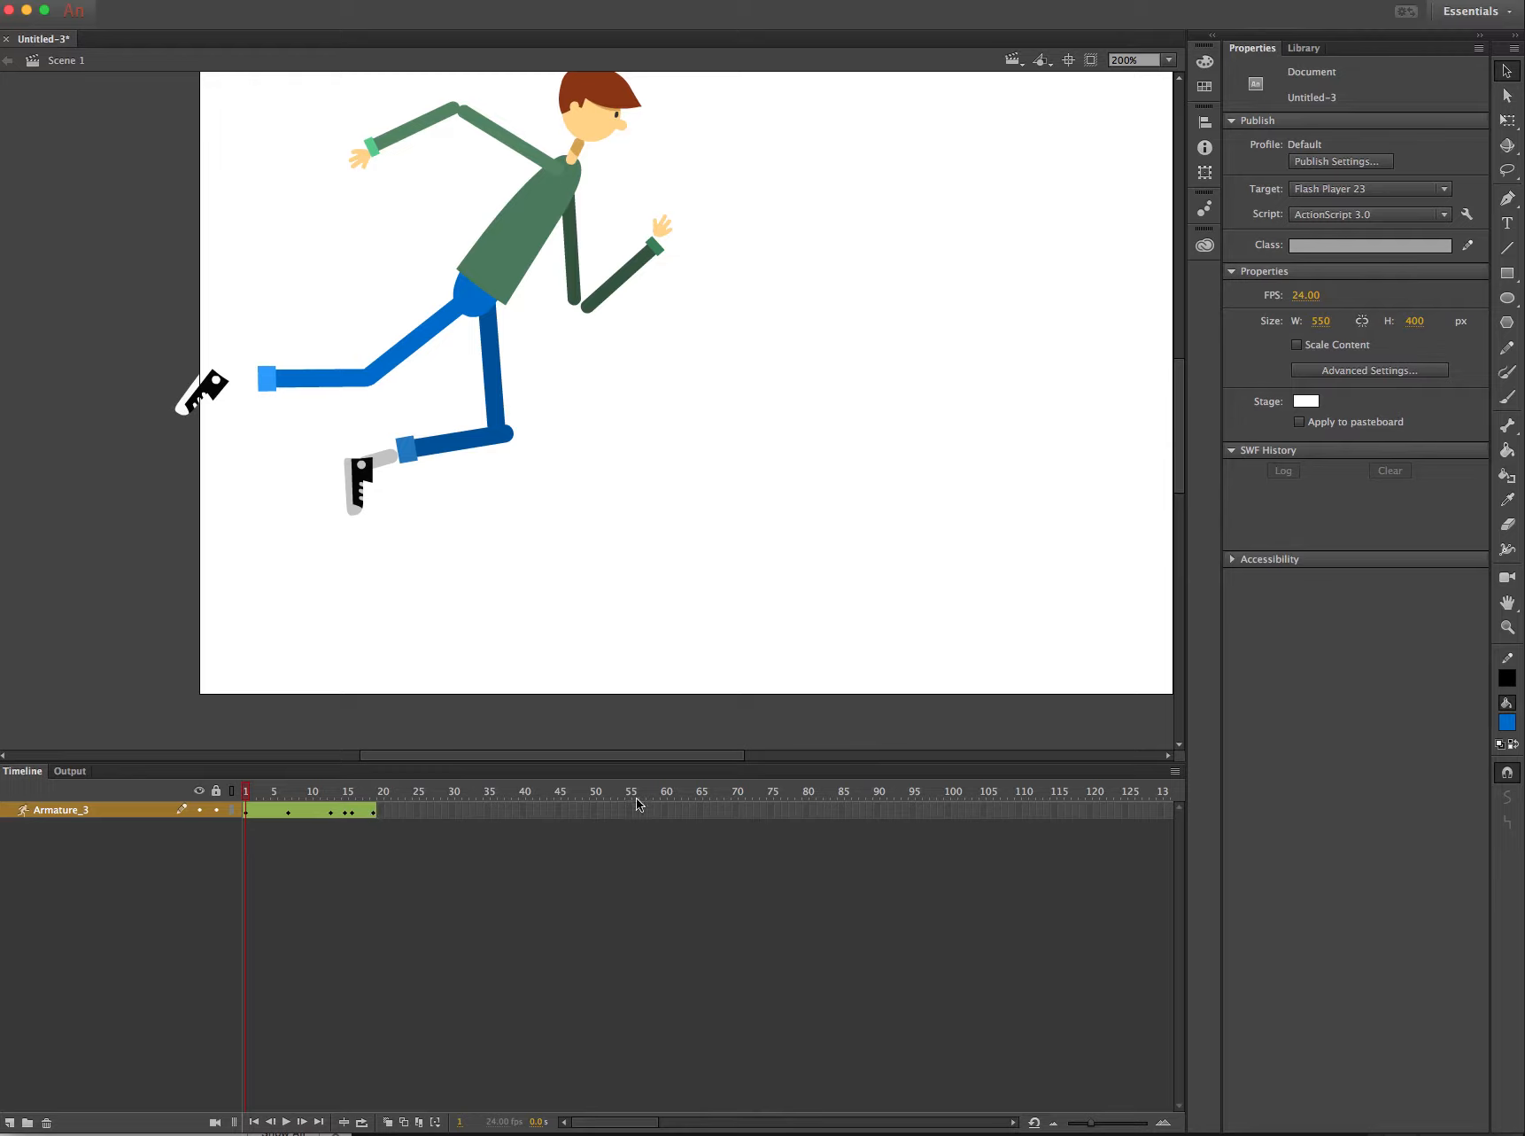
scroll(1035, 797, right, 10)
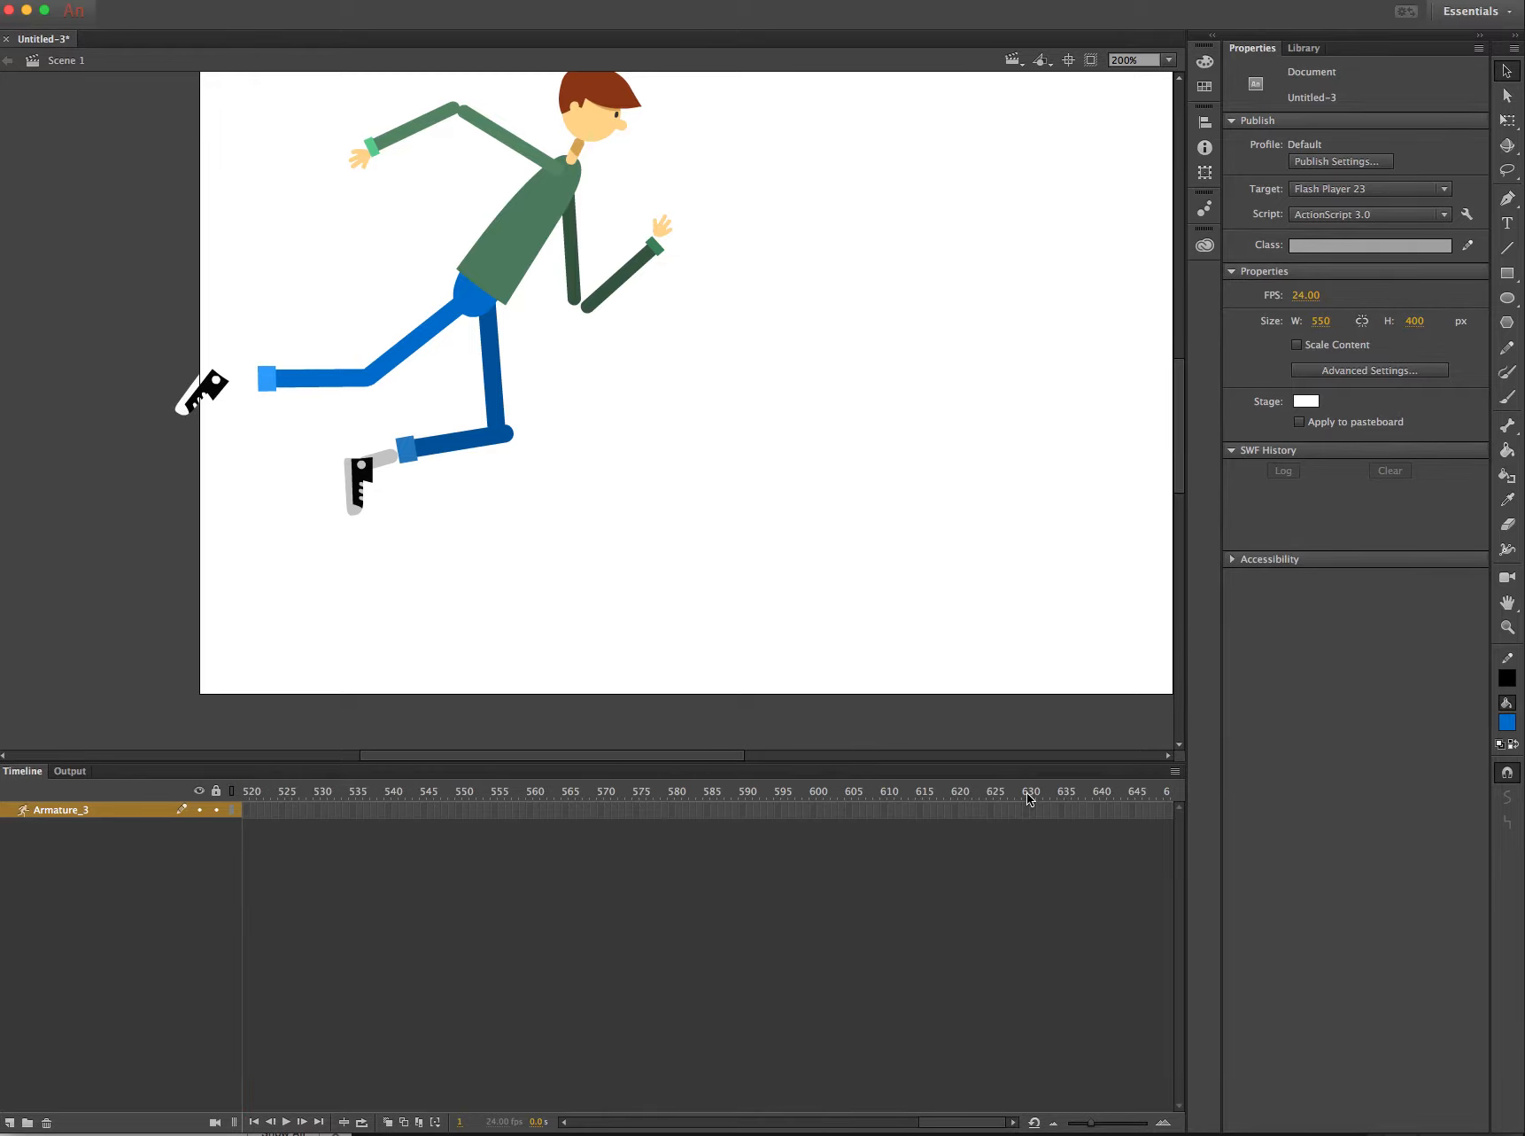
scroll(421, 824, left, 10)
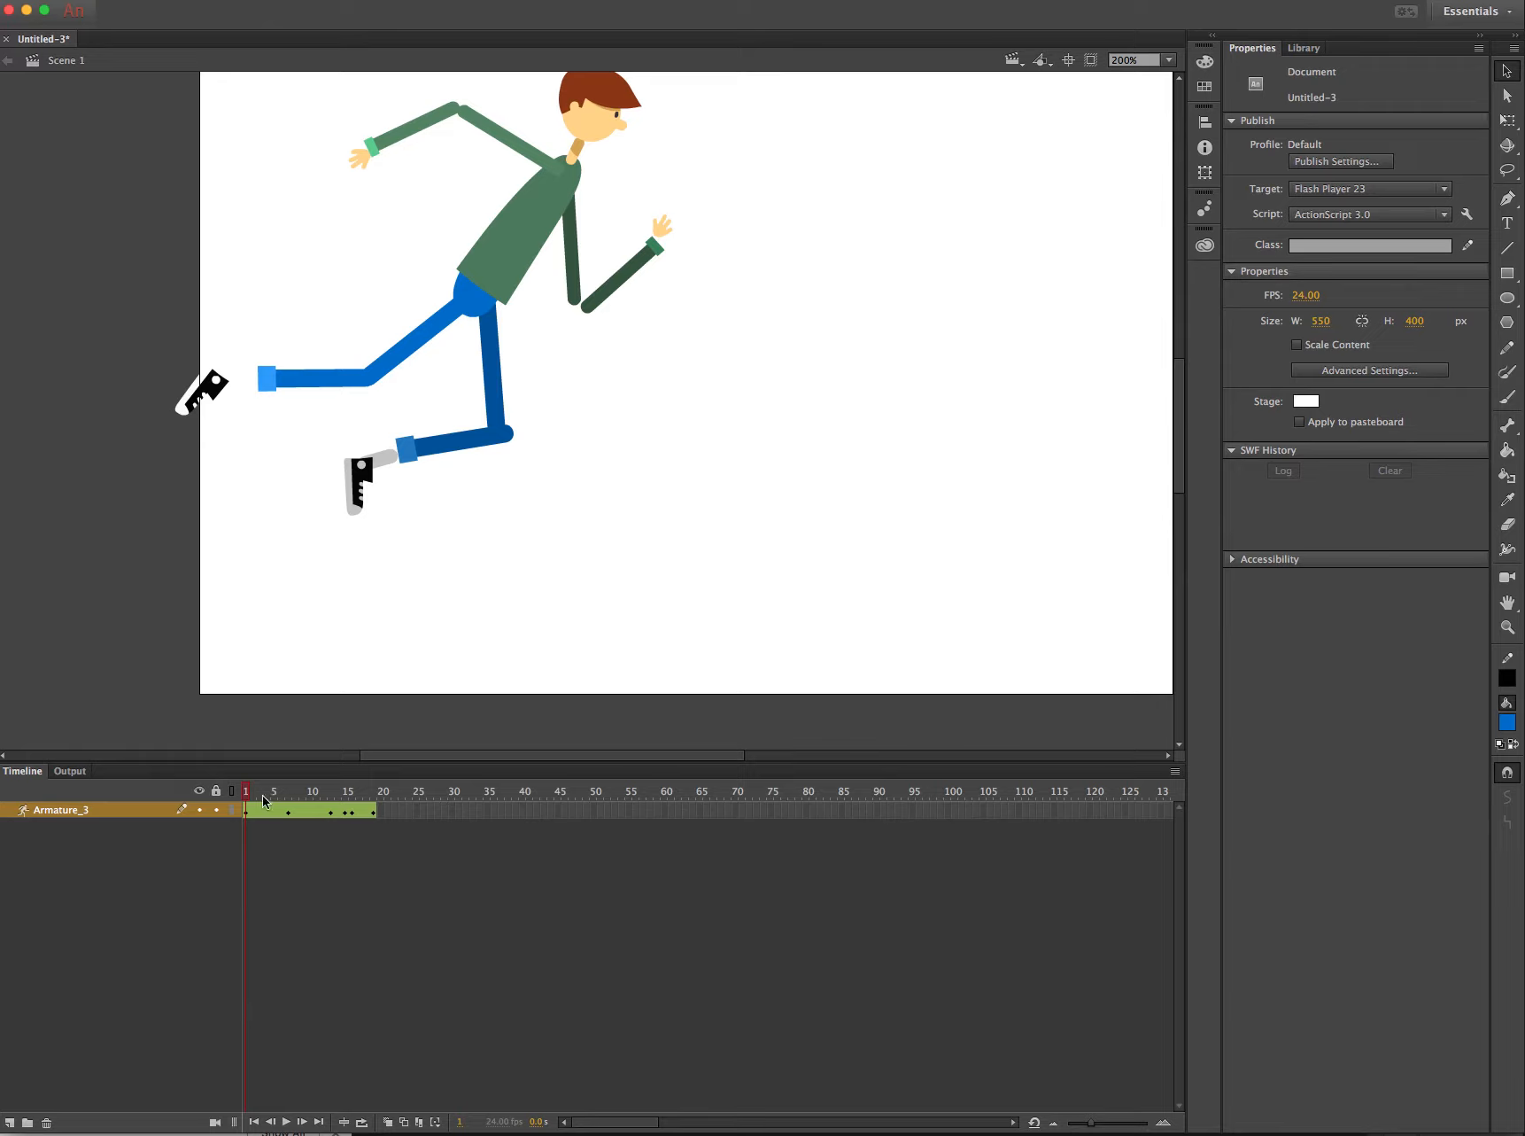
mouse_move(248, 791)
mouse_down()
mouse_move(390, 792)
mouse_move(237, 790)
mouse_up()
drag(288, 793, 377, 796)
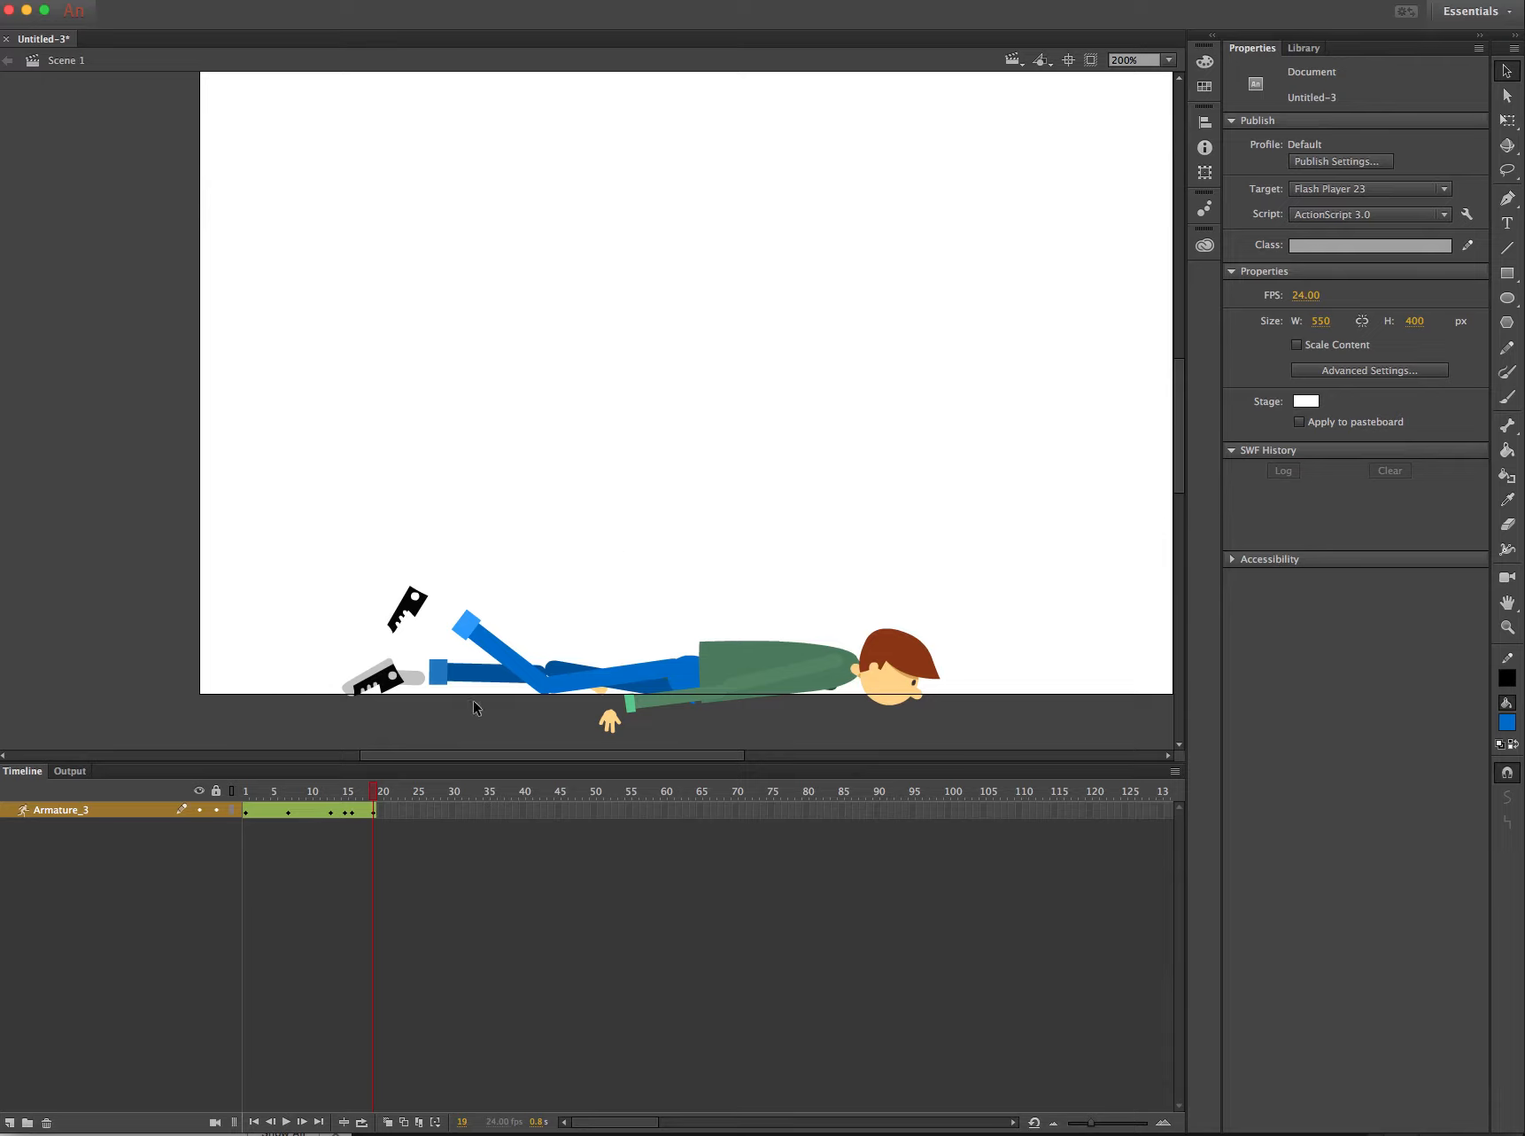
mouse_move(251, 795)
mouse_down()
mouse_move(357, 792)
mouse_move(238, 790)
mouse_move(375, 794)
mouse_move(245, 795)
mouse_up()
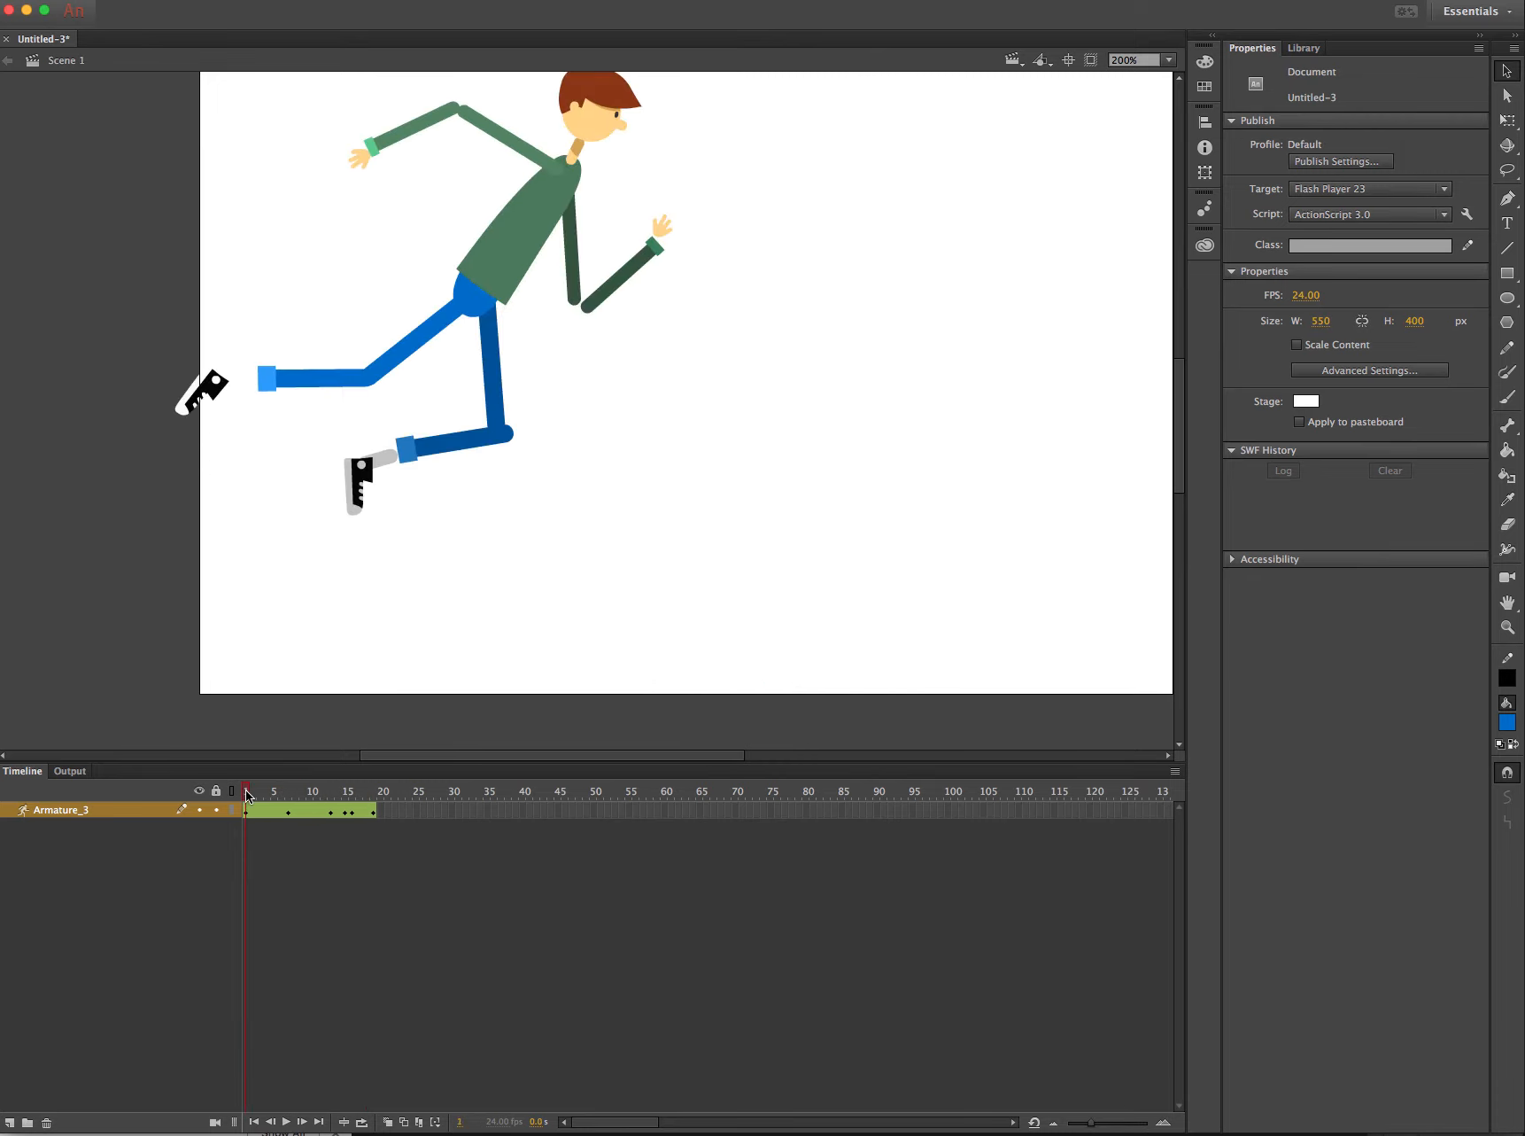
key(Return)
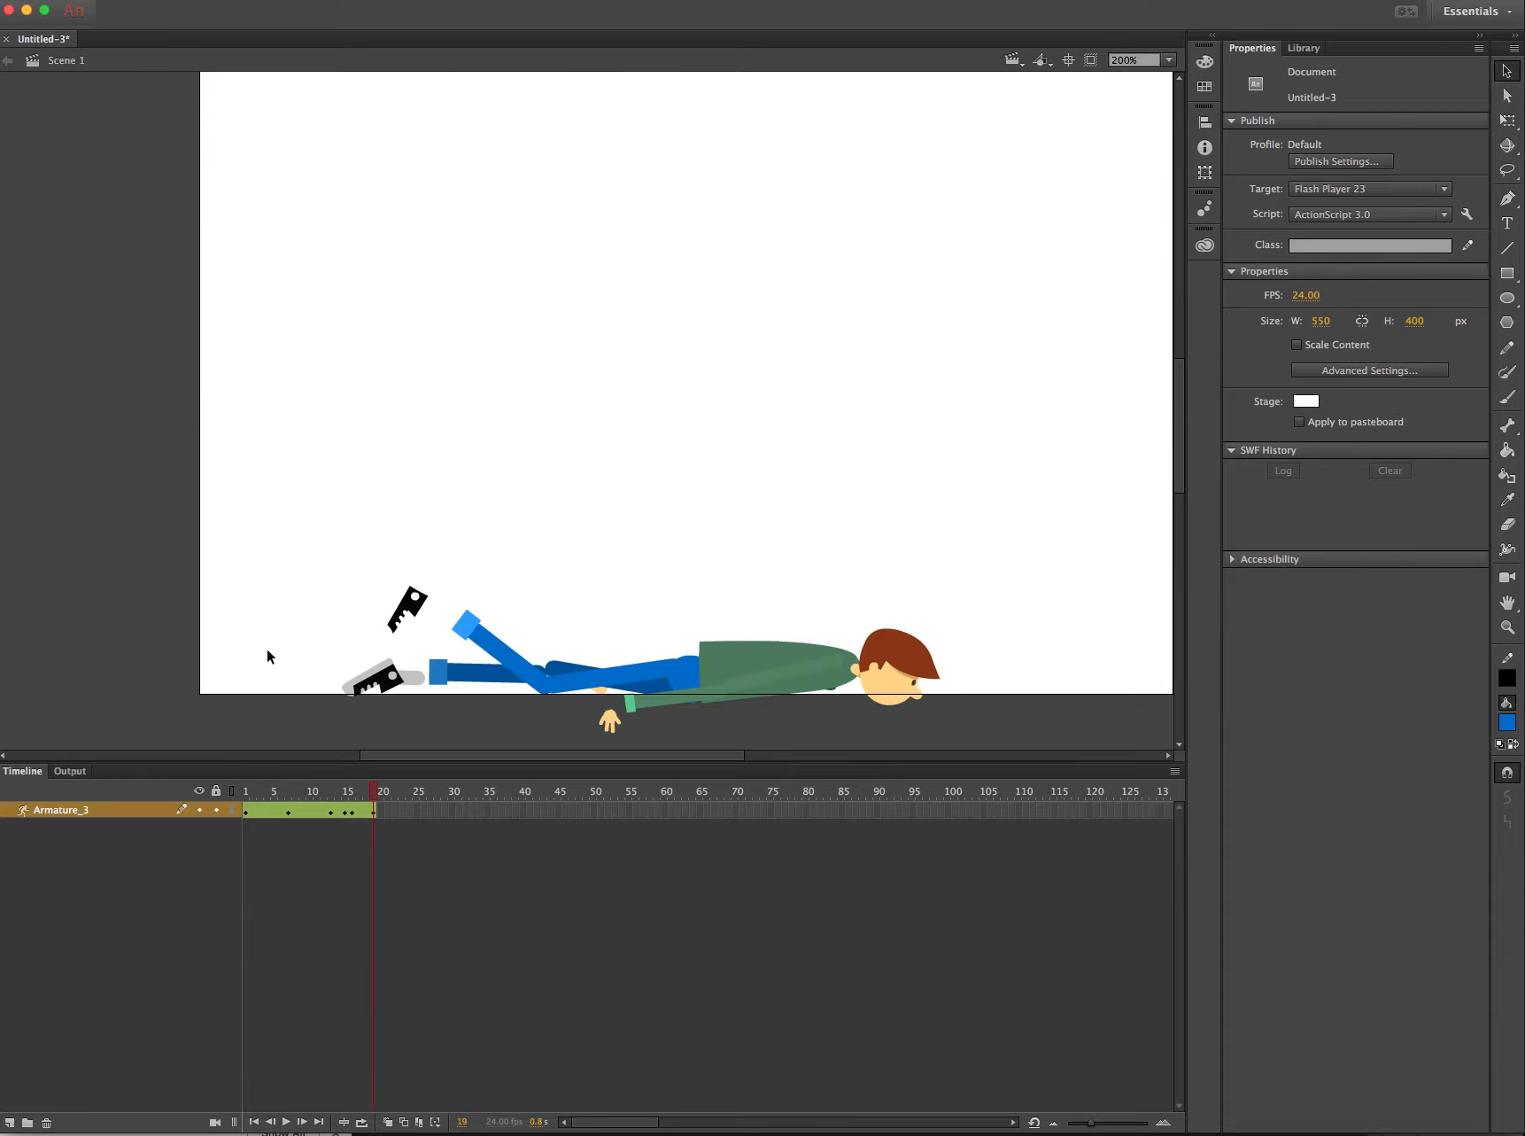
click(251, 789)
click(244, 791)
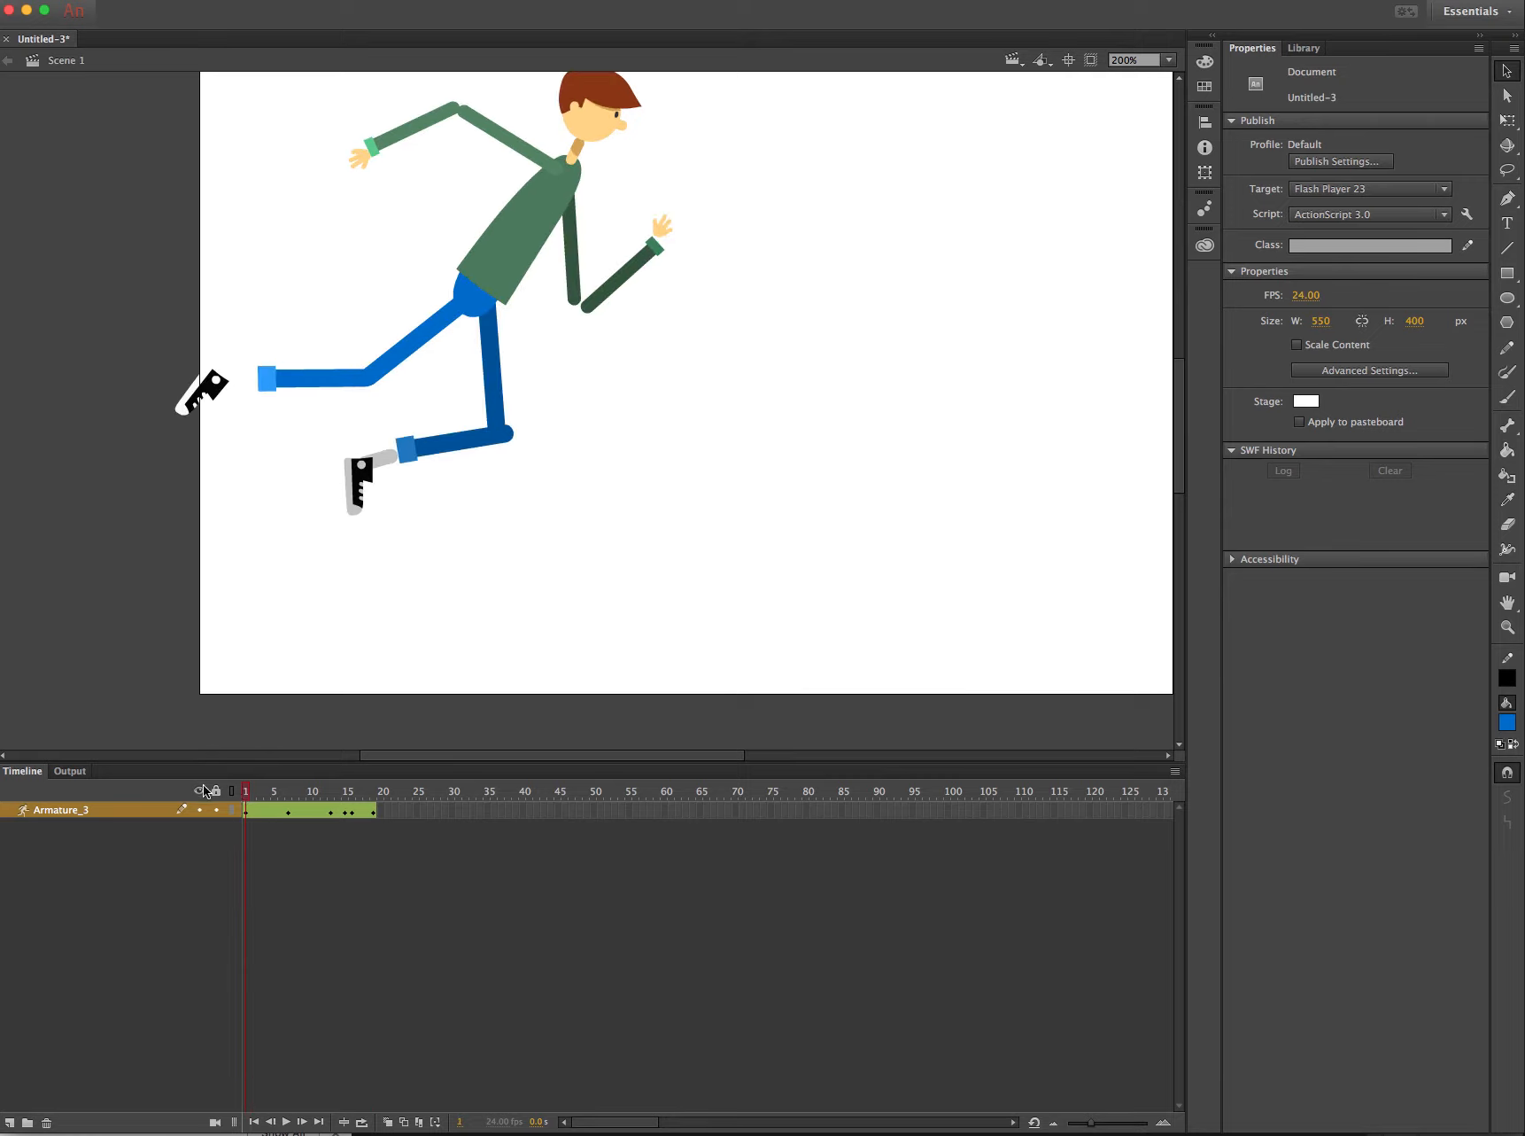
- At the frame 1 pose, nudge the darker leg's Leg-lower instance about 5 px left with the Free Transform tool to align the knee
click(289, 813)
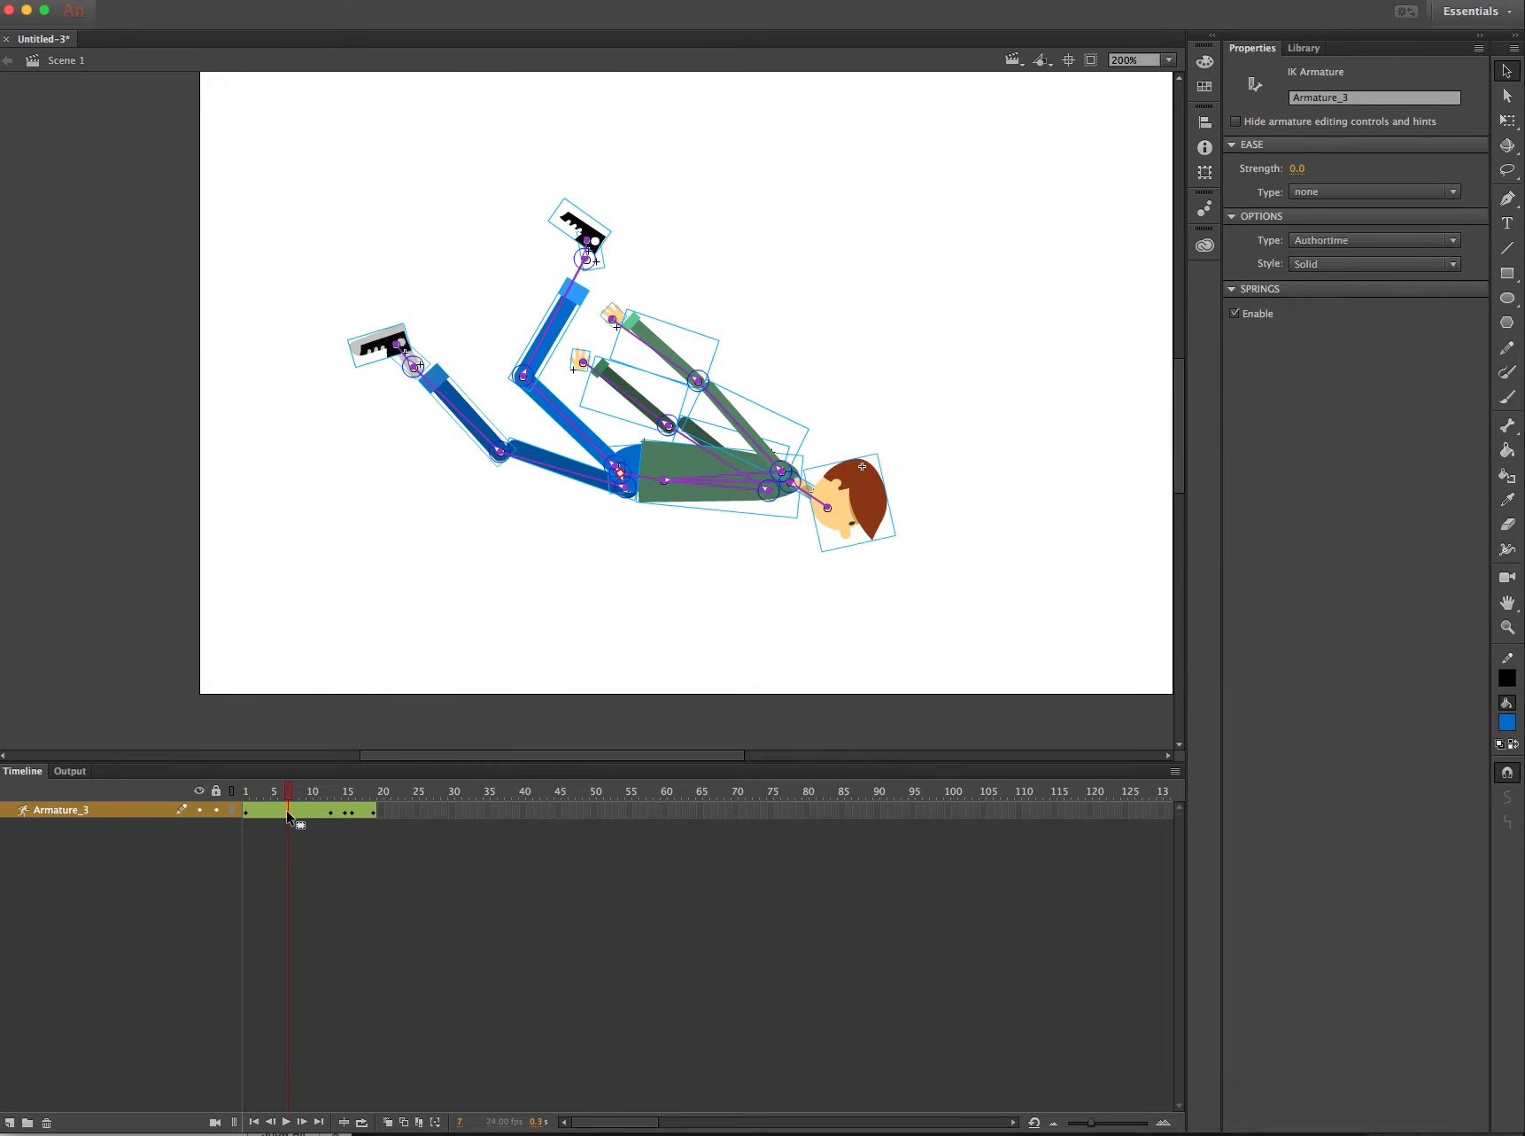
click(247, 812)
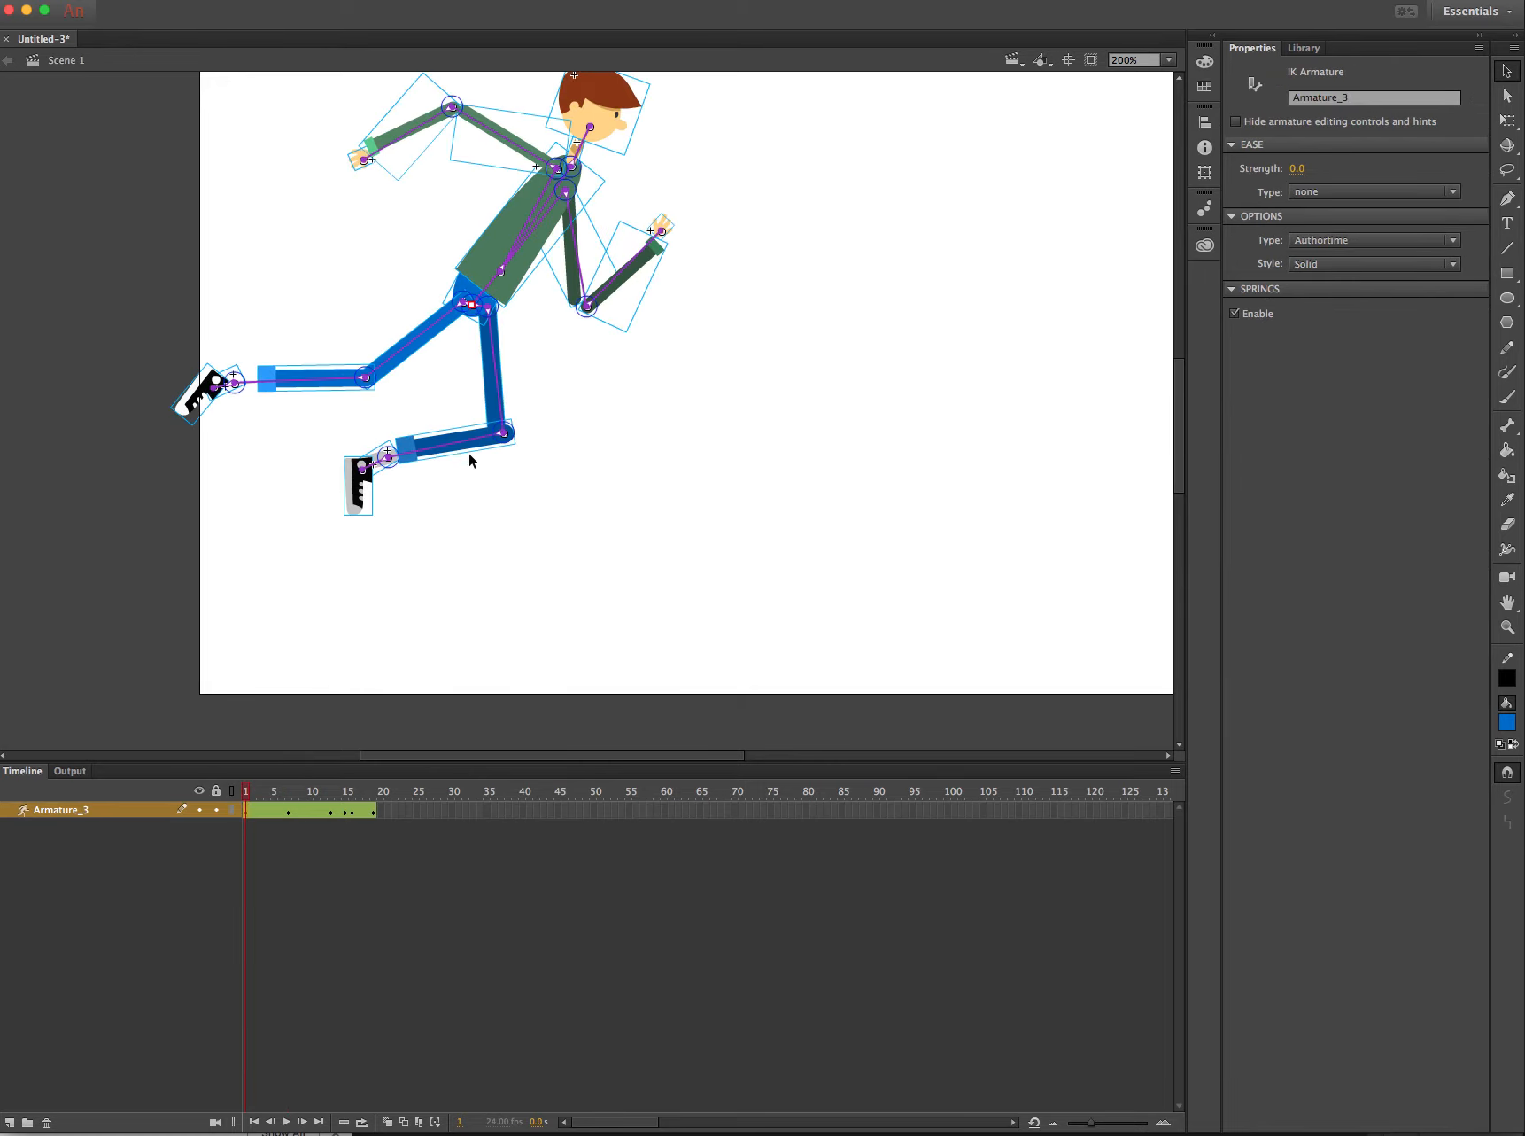
click(440, 452)
click(434, 448)
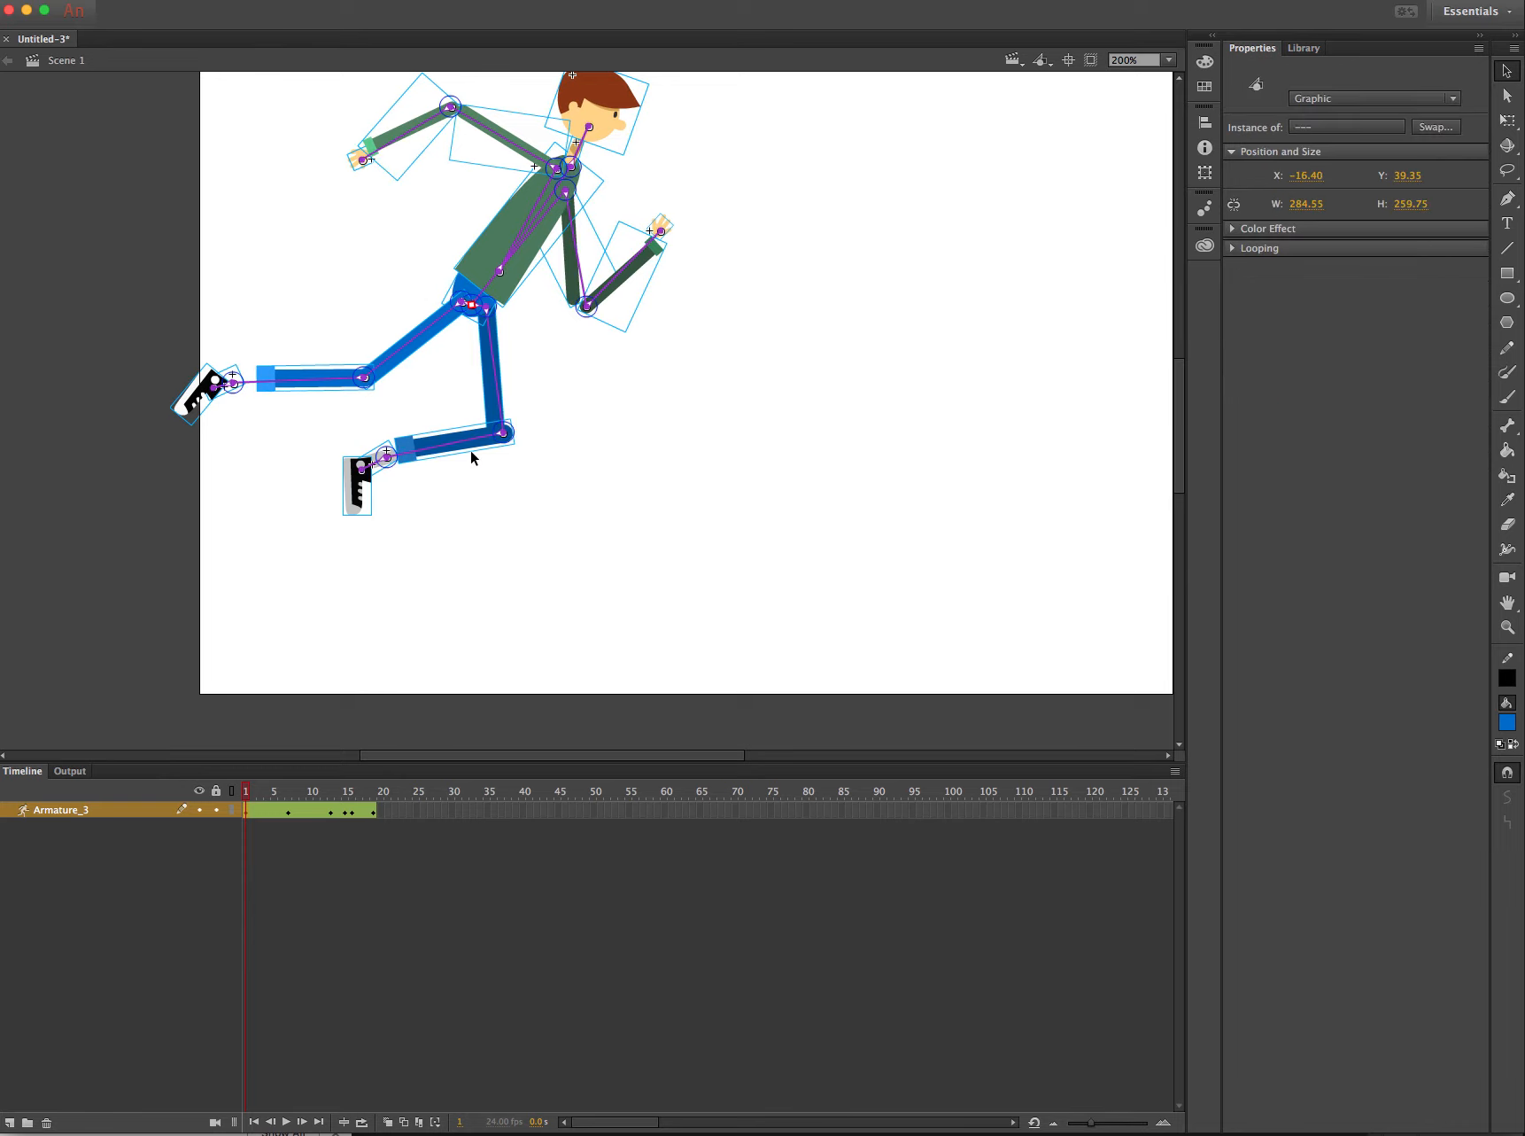
click(479, 454)
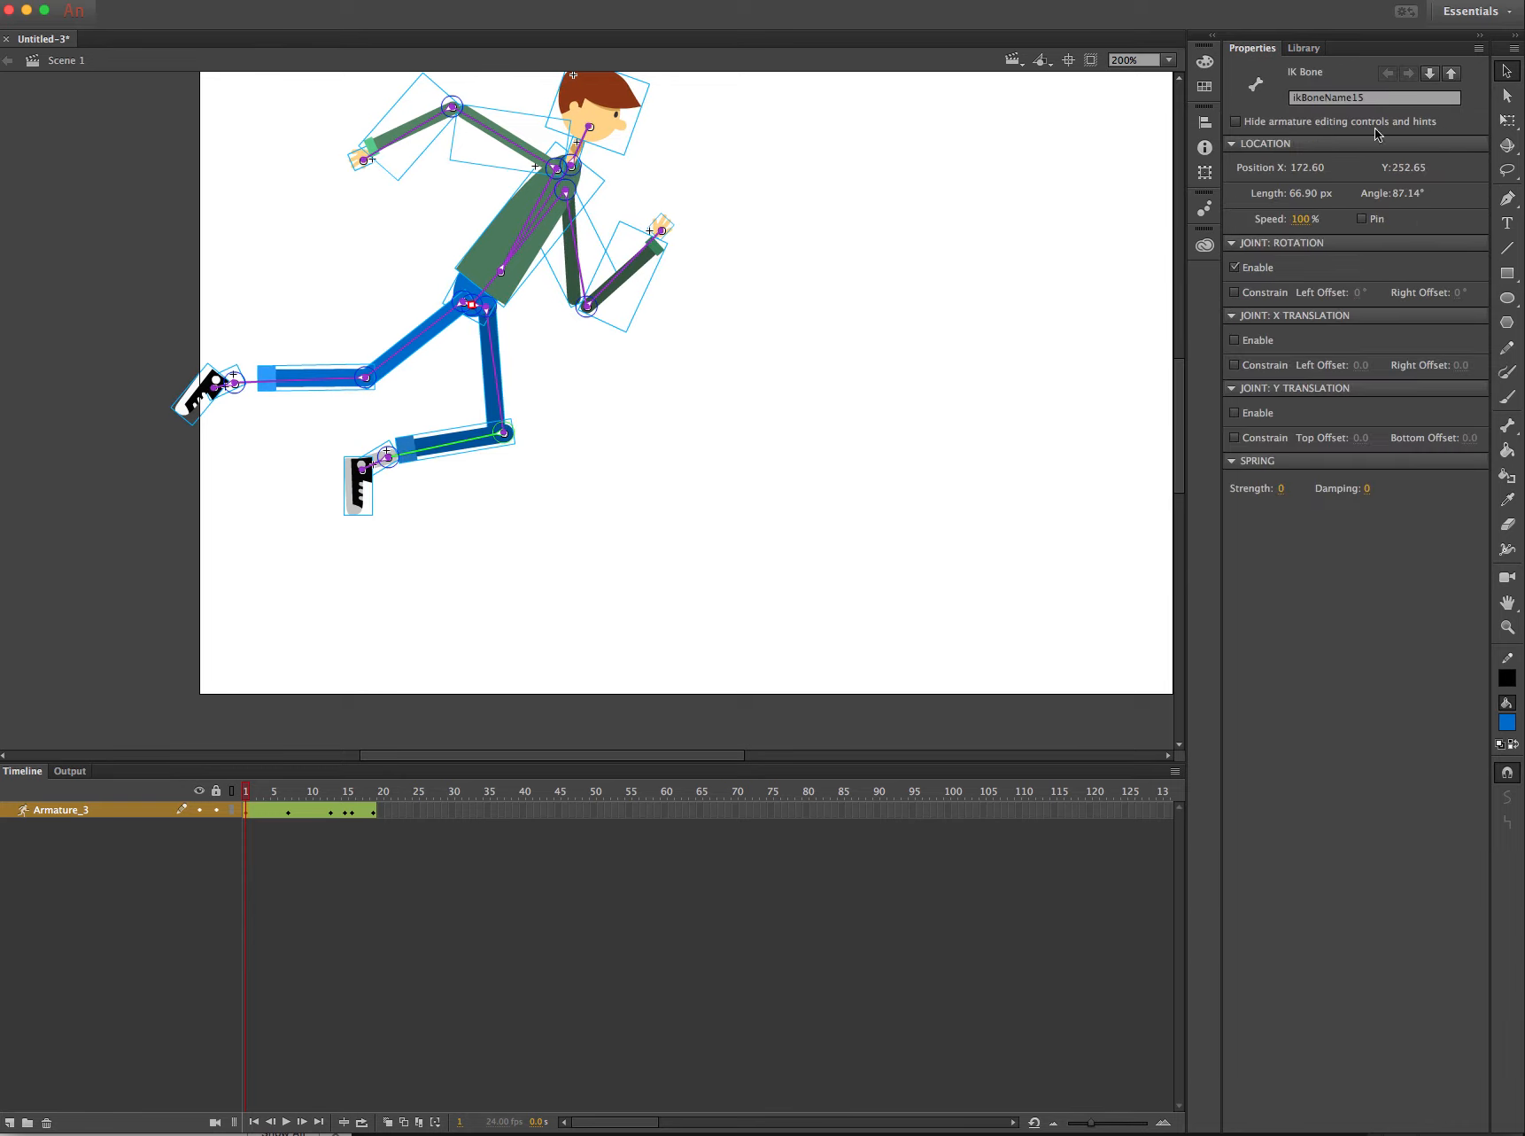
click(1512, 122)
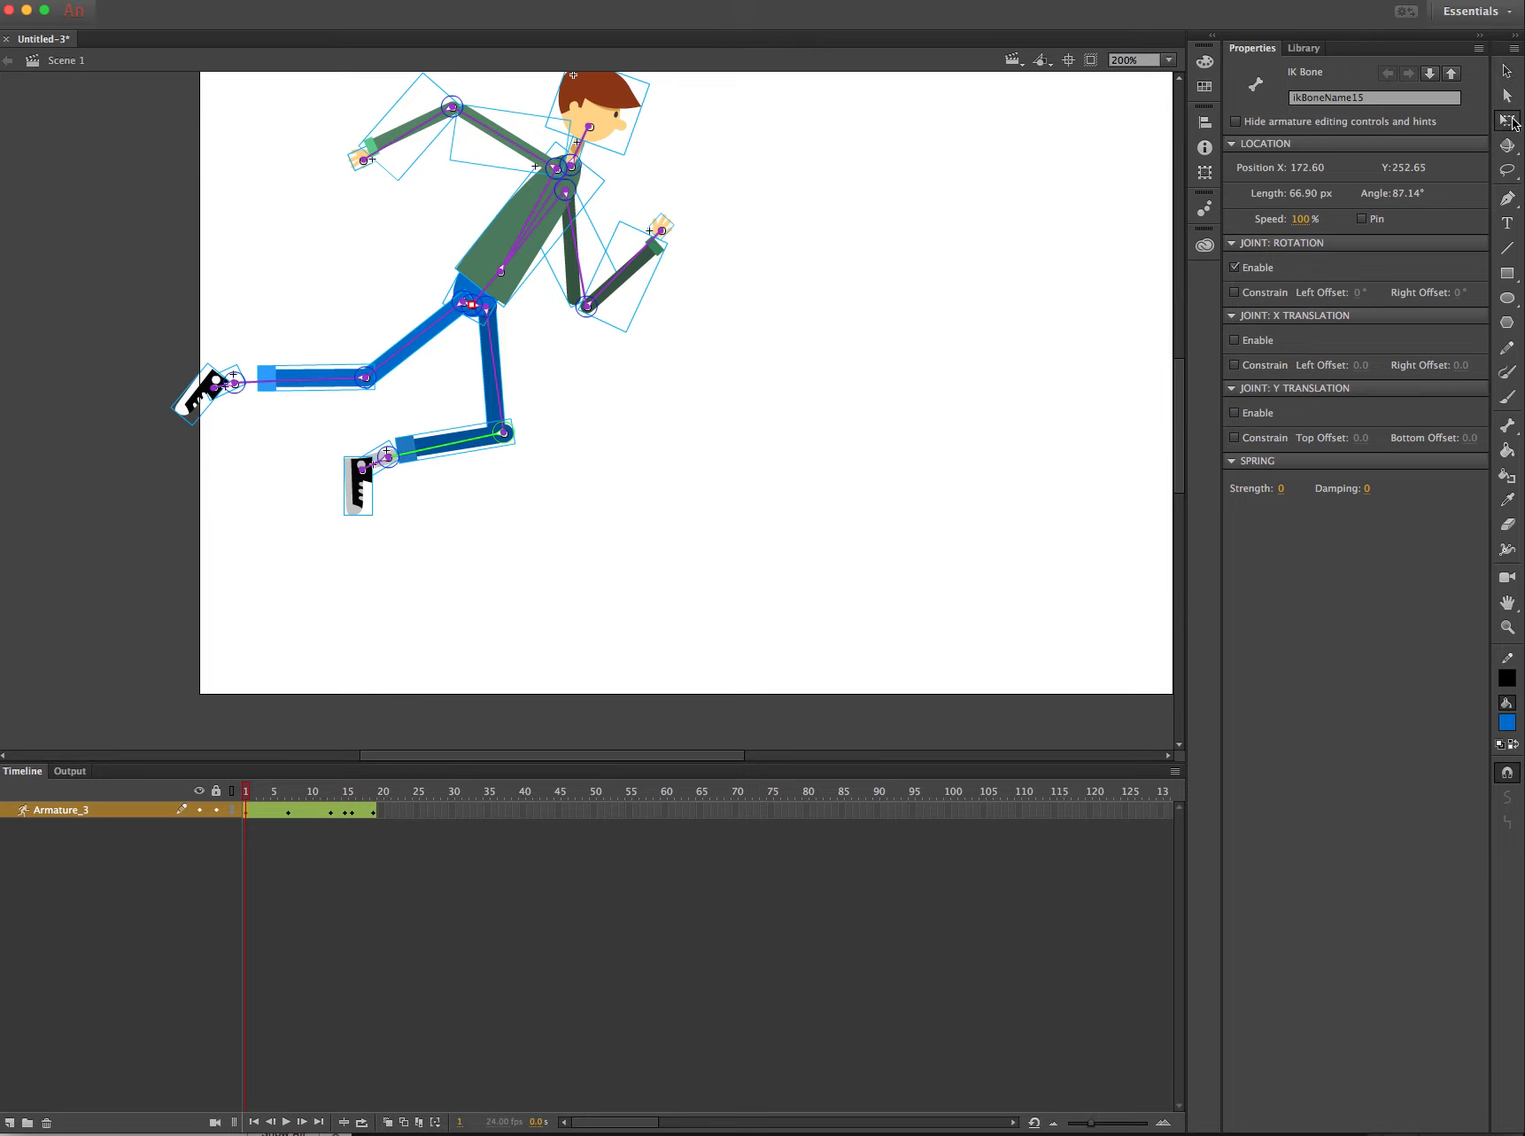
click(496, 477)
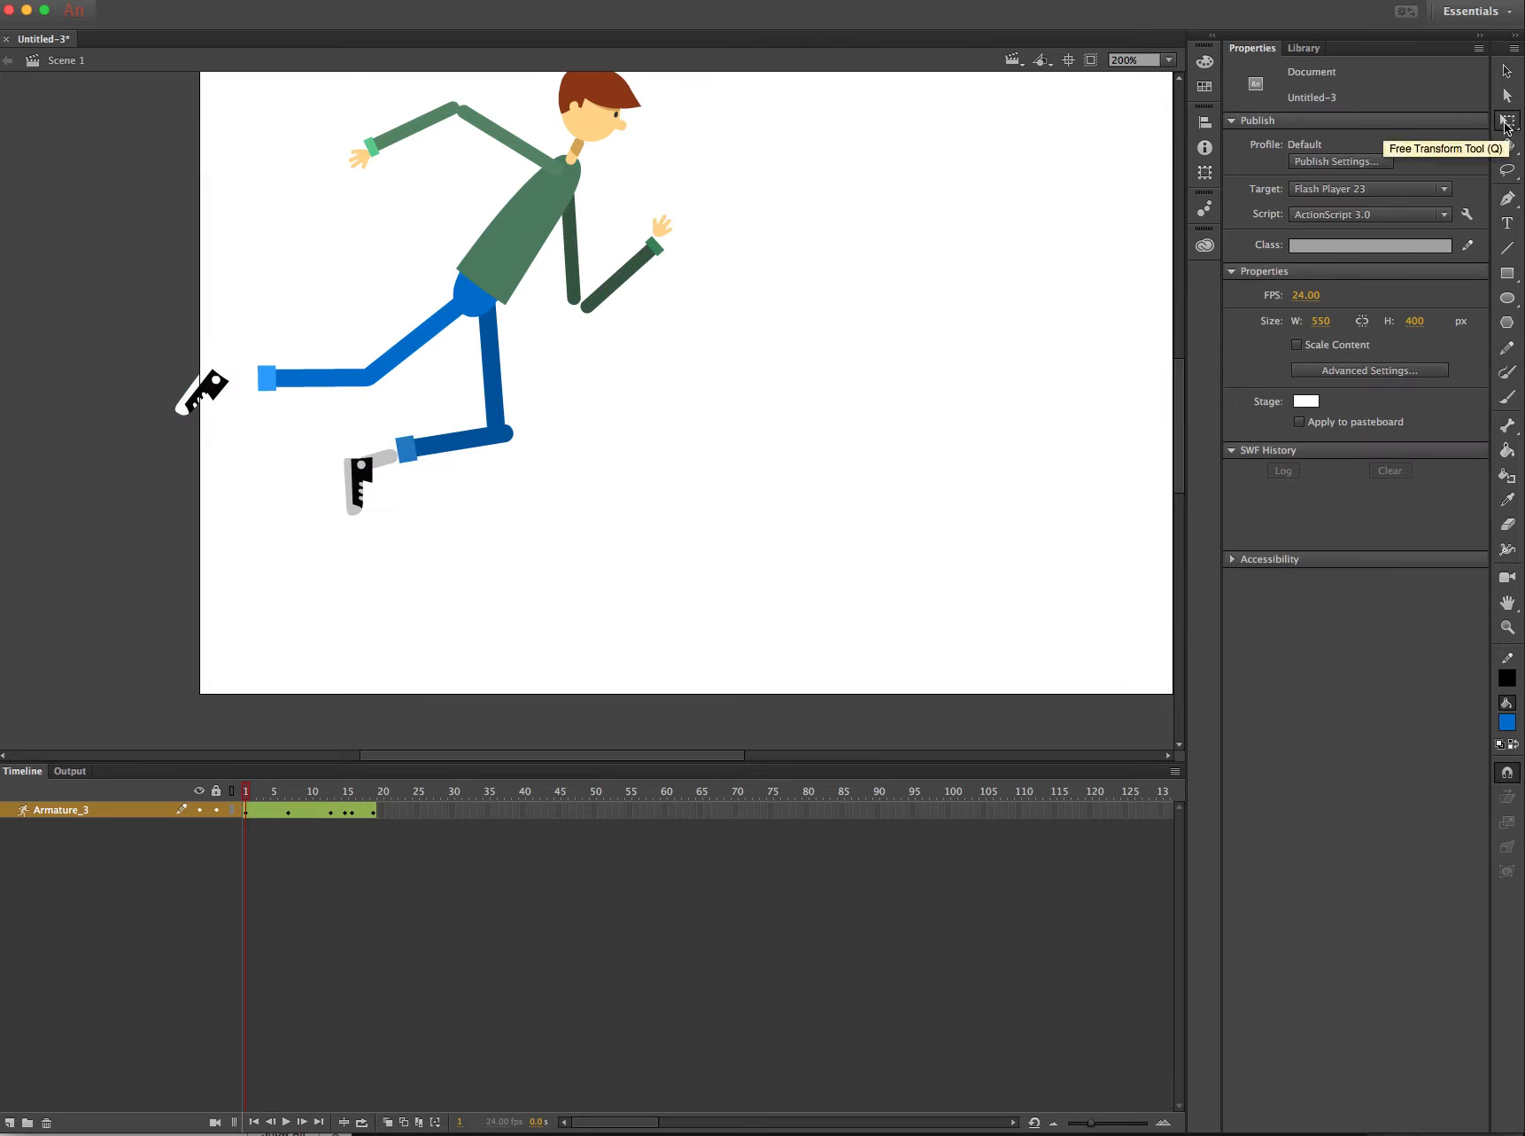
click(452, 446)
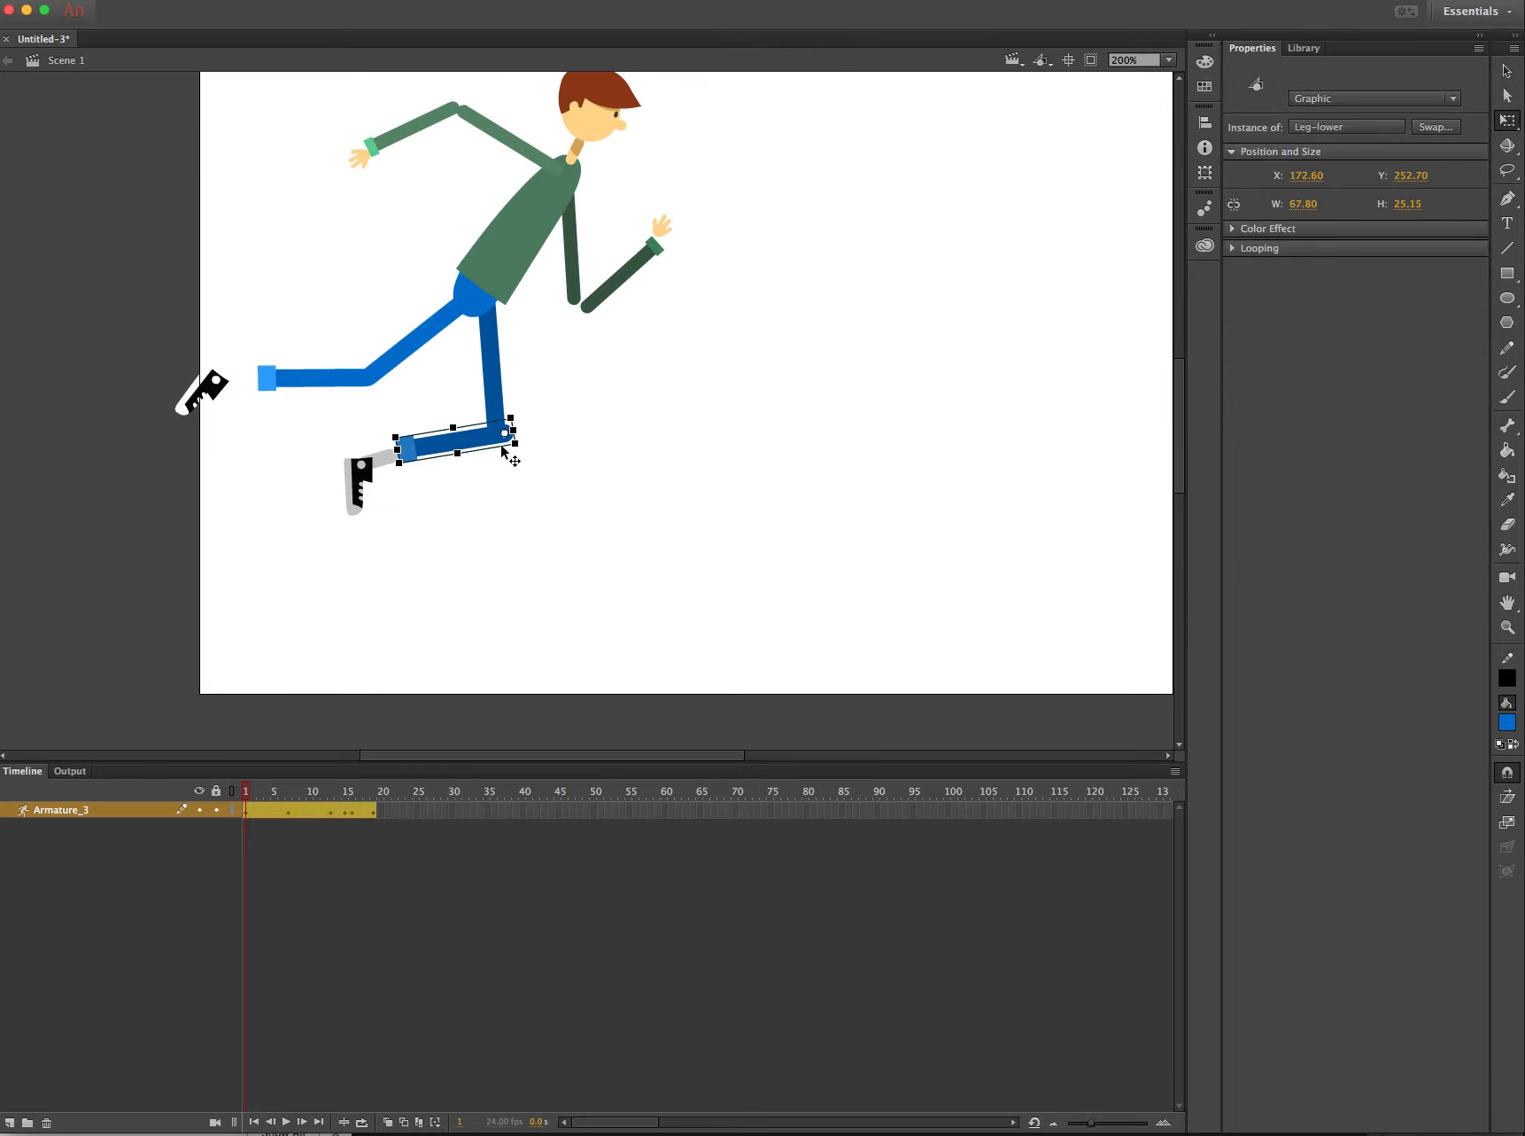
key(Left)
key(Left)
key(Left)
key(Left)
key(Left)
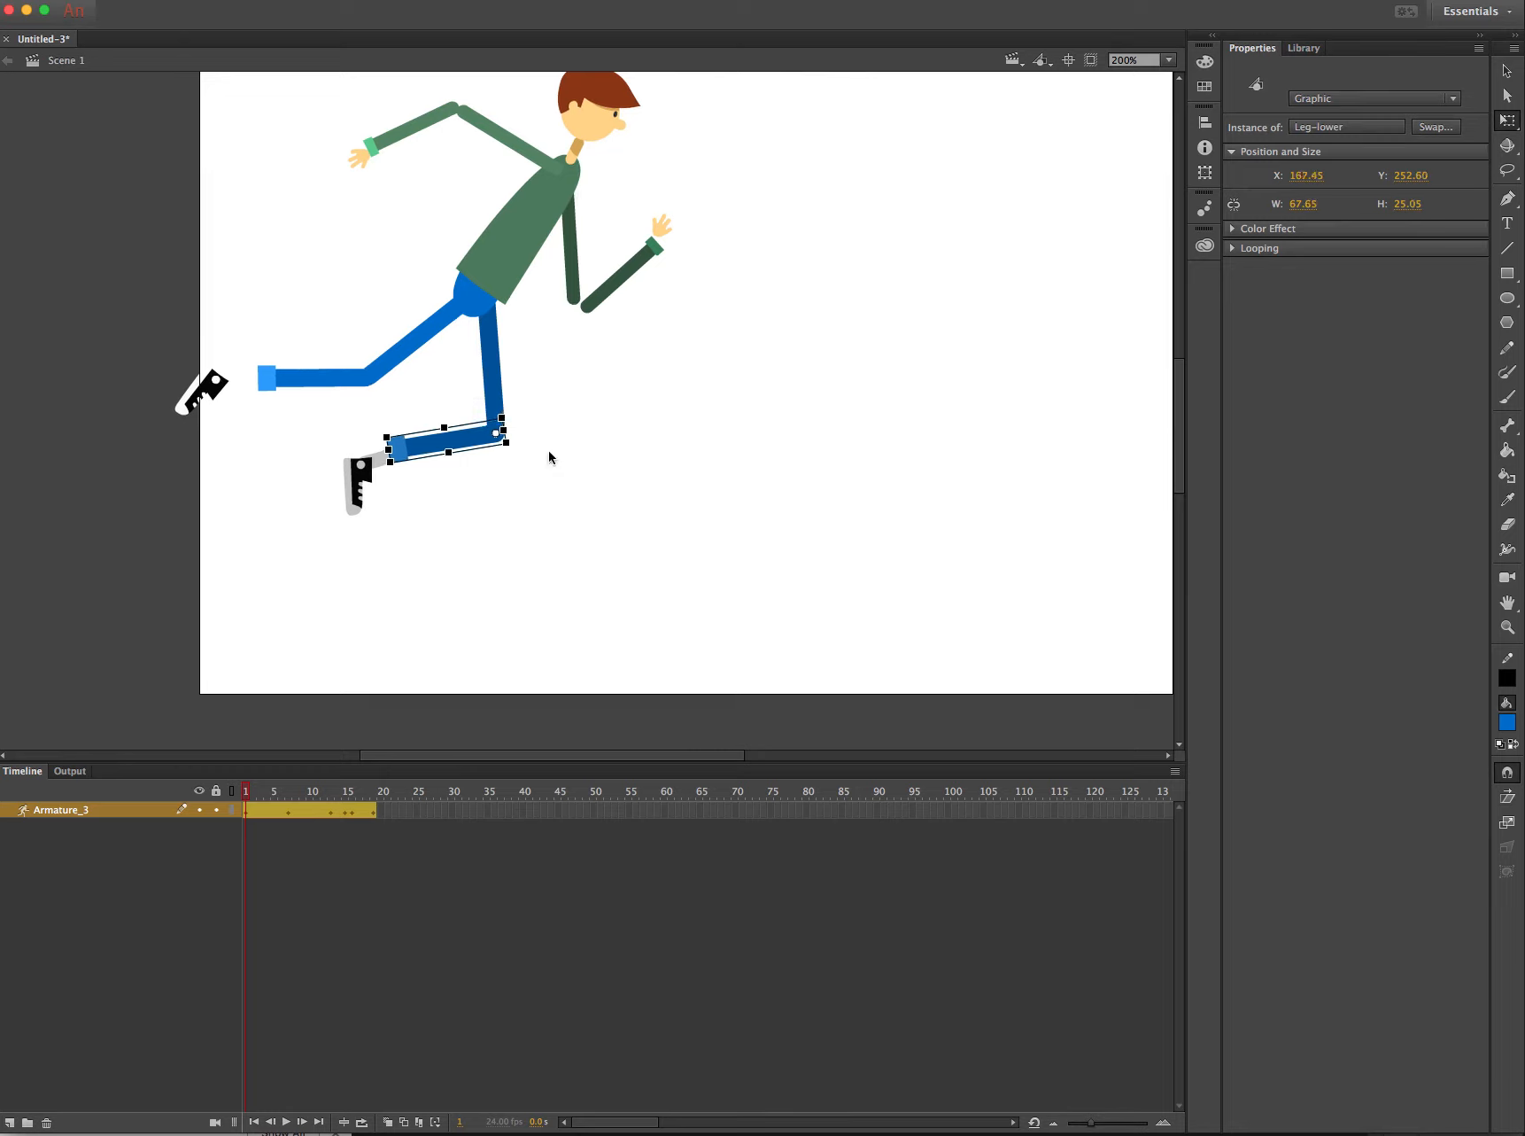
click(415, 567)
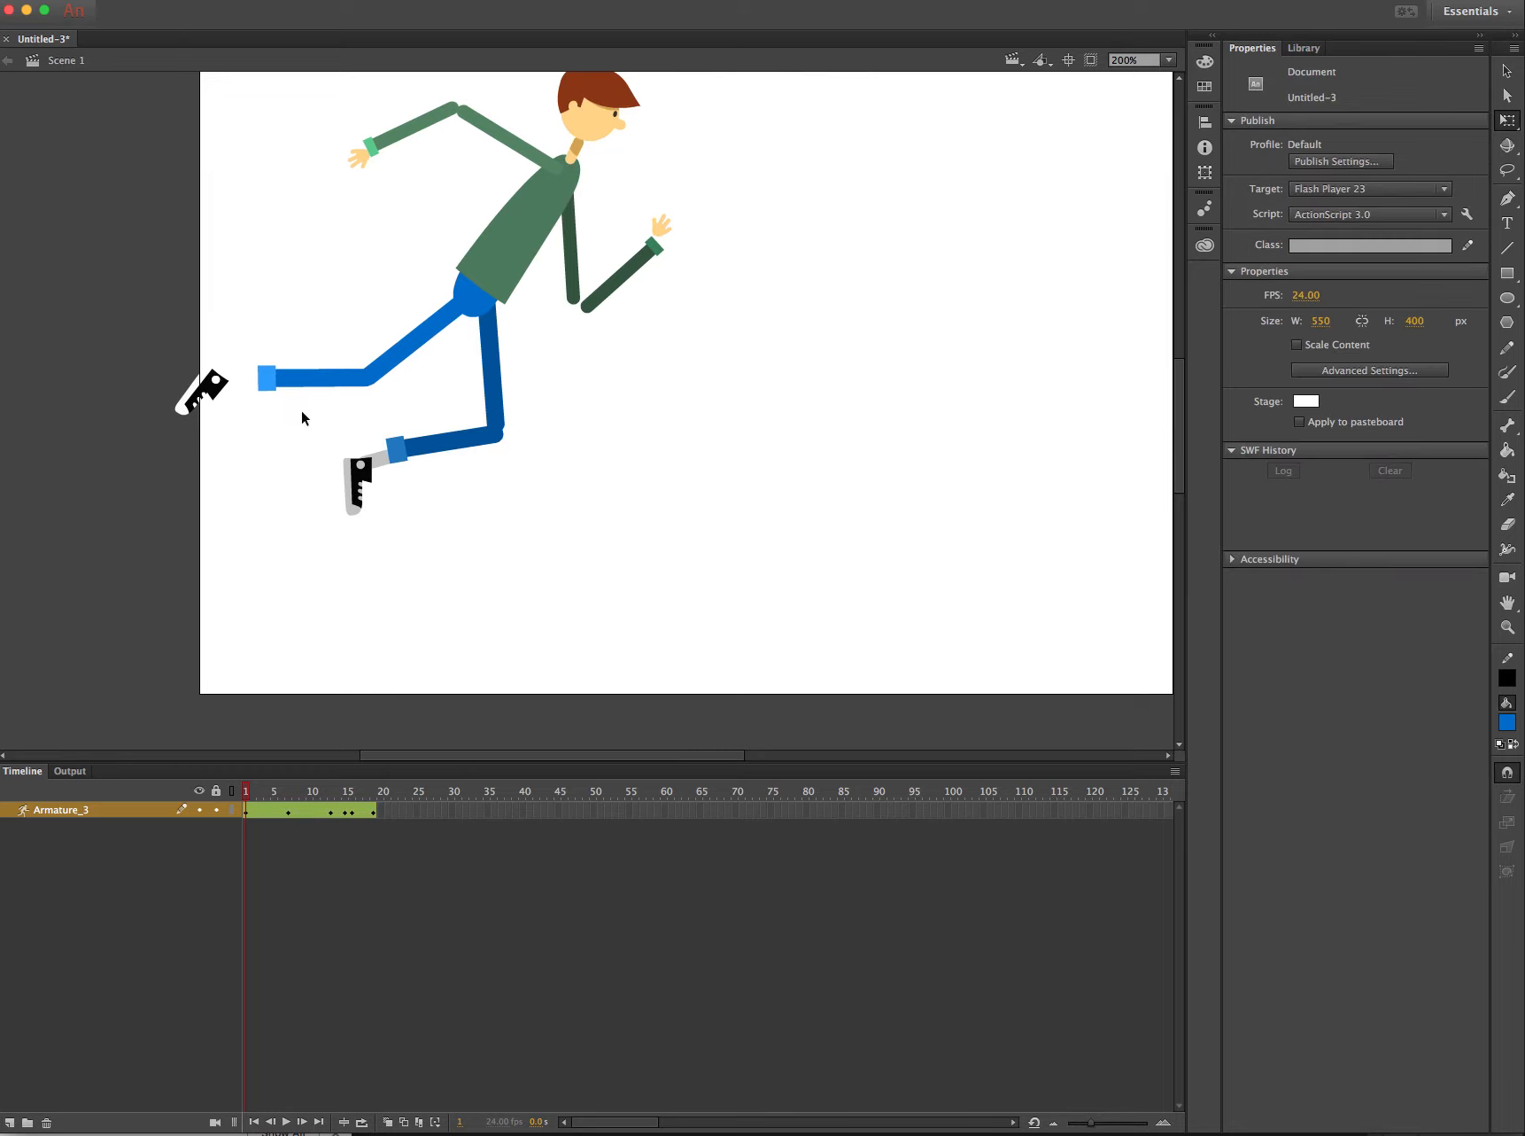
- At the frame 1 pose, nudge the darker arm's Arm_fore instance about 5 px left and 5 px up to join the elbow
click(596, 309)
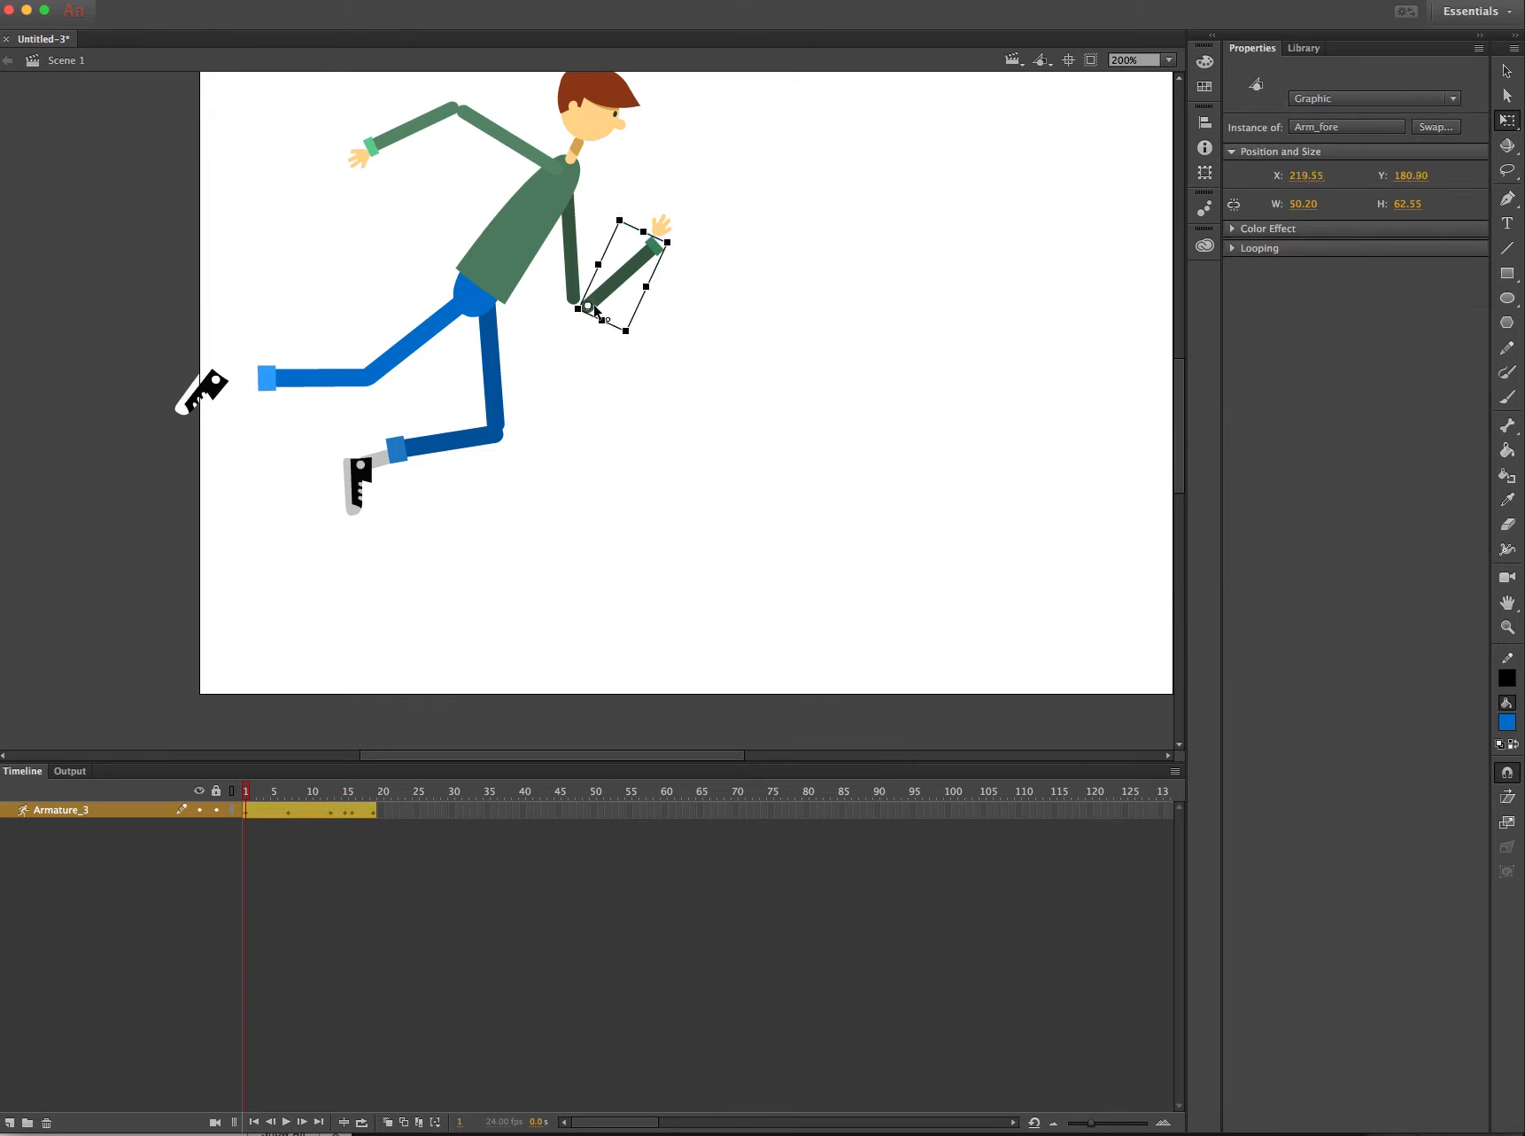
key(Left)
key(Up)
key(Left)
key(Up)
key(Left)
key(Up)
key(Left)
key(Up)
key(Left)
key(Up)
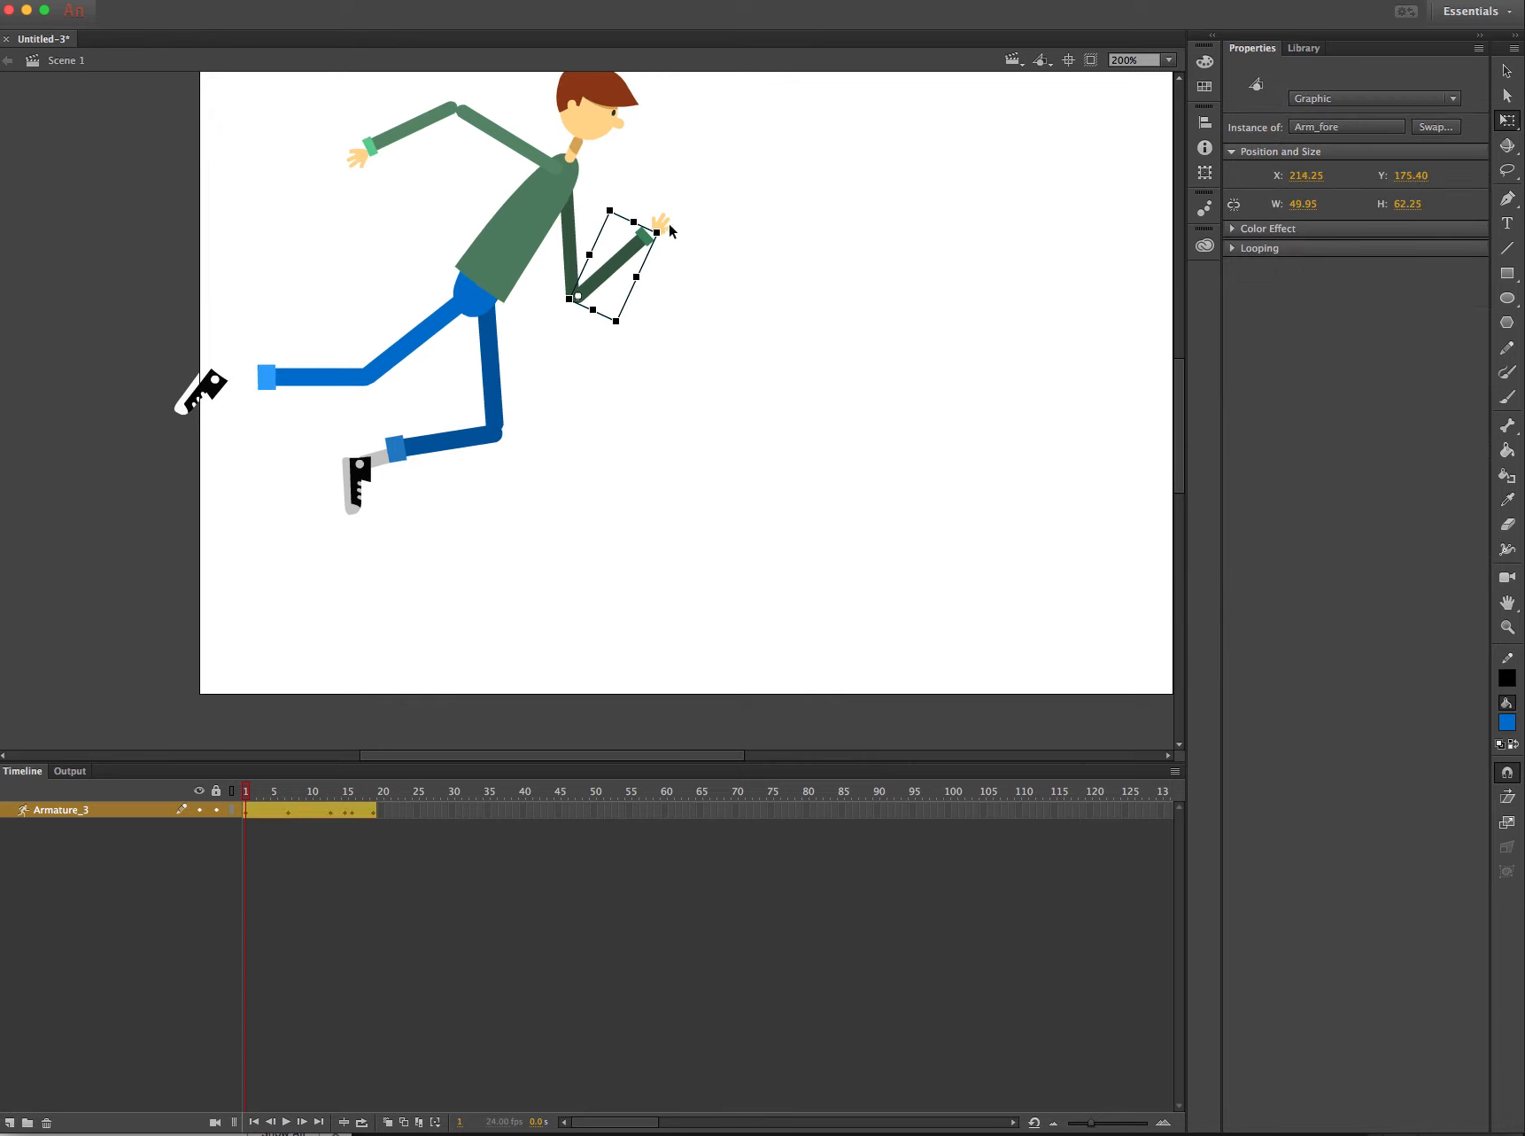
- Nudge the darker arm's Hand instance about 4 px left so it meets the sleeve cuff
click(698, 215)
click(659, 225)
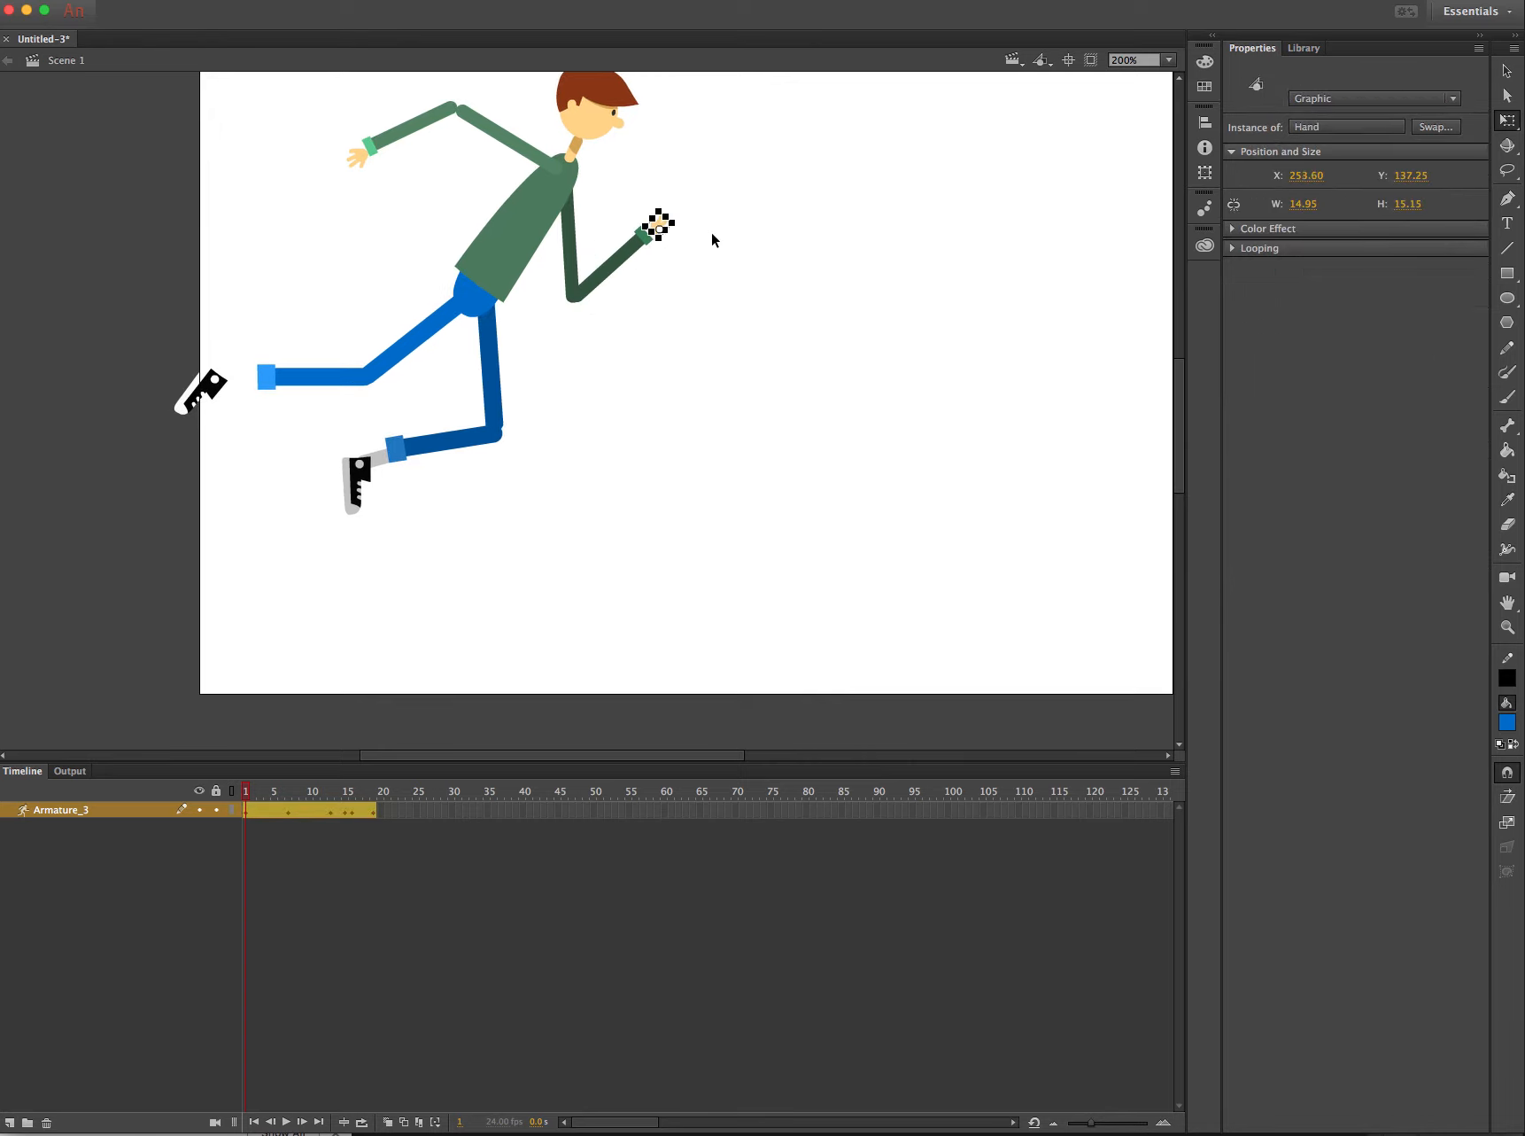
key(Left)
key(Left)
key(Left)
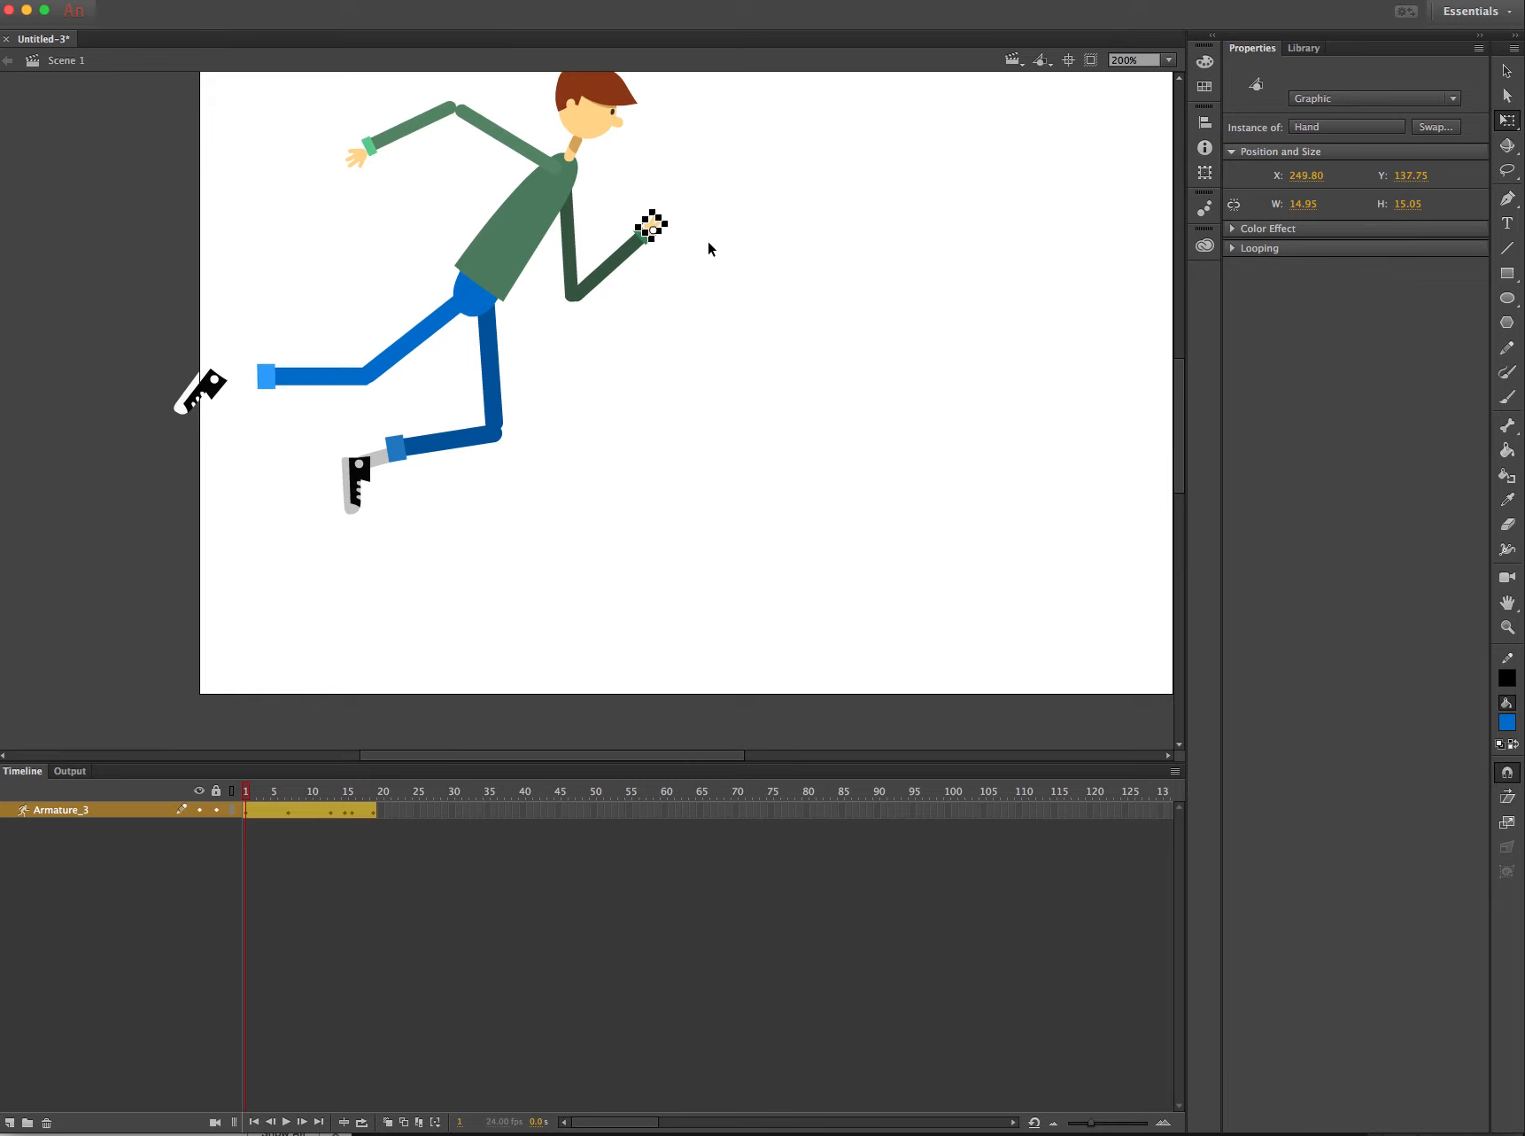
click(771, 310)
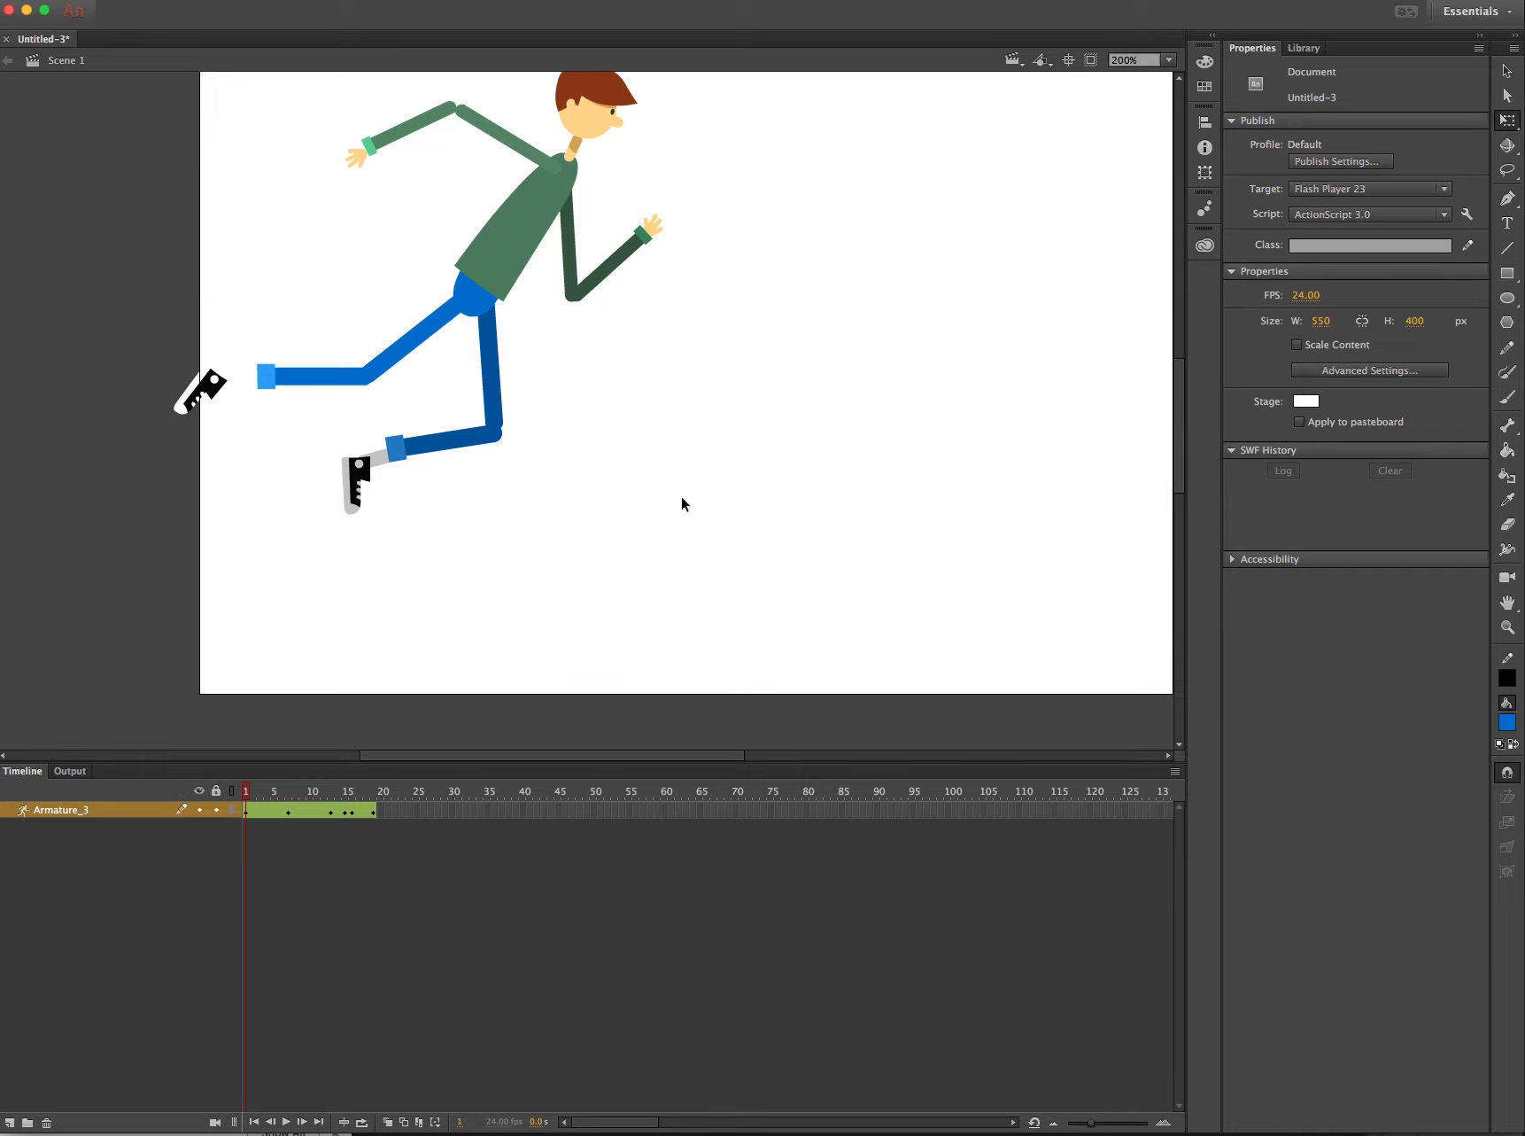
- Nudge the lighter arm's forearm and hand slightly right to close the elbow and wrist gaps in the frame 1 pose
click(426, 115)
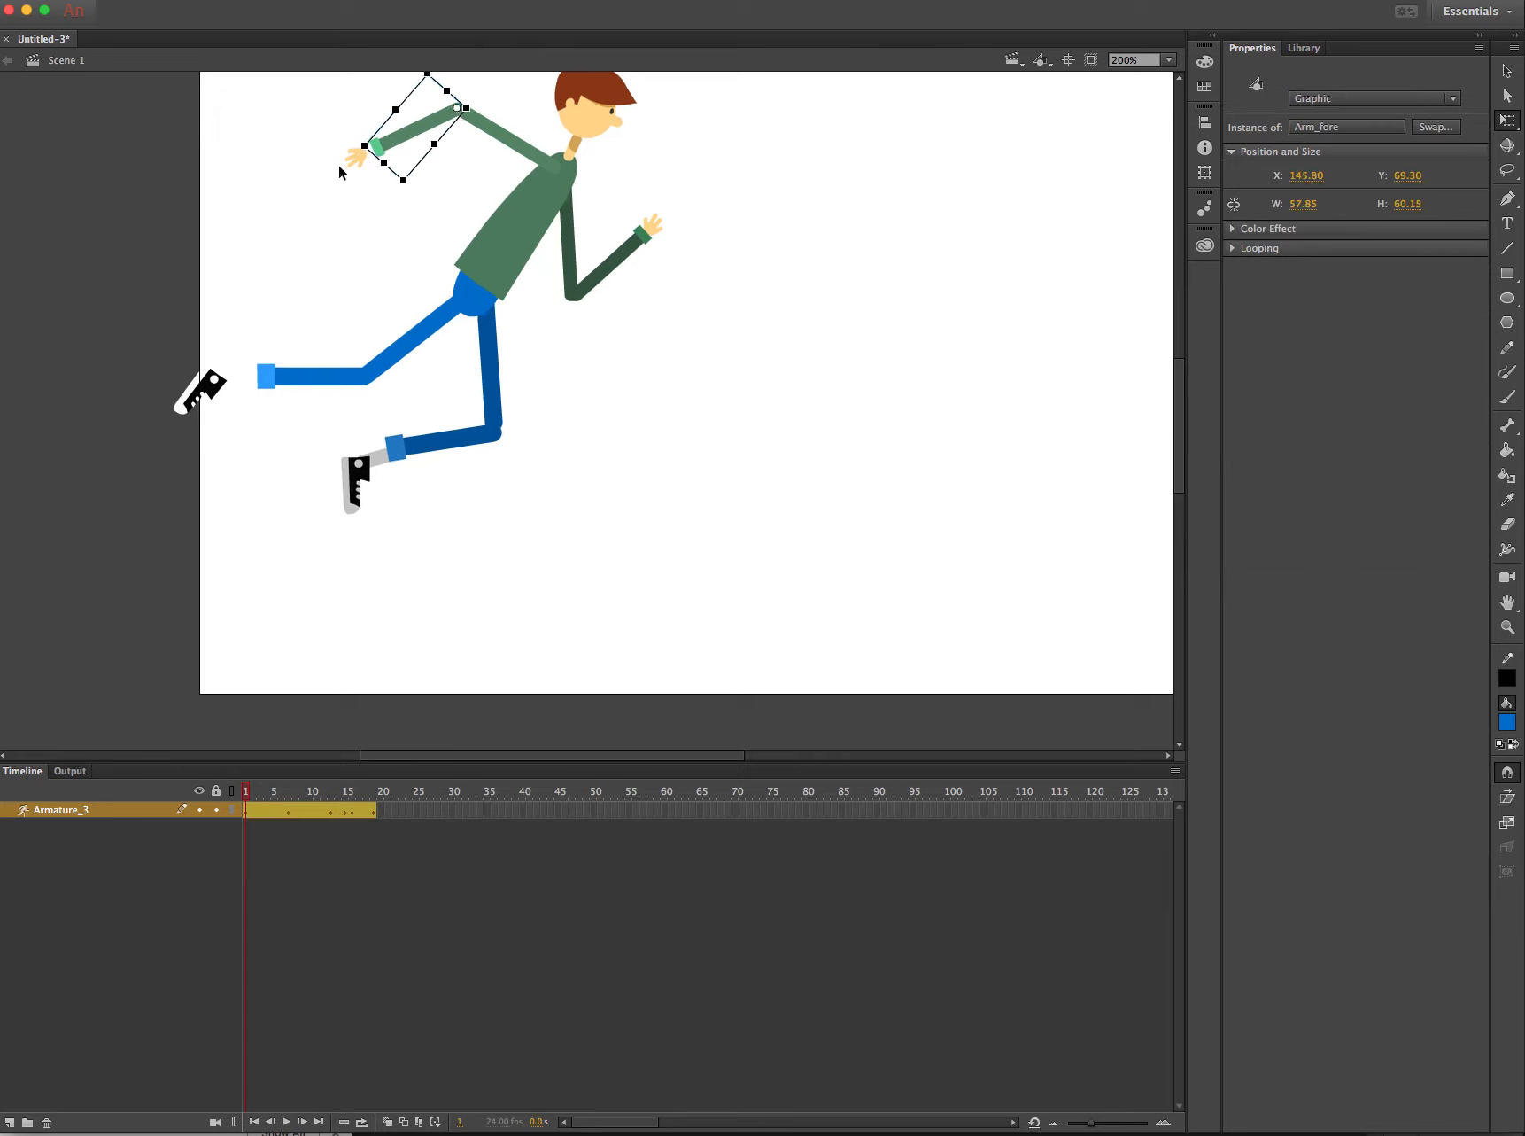
click(353, 160)
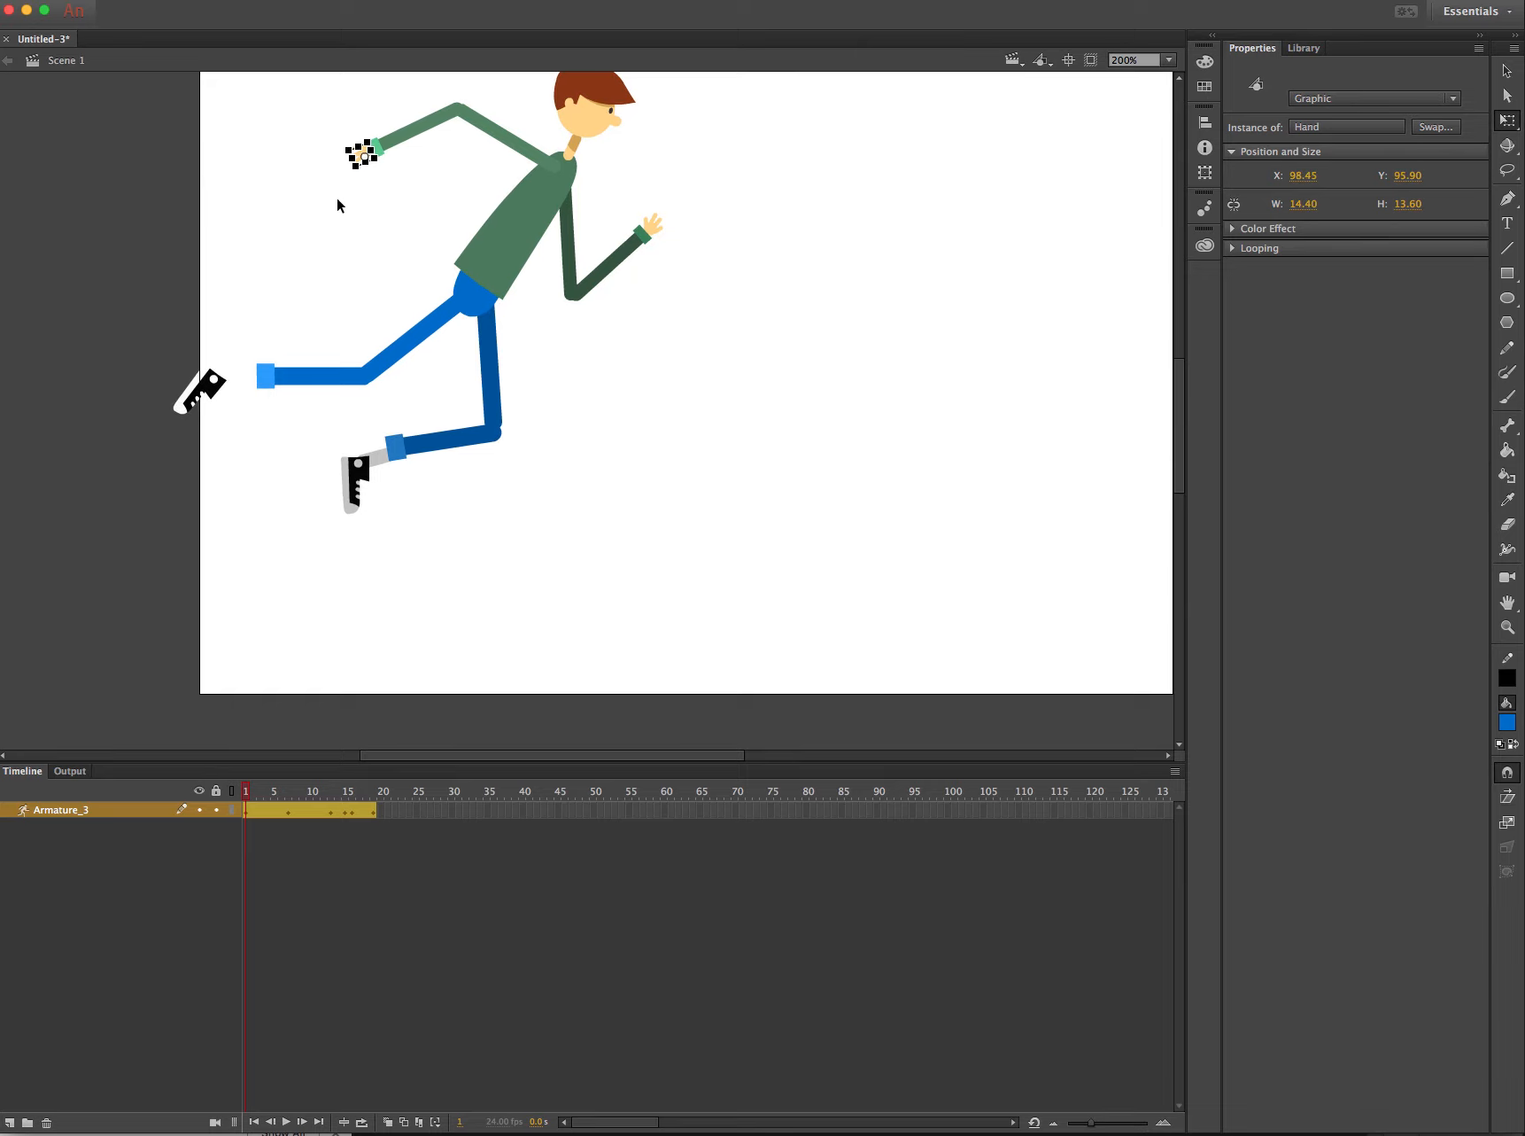
click(377, 254)
click(355, 163)
click(350, 209)
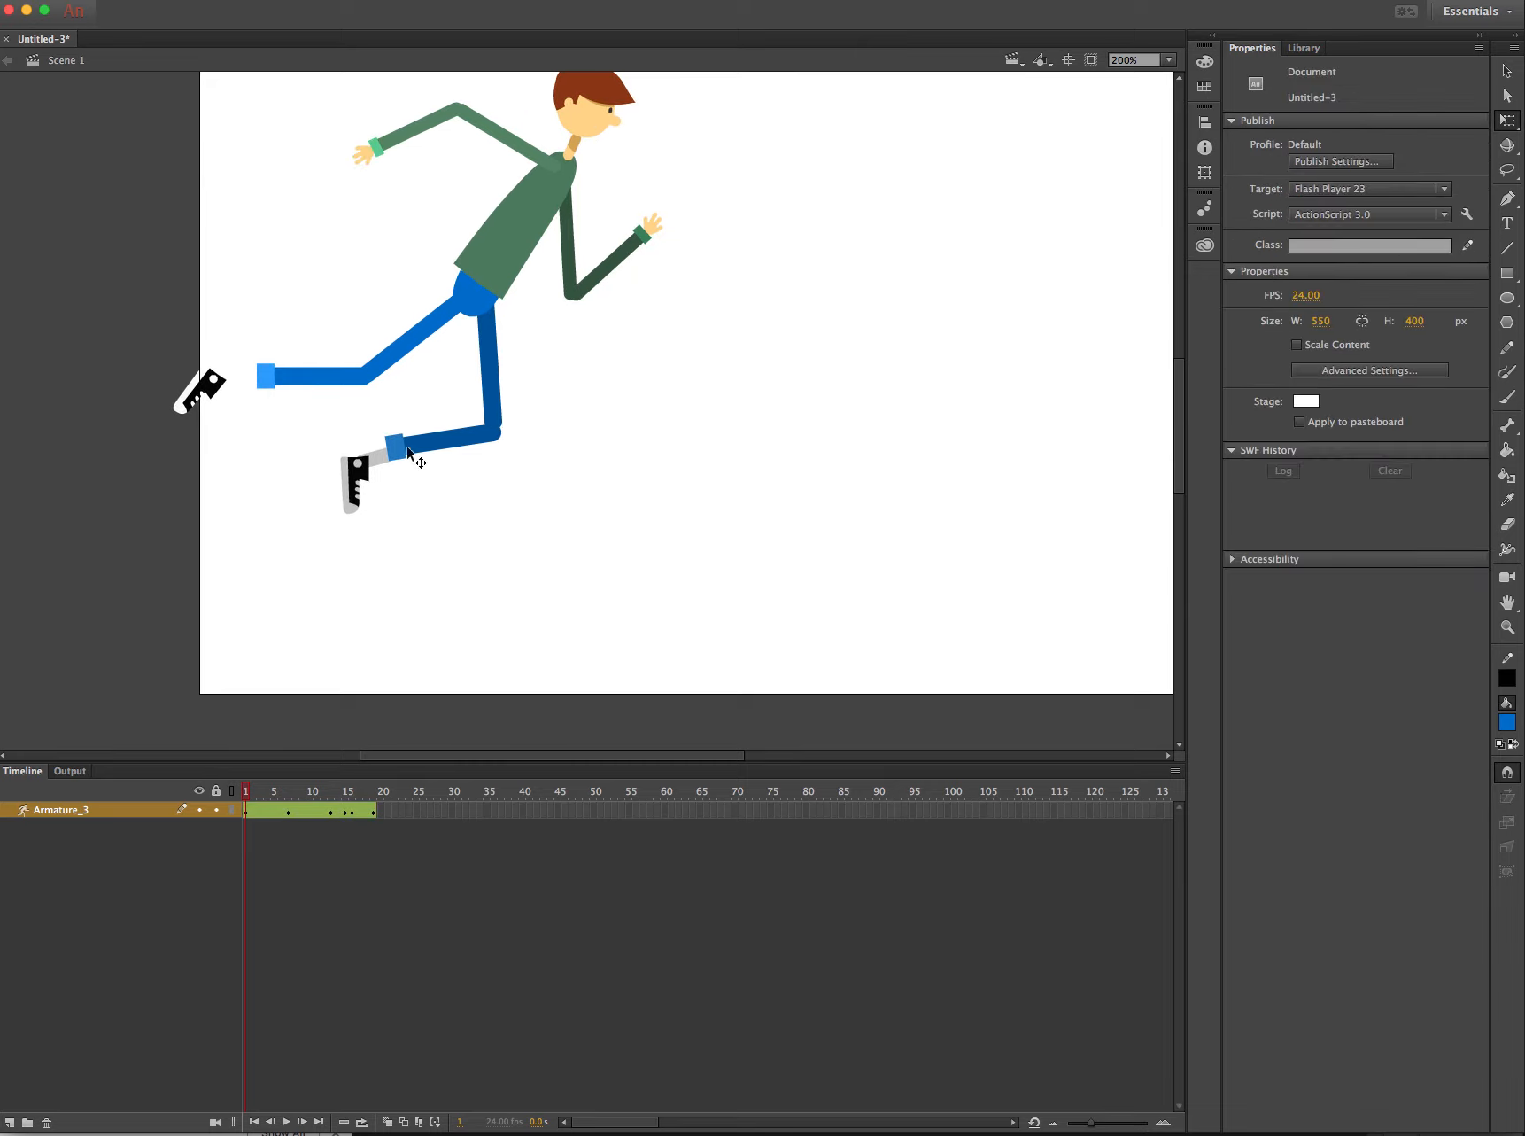
- At the frame 1 pose, nudge the lighter leg's Sneaker right and up toward its cuff and the darker leg's Sneaker slightly up
click(214, 387)
key(Right)
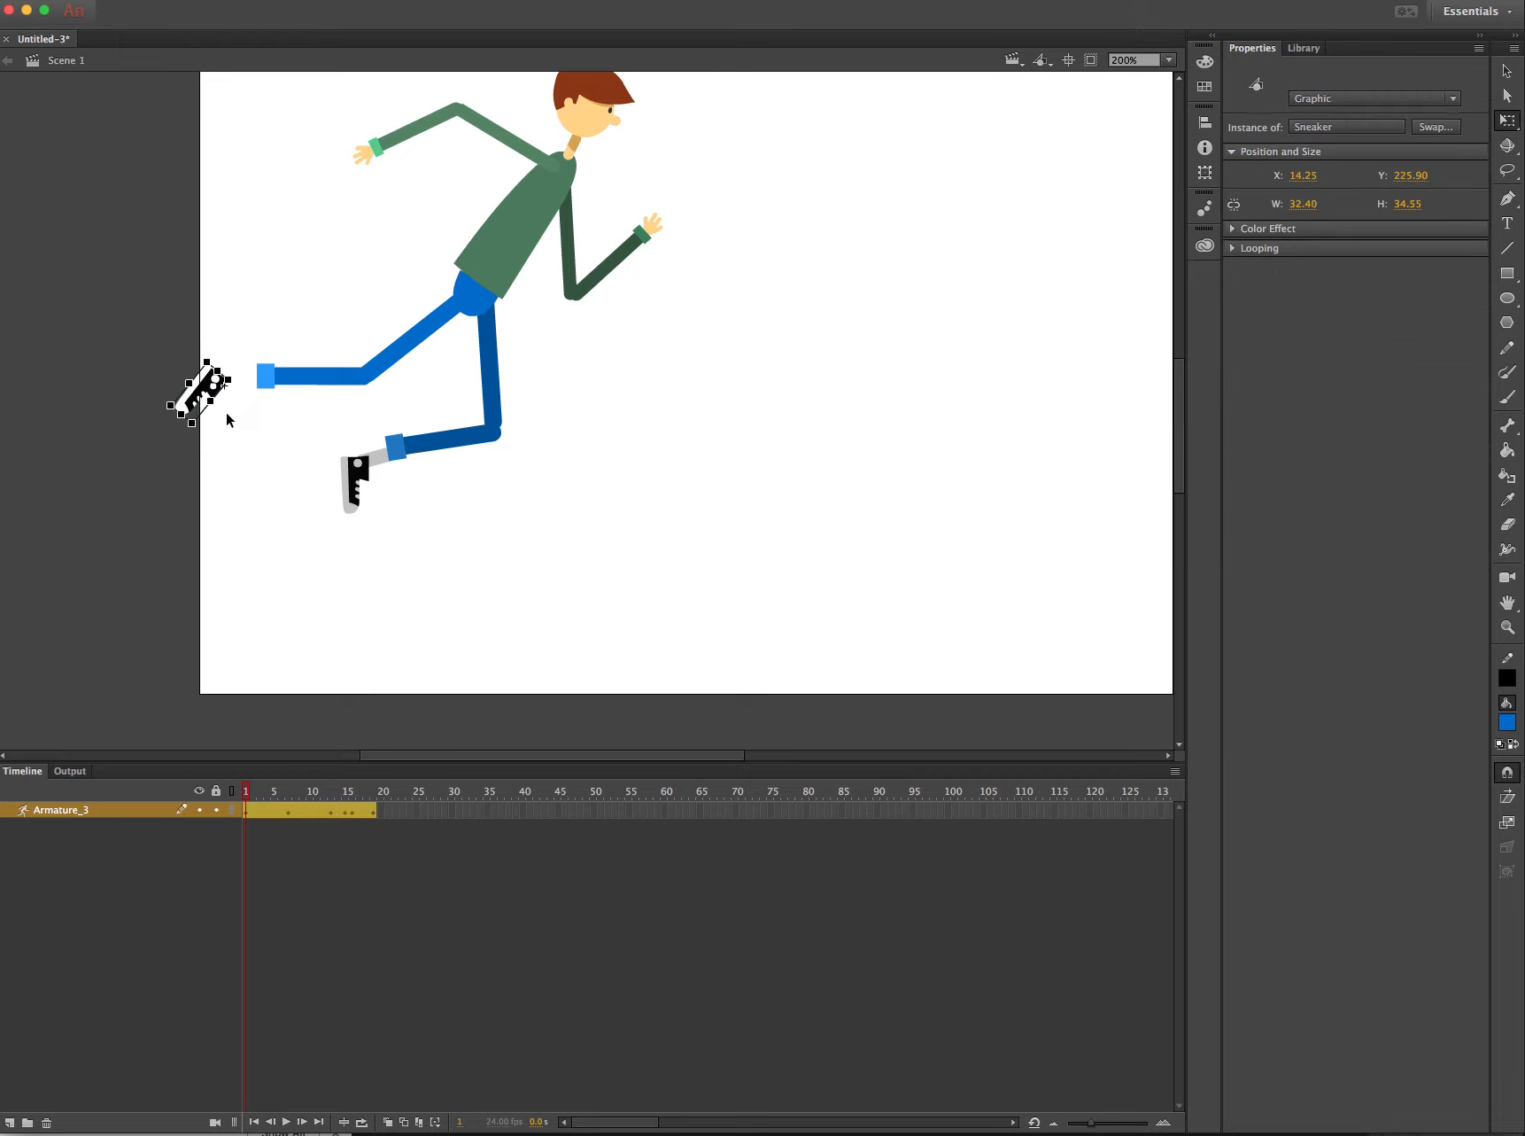
key(Right)
key(Right)
key(Up)
key(Up)
key(Up)
key(Right)
click(357, 485)
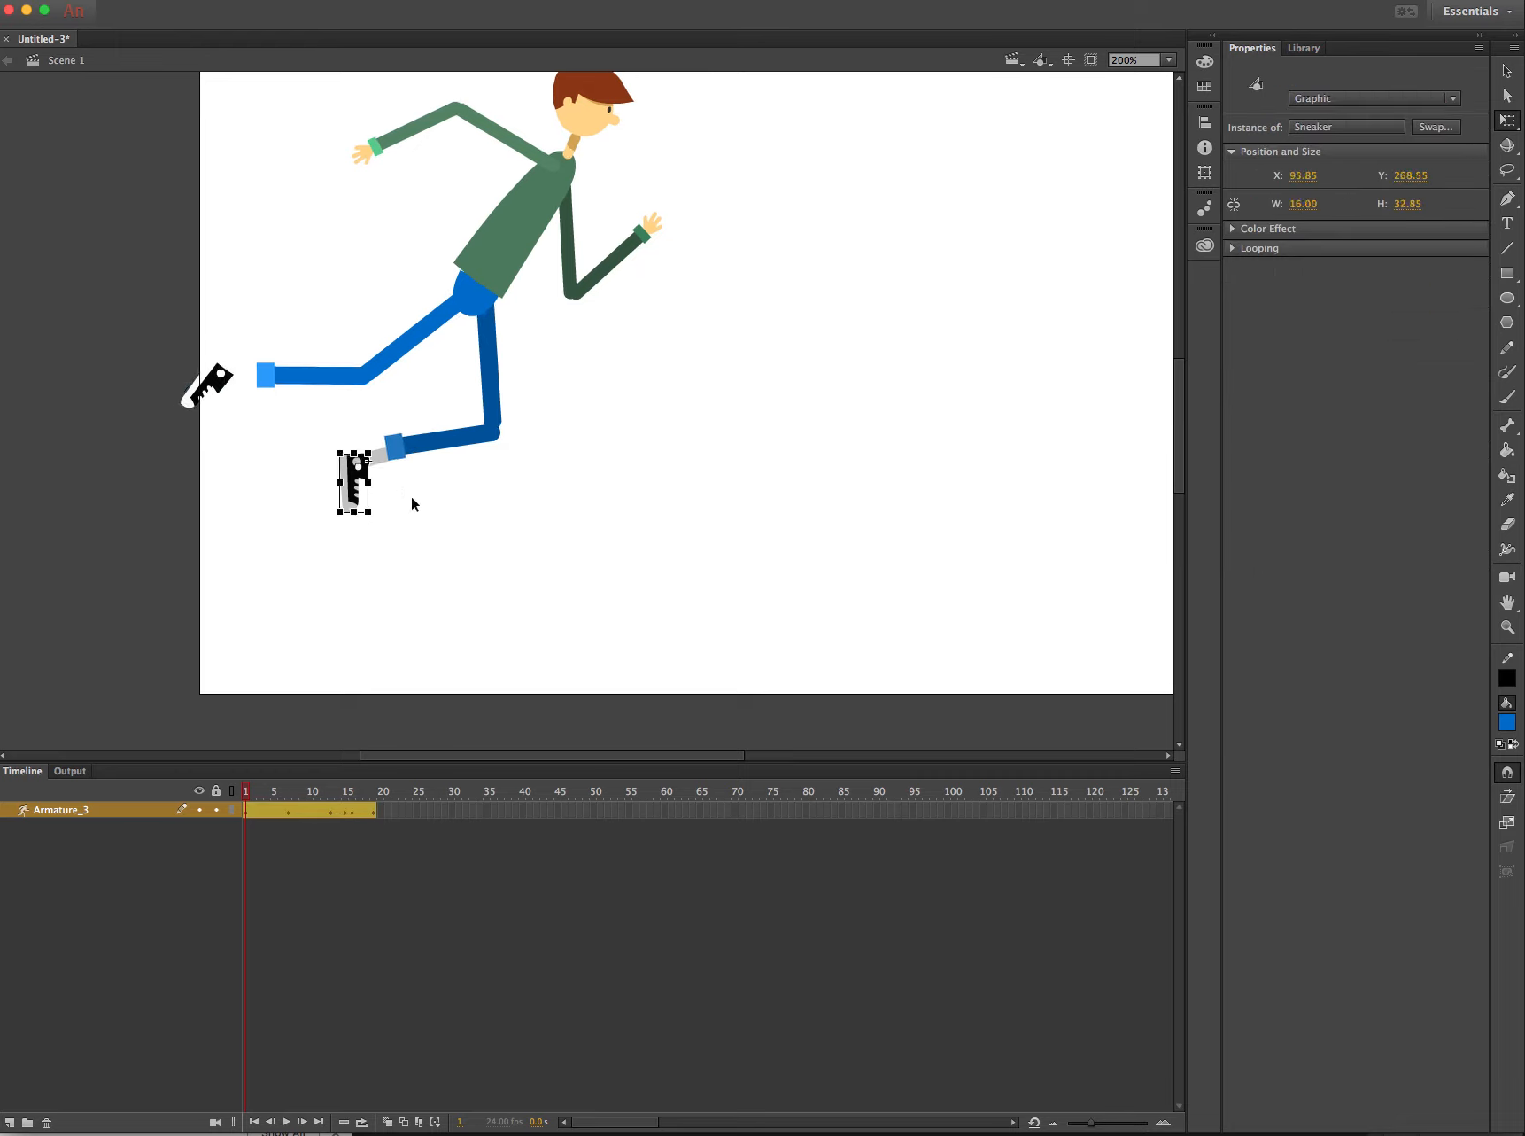
click(408, 507)
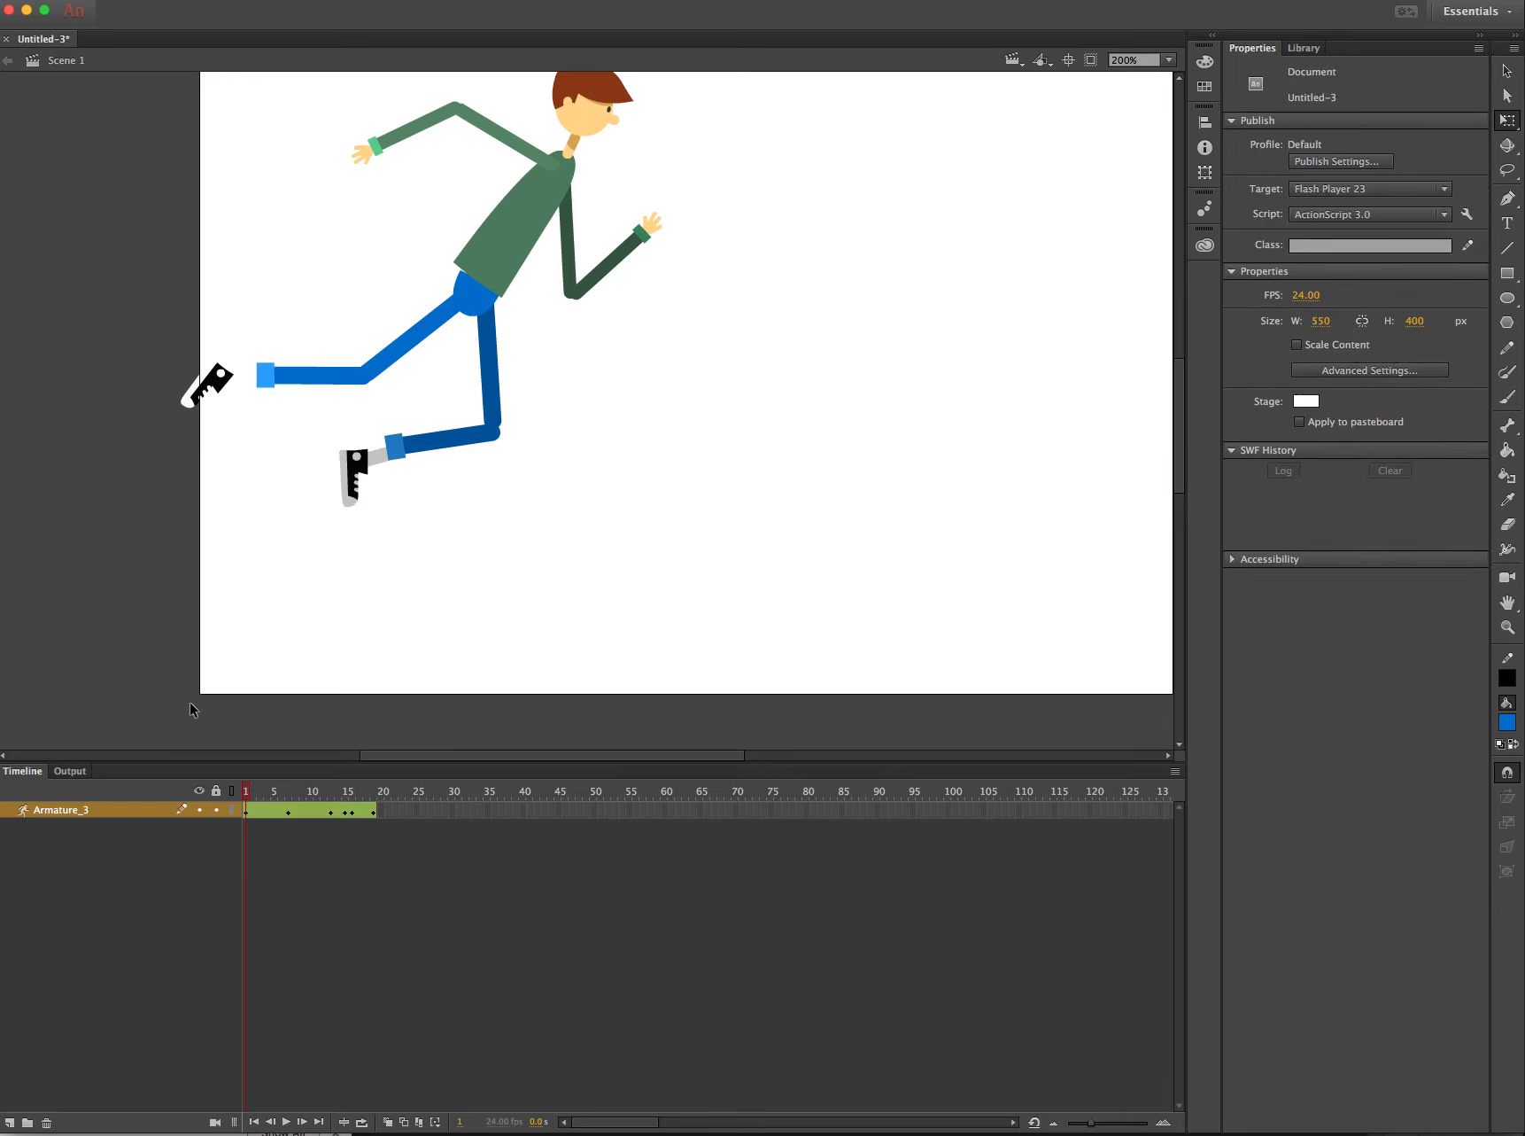
- At the frame 7 pose, nudge the darker leg's Ankle instance up and right so it sits against the trouser cuff
click(291, 814)
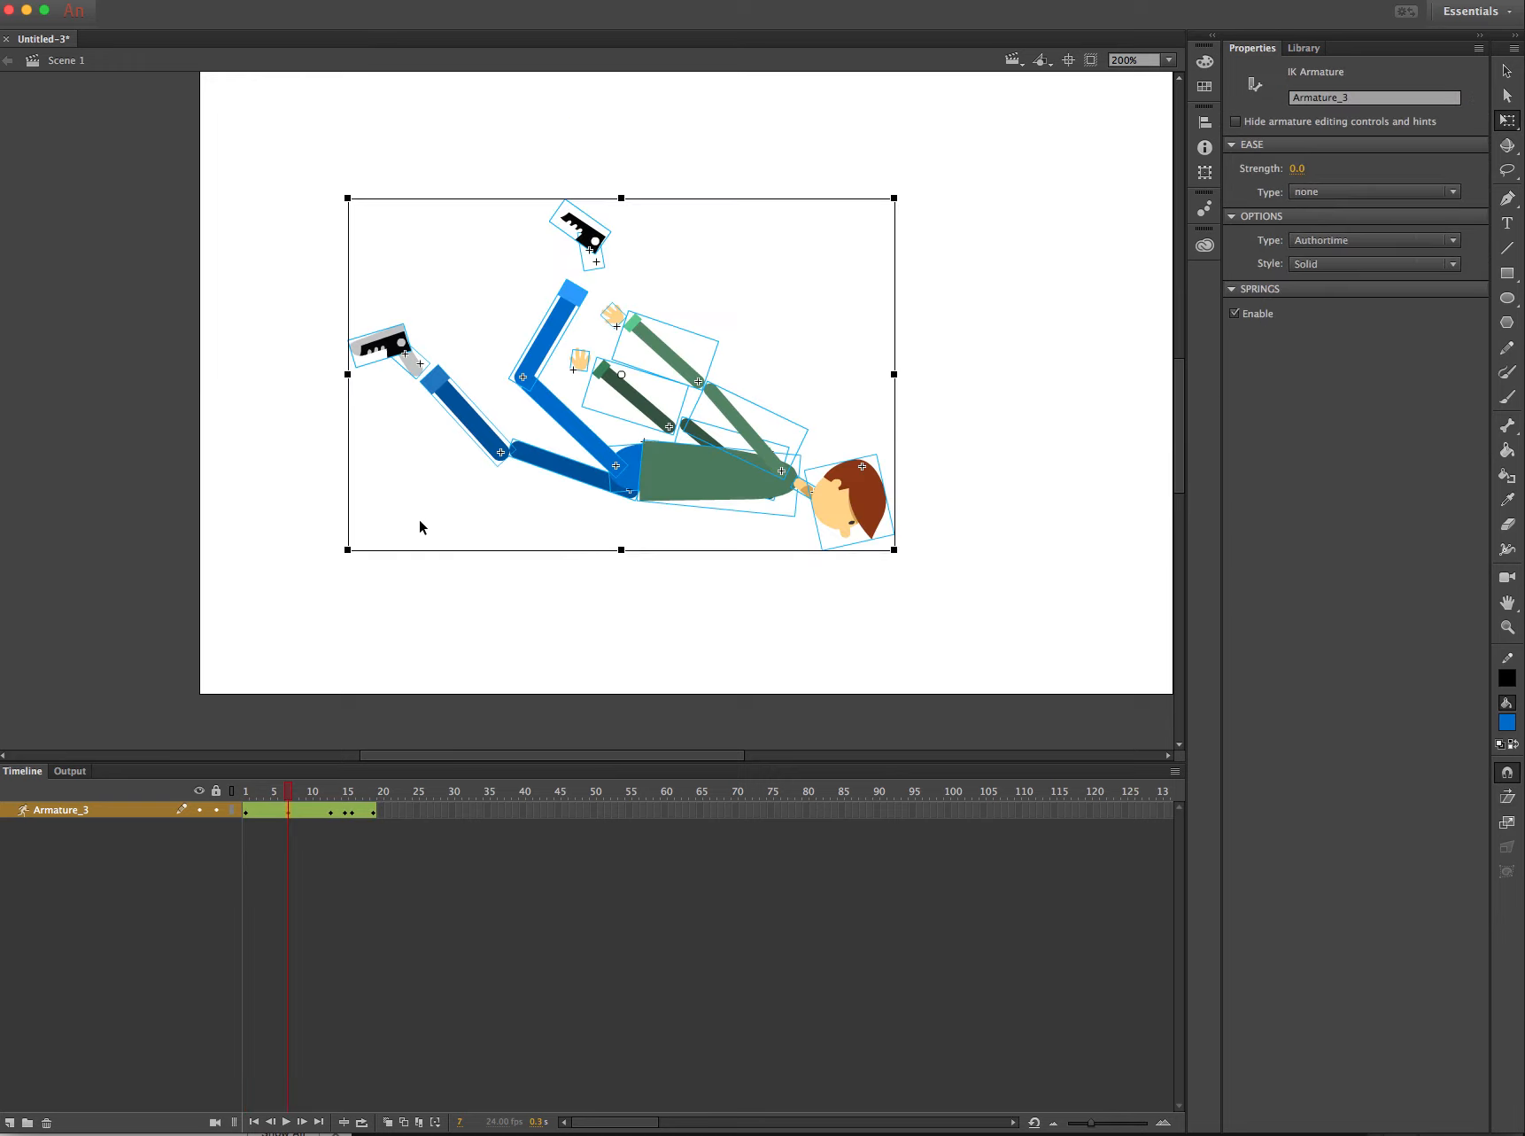
click(293, 367)
click(415, 367)
key(Up)
key(Up)
key(Up)
key(Right)
key(Right)
key(Right)
key(Right)
key(Right)
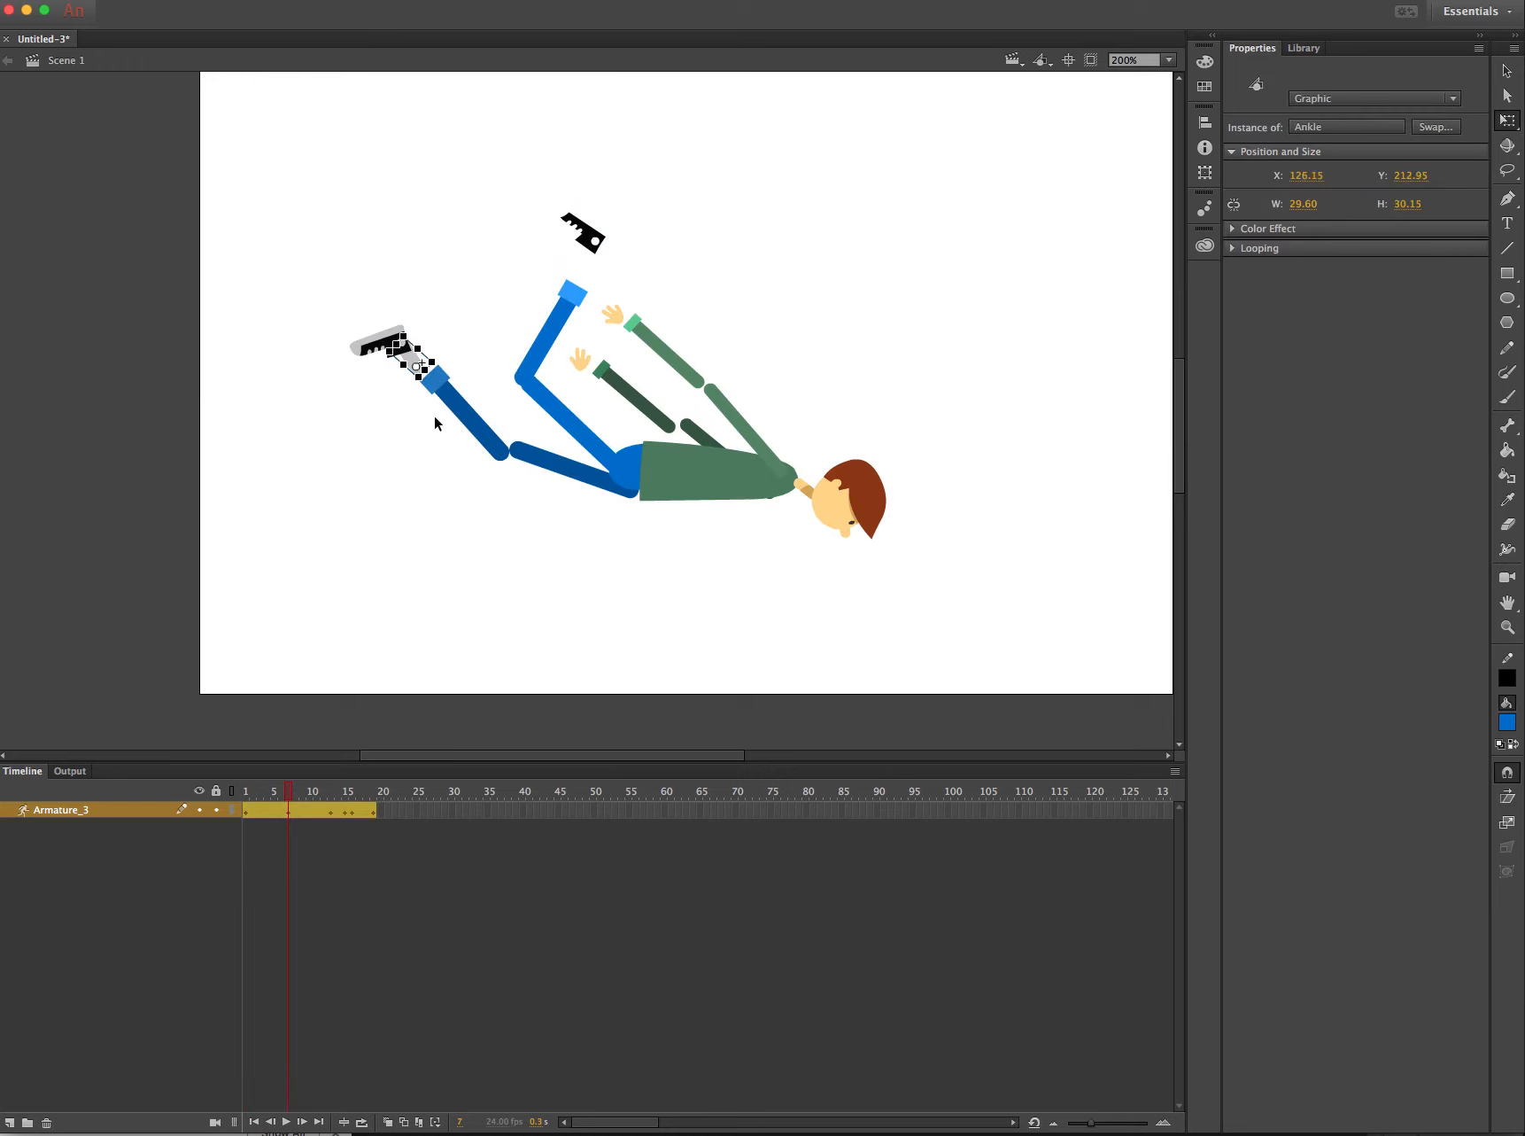
mouse_move(417, 366)
mouse_down()
mouse_move(441, 389)
mouse_move(423, 364)
mouse_up()
- Fine-tune the position of the darker leg's Sneaker at frame 7 until it fits over the ankle
click(393, 345)
key(Up)
key(Up)
key(Up)
key(Up)
key(Up)
key(Left)
key(Left)
key(Left)
key(Right)
key(Right)
key(Right)
key(Right)
key(Right)
key(Right)
key(Right)
key(Right)
key(Right)
key(Right)
key(Right)
key(Right)
key(Right)
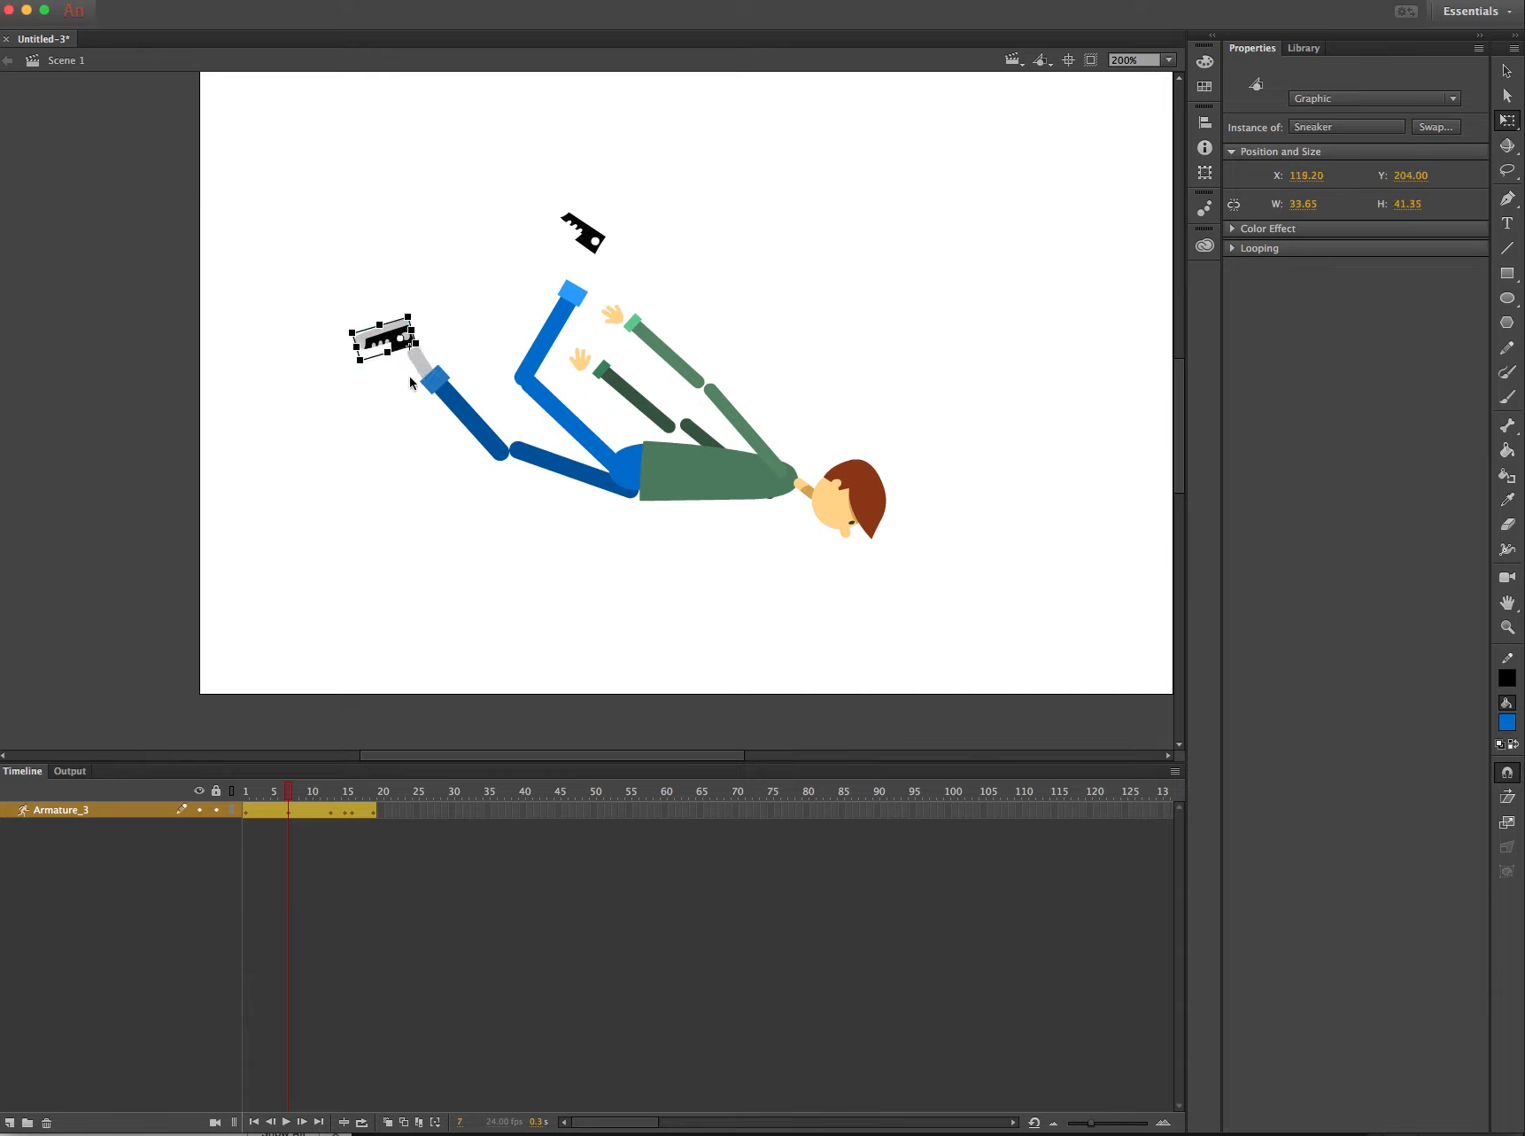
key(Up)
key(Up)
key(Down)
key(Down)
key(Down)
key(Down)
key(Down)
key(Down)
key(Down)
key(Down)
key(Down)
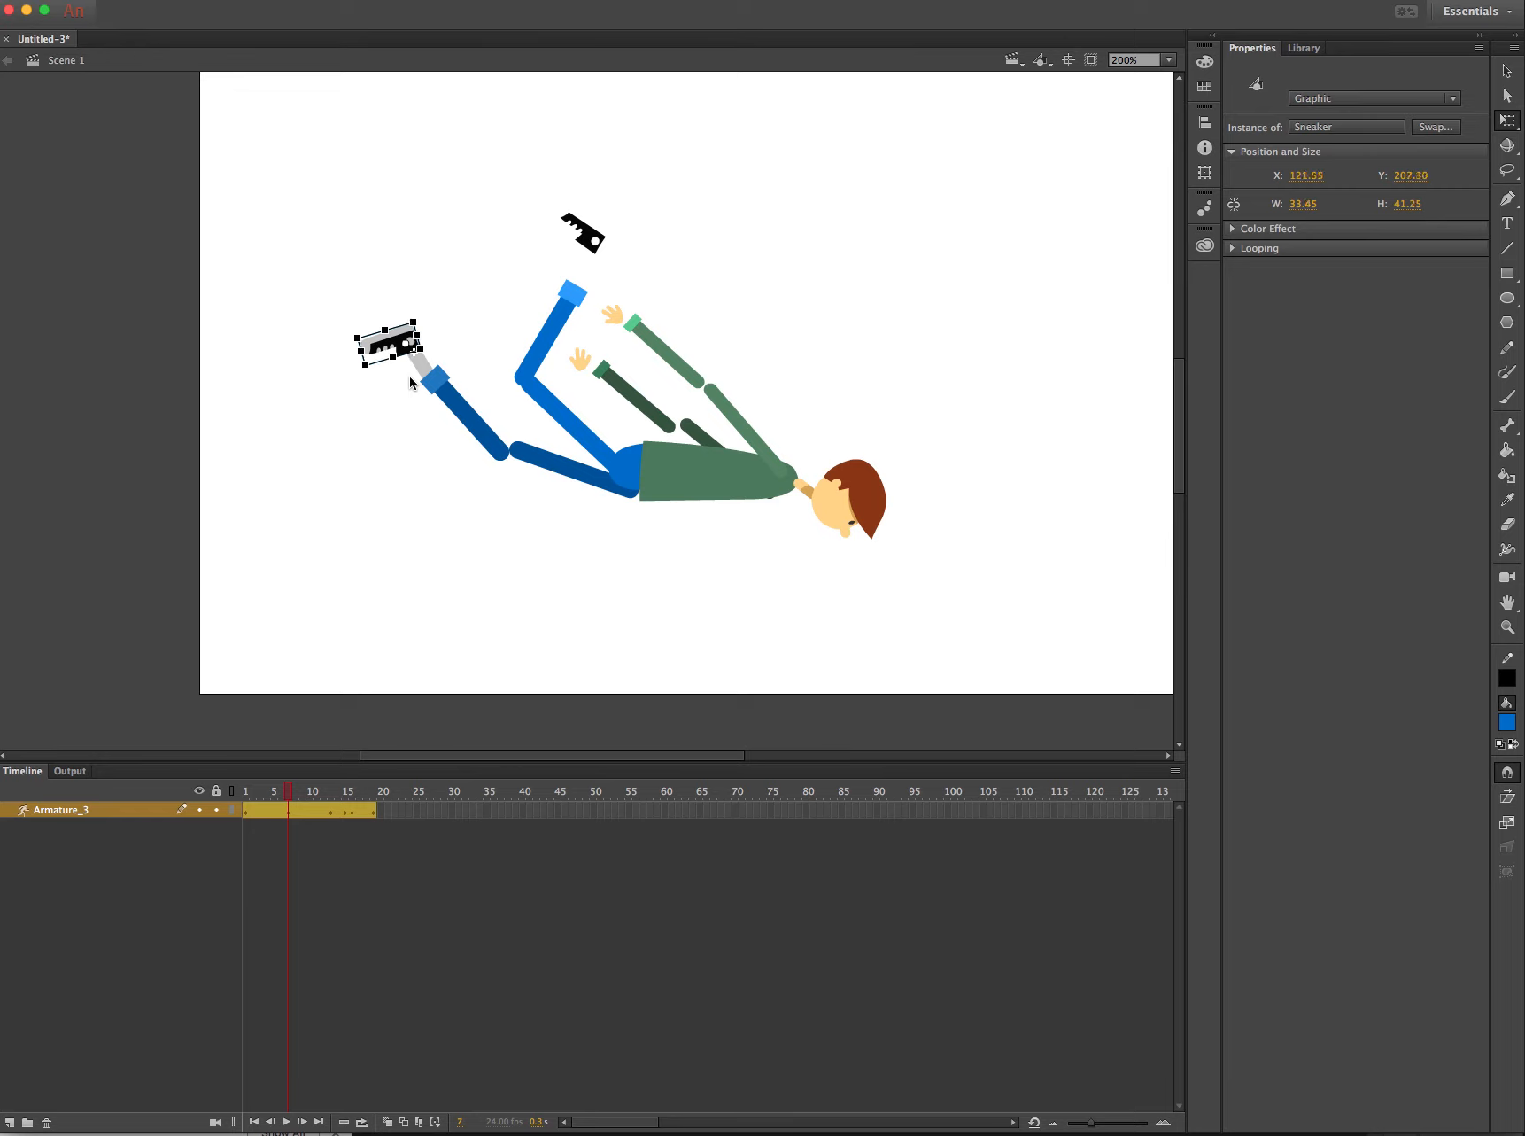
key(Right)
key(Right)
click(417, 443)
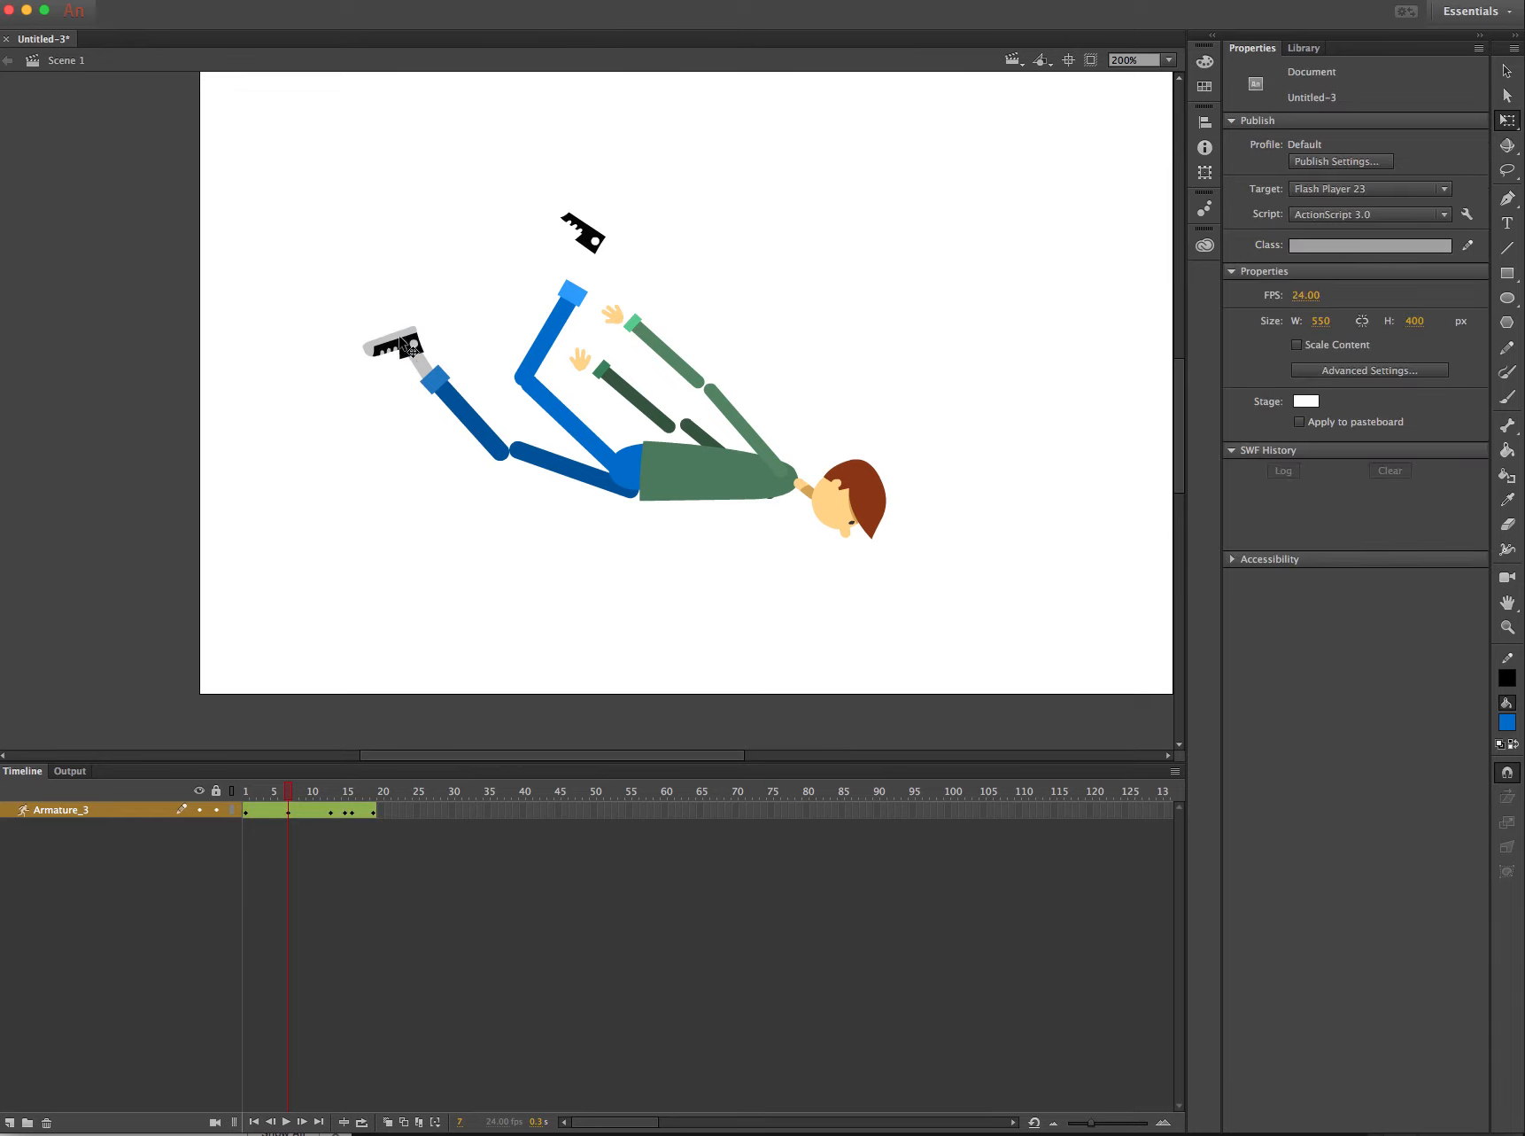
- Move the darker leg's lower leg, ankle and Sneaker together right and slightly up to close the knee gap at frame 7
click(393, 340)
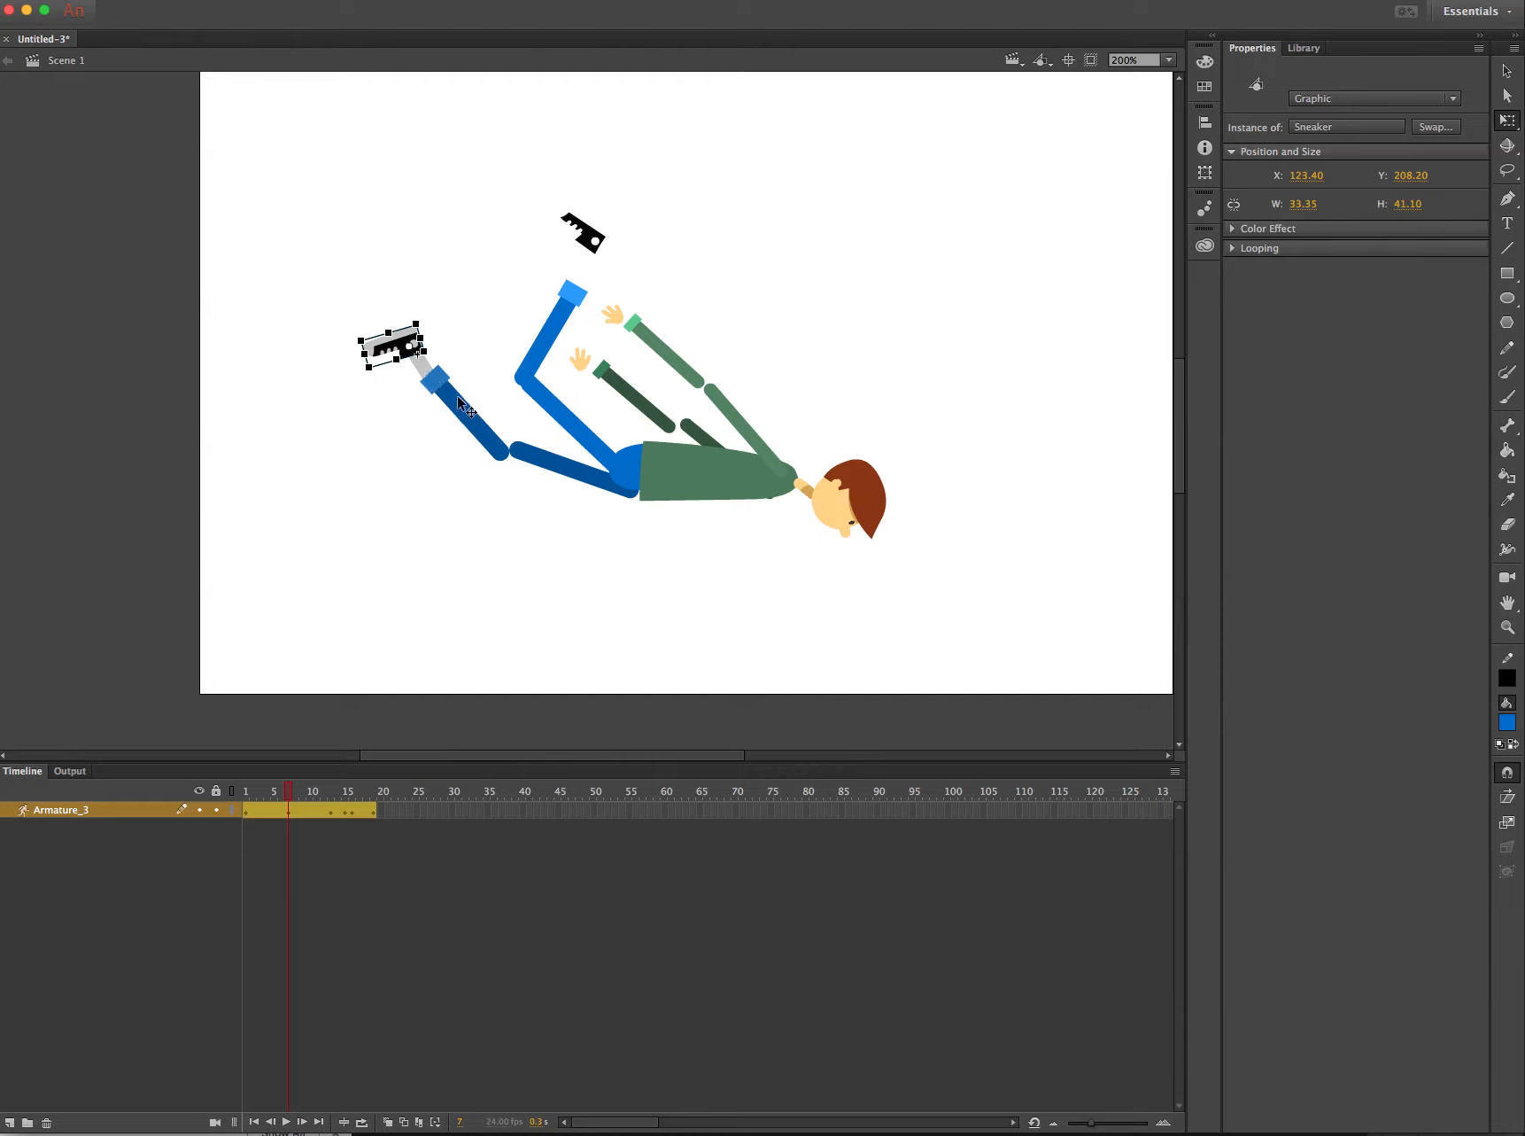
shift+click(457, 401)
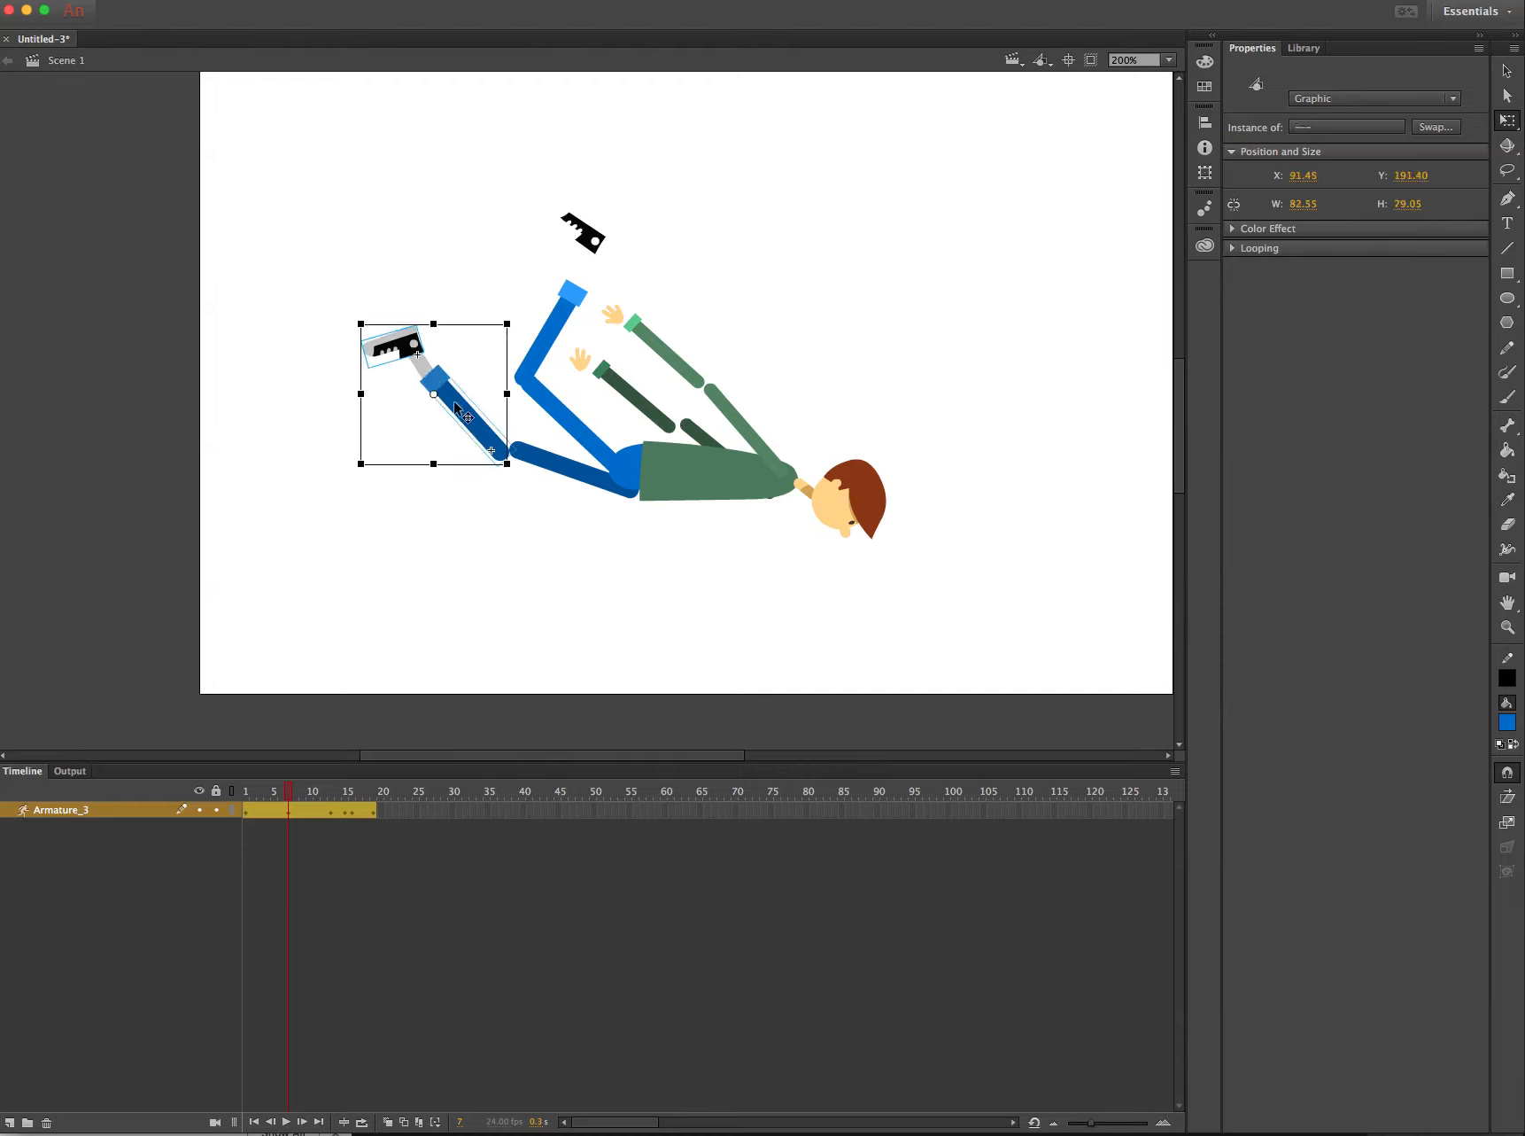
key(Right)
key(Right)
key(Right)
key(Right)
key(Right)
key(Right)
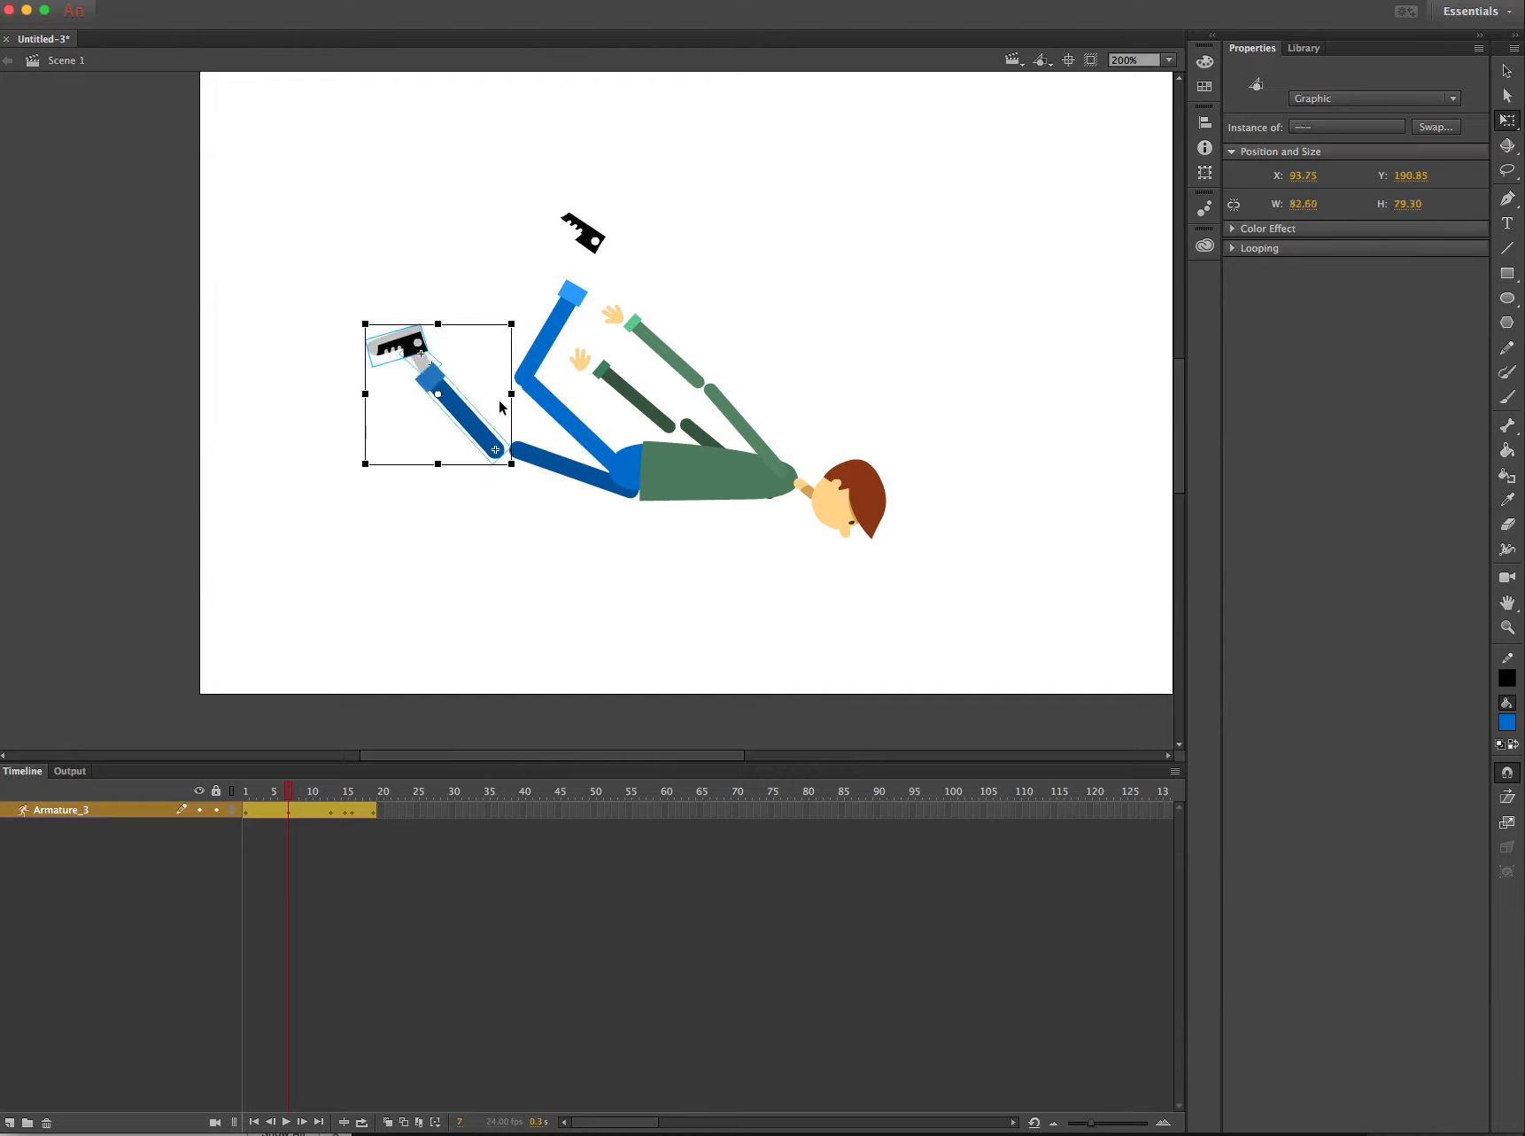
key(Up)
key(Up)
key(Up)
key(Right)
key(Right)
key(Right)
key(Right)
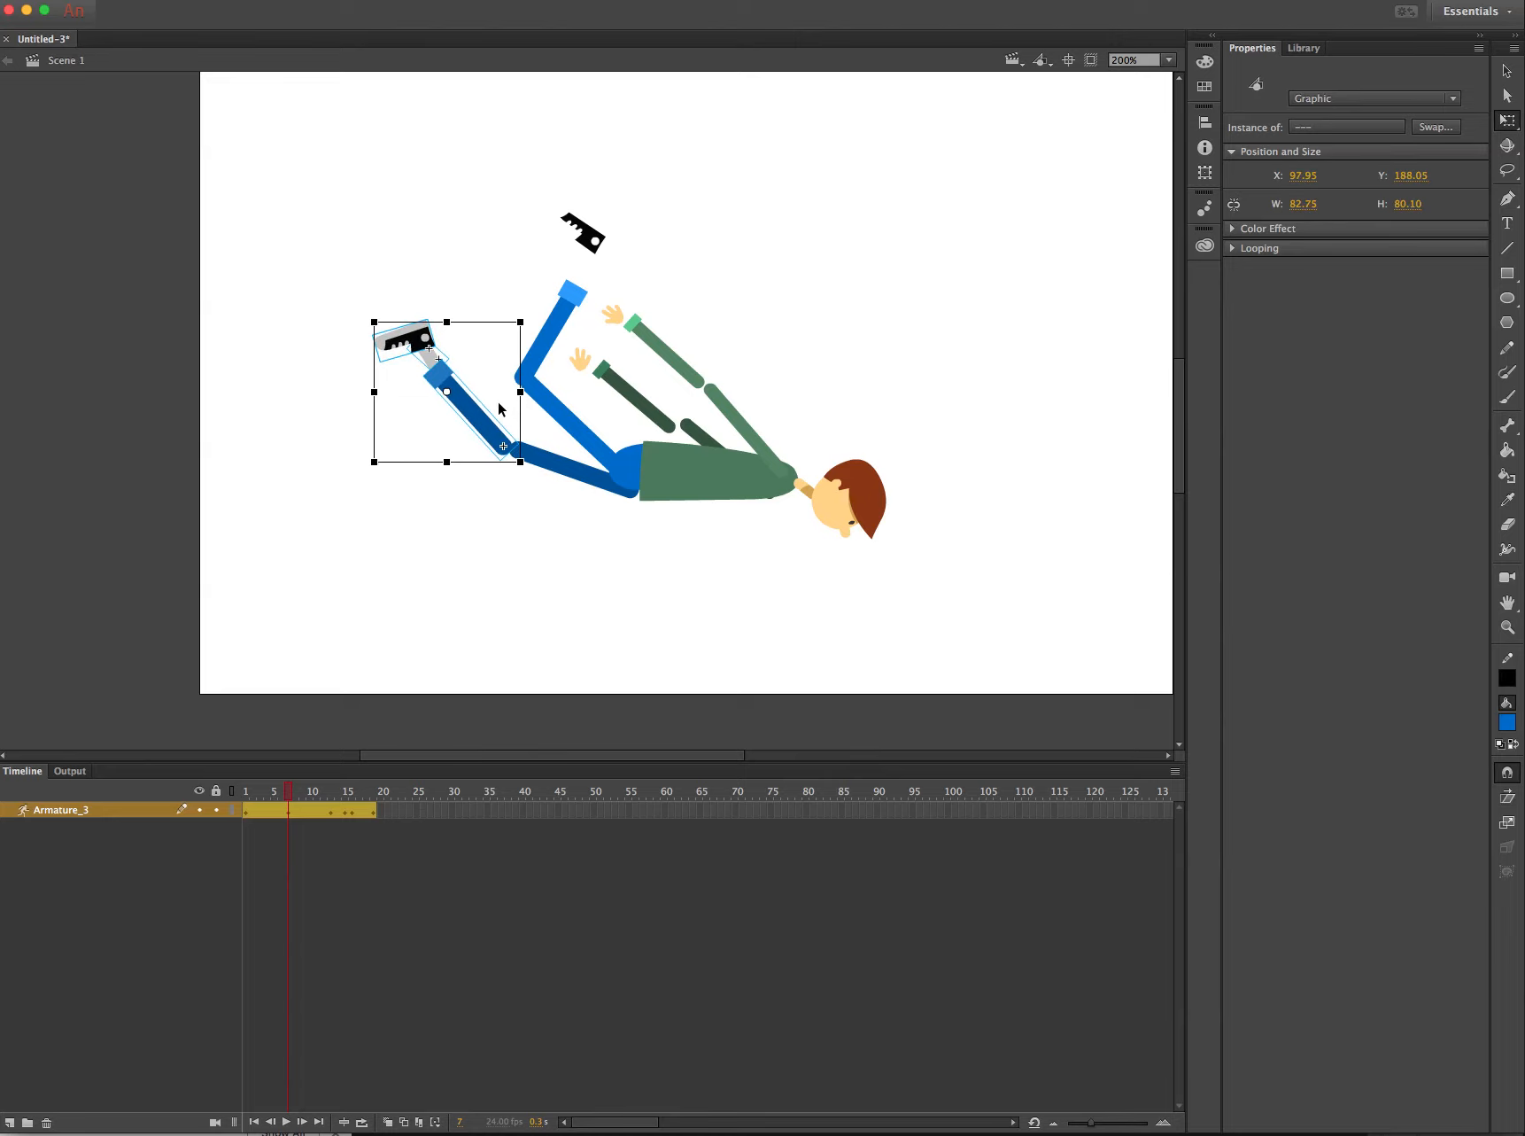
- Nudge the darker leg's Sneaker back onto its ankle at frame 7 and replay the animation from frame 1
click(294, 437)
click(448, 362)
key(Down)
key(Down)
key(Down)
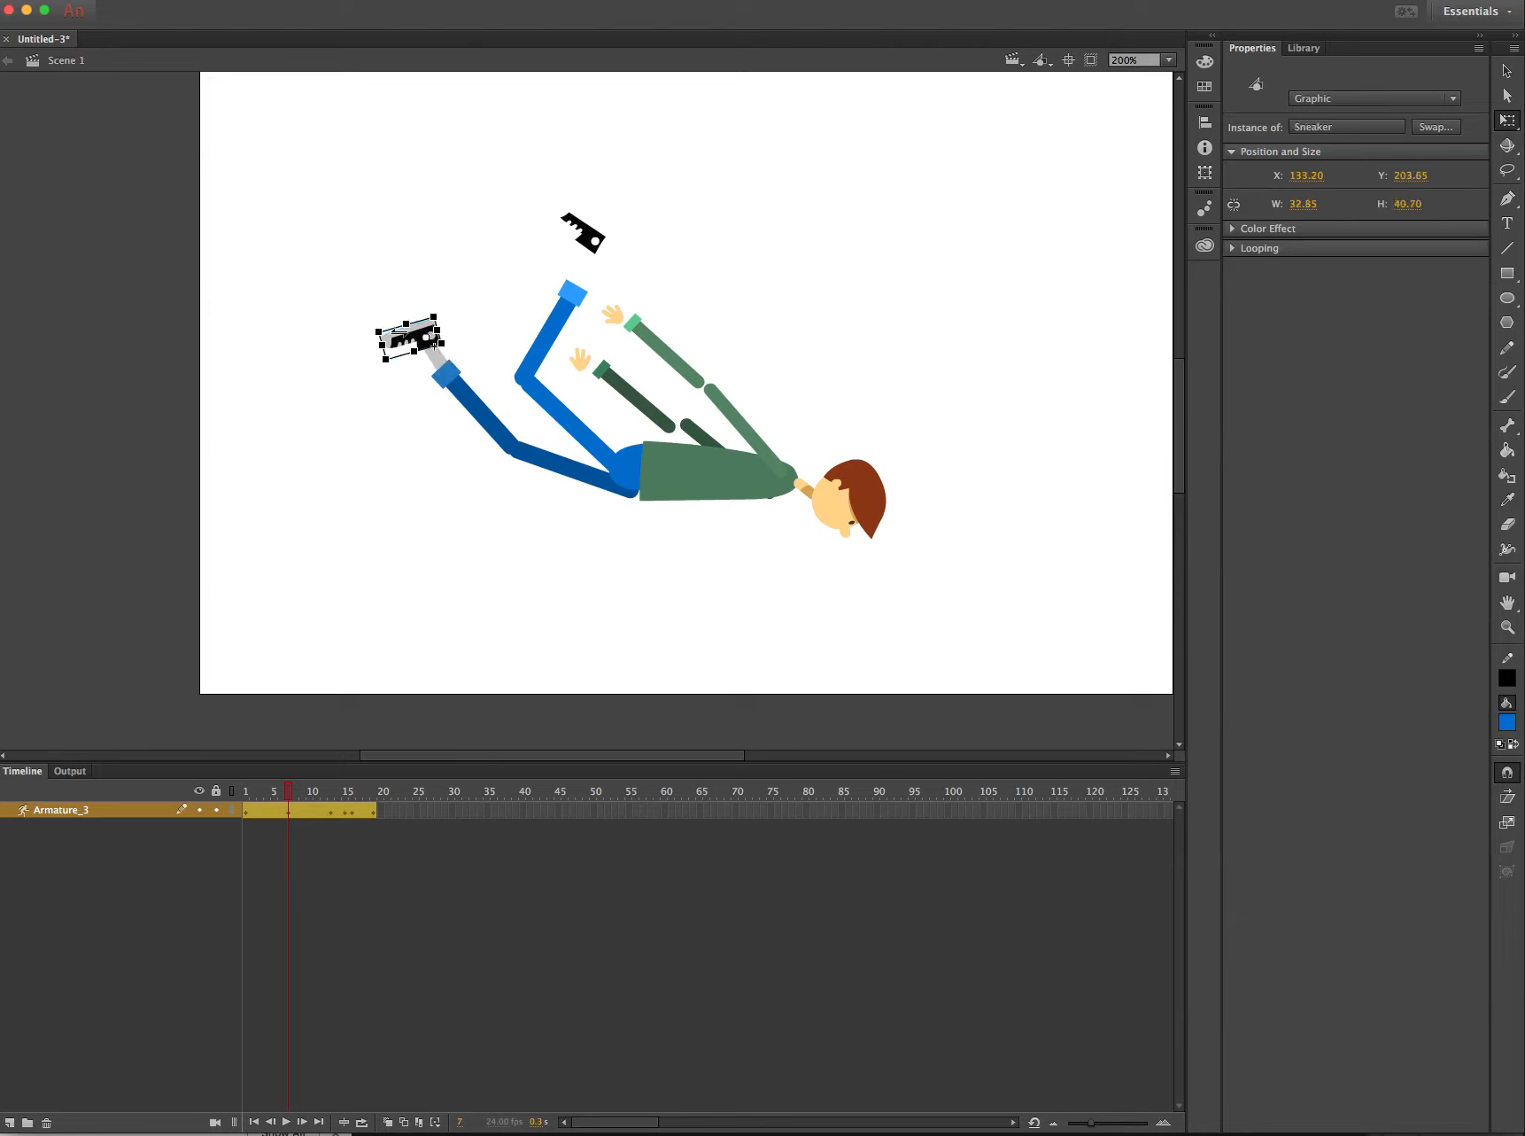
click(351, 367)
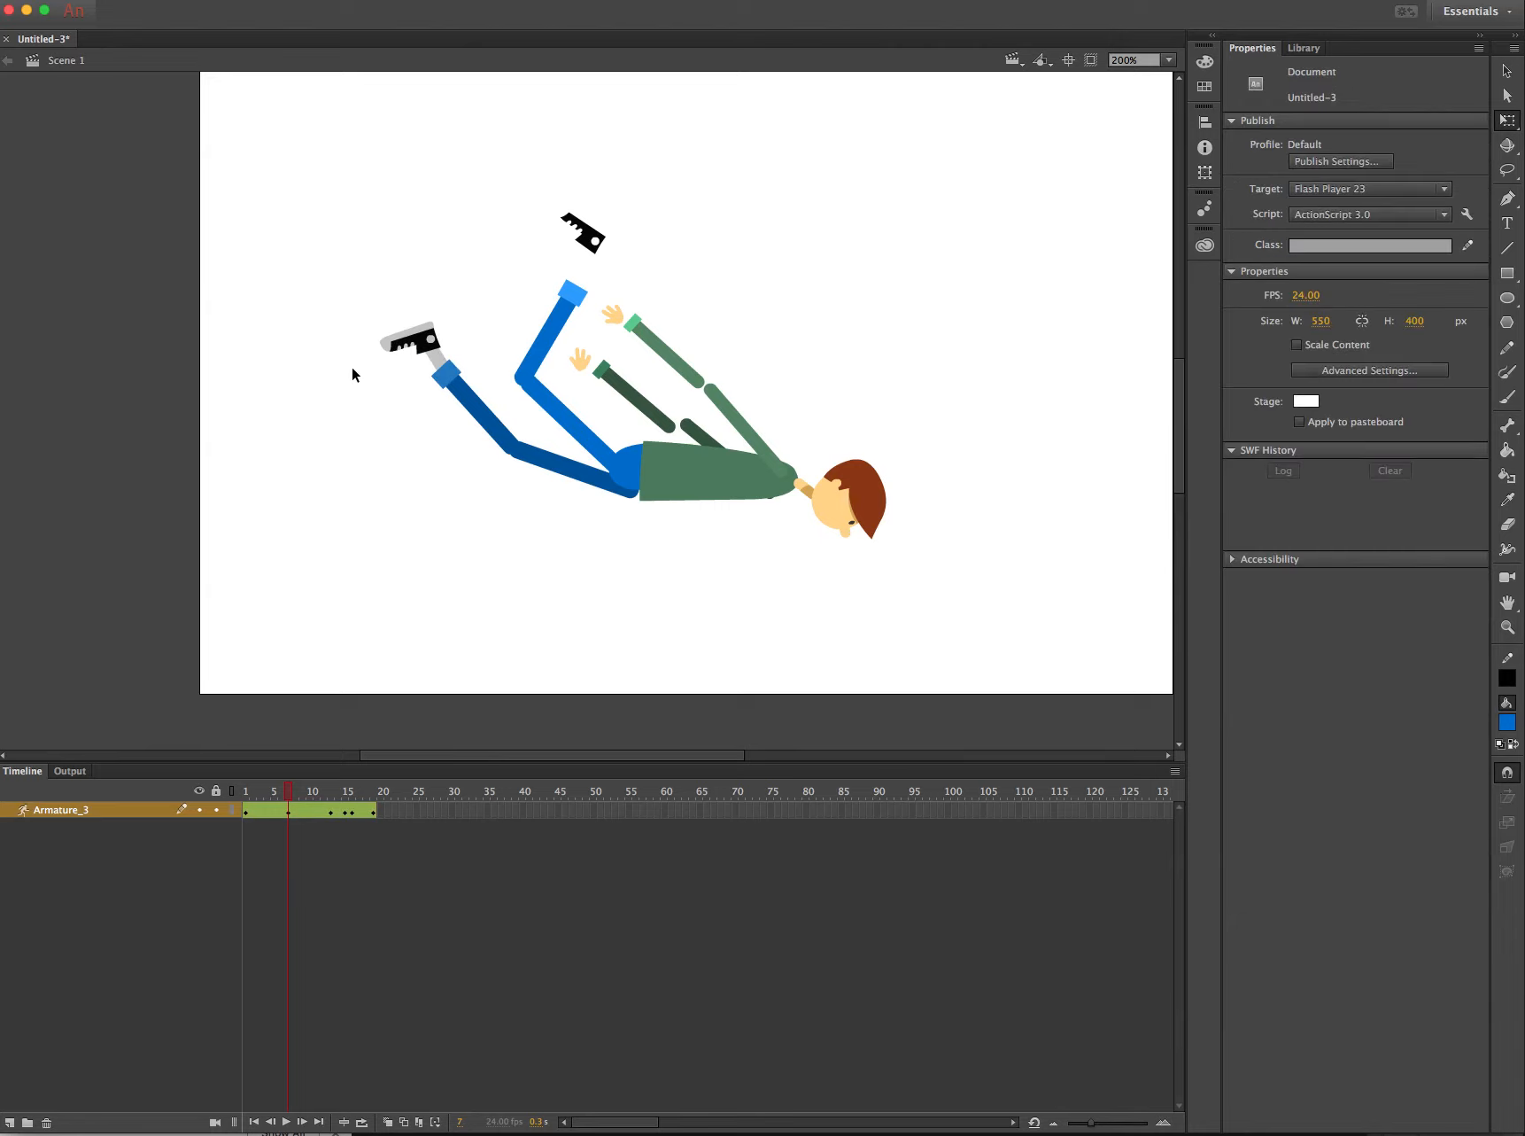
click(246, 785)
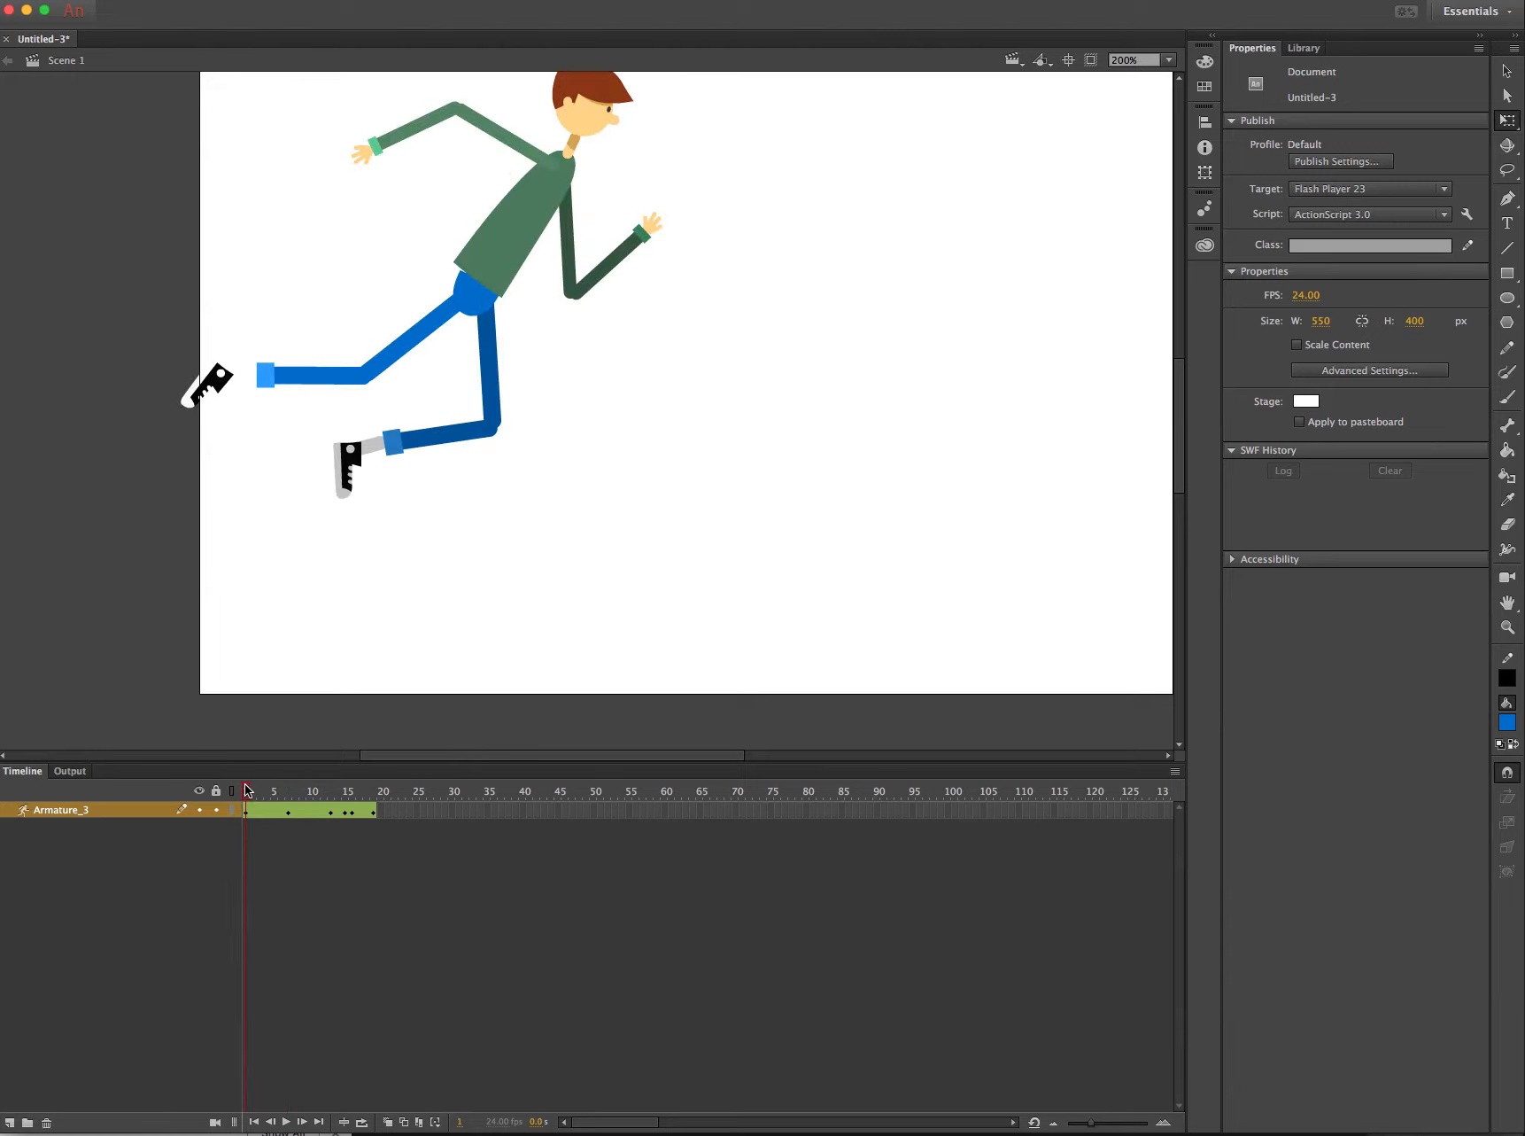
key(Return)
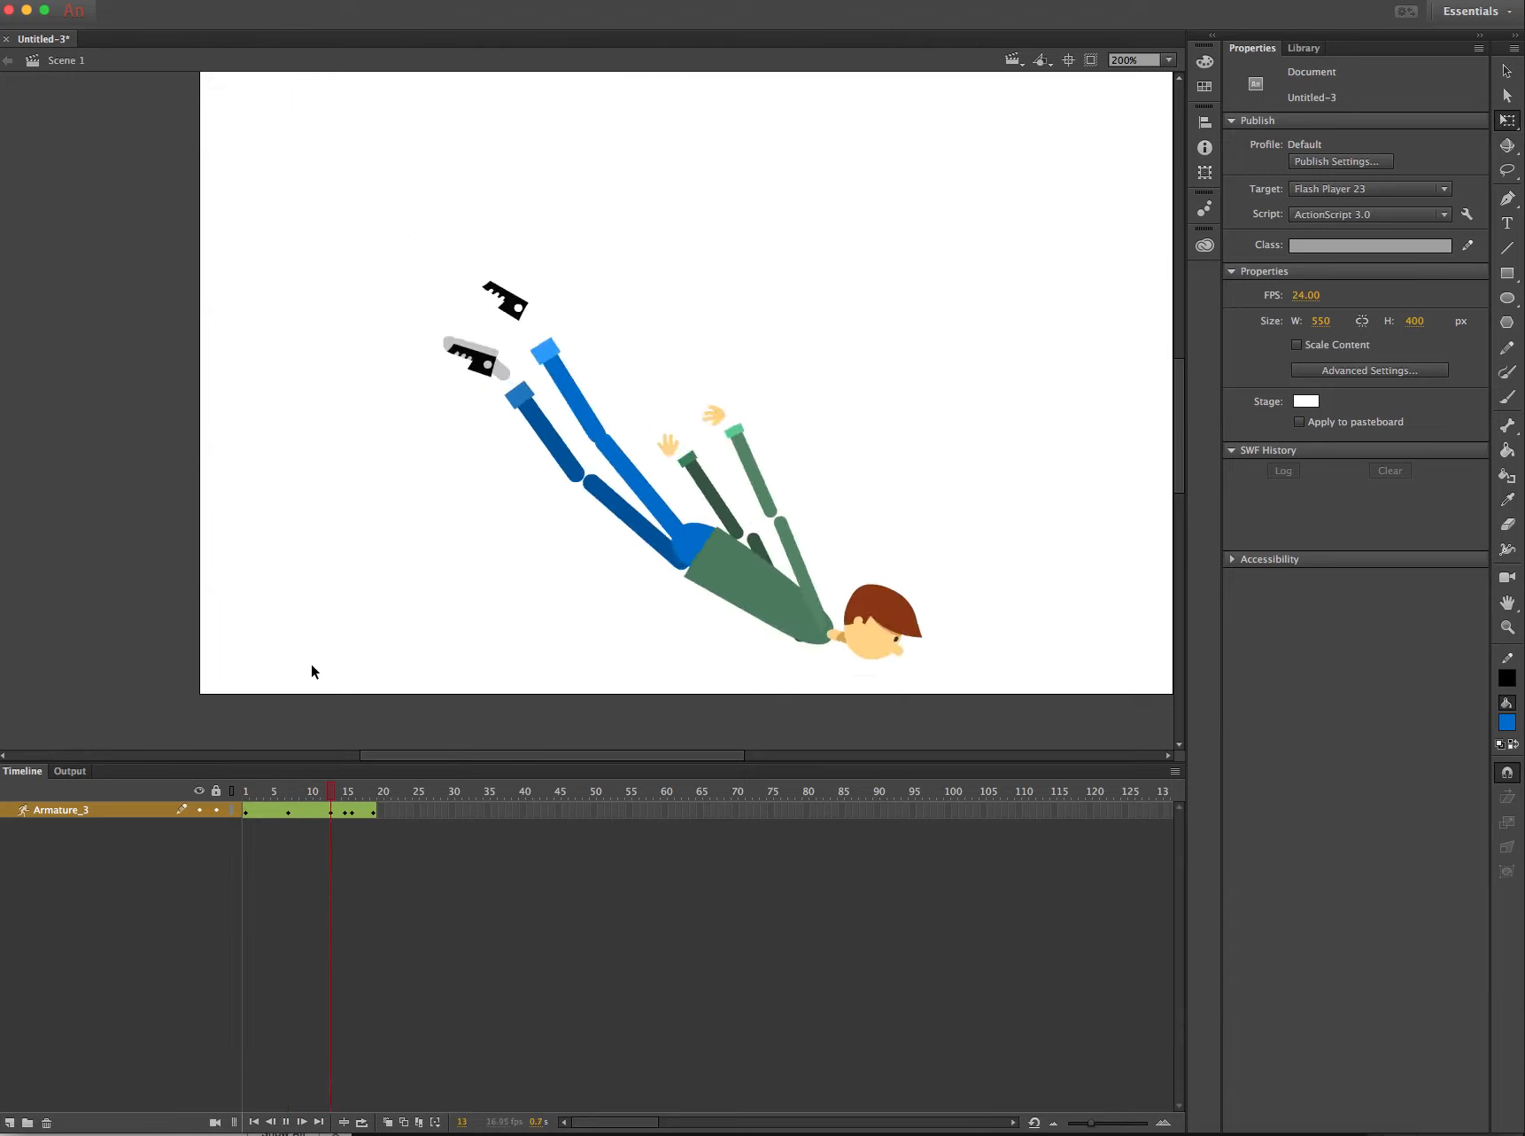